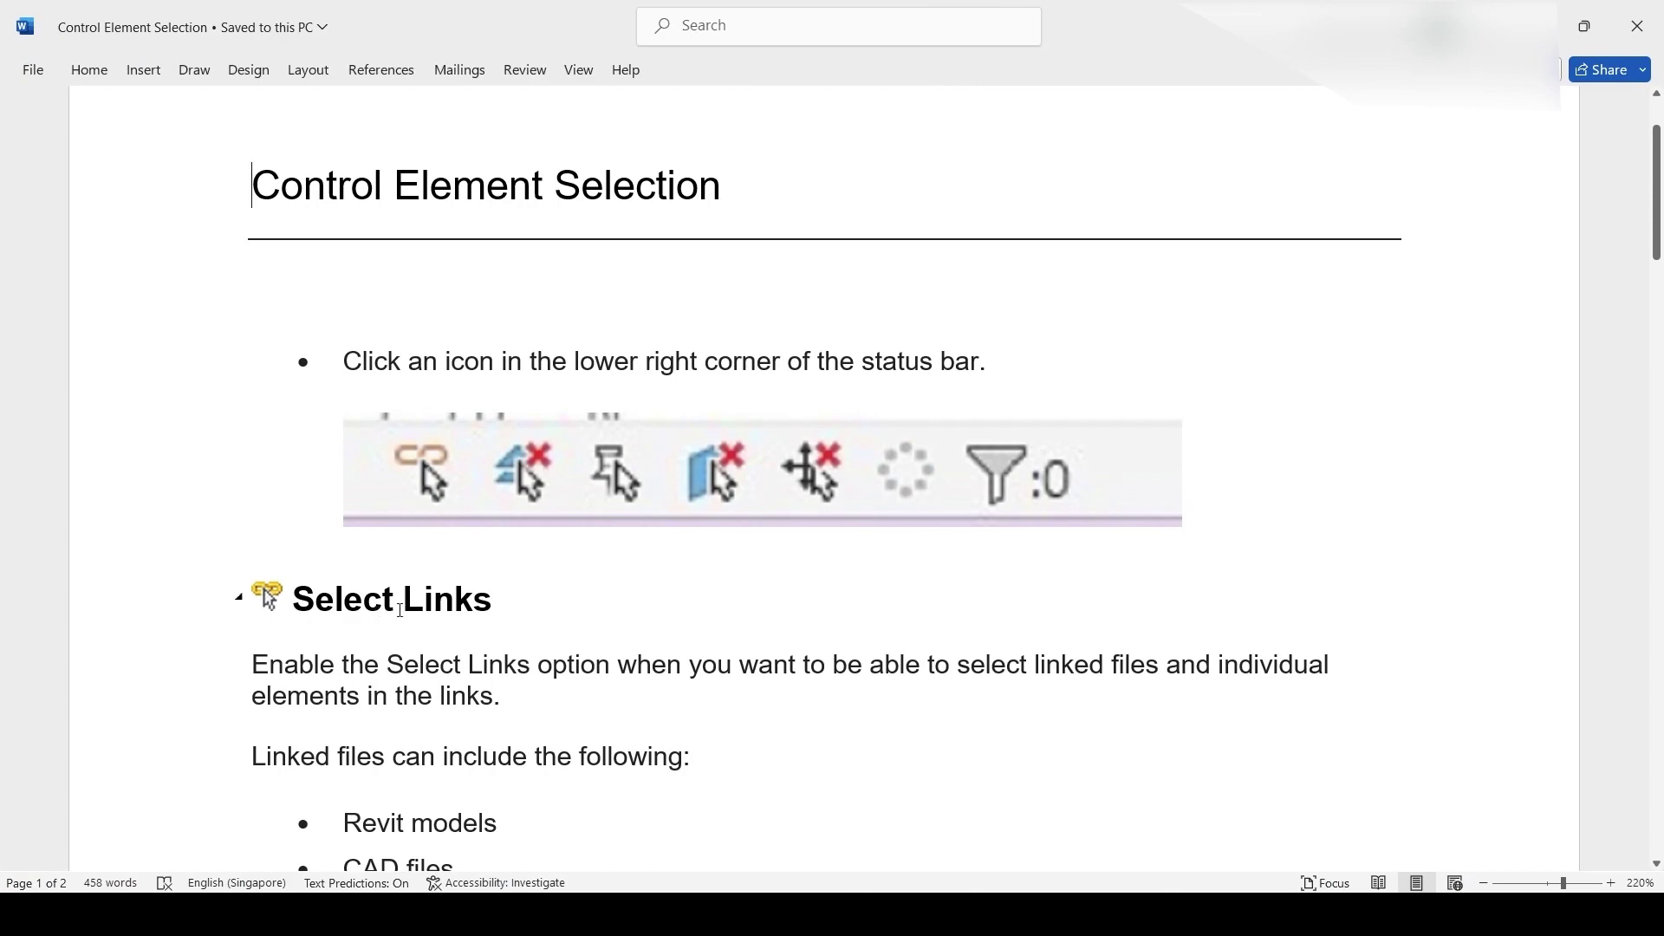
Read the Control Element Selection notes on Select Links, underlay, pinned and by-face selection, and Drag Elements on Selection
scroll(400, 610, "down", 5, "ctrl")
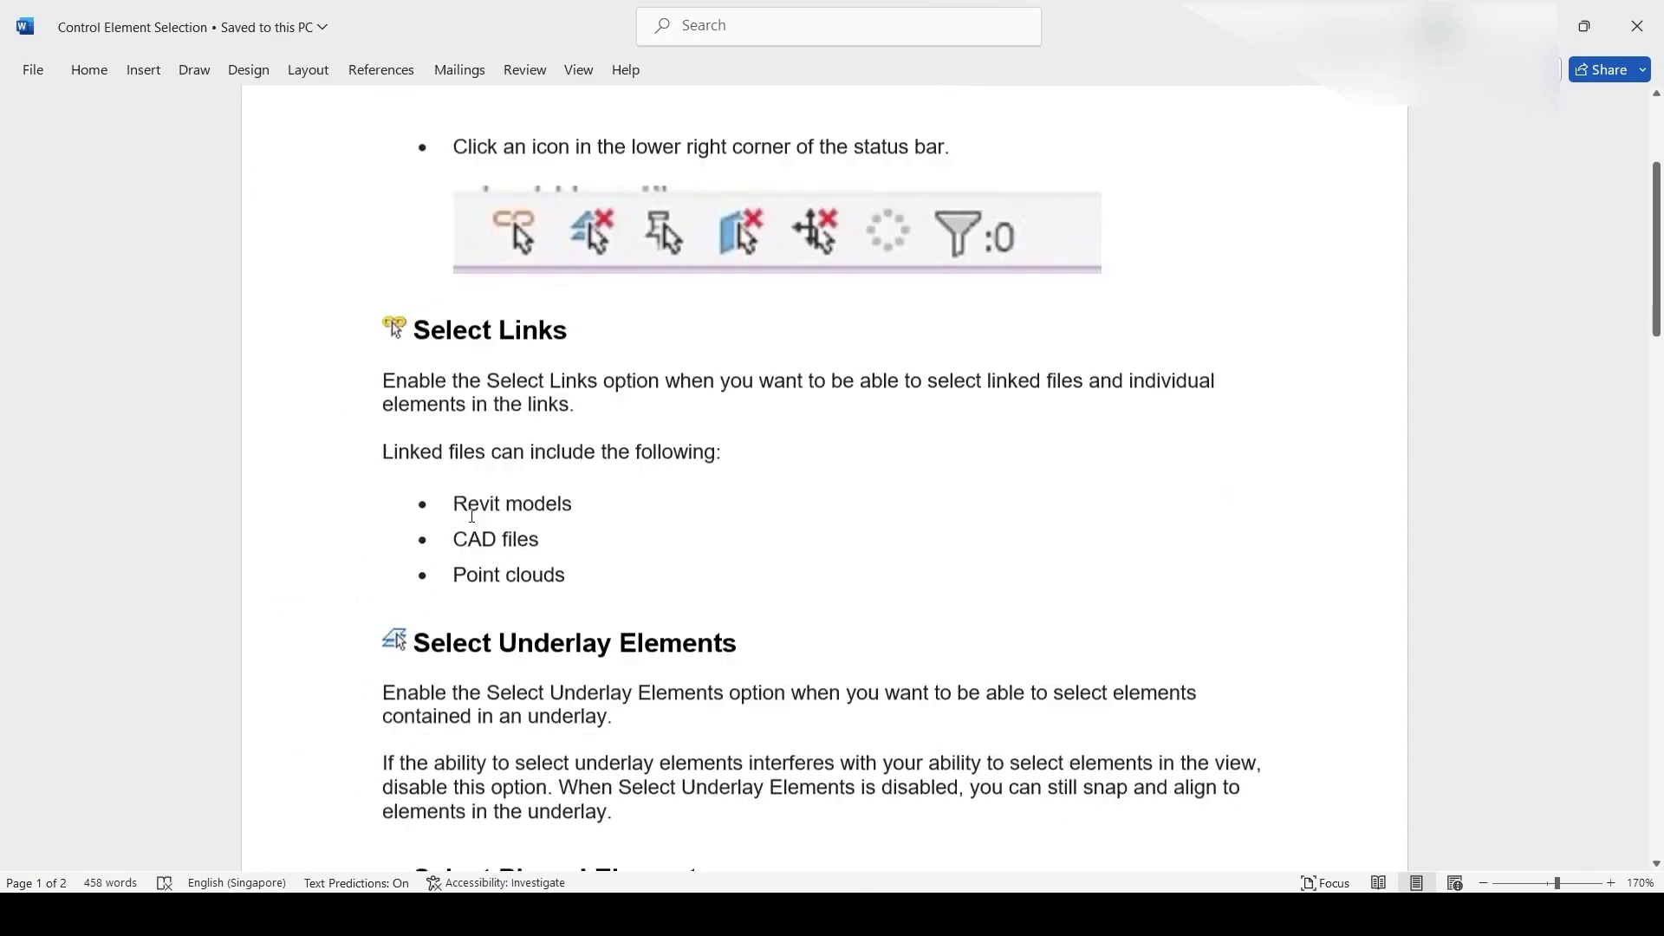
scroll(520, 434, "up", 3)
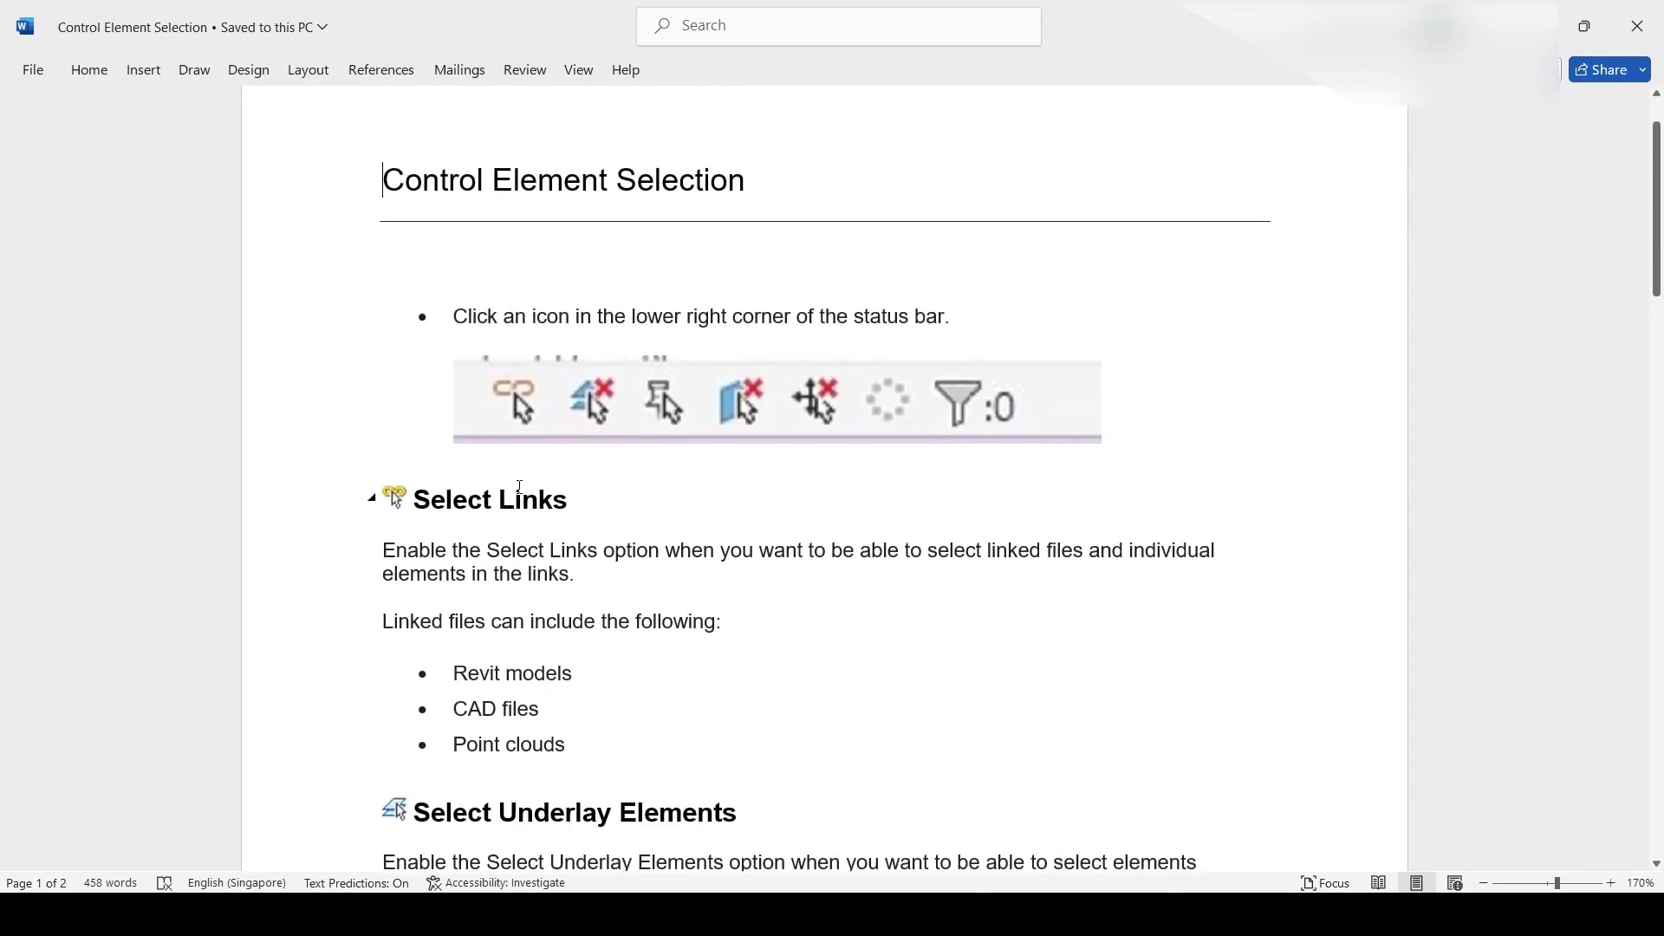
left_click(472, 684)
scroll(615, 448, "down", 3)
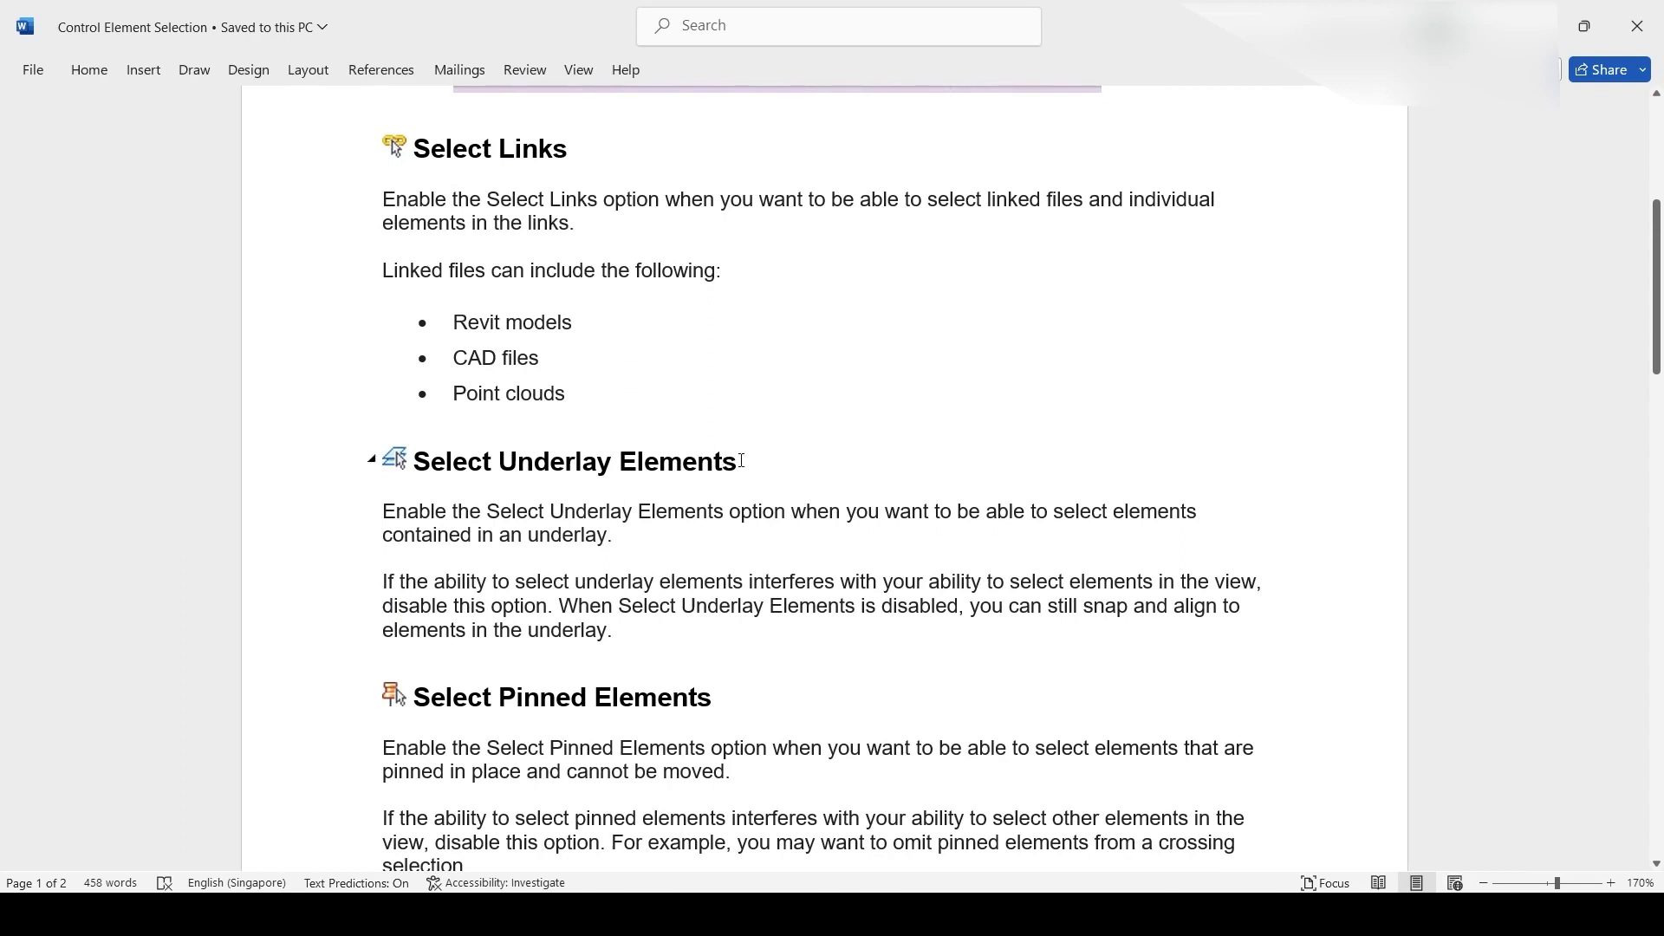
scroll(737, 466, "down", 2)
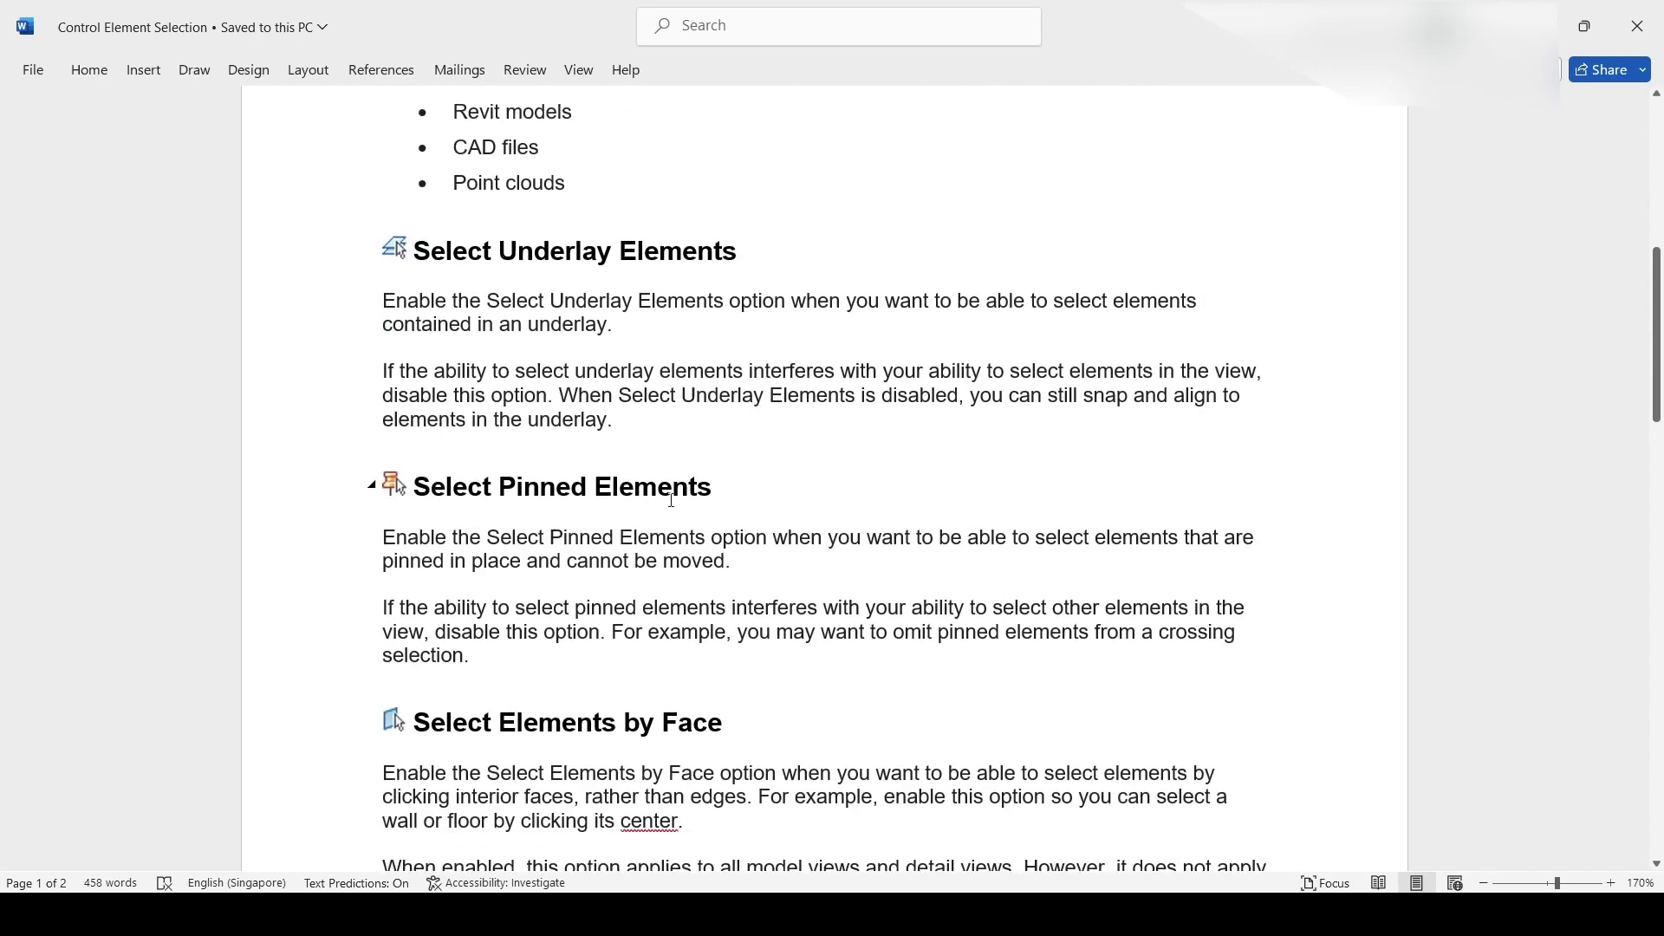
scroll(703, 496, "down", 3)
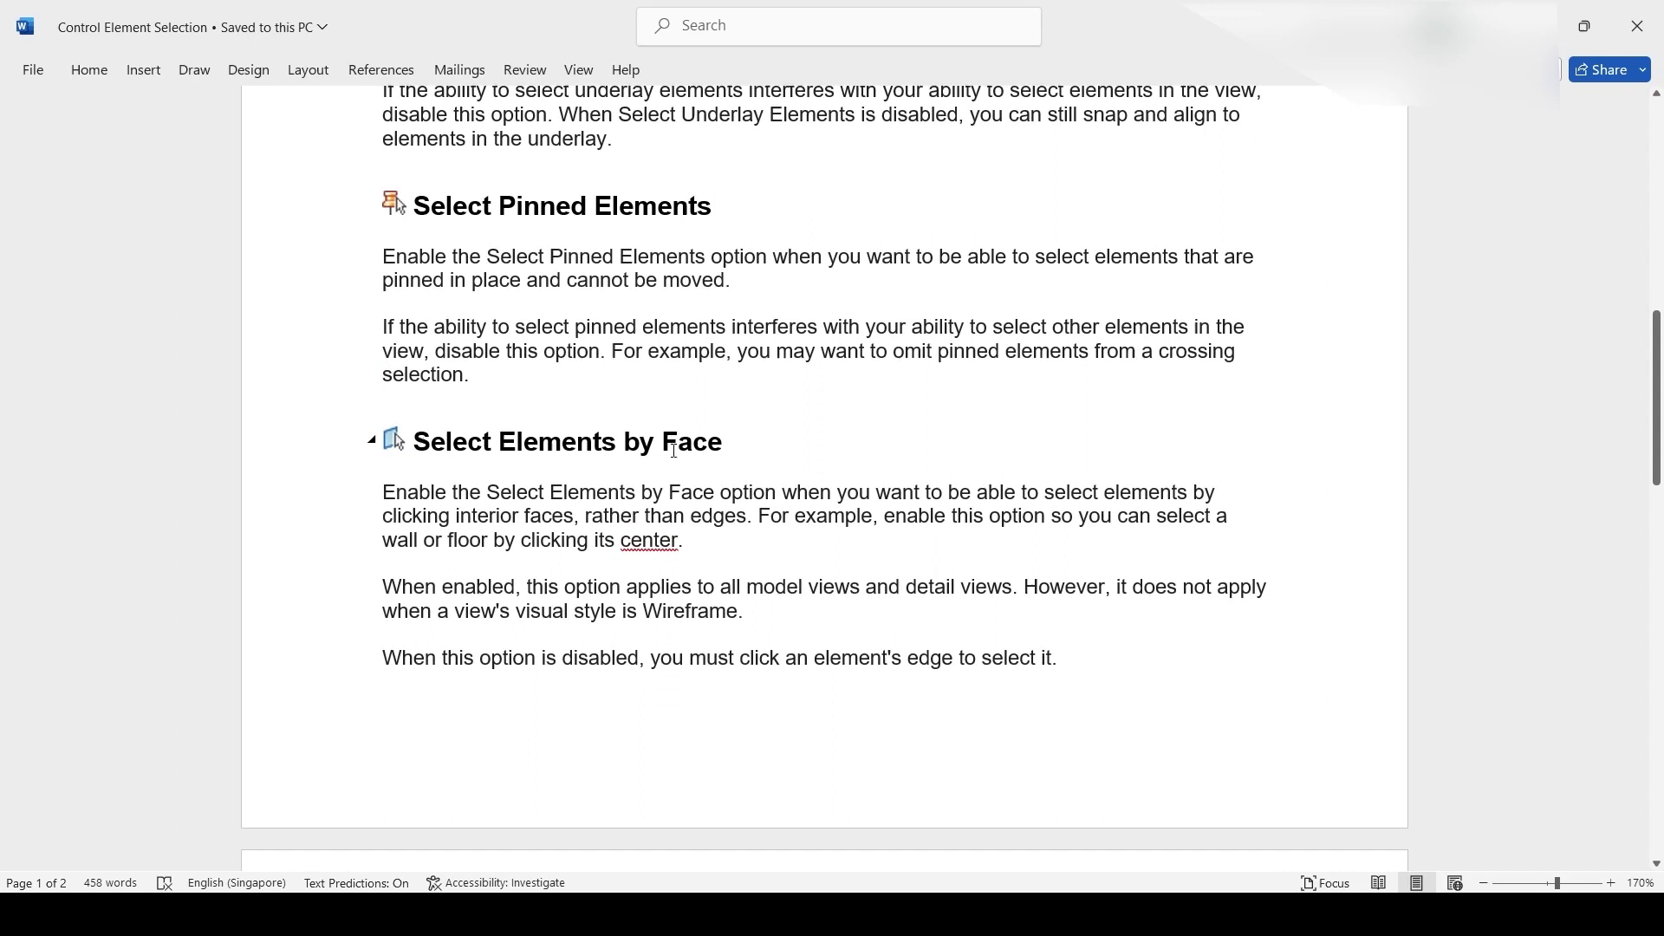
scroll(674, 450, "down", 2)
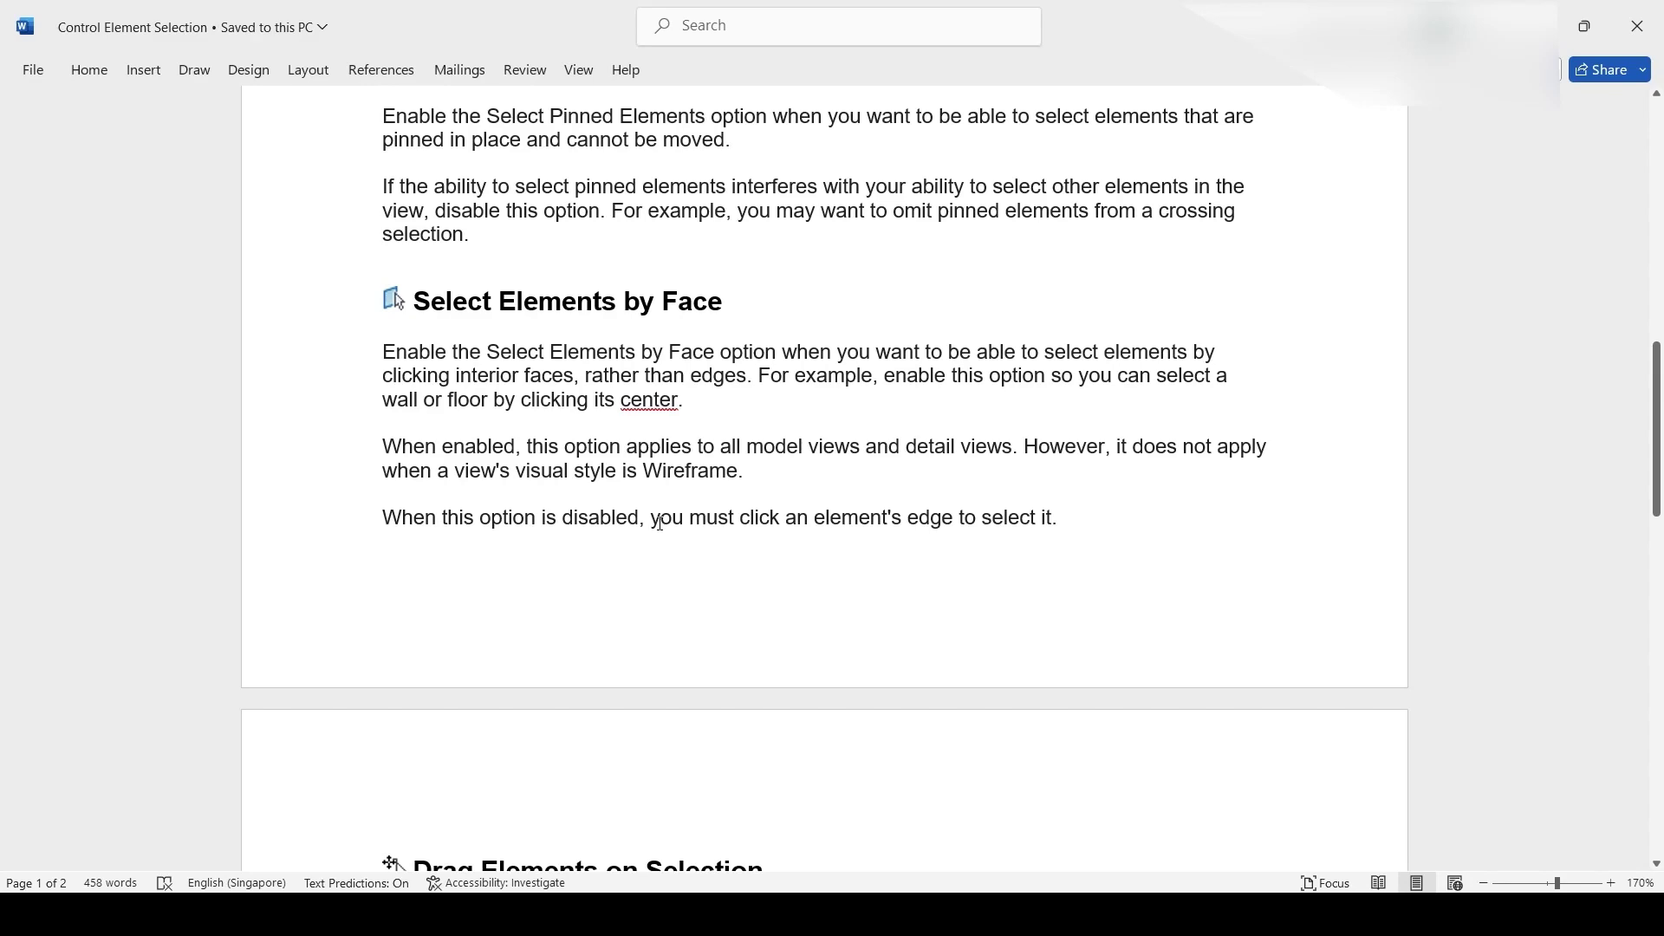
scroll(660, 523, "down", 7)
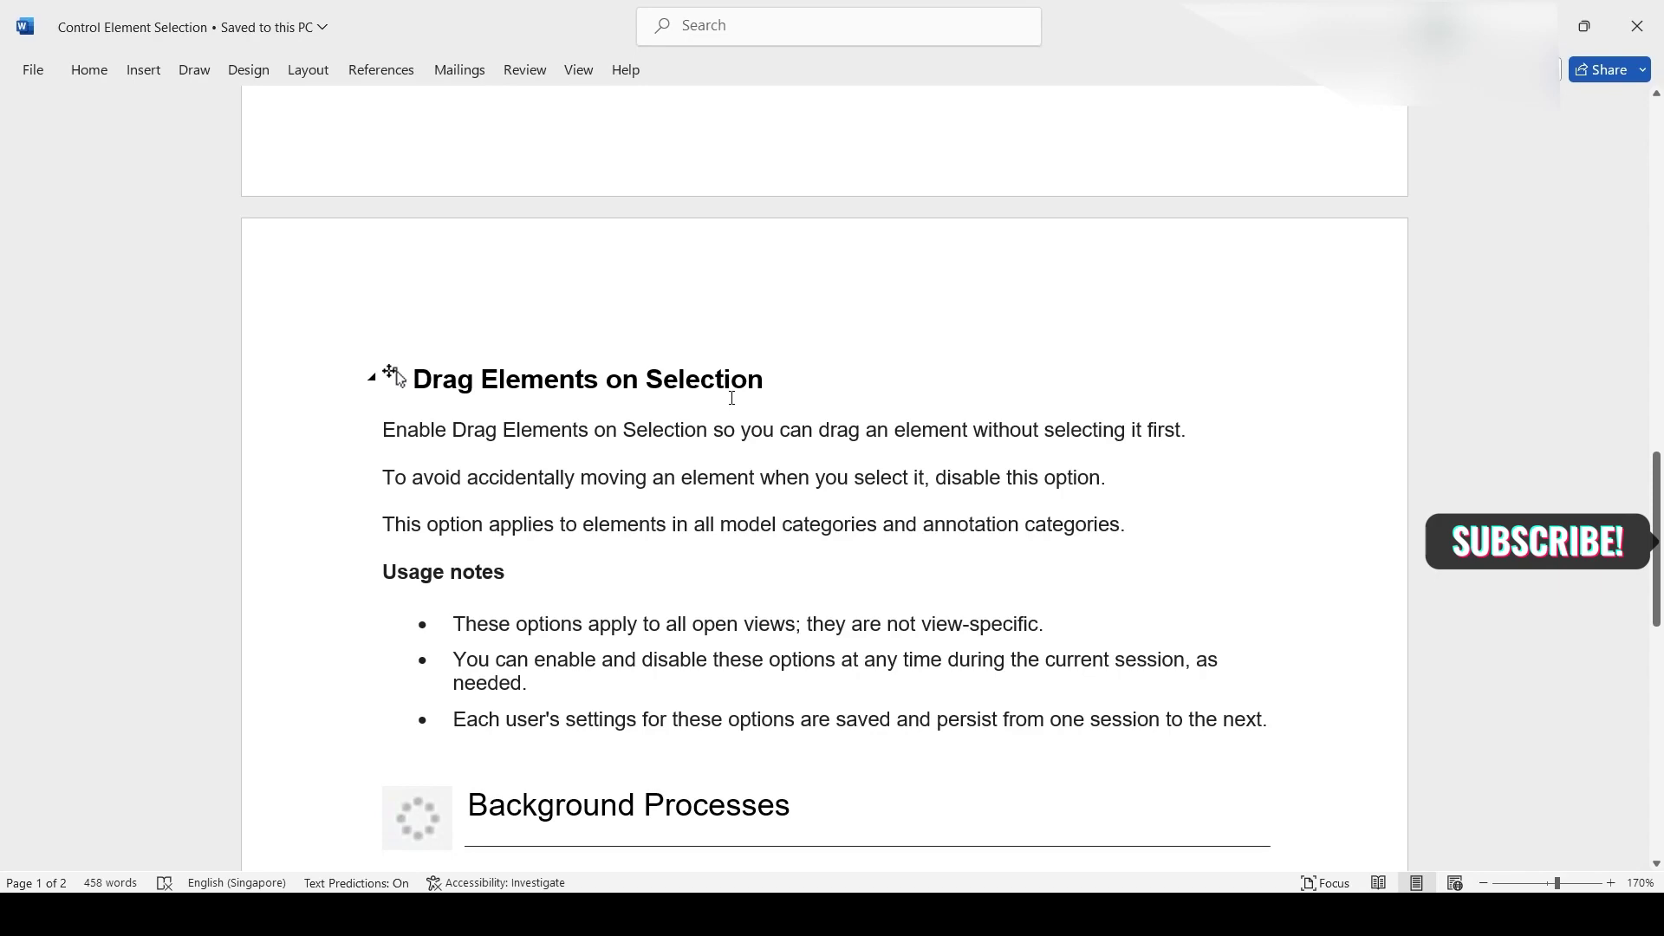
Review the usage notes, the Background Processes section with its list of features, and the ribbon-based Select instructions
scroll(742, 397, "down", 3)
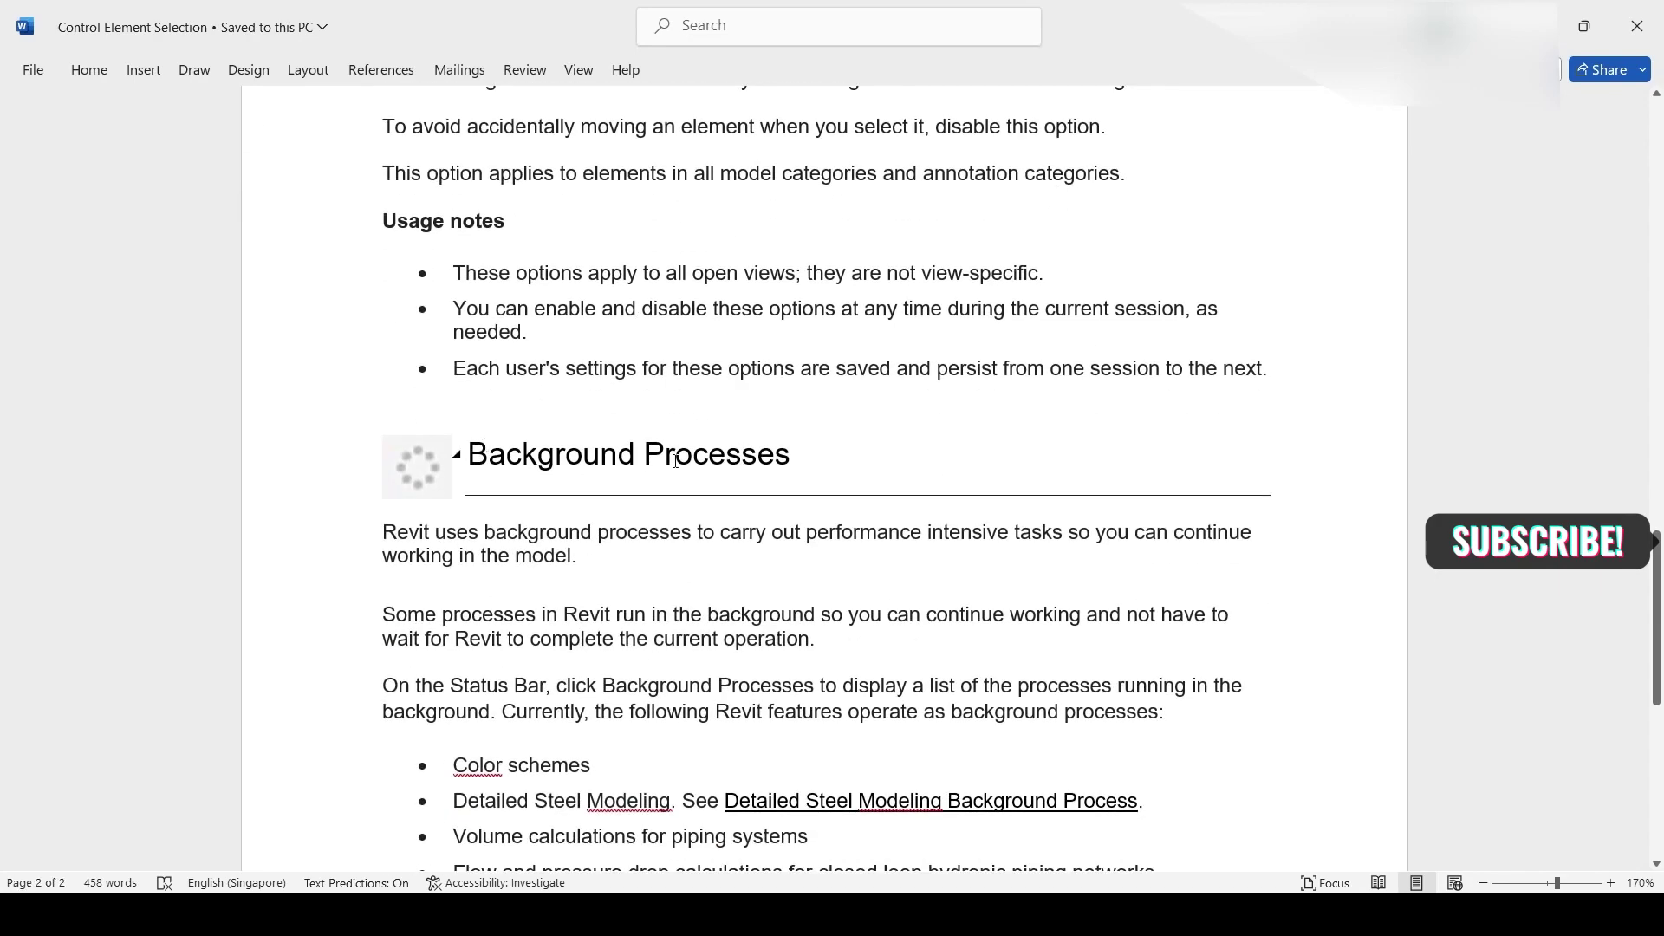
scroll(558, 316, "down", 2)
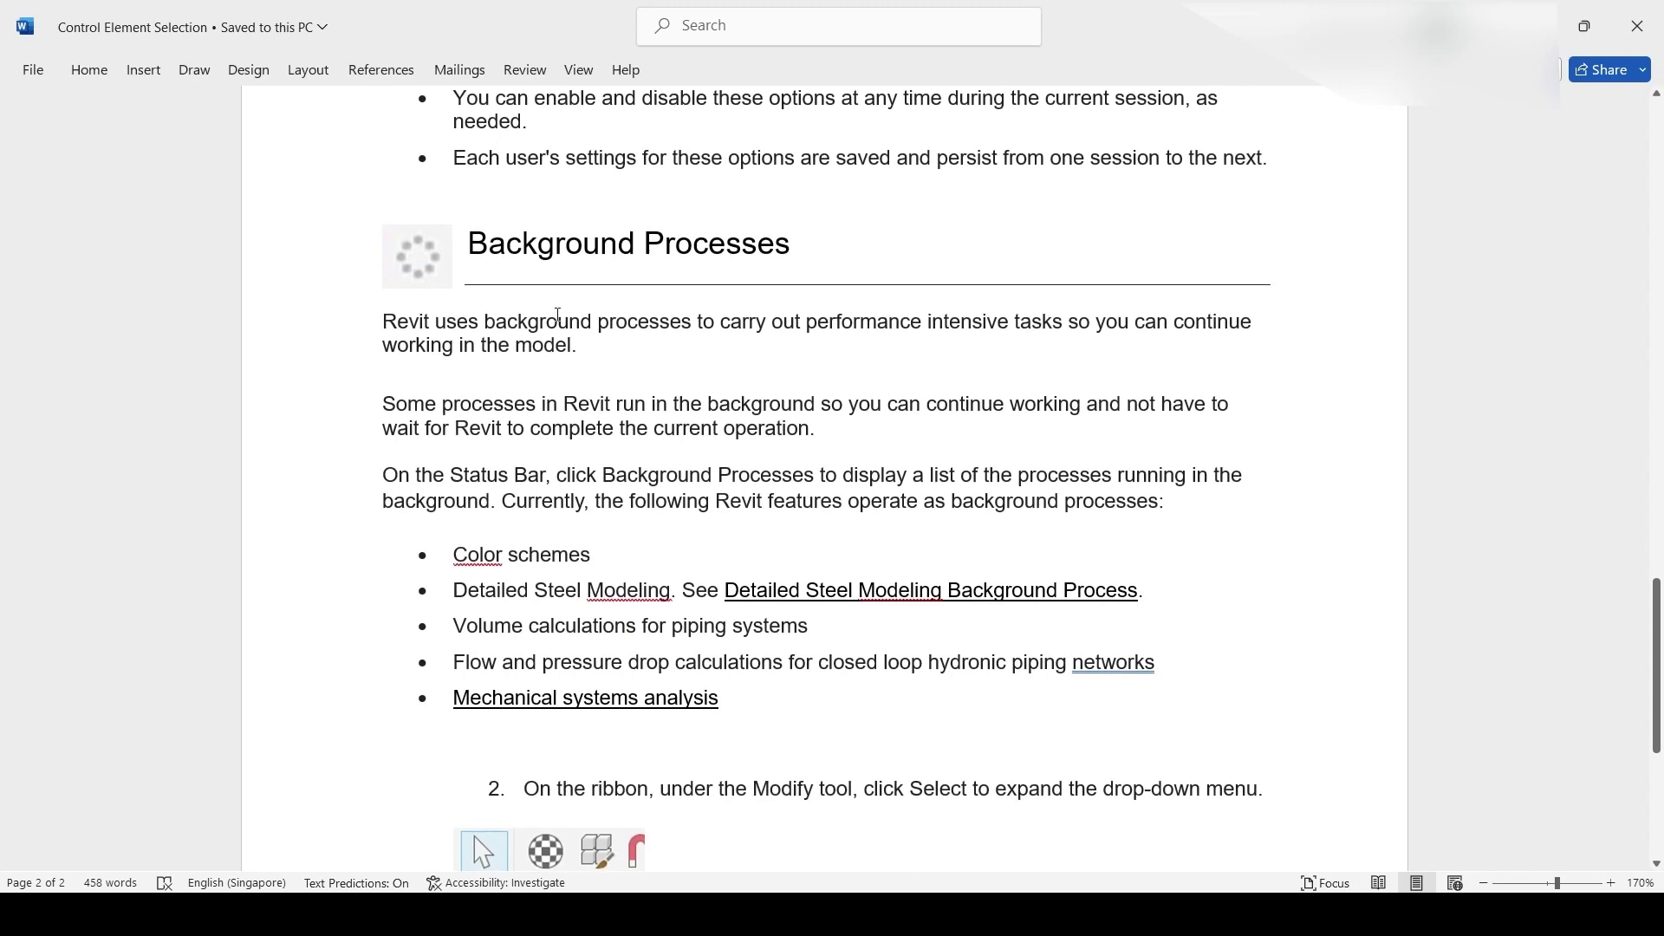
left_click(477, 557)
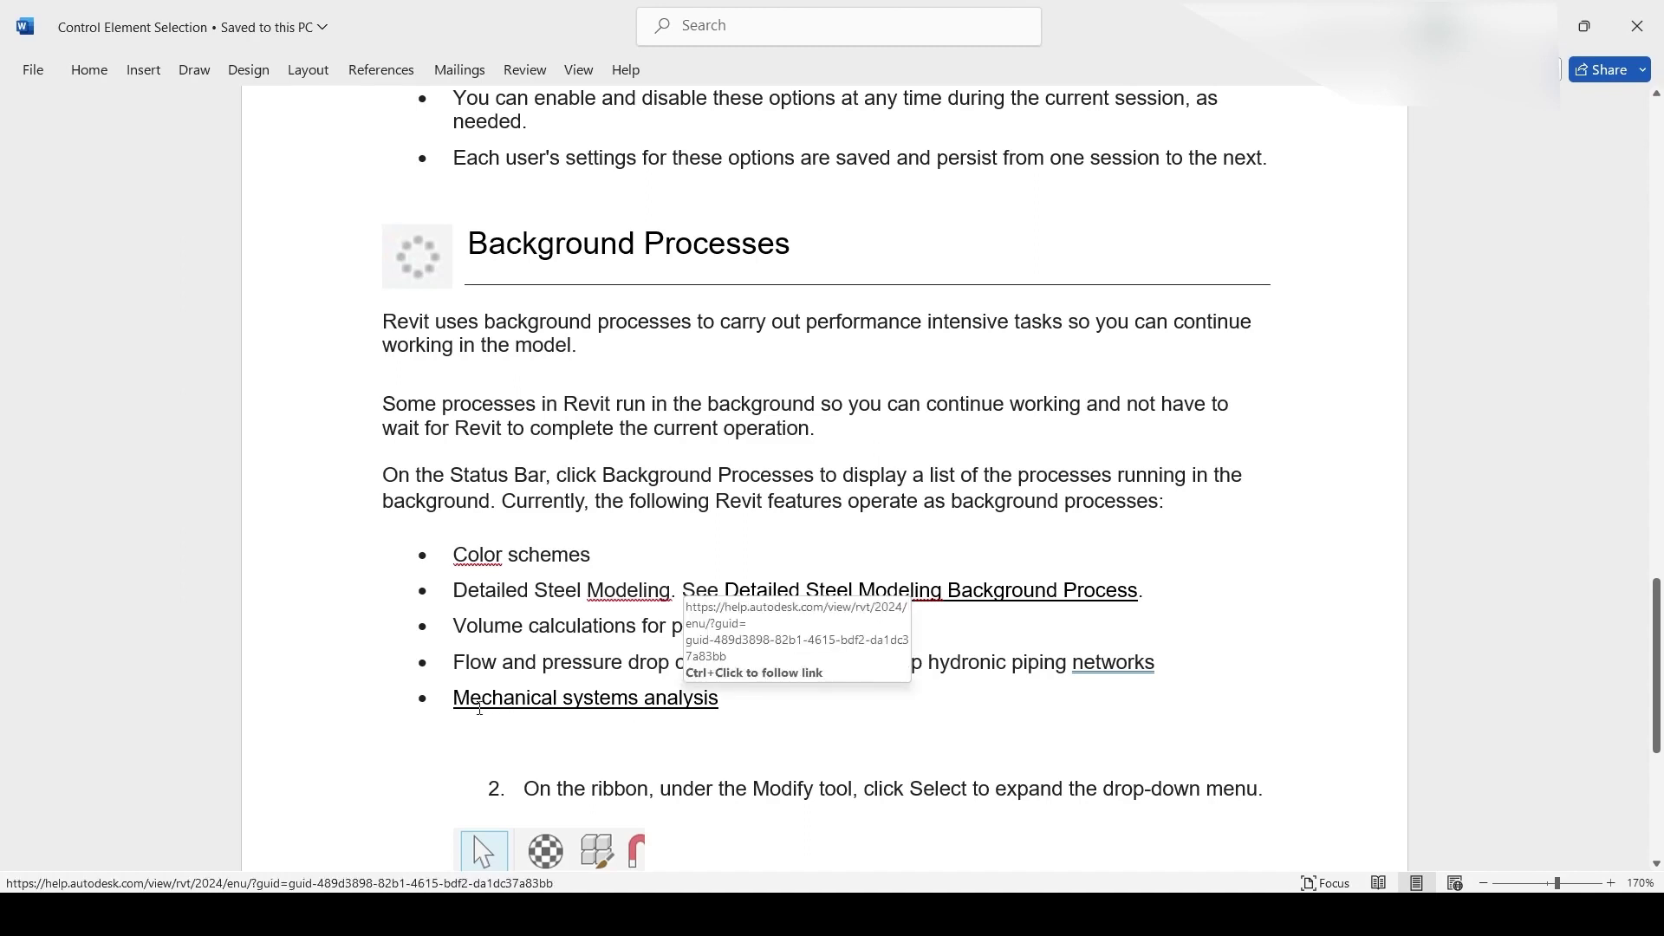
left_click_drag(732, 709, 448, 559)
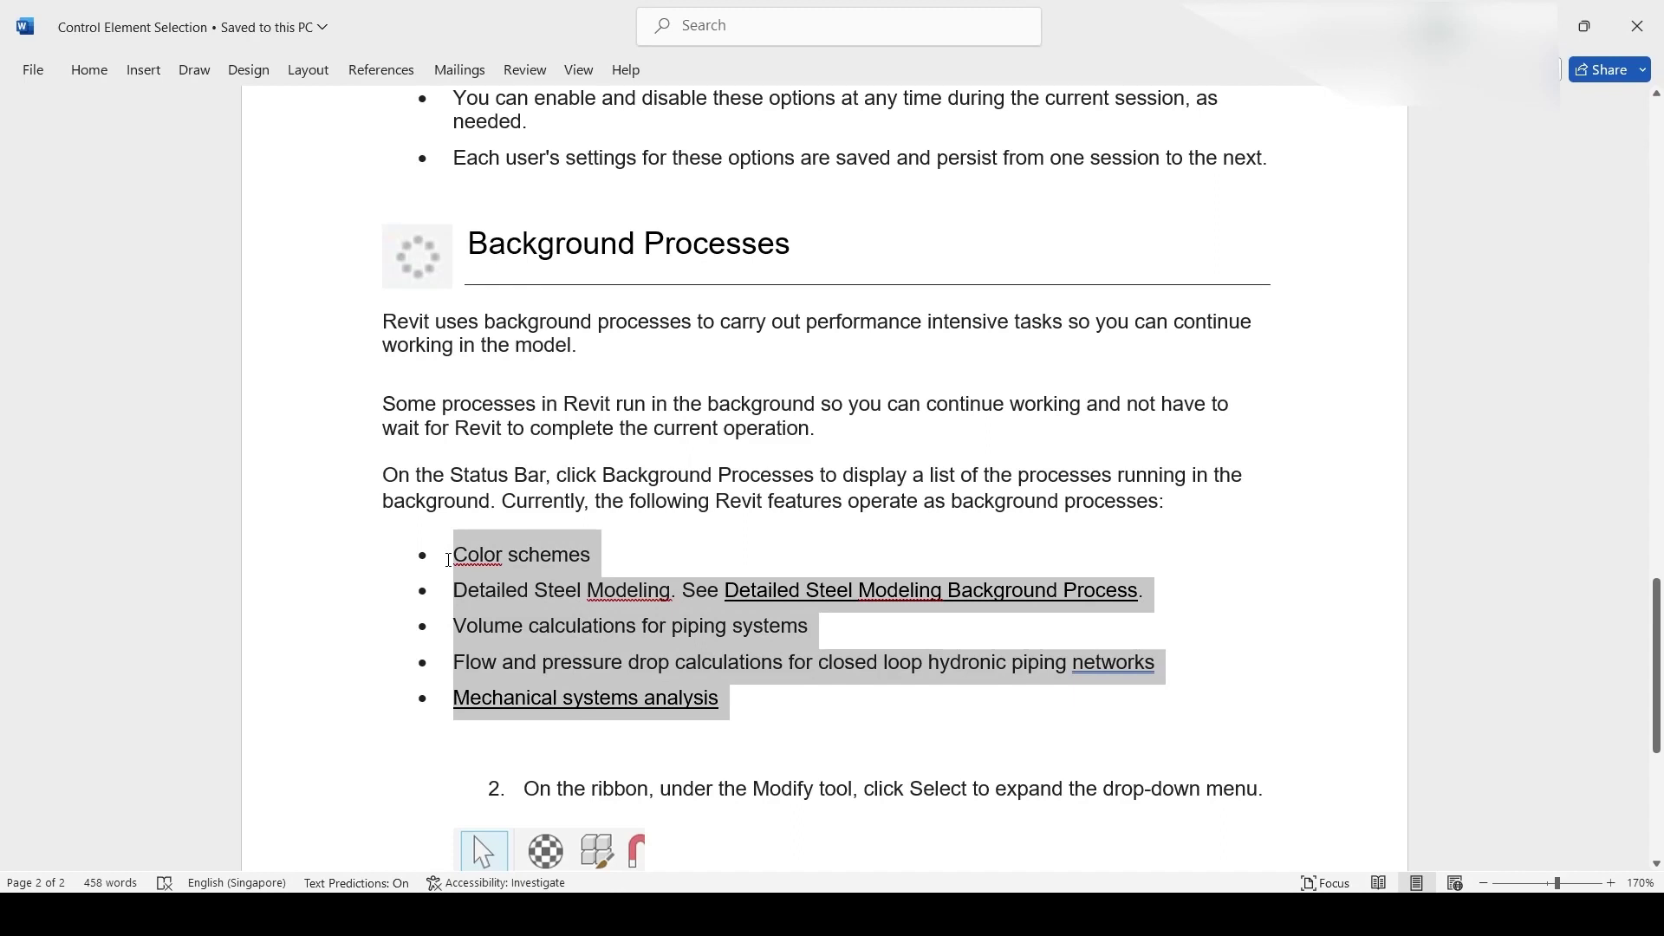
left_click(427, 275)
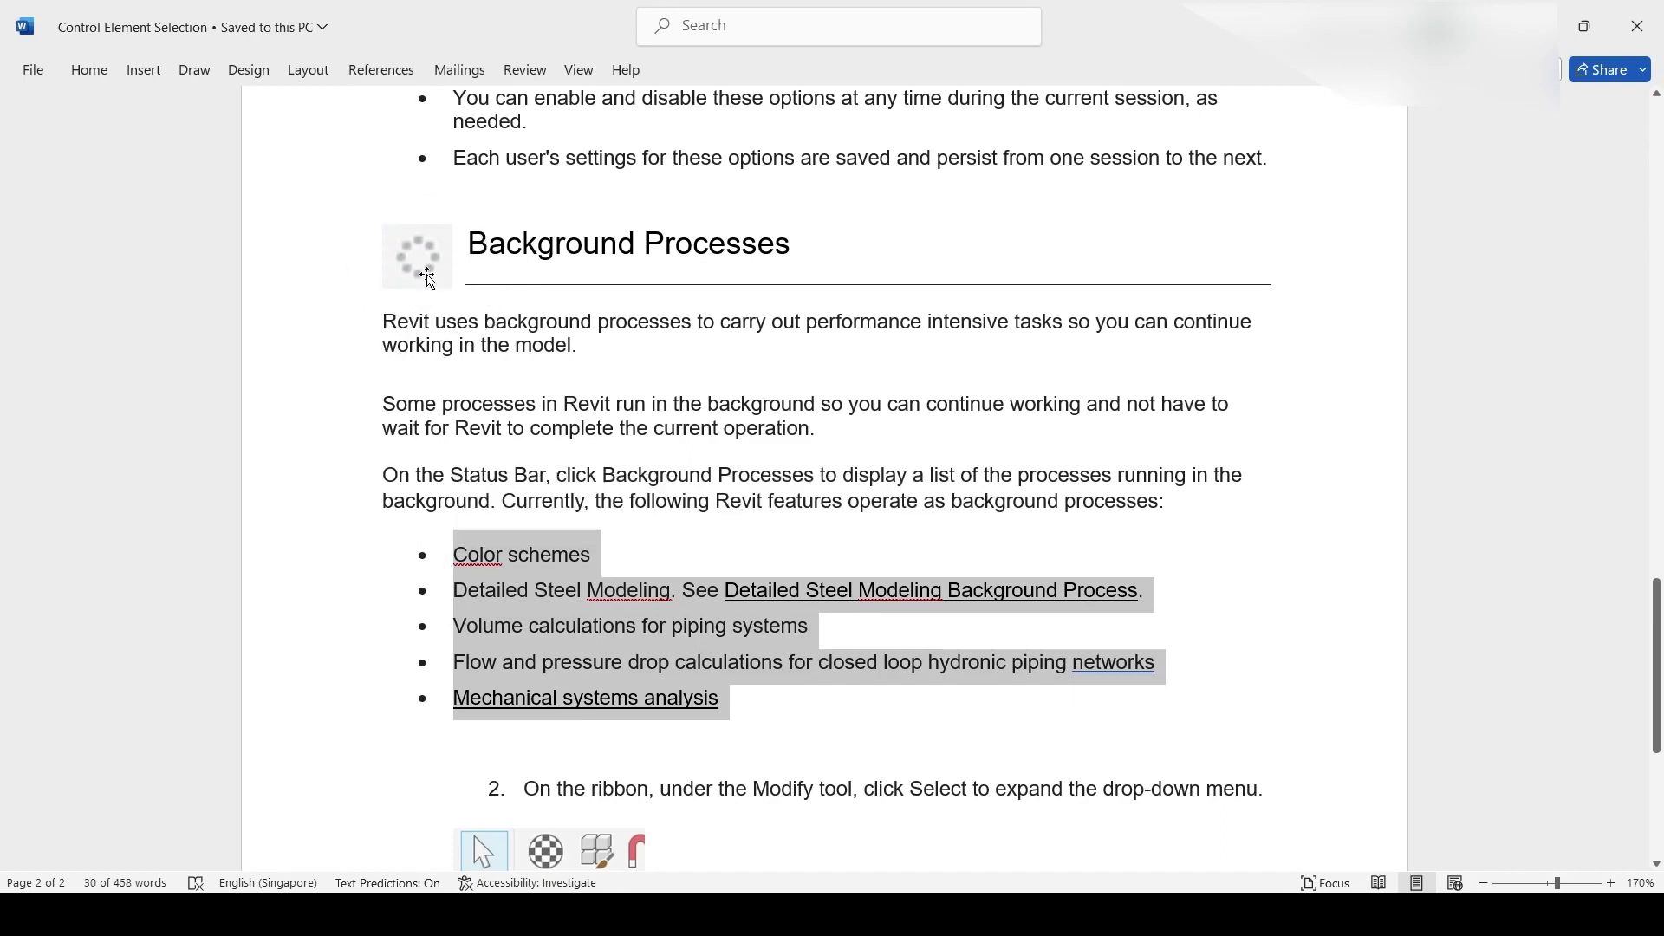
left_click_drag(468, 251, 743, 251)
scroll(763, 473, "down", 3)
scroll(763, 472, "down", 1)
left_click(750, 696)
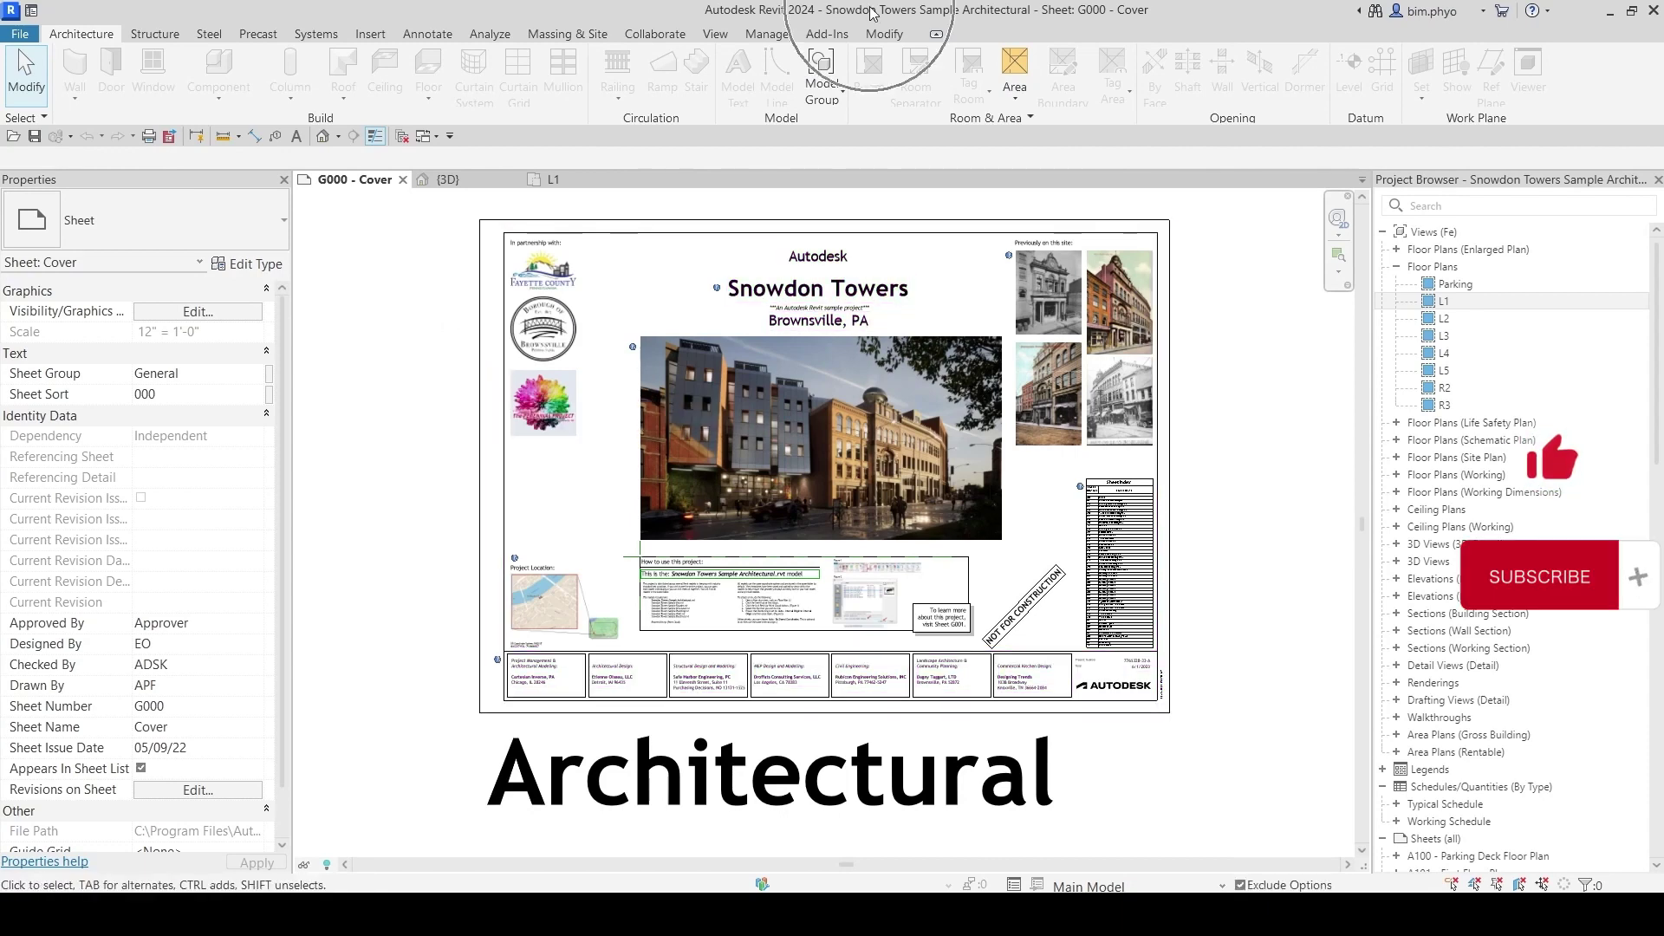
Bring up the {3D} view in Revit and enable the Select Links option
left_click(444, 180)
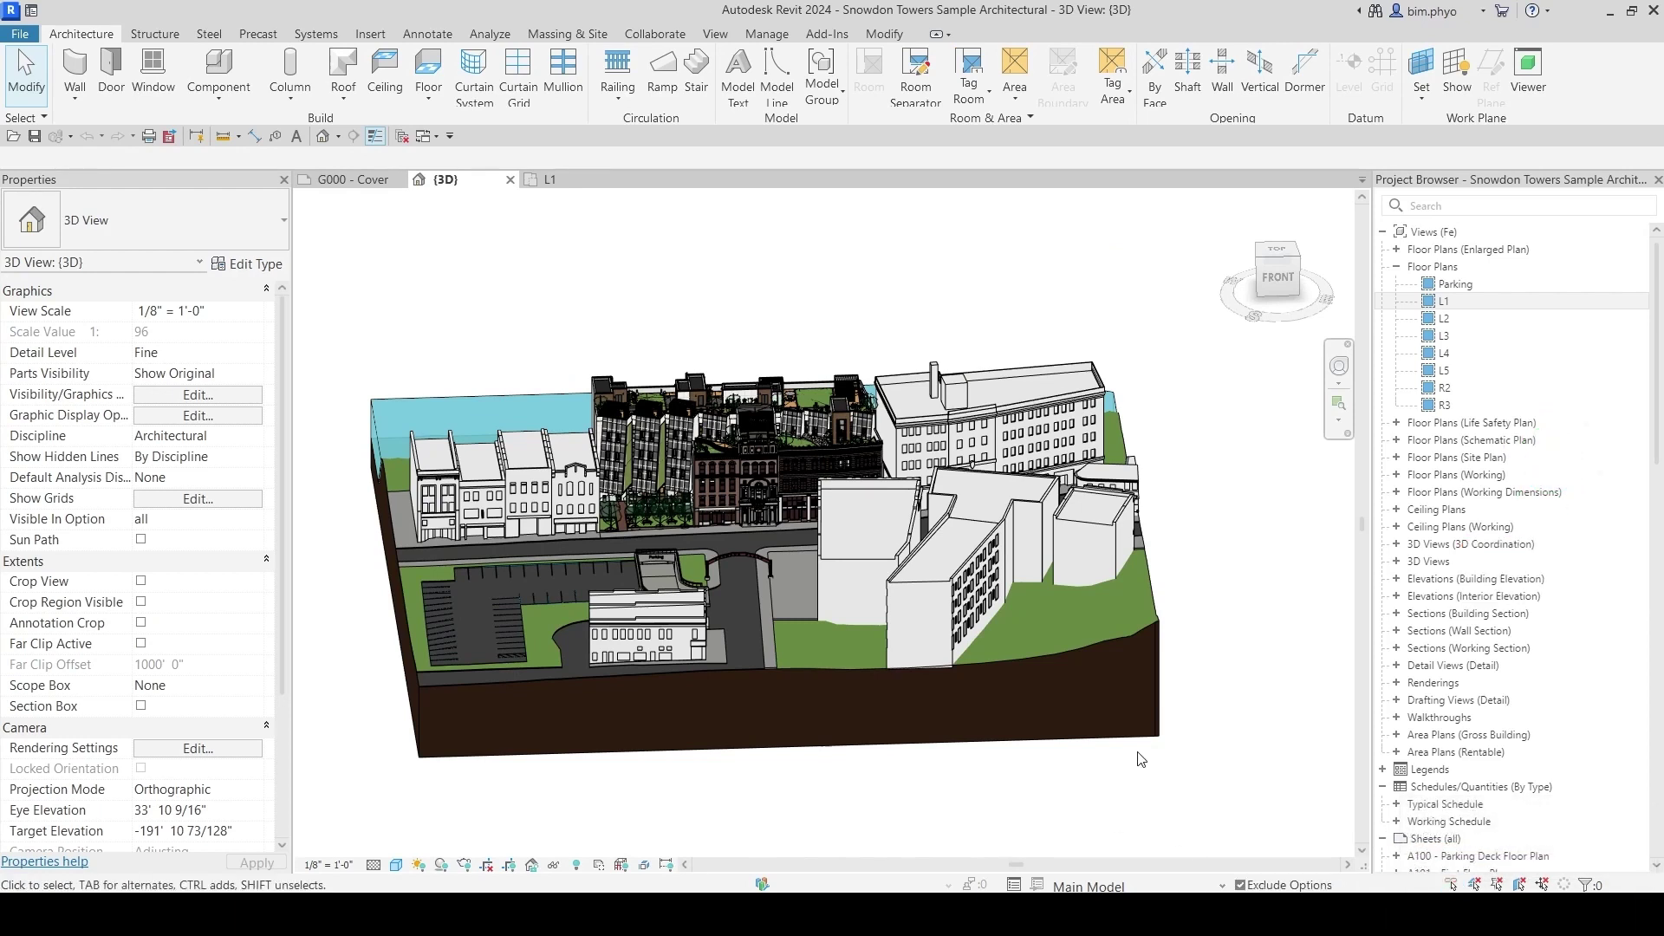
middle_click_drag(1171, 648, 896, 642, "shift")
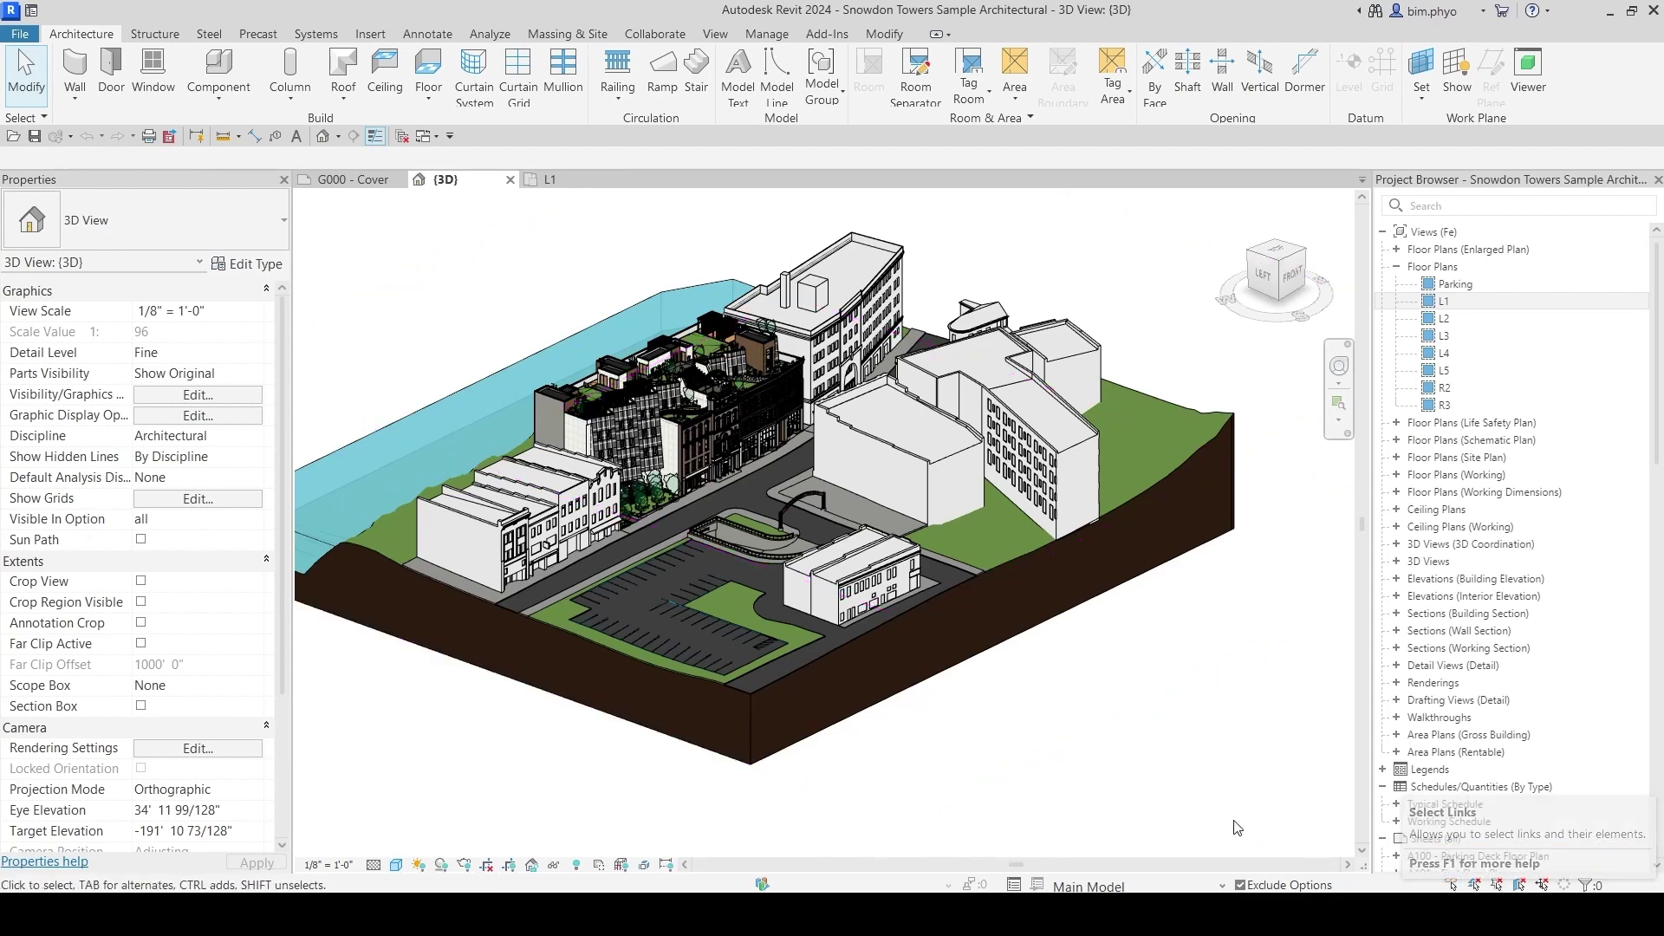
left_click(1452, 884)
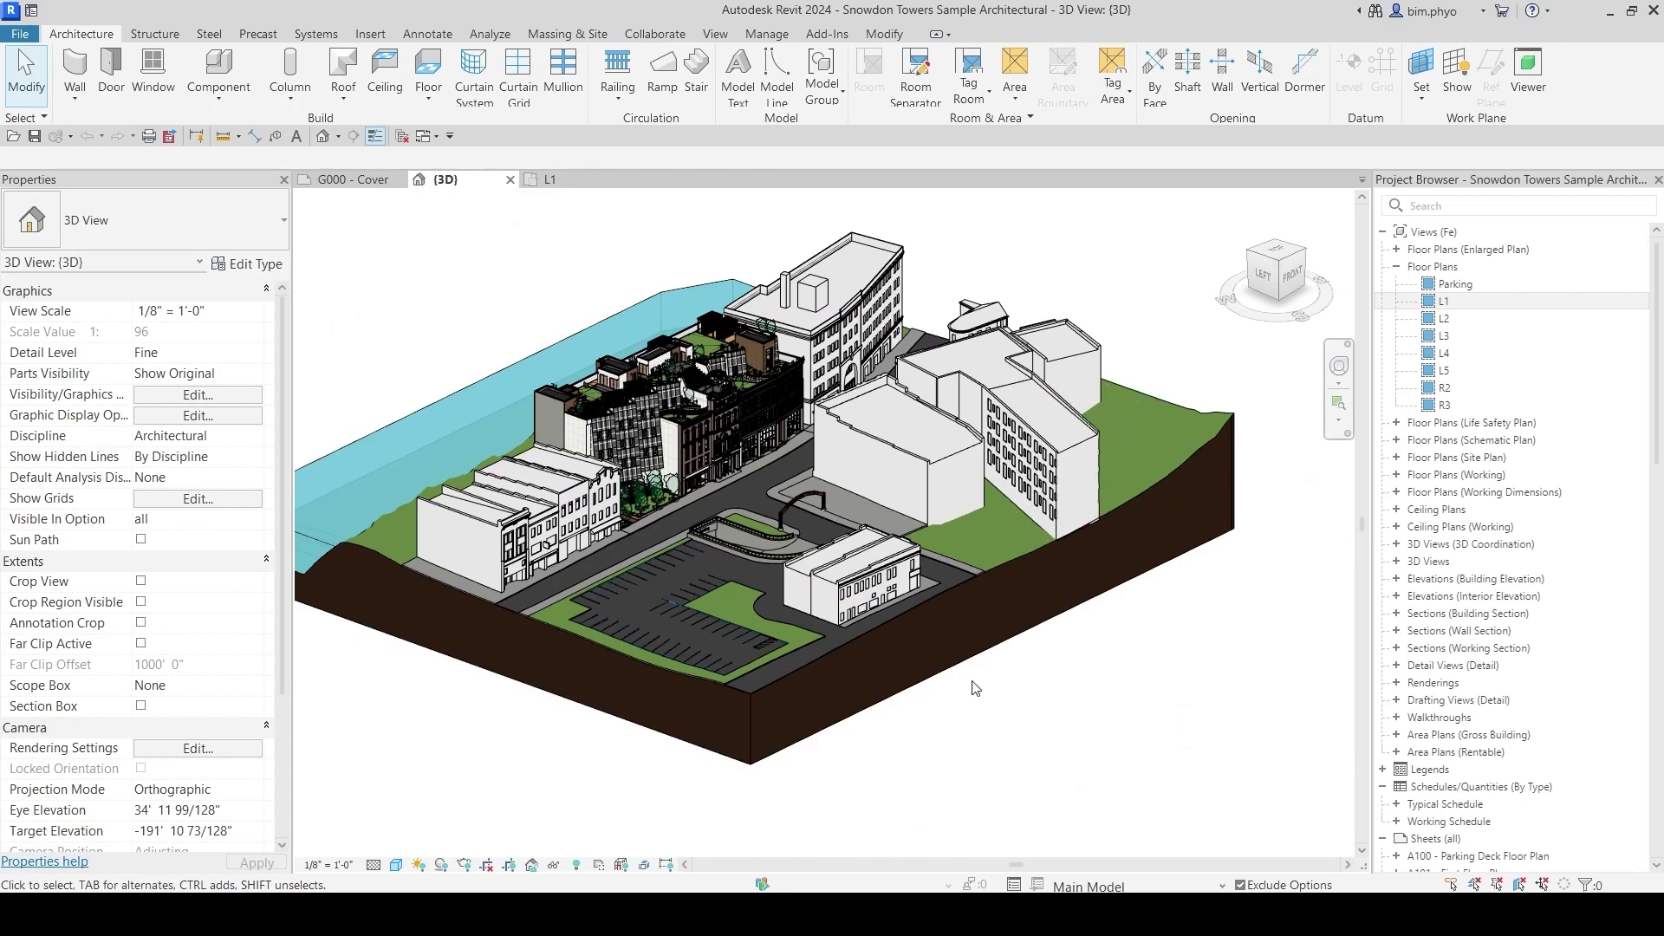
Select the whole linked Snowdon Towers Sample Site model in the 3D view and clear the selection
scroll(974, 688, "down", 3)
scroll(637, 548, "up", 5)
scroll(636, 548, "down", 2)
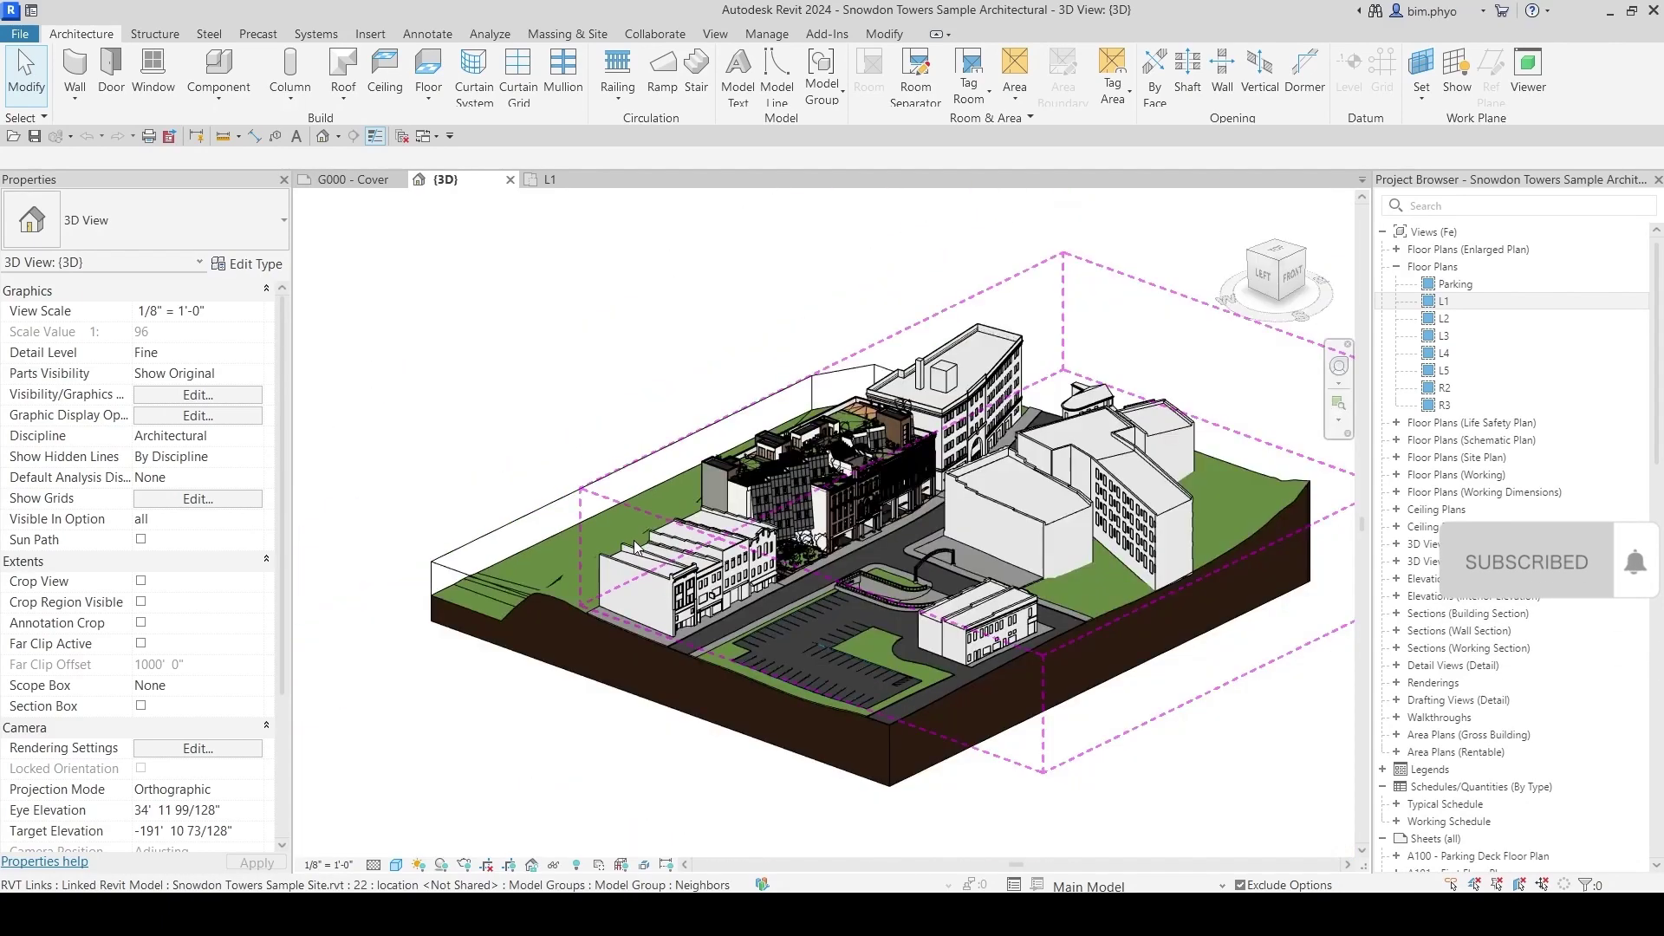
key("Tab")
left_click(465, 493)
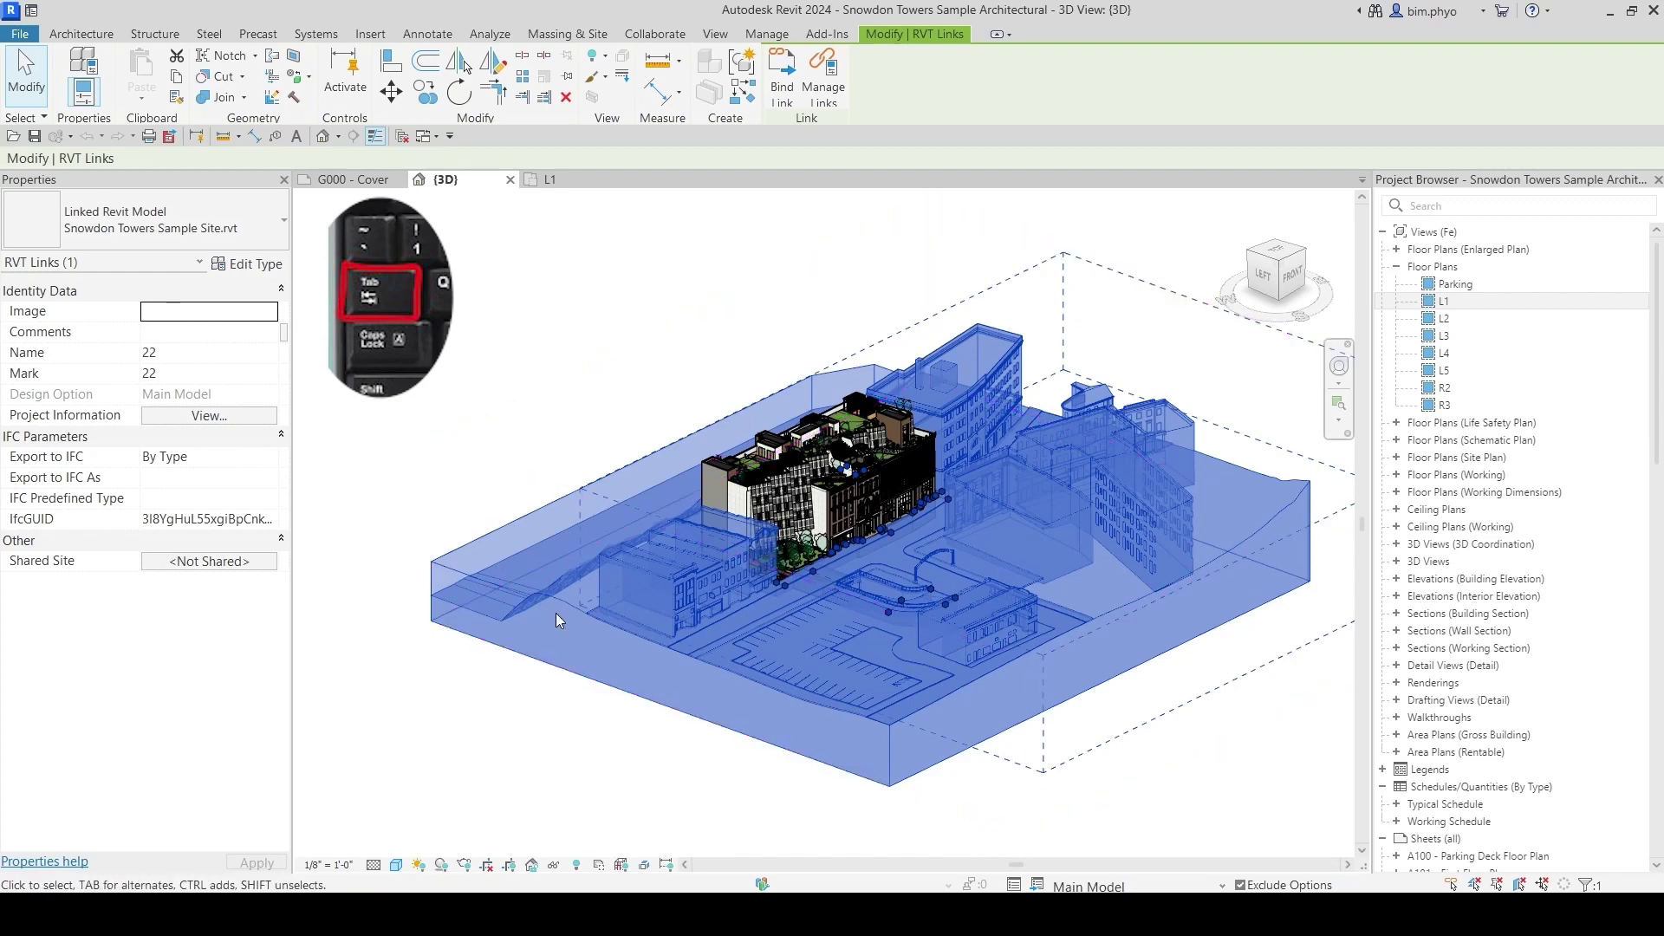
scroll(555, 612, "up", 6)
key("Escape")
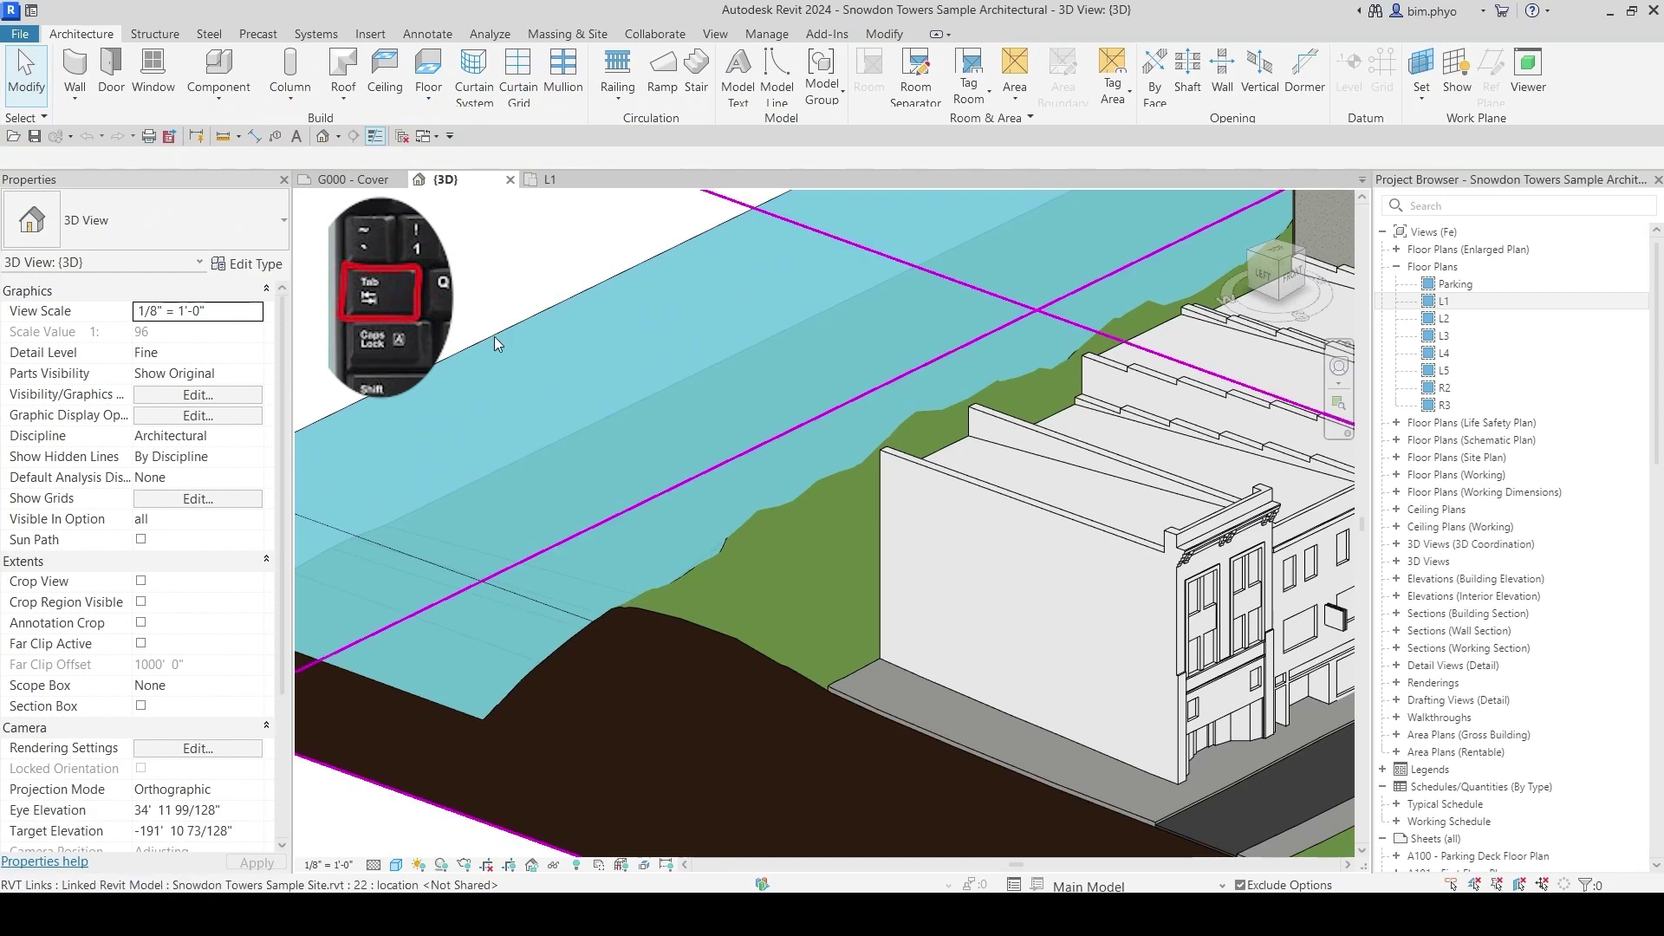
Select the individual Water toposolid inside the linked site model
key("Tab")
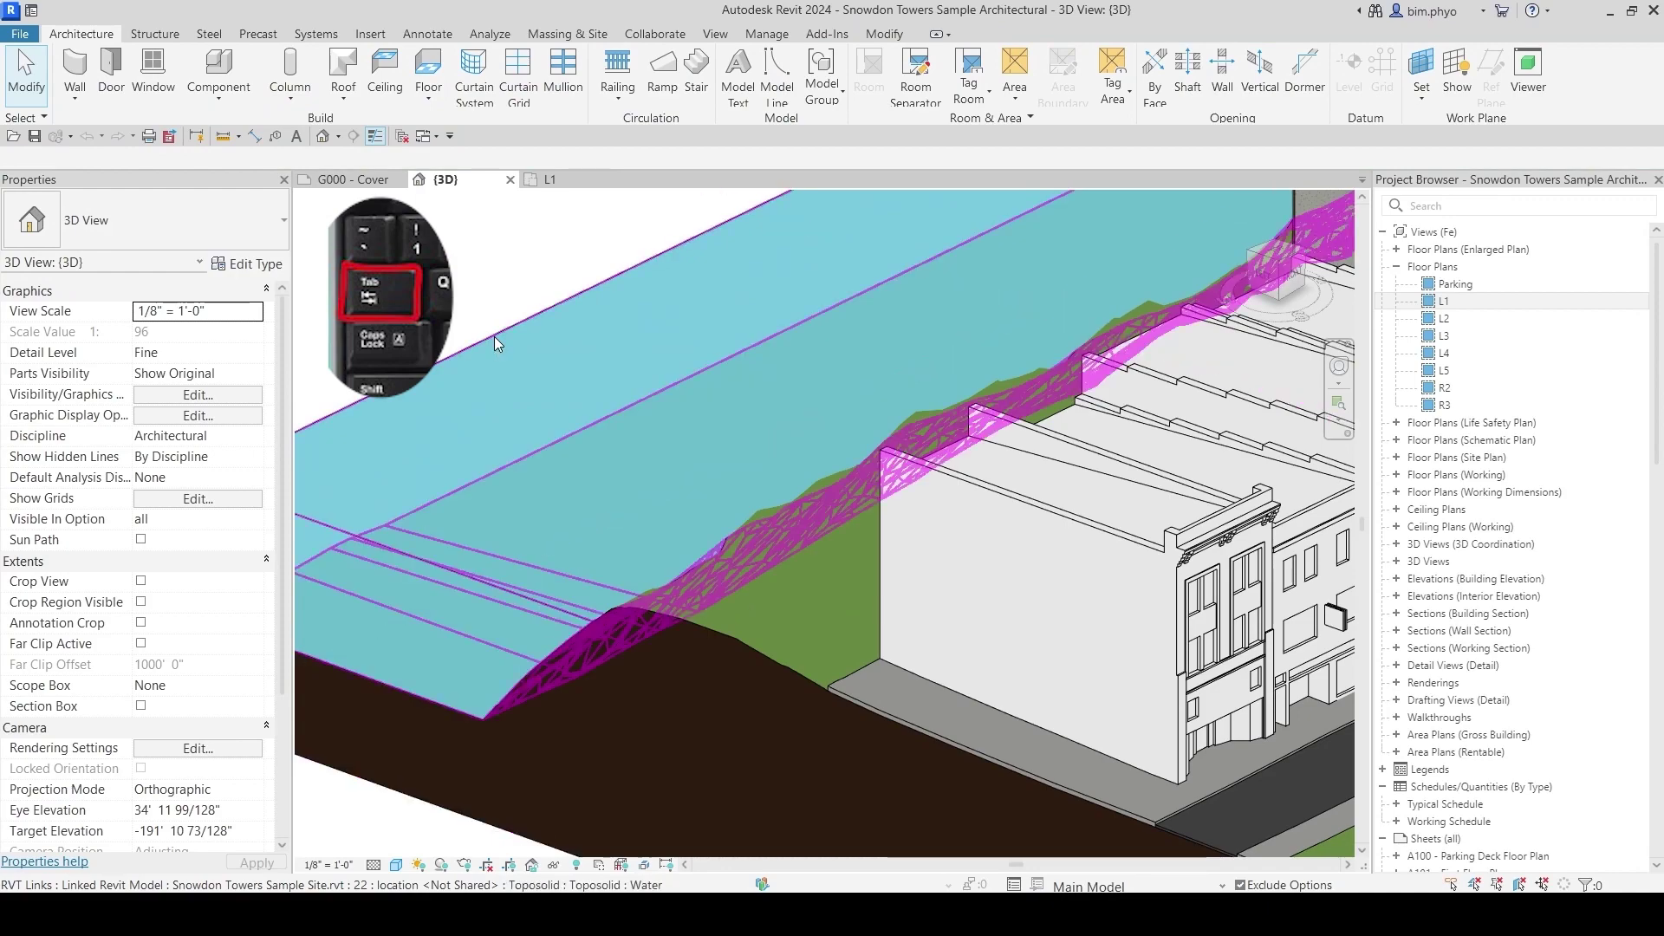
left_click(494, 336)
scroll(494, 337, "down", 6)
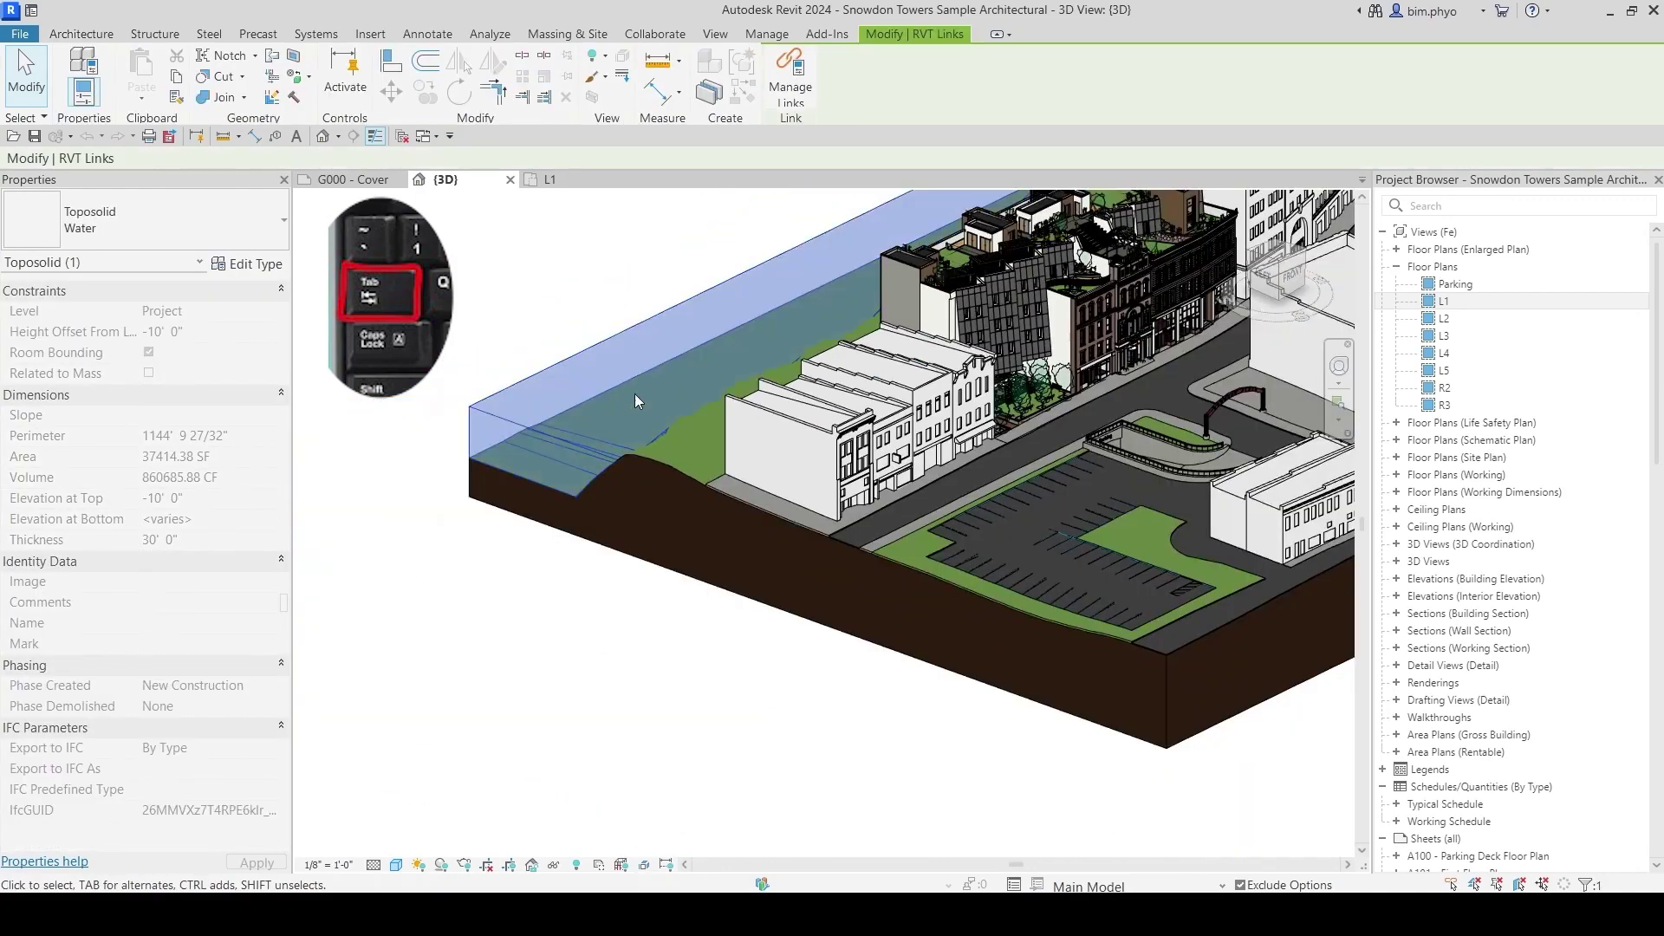
Examine the selected Water toposolid from the back and left sides of the site, and clear the selection
scroll(607, 503, "up", 5)
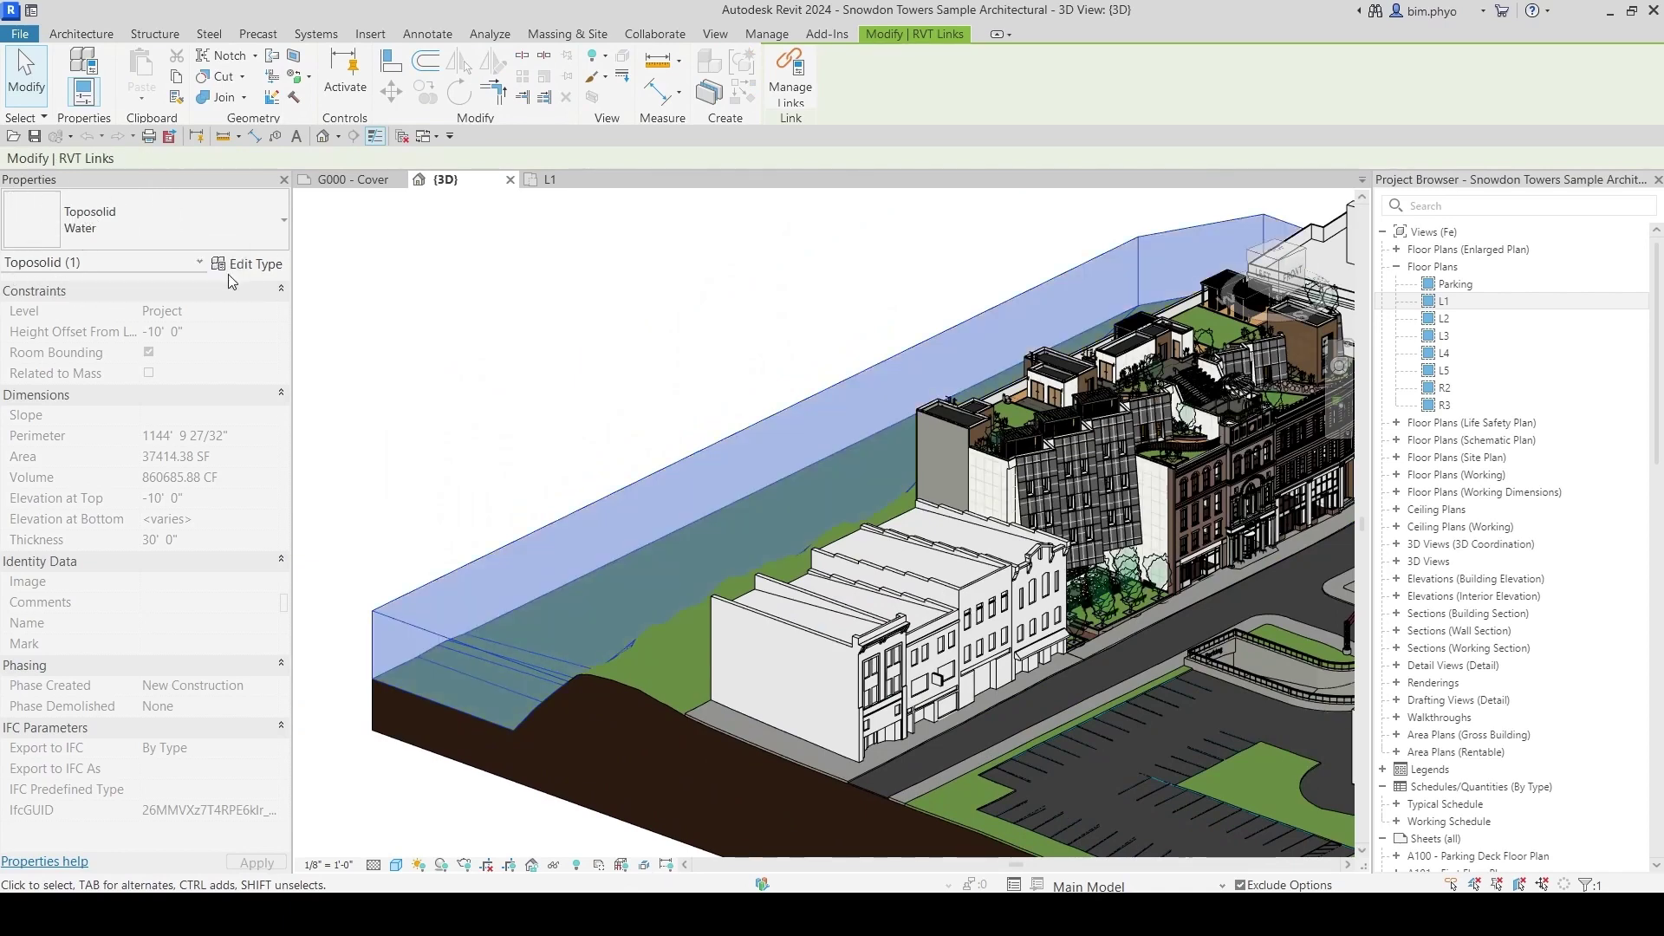
scroll(726, 468, "down", 5)
middle_click_drag(642, 678, 1090, 607, "shift")
scroll(1090, 607, "up", 6)
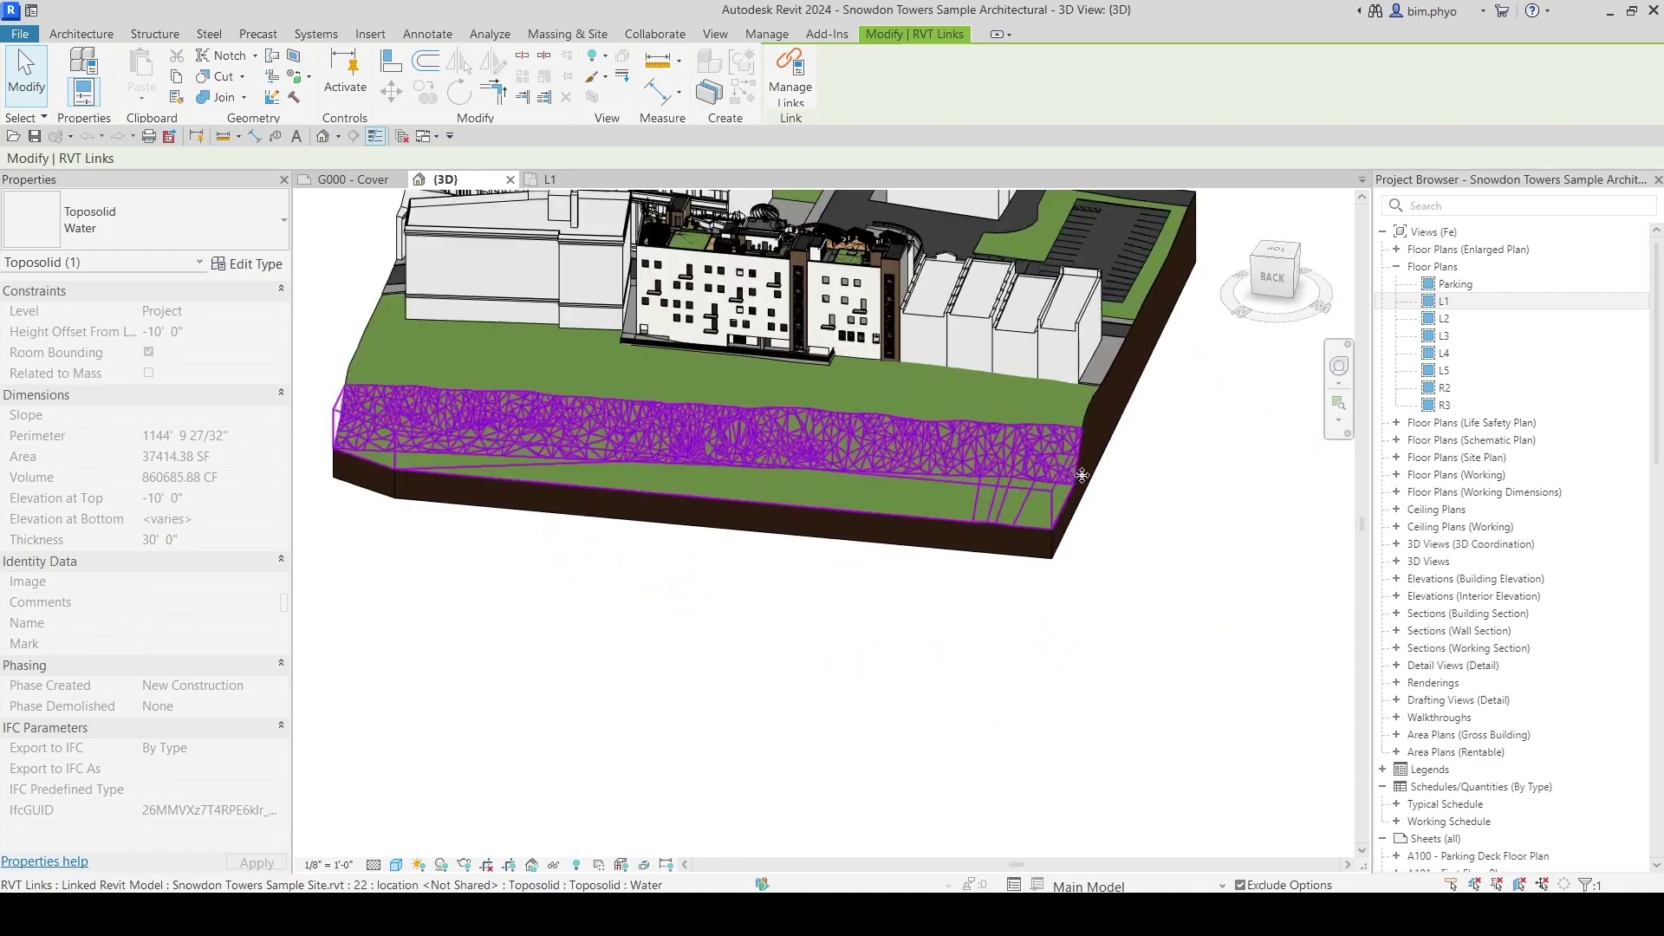
middle_click_drag(1209, 557, 1049, 612, "shift")
scroll(1049, 612, "down", 5)
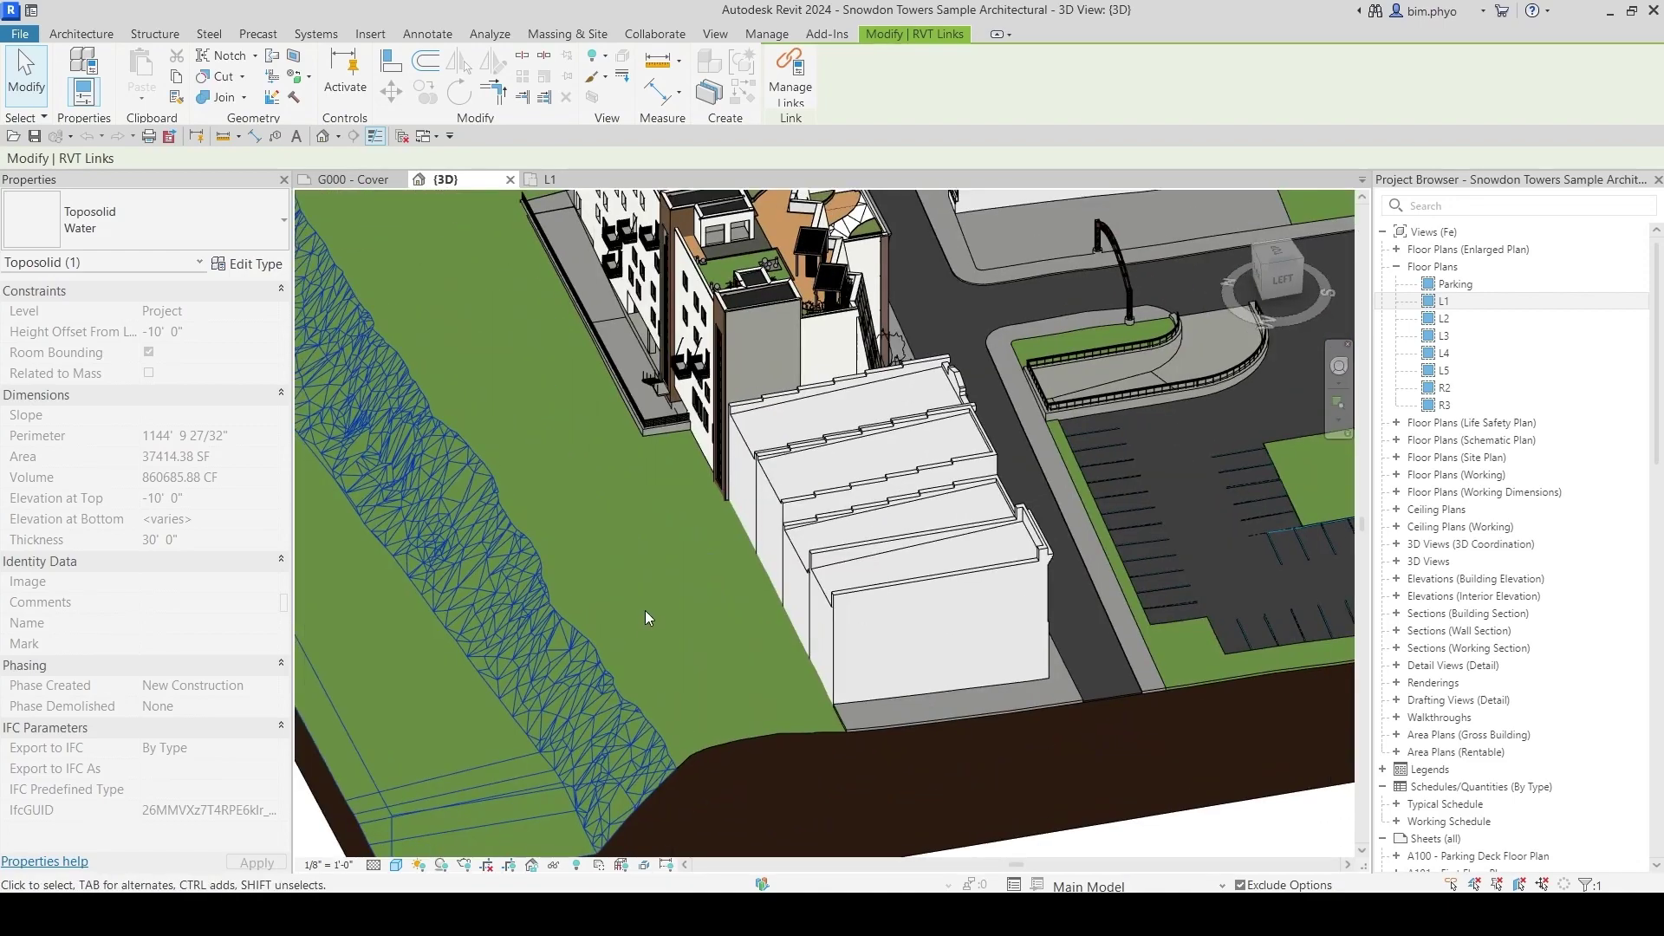
middle_click_drag(829, 482, 906, 598, "shift")
scroll(906, 598, "down", 2)
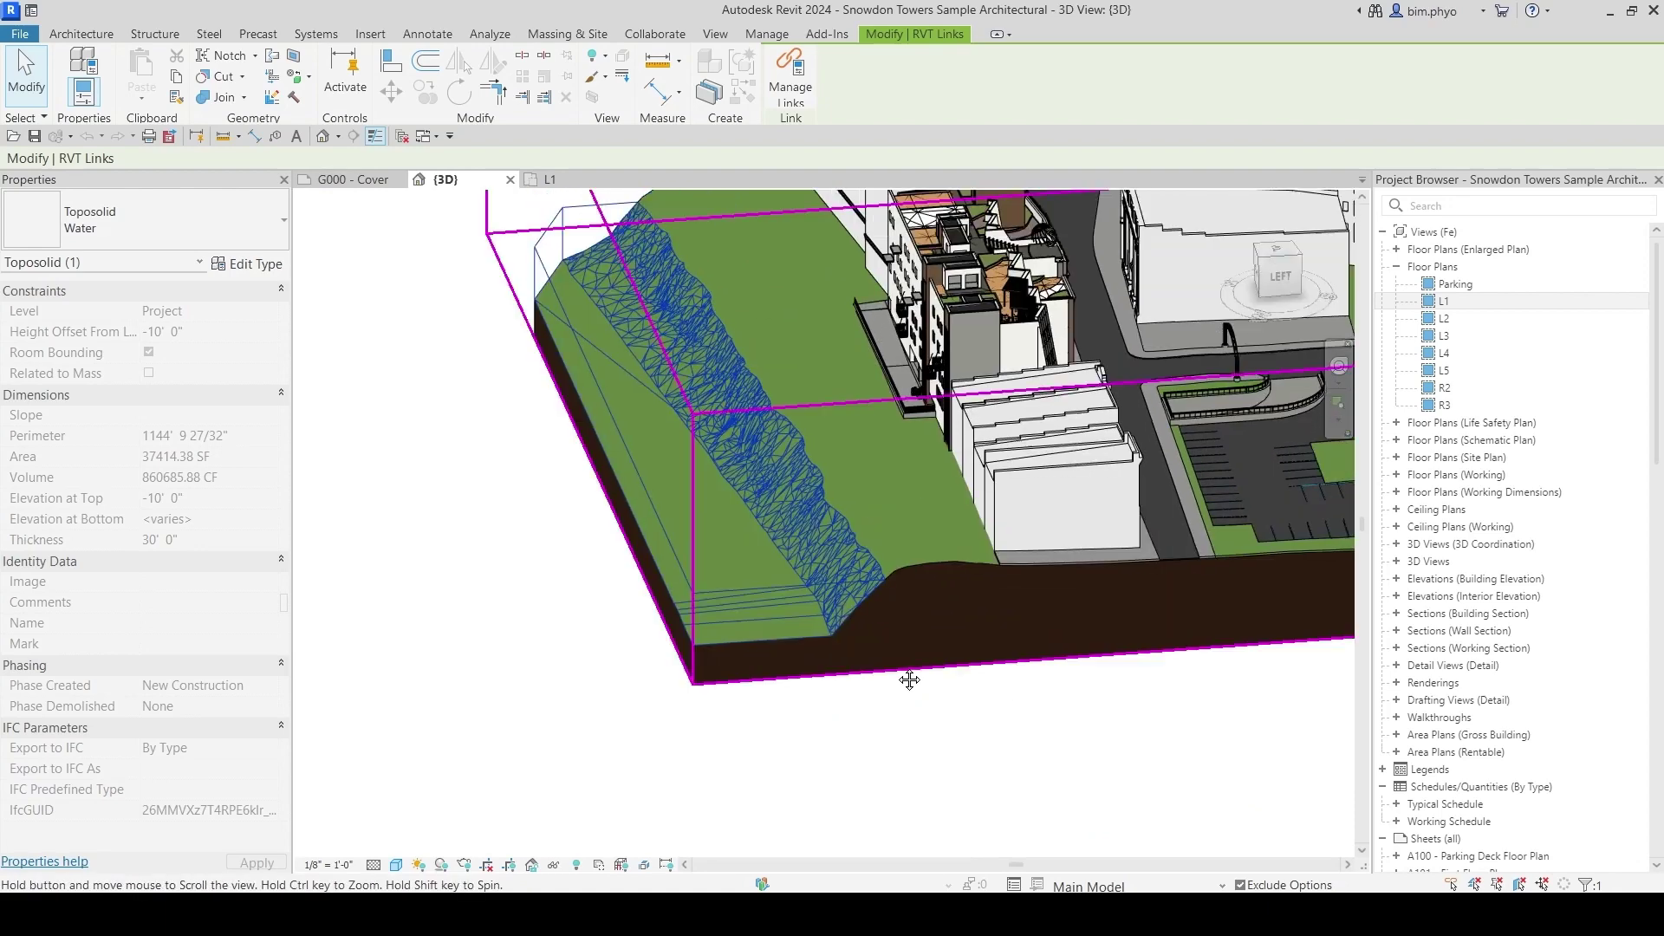
scroll(910, 676, "up", 6)
key("Escape")
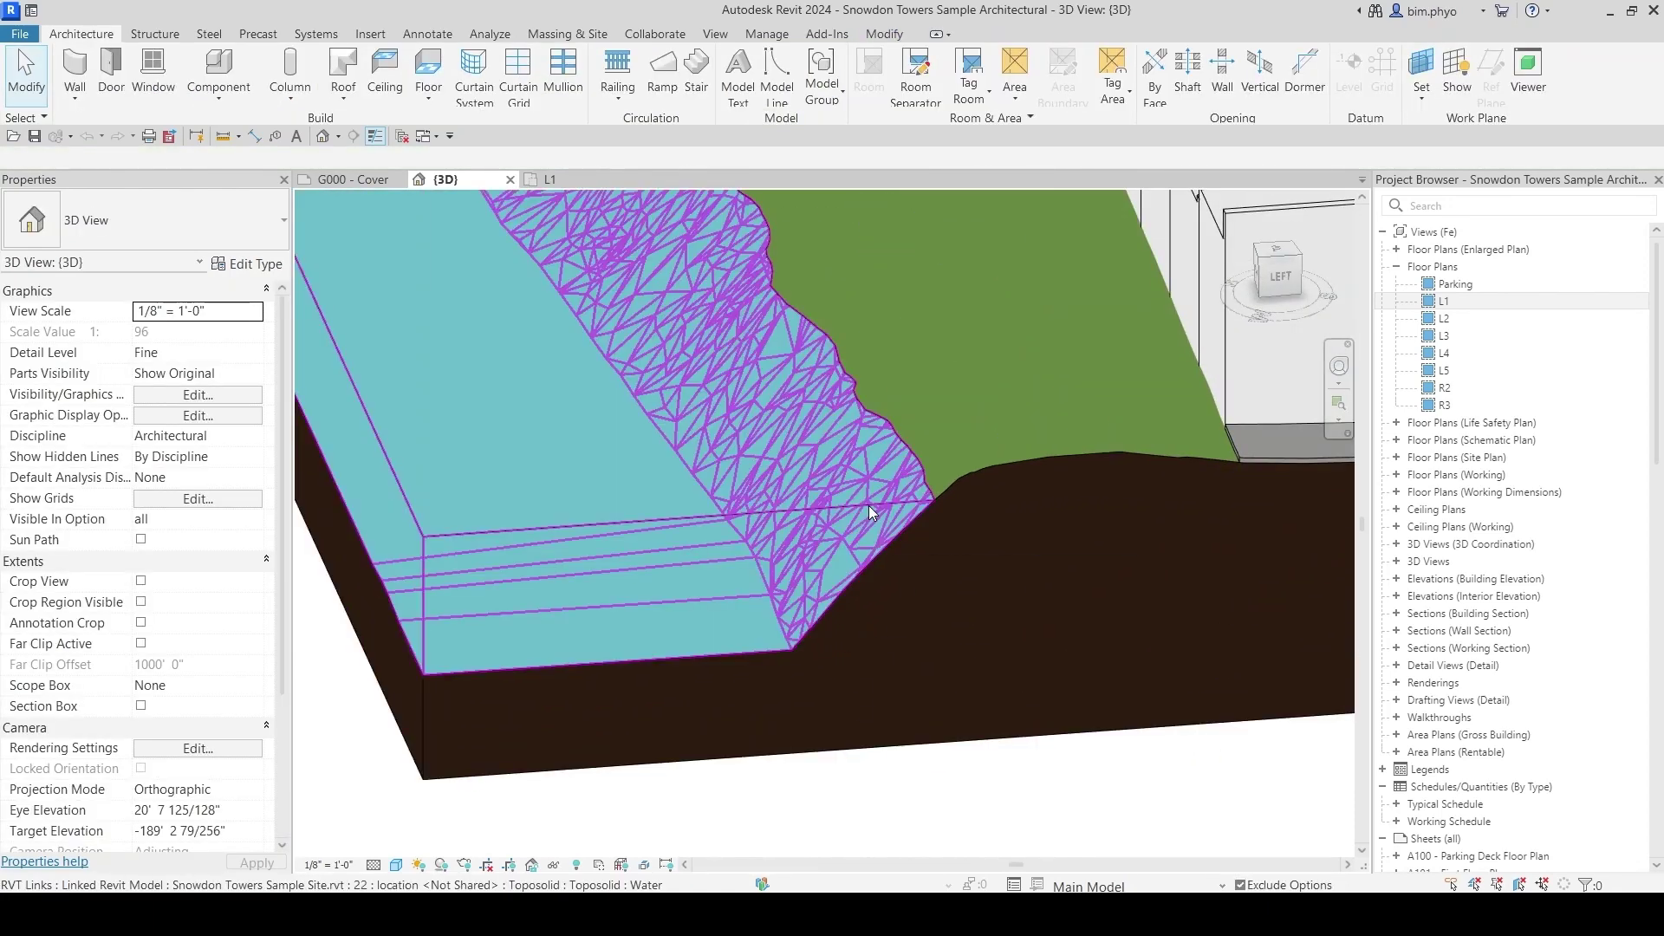
Select the individual Block 25 building at the near end of the row inside the linked site model
key("Tab")
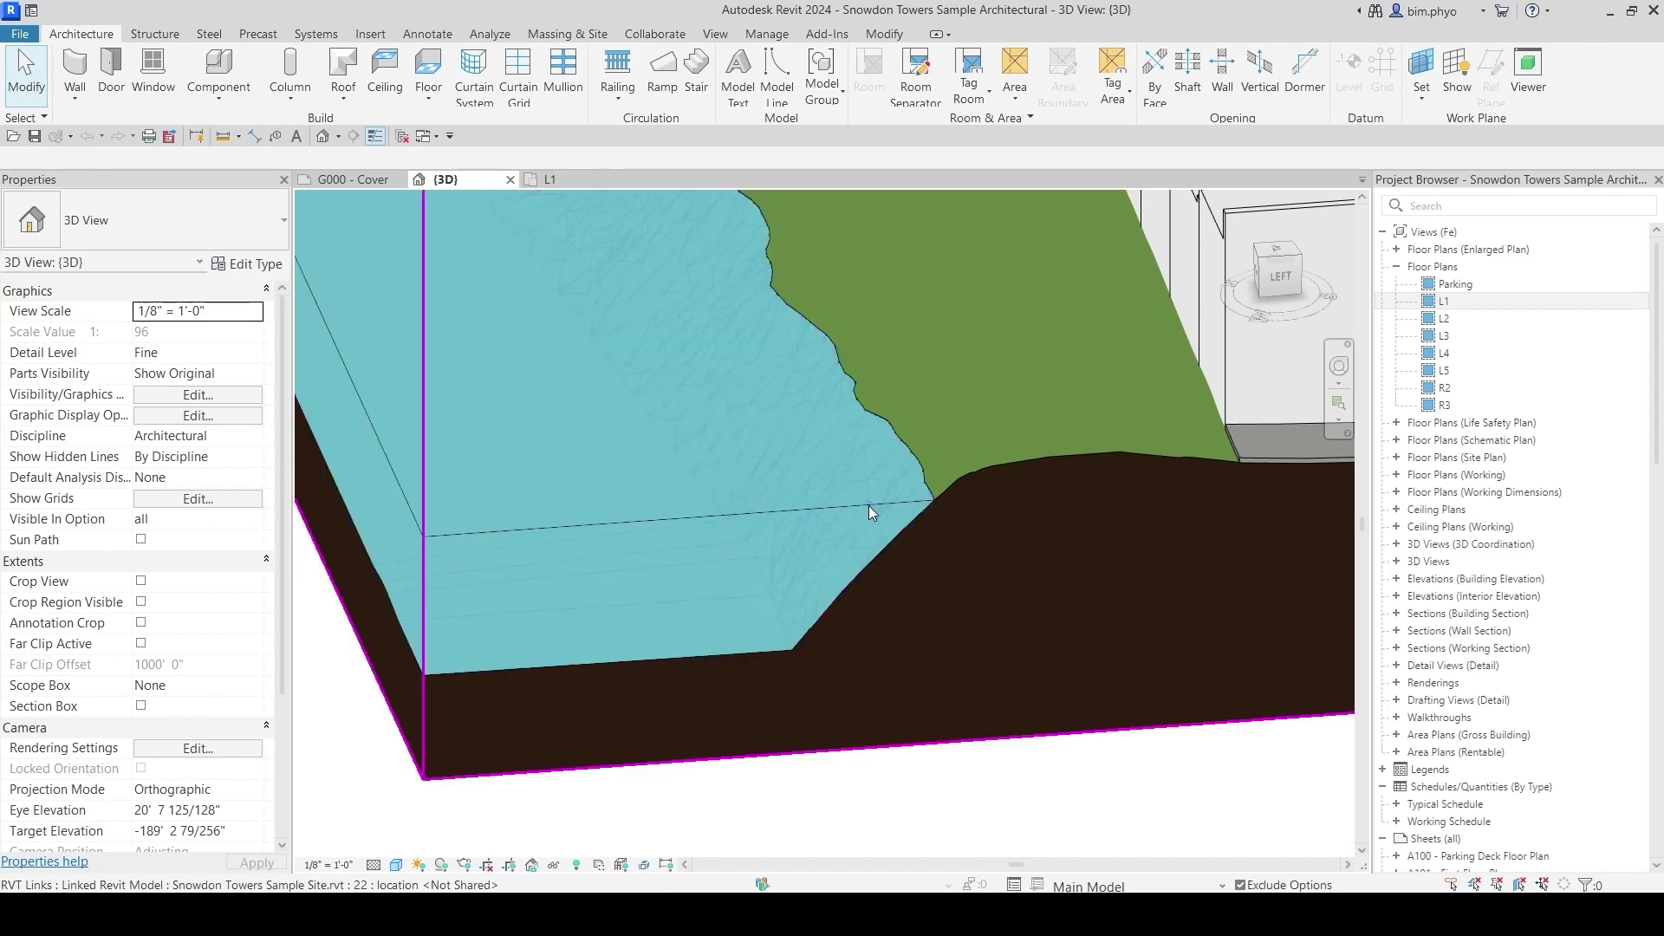
scroll(869, 506, "down", 7)
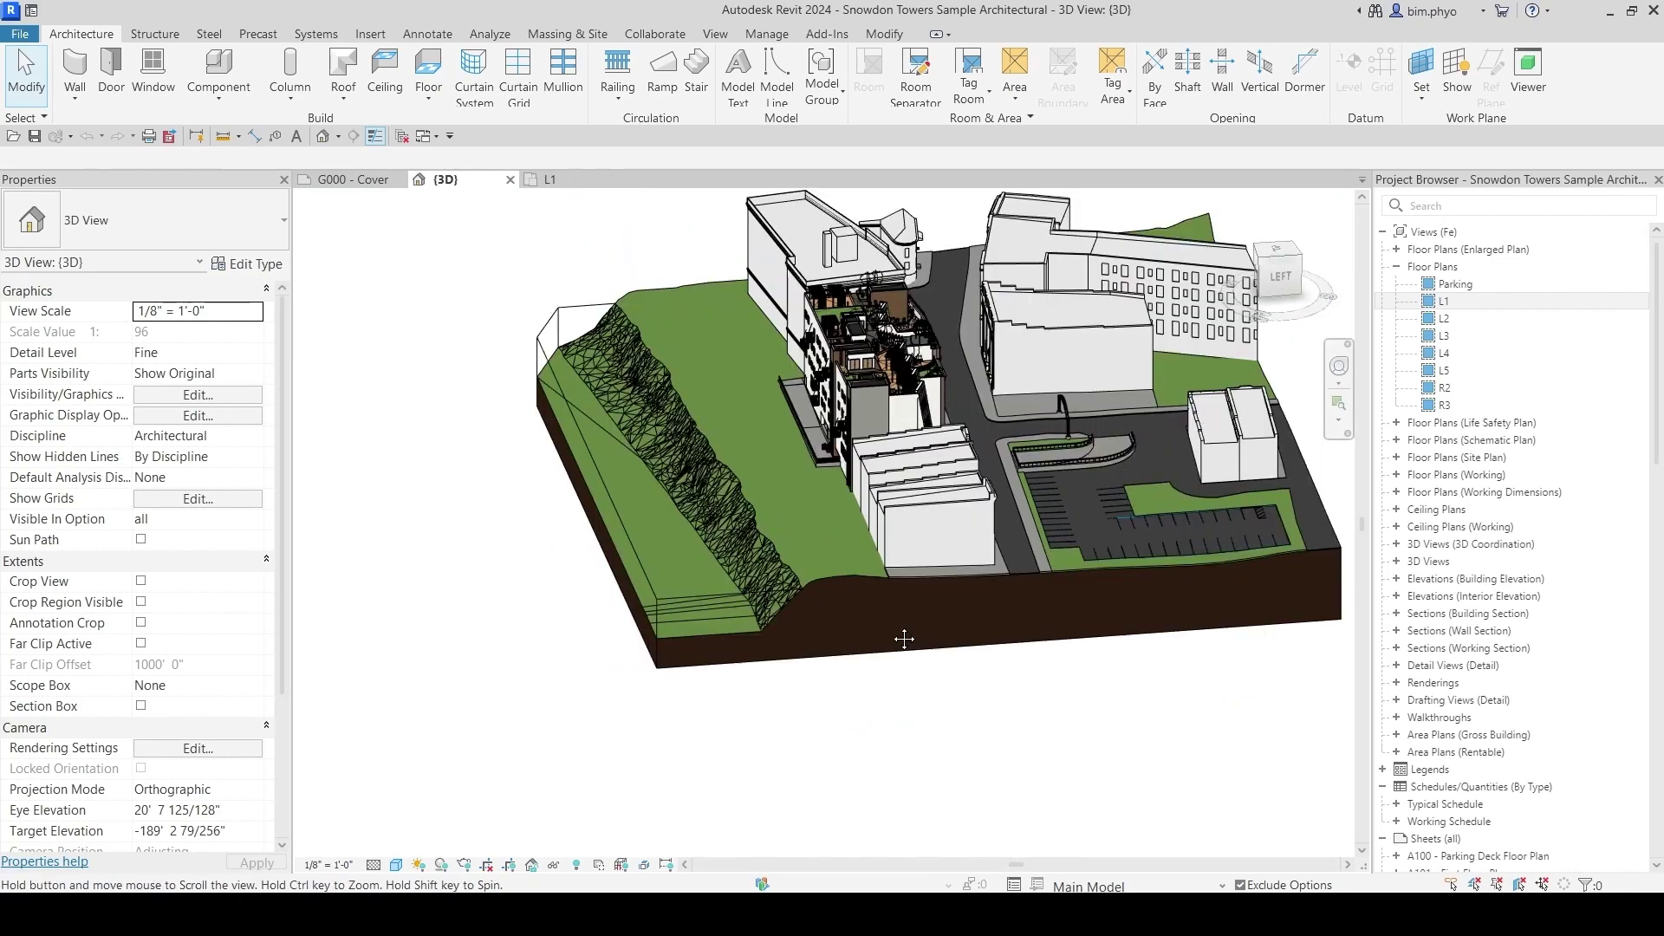
middle_click_drag(995, 809, 1029, 728, "shift")
scroll(939, 600, "up", 2)
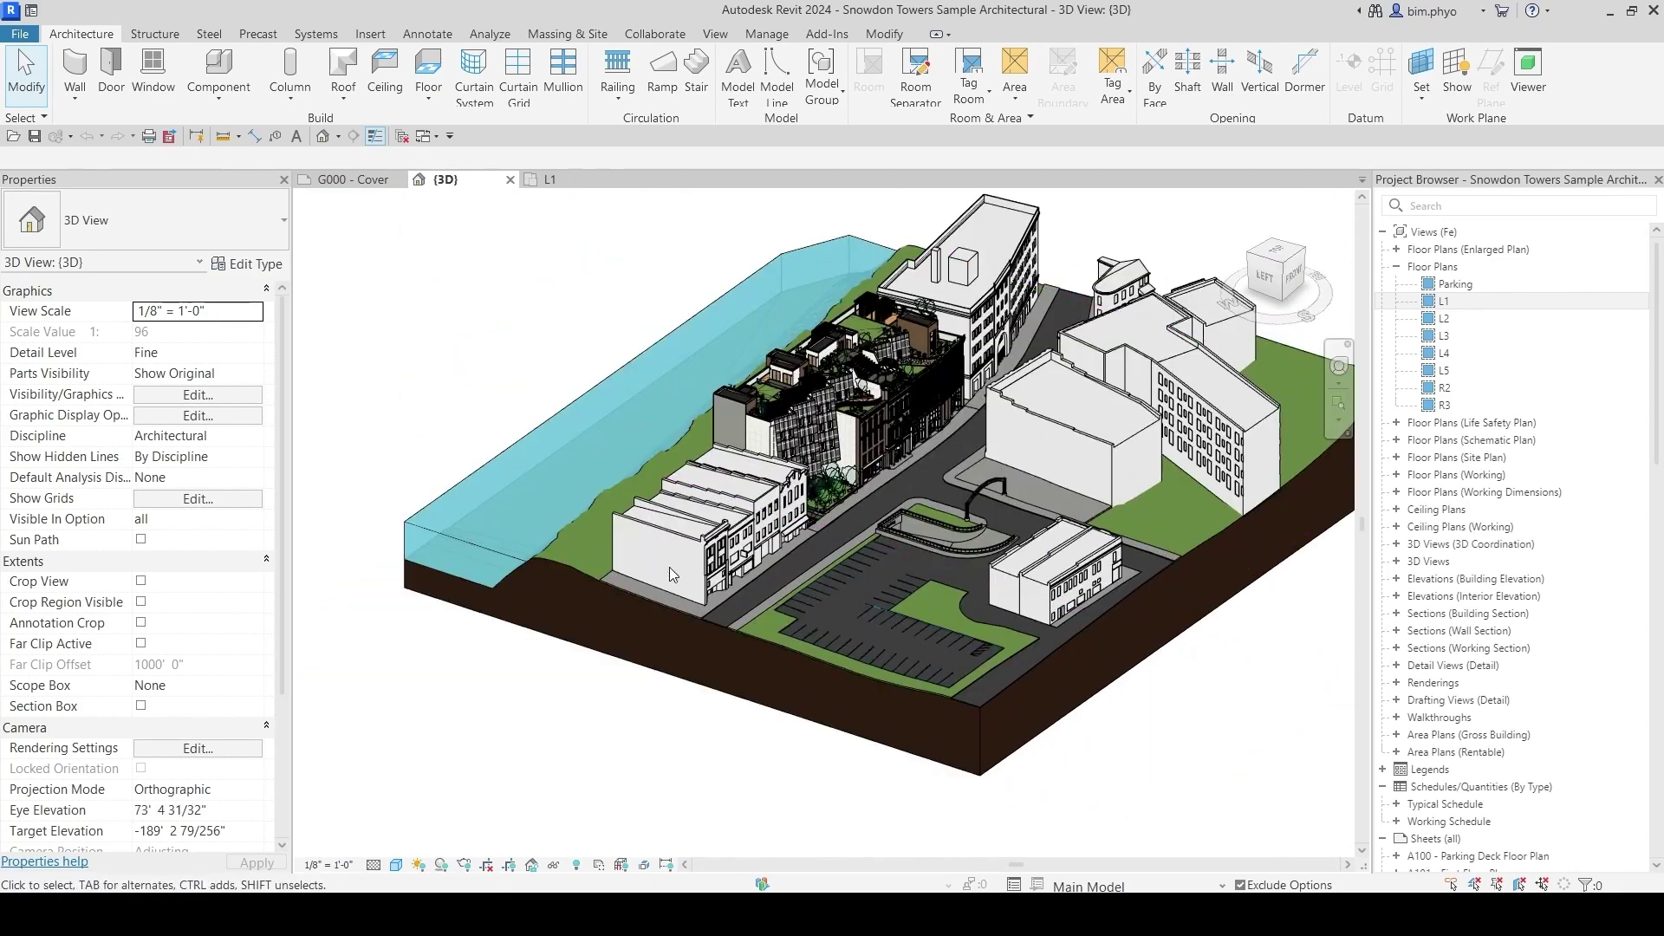
scroll(669, 567, "up", 5)
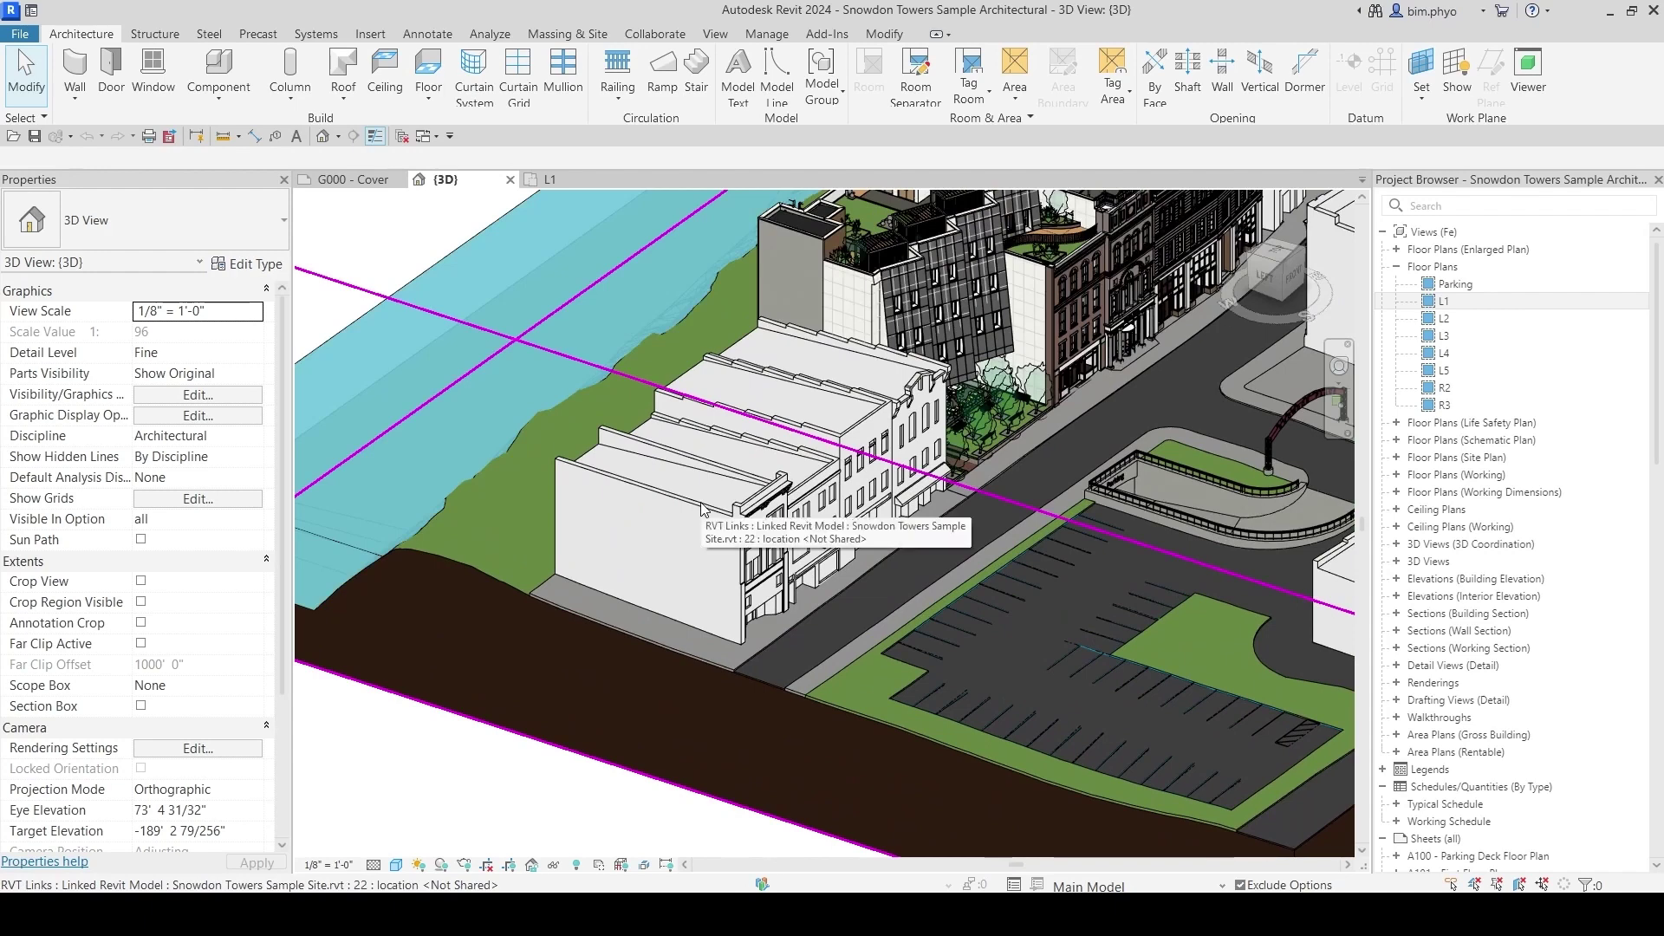
key("Tab")
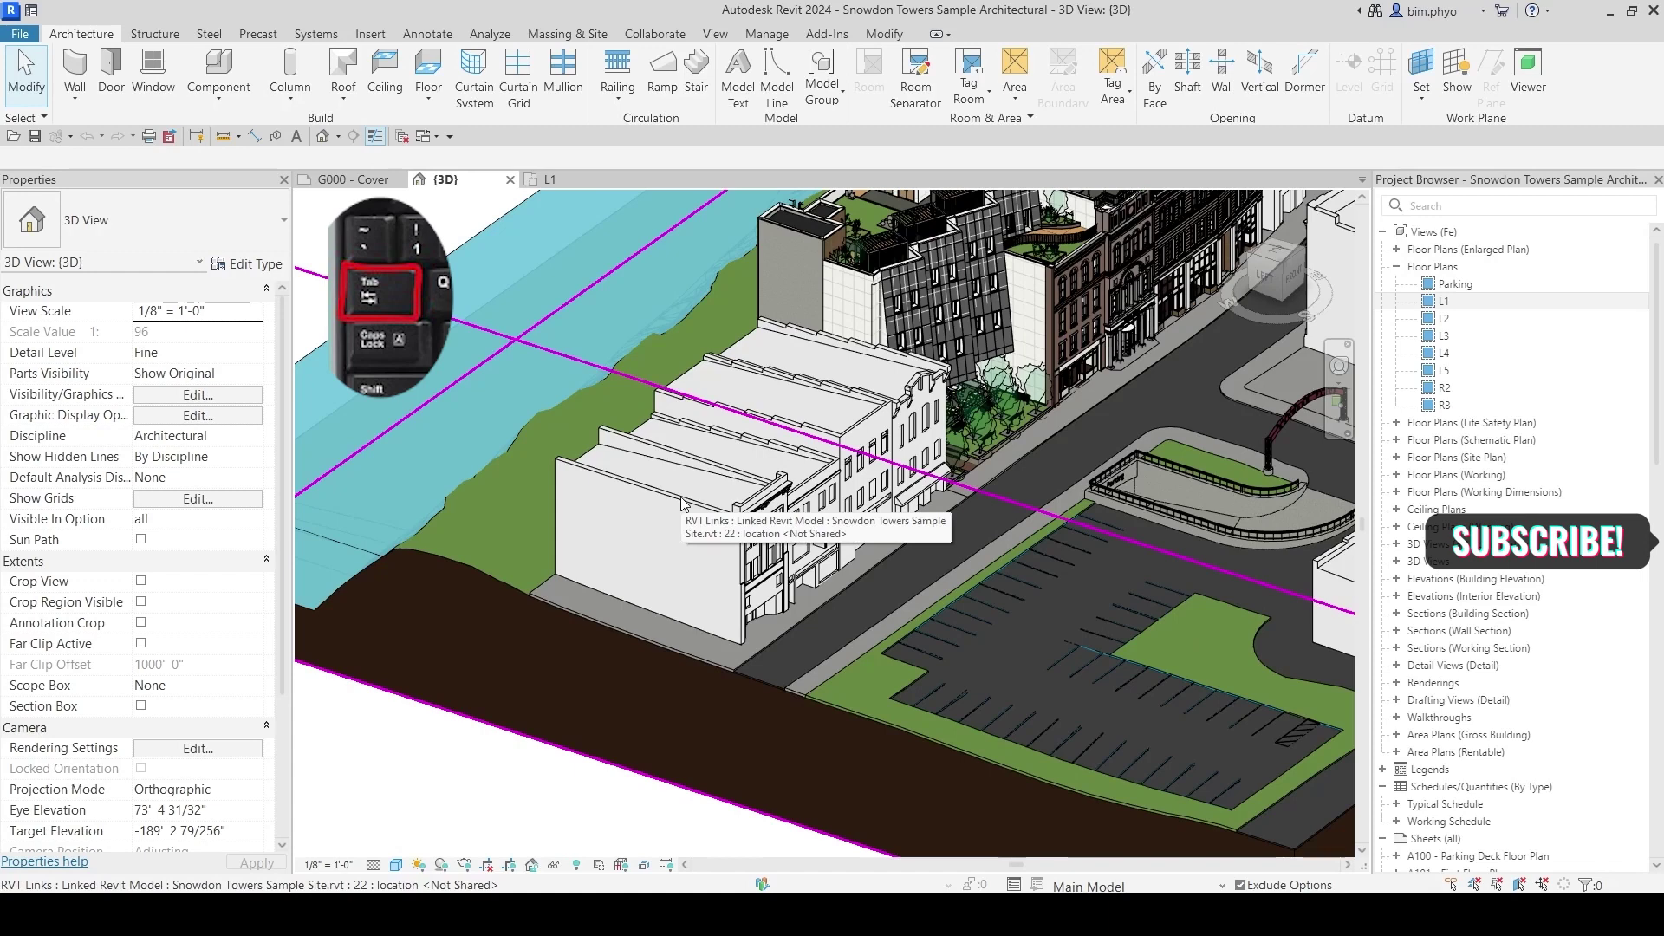
key("Tab")
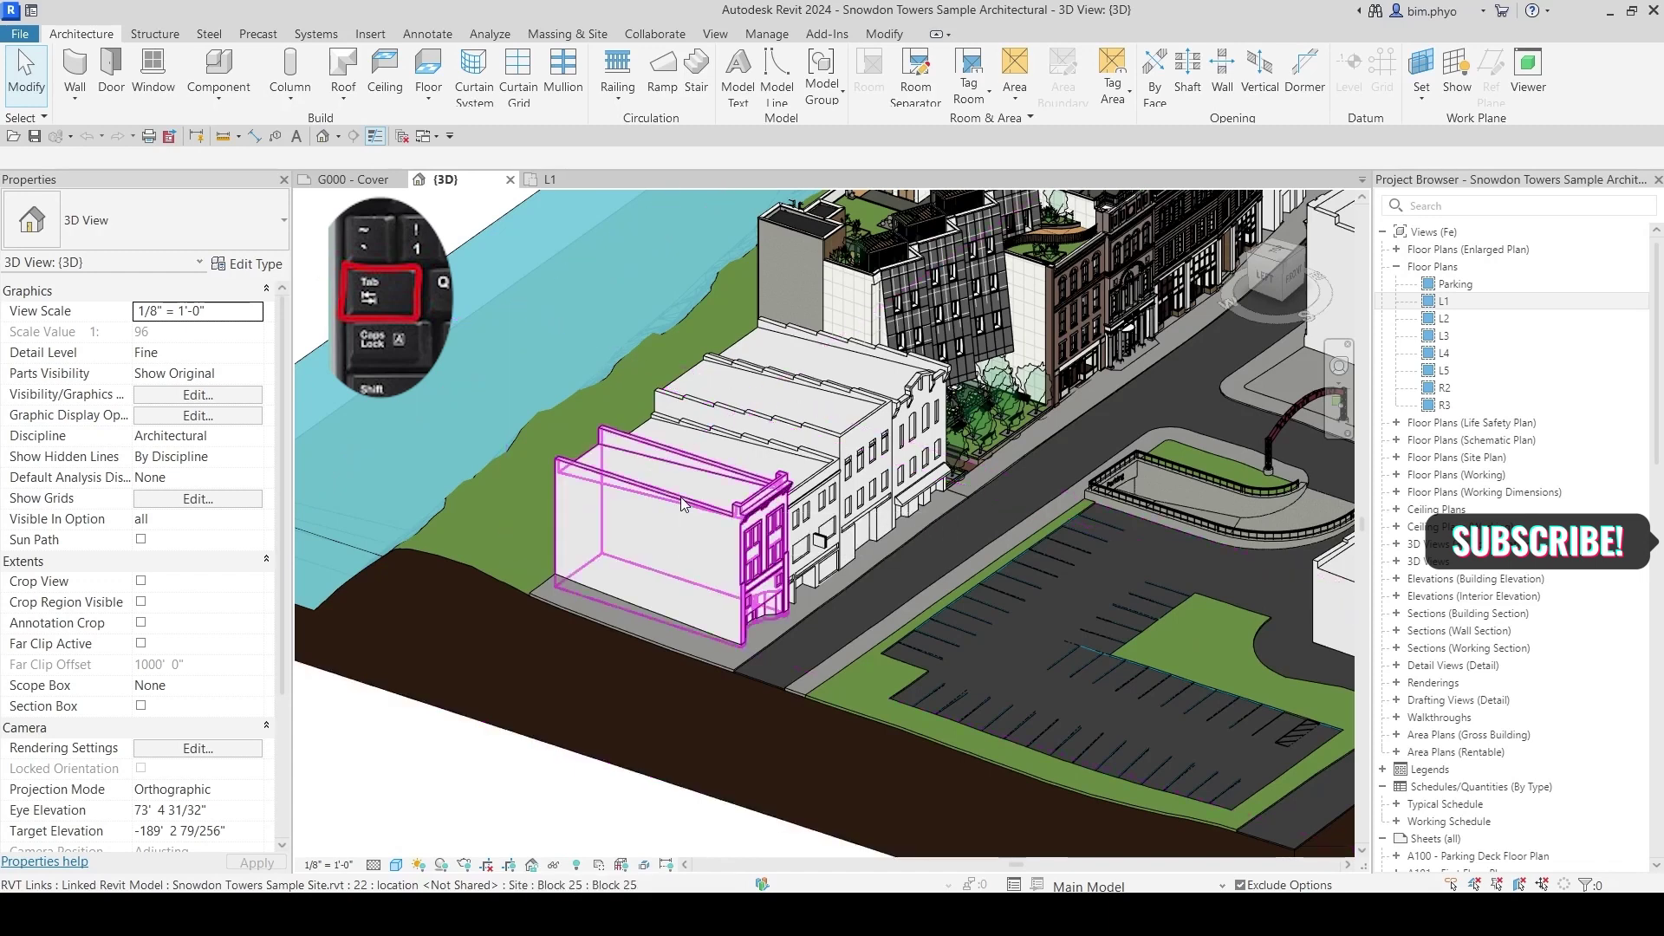
left_click(679, 496)
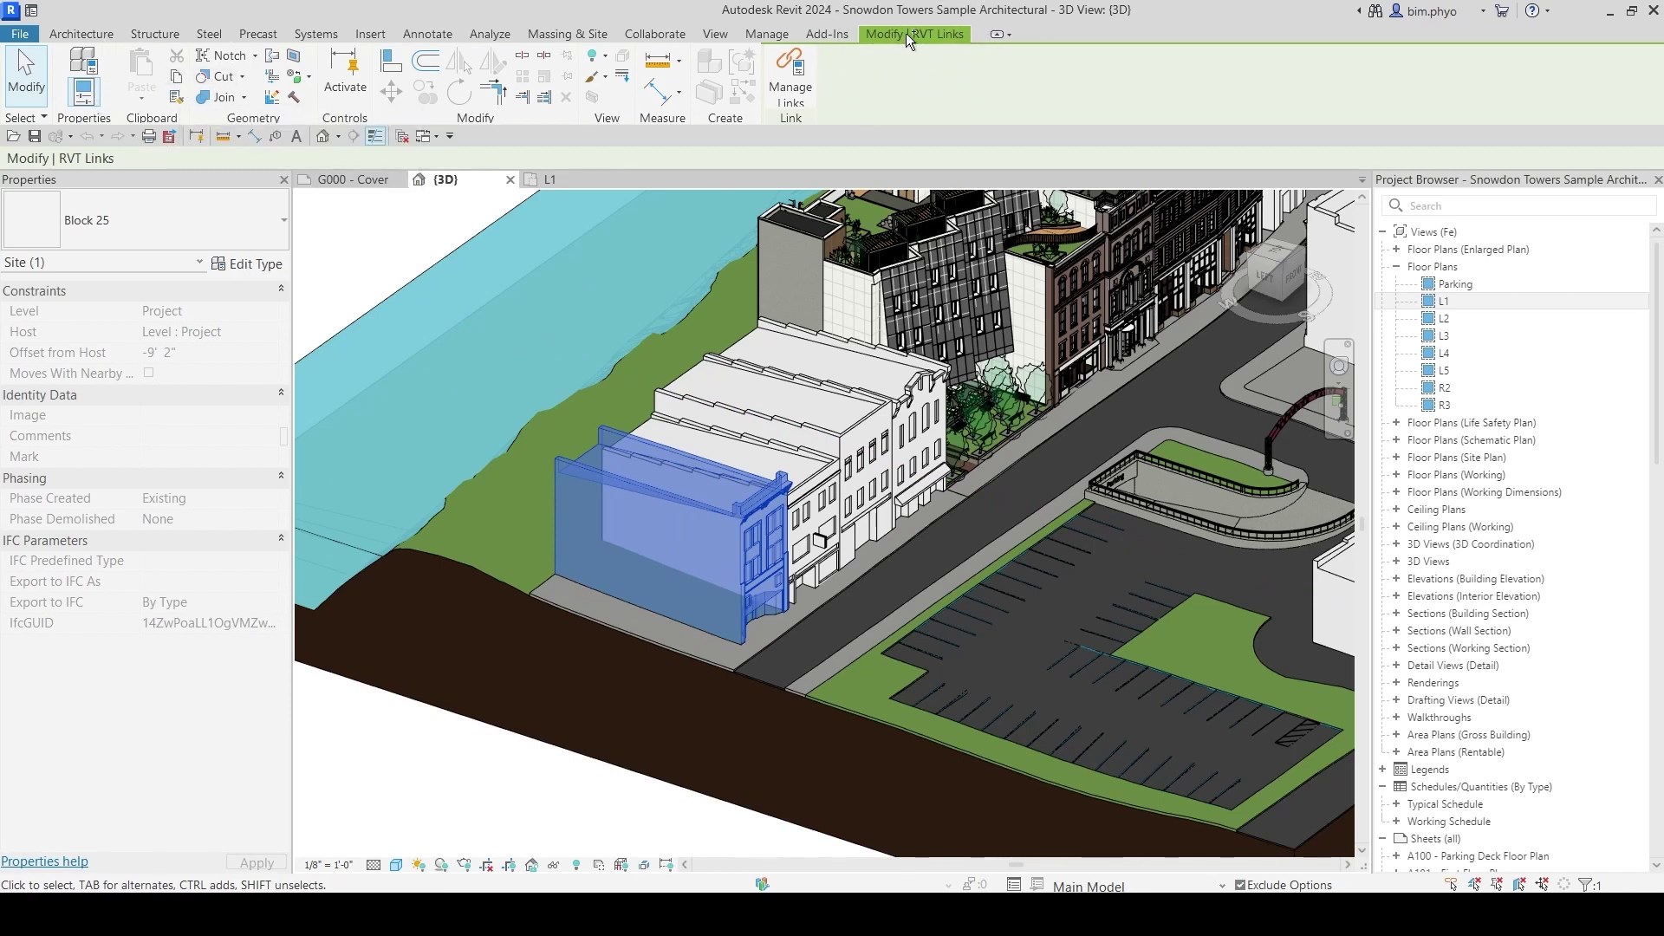
Copy the selected Block 25 building to the clipboard, look through the aligned paste options, and clear the selection
left_click(179, 80)
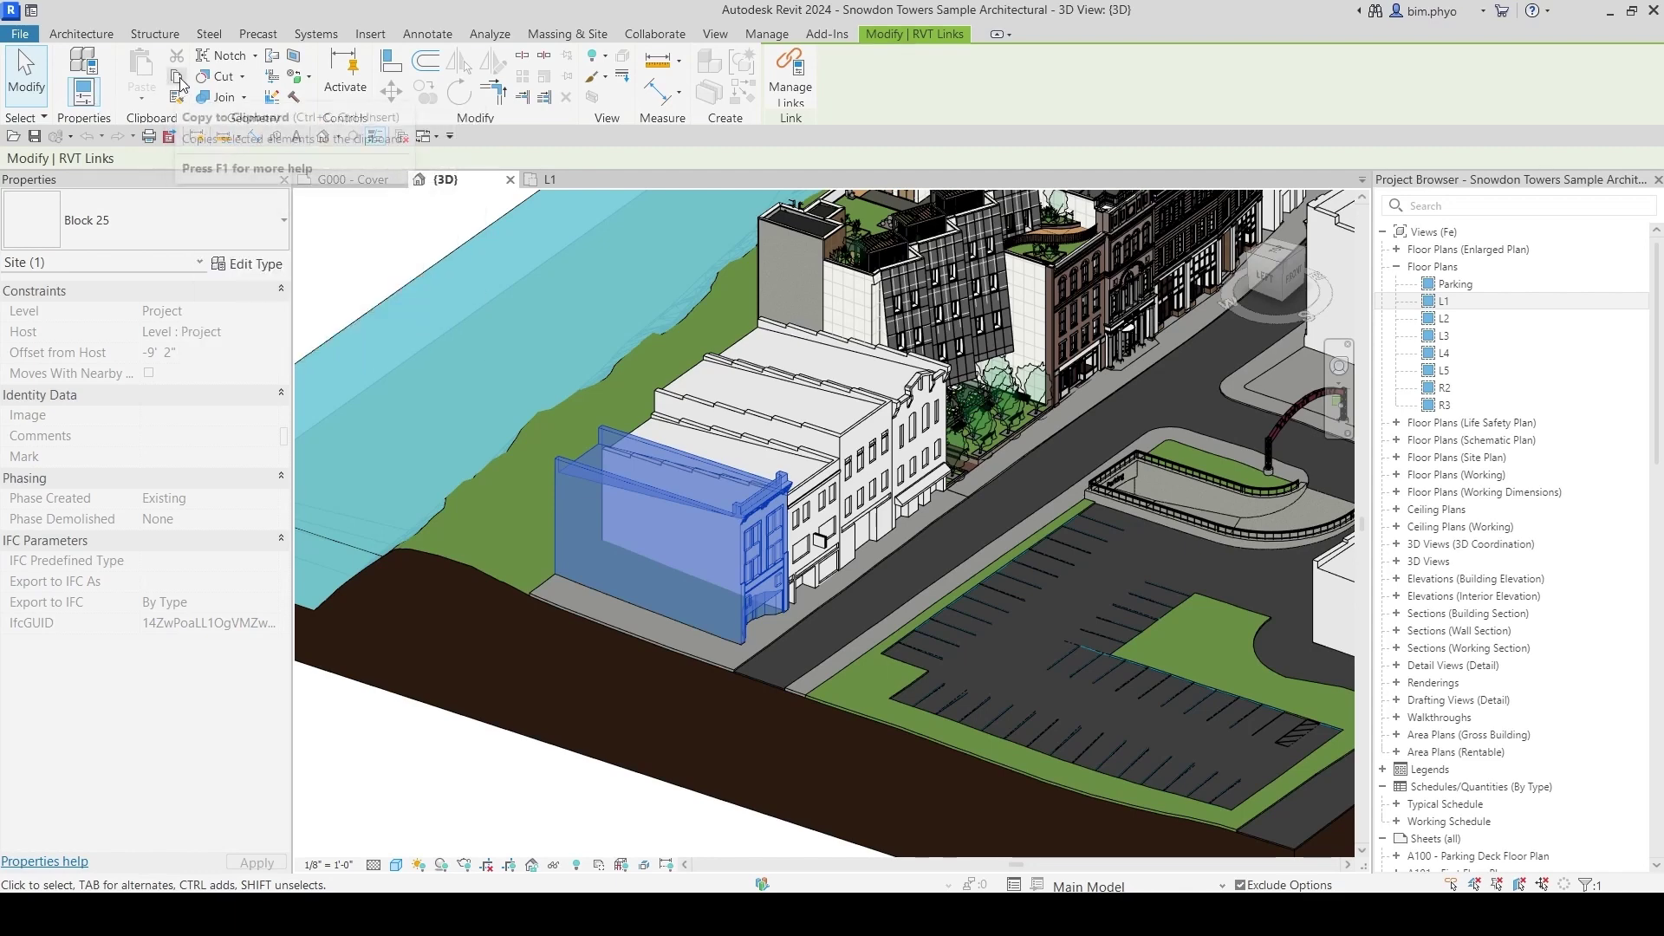
left_click(143, 95)
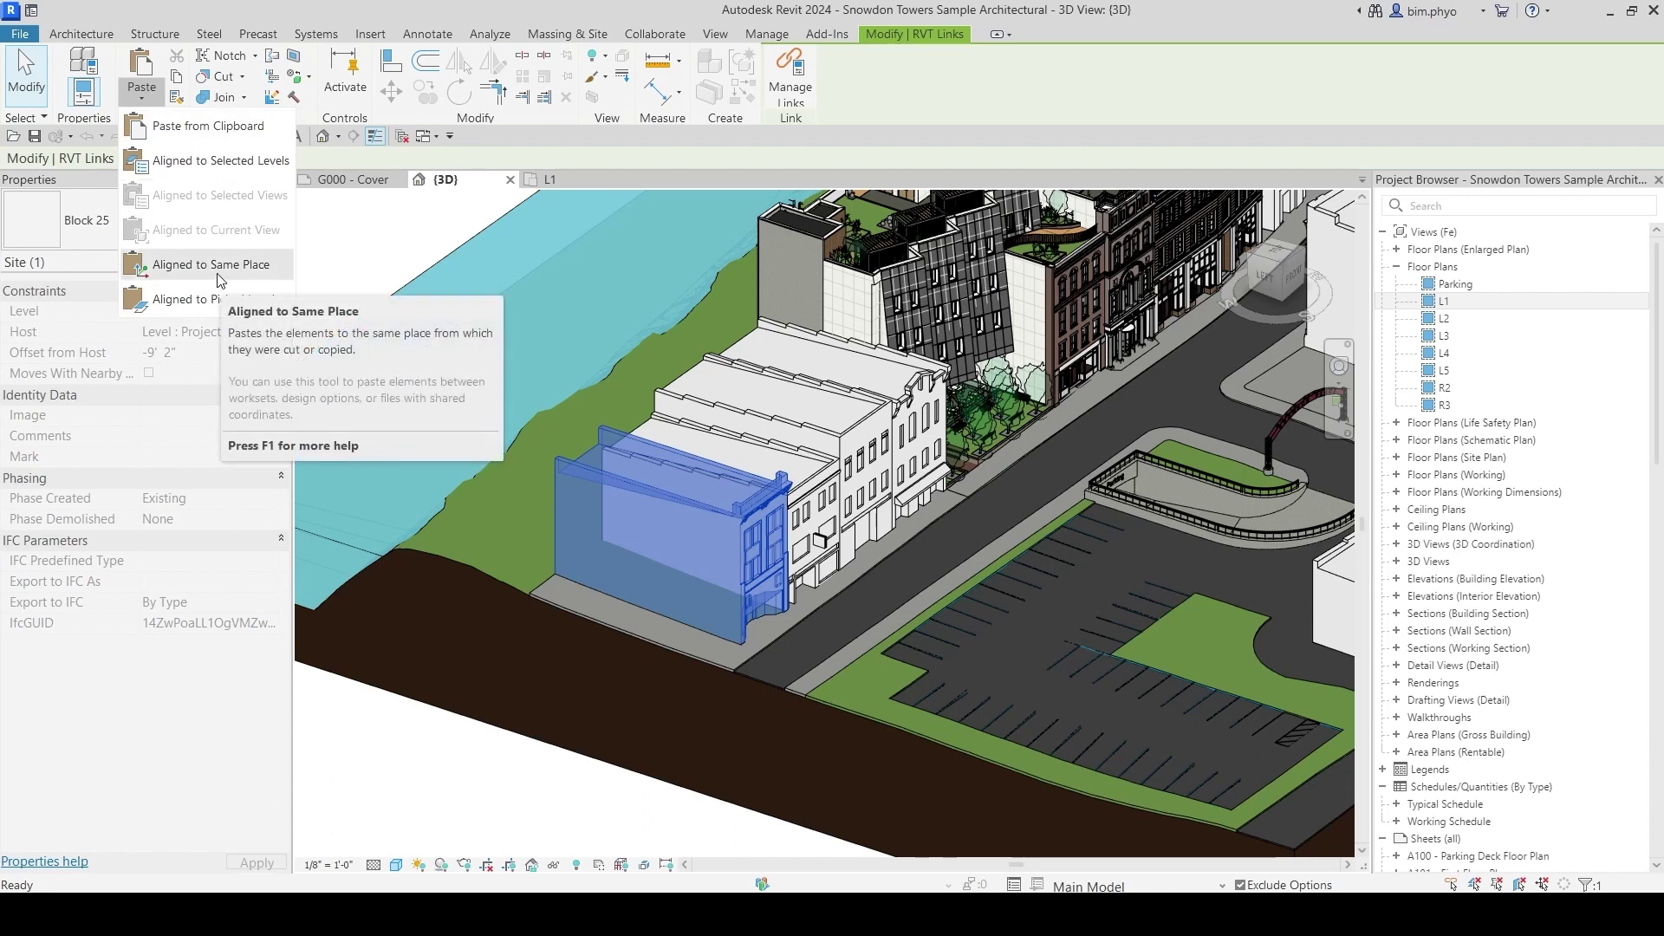
key("Escape")
key("Escape")
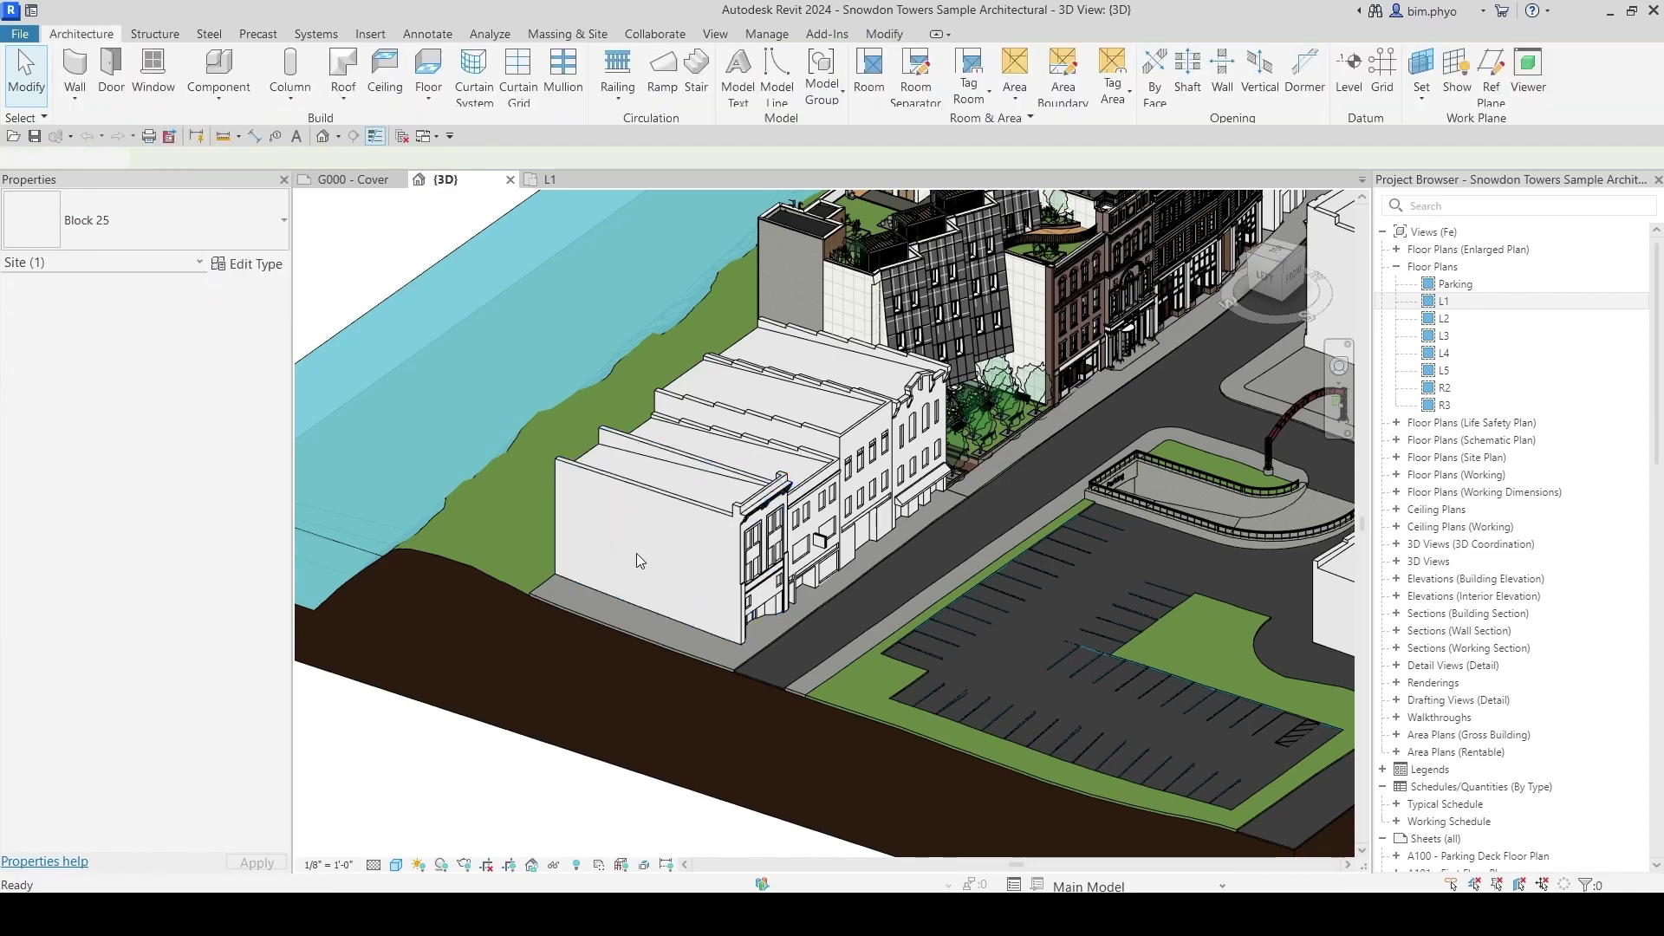
Select the individual Brownsville Arch spanning the street inside the linked site model
scroll(863, 642, "down", 5)
middle_click_drag(863, 642, 751, 691, "shift")
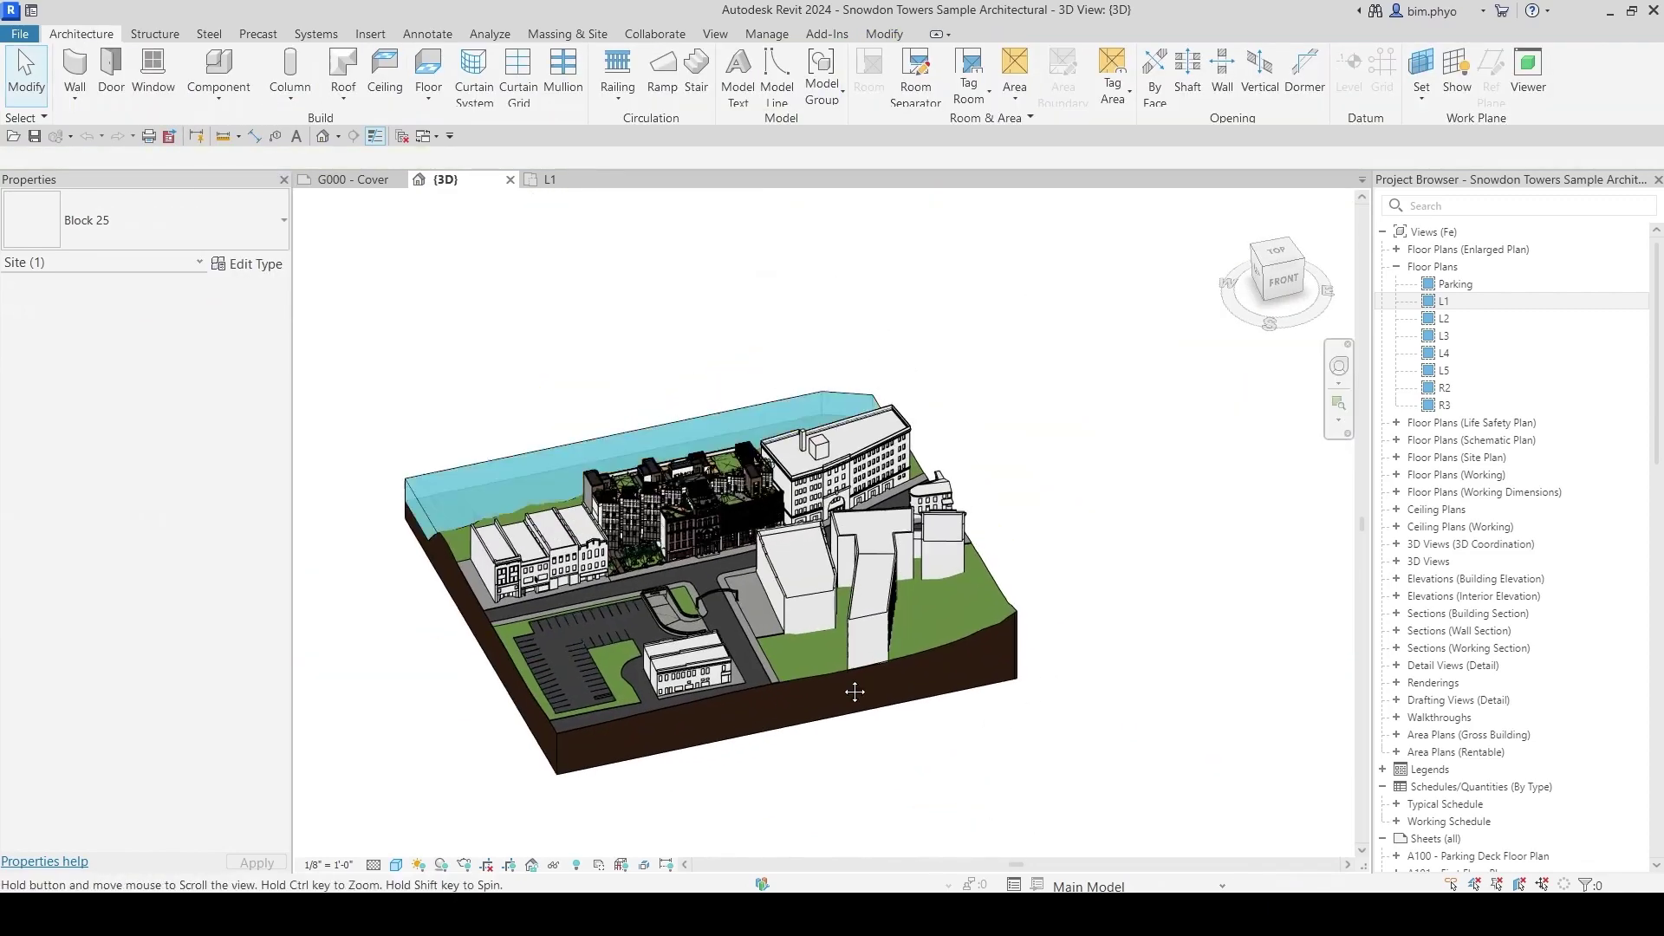
scroll(725, 596, "up", 5)
middle_click_drag(866, 603, 662, 573)
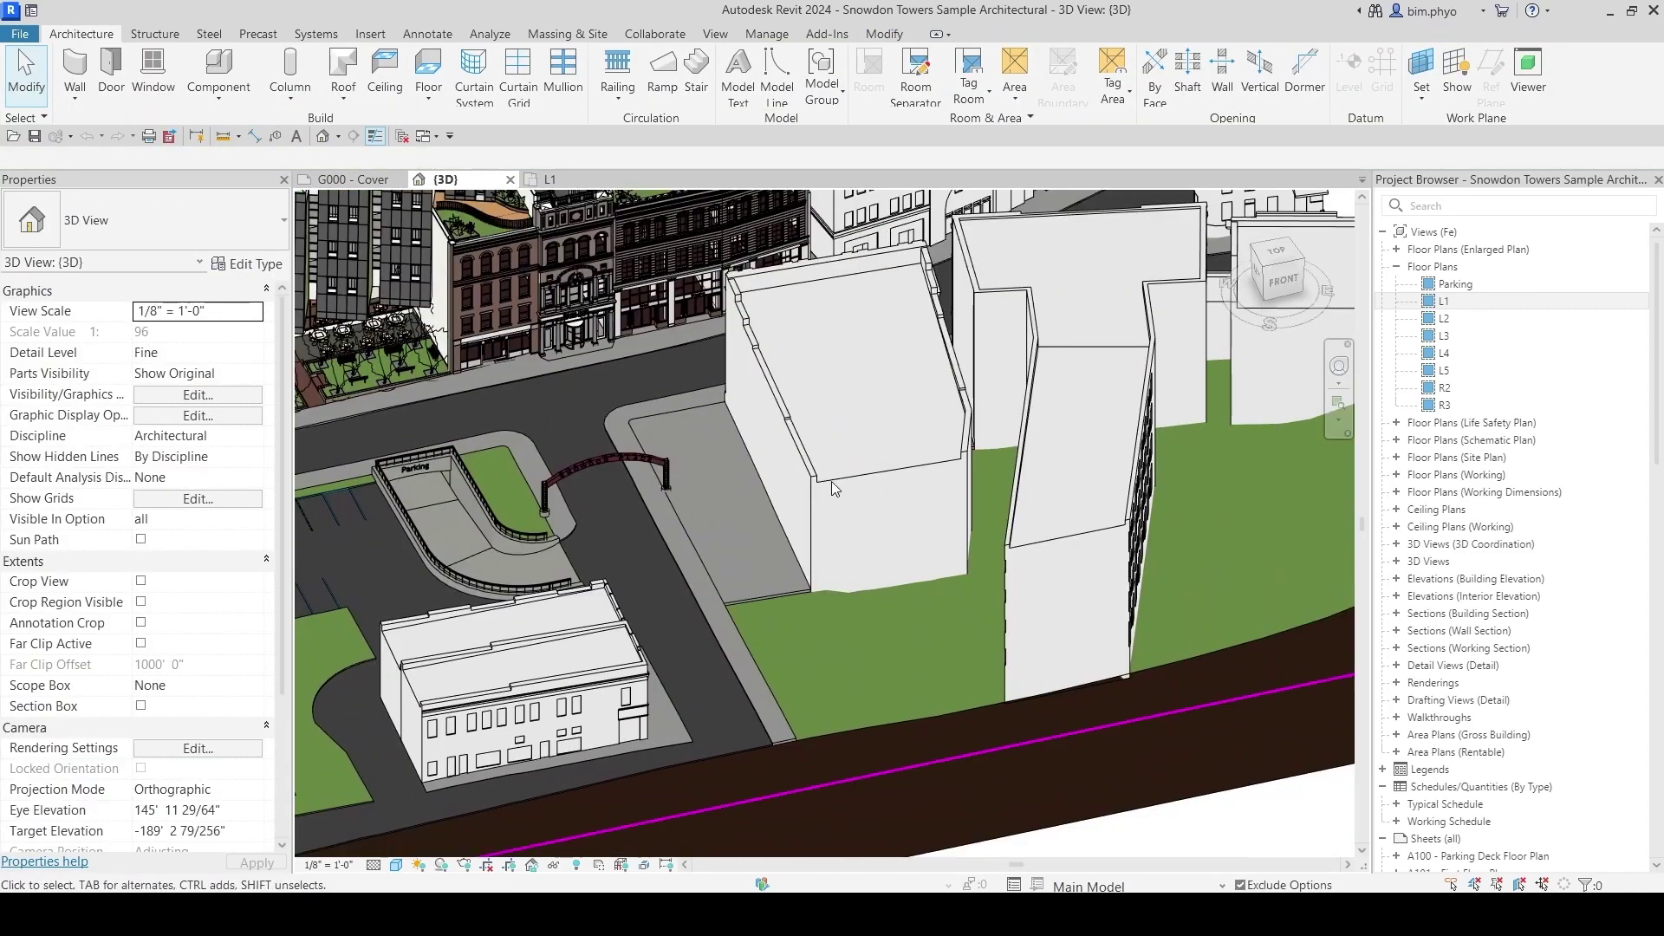
key("Tab")
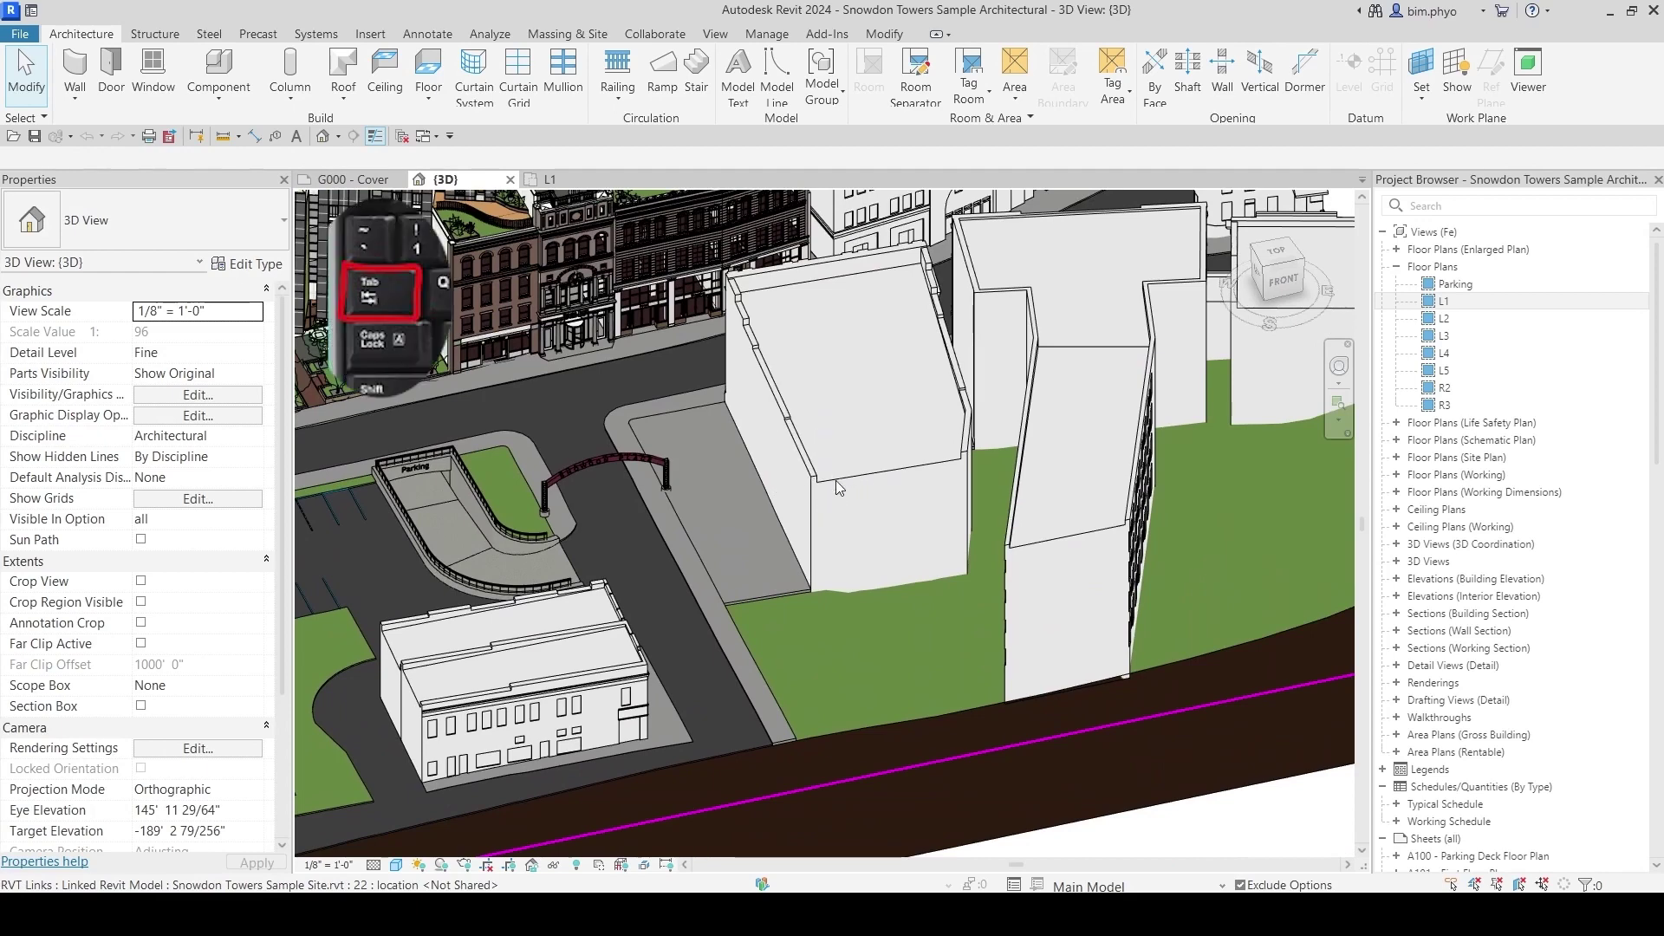
left_click(569, 468)
scroll(552, 479, "up", 4)
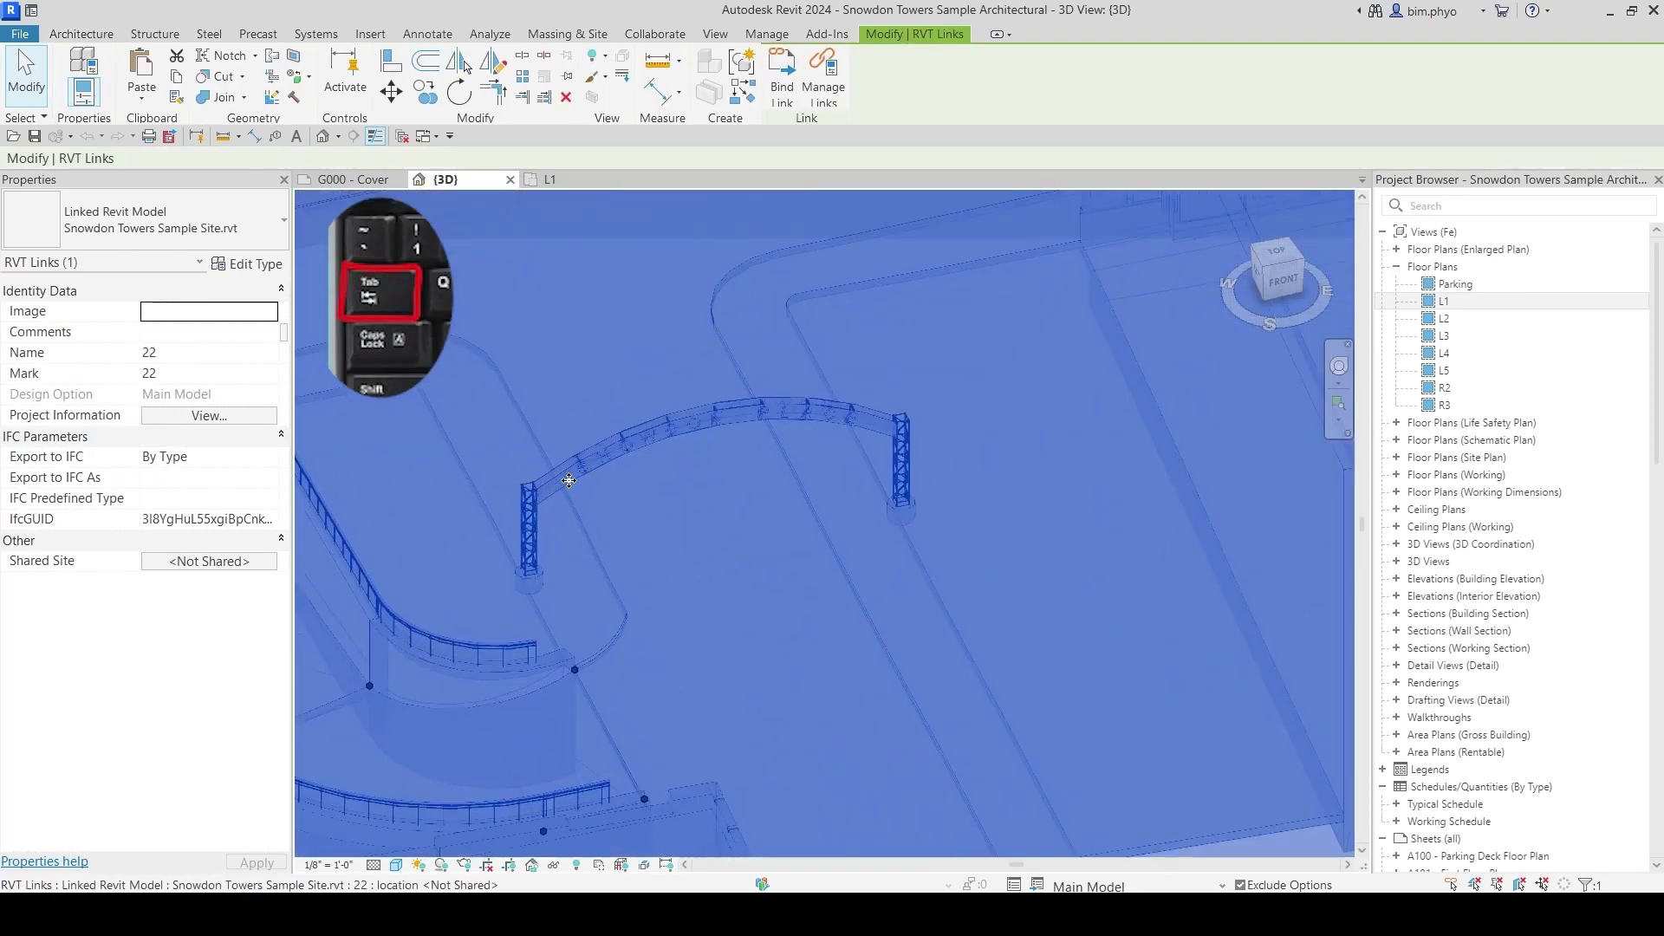
key("Tab")
left_click(584, 468)
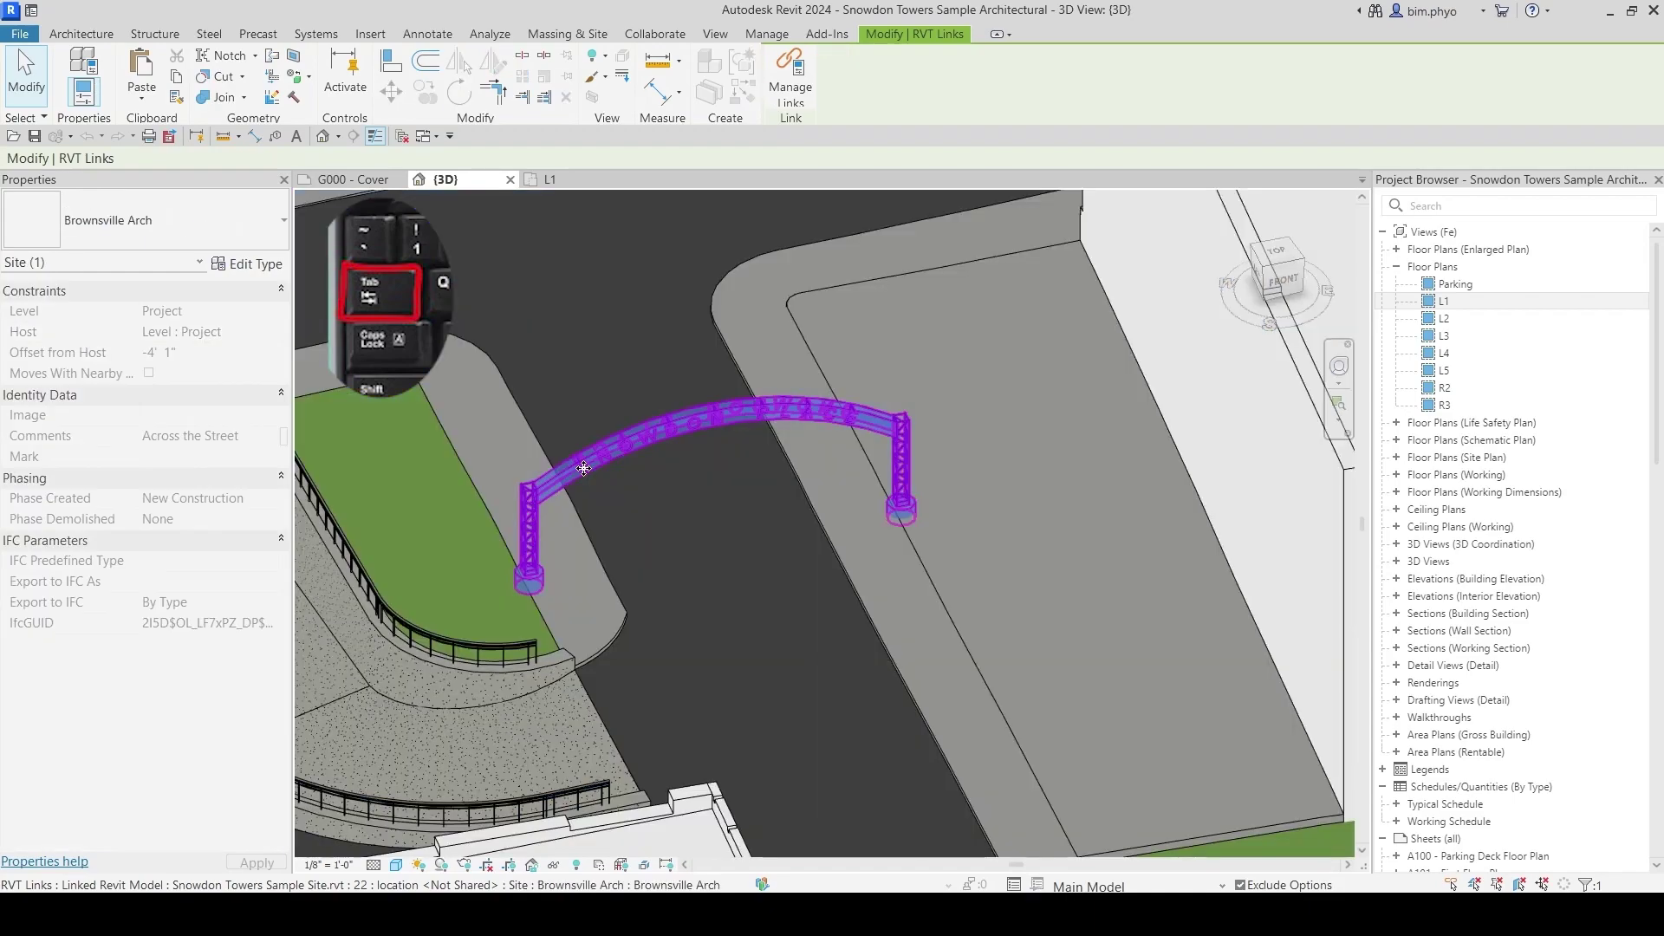
Examine the selected Brownsville Arch from the back and front of the site, and clear the selection
scroll(584, 468, "down", 4)
mouse_move(583, 524)
middle_mouse_down("shift")
mouse_move(641, 533)
mouse_move(591, 555)
middle_mouse_up("shift")
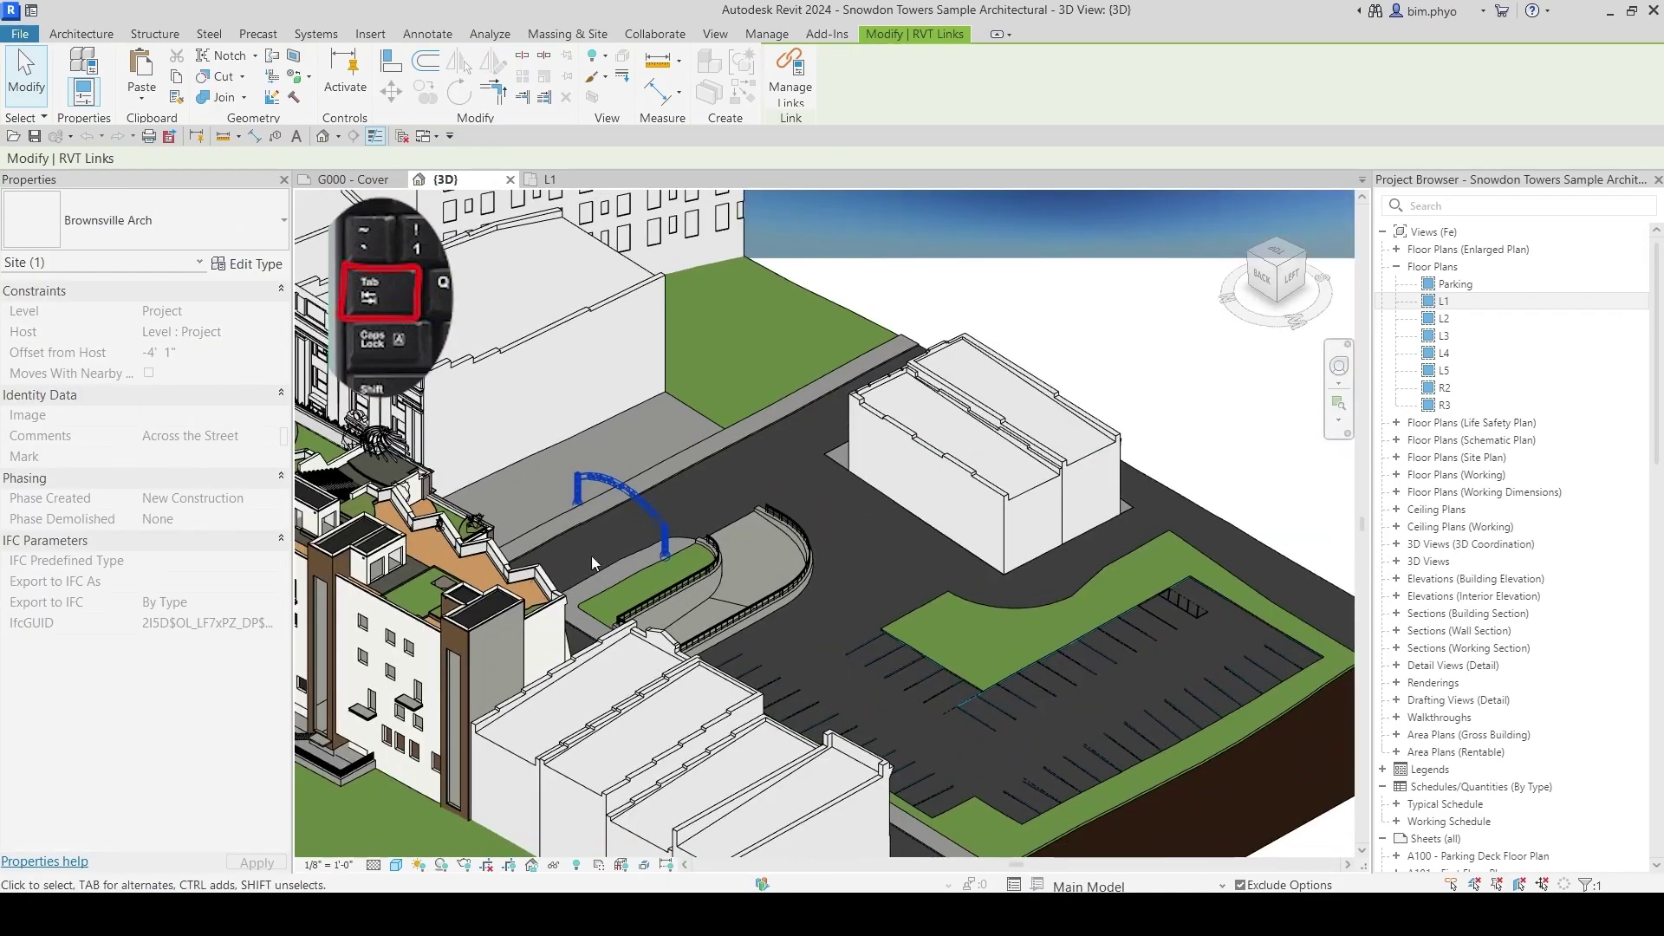
scroll(606, 485, "up", 5)
middle_click_drag(568, 492, 590, 423, "shift")
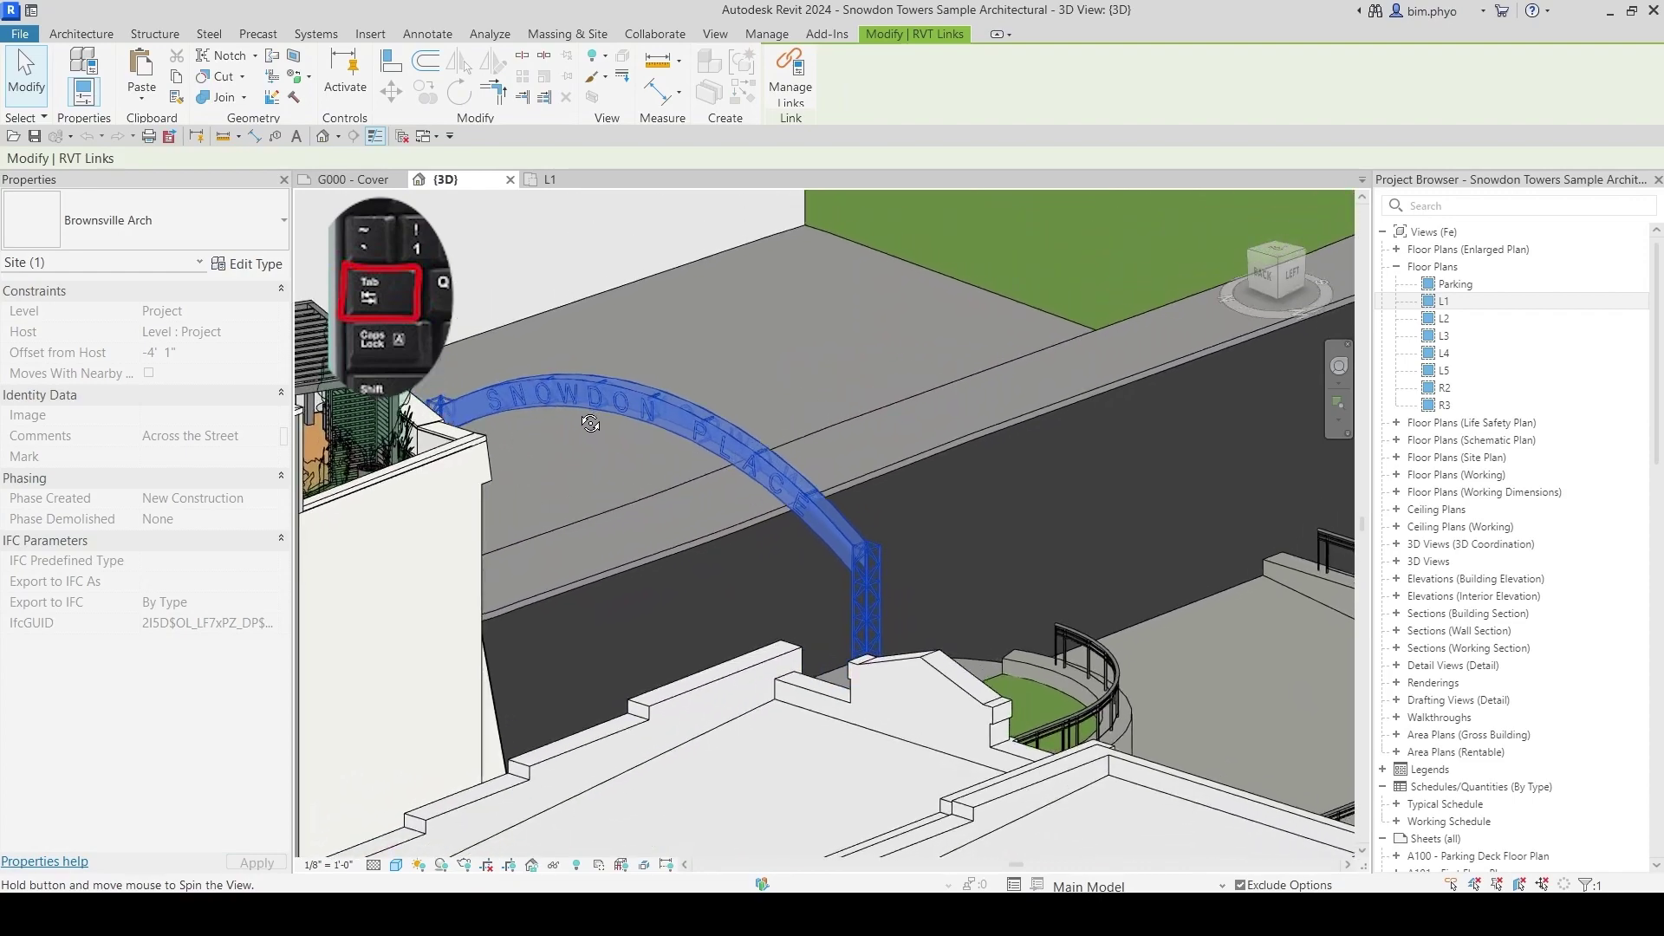
scroll(590, 423, "down", 2)
scroll(890, 539, "down", 4)
middle_click_drag(890, 539, 469, 598, "shift")
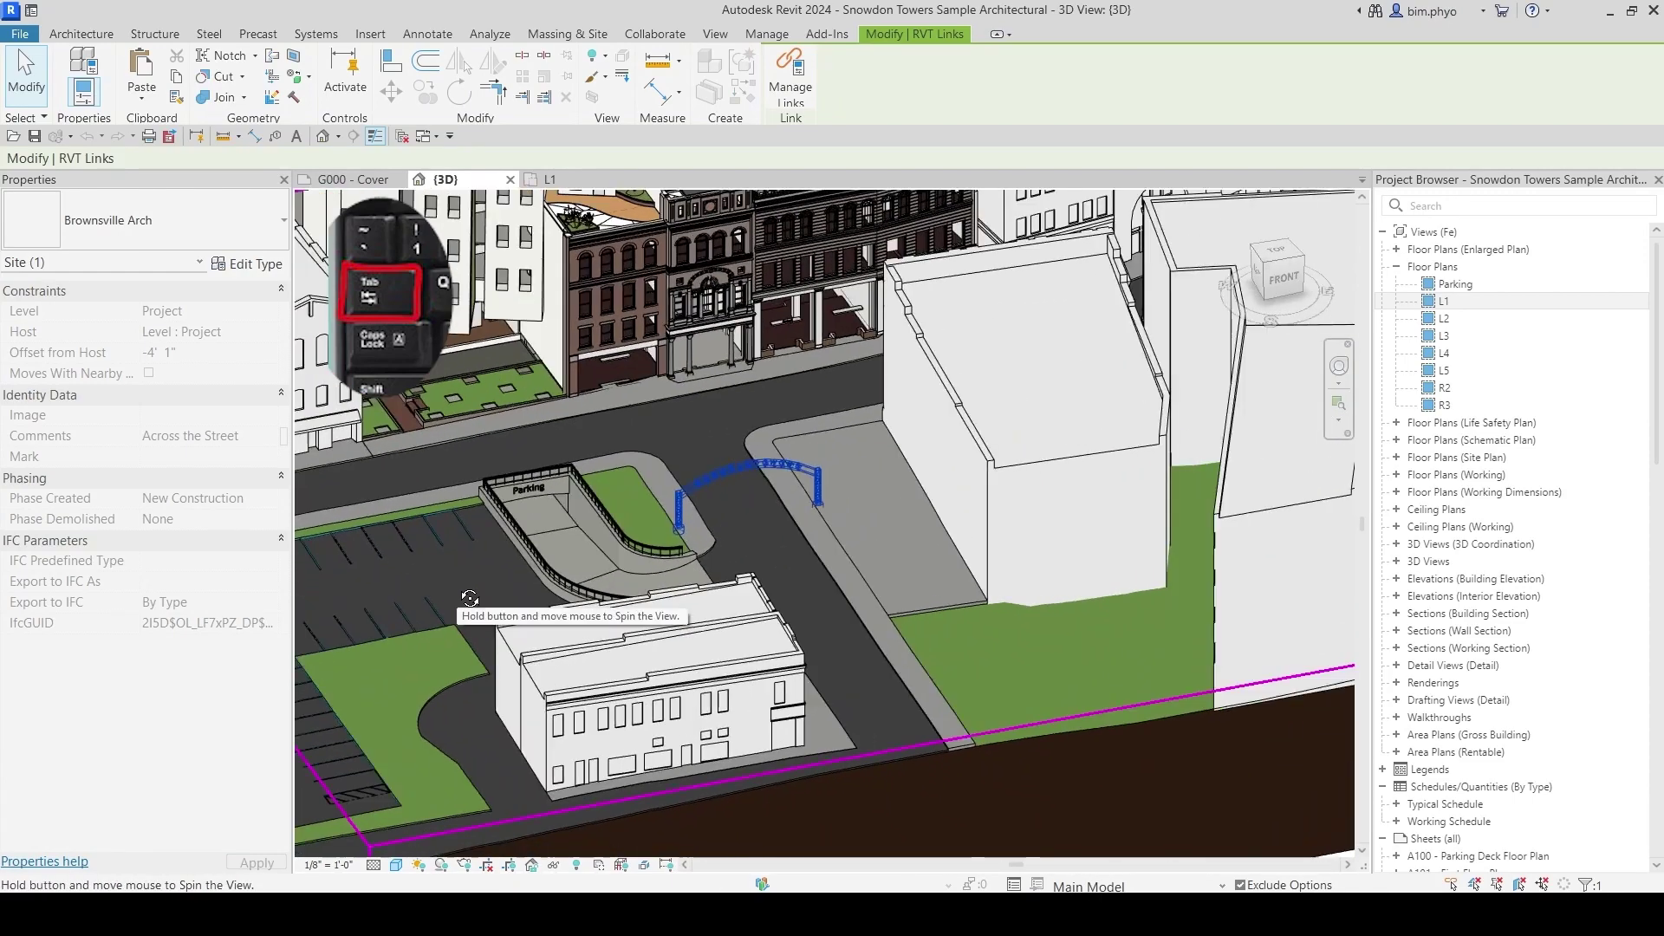
scroll(787, 529, "down", 5)
middle_click_drag(855, 544, 798, 535, "shift")
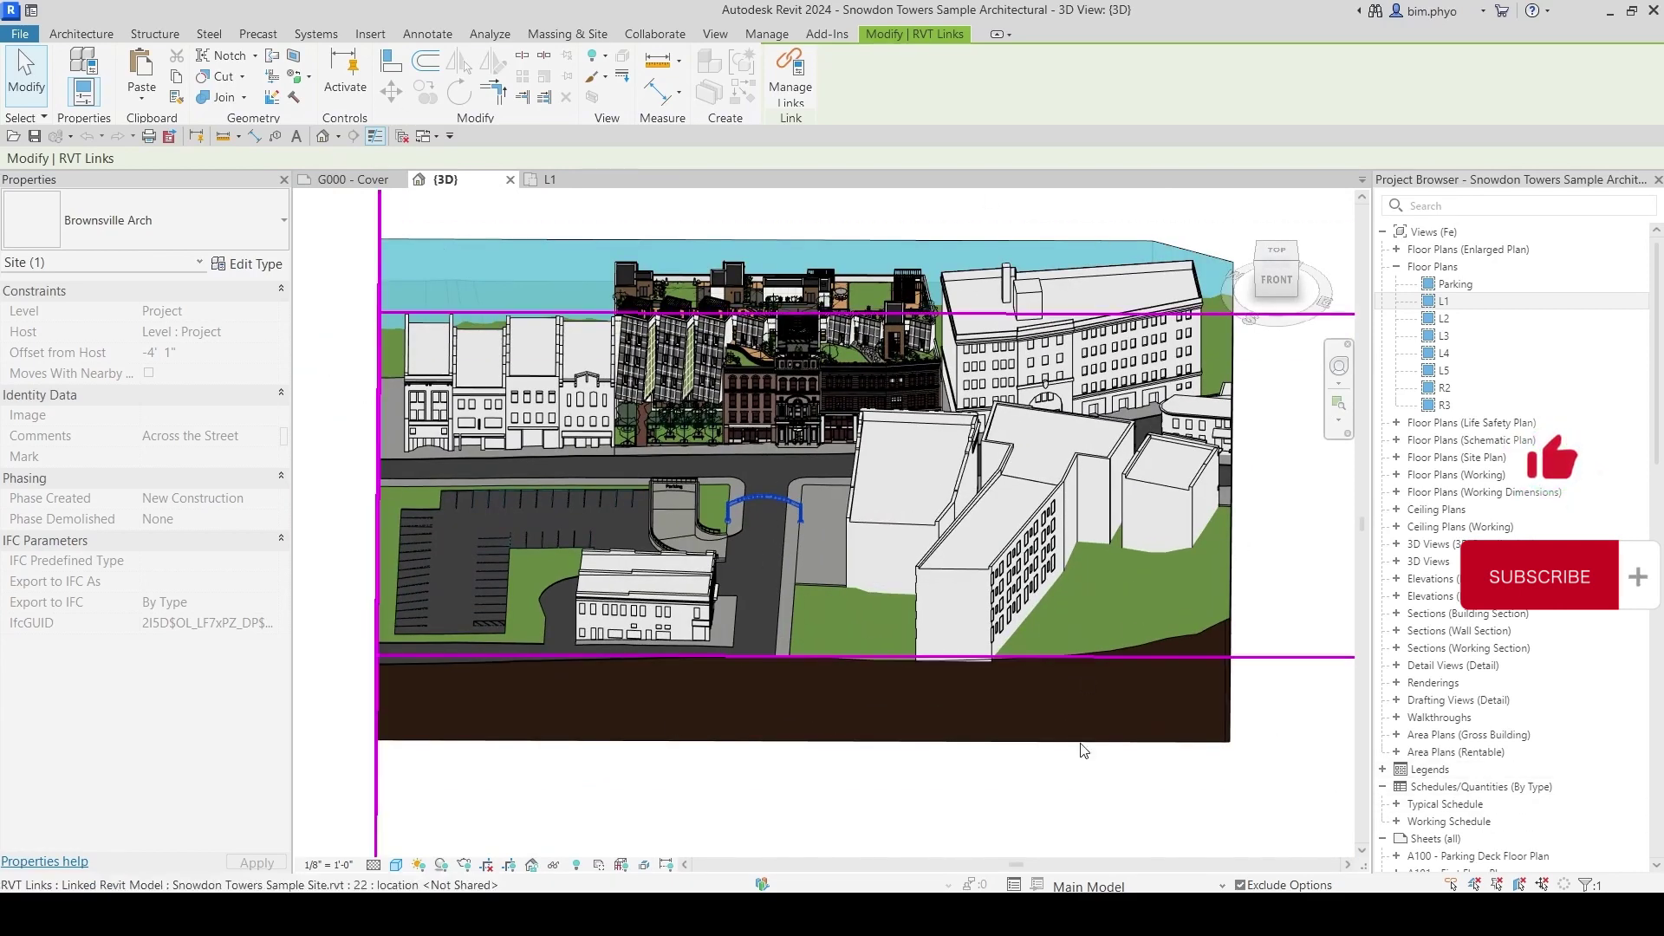
left_click(1011, 789)
middle_click_drag(1011, 789, 1248, 790, "shift")
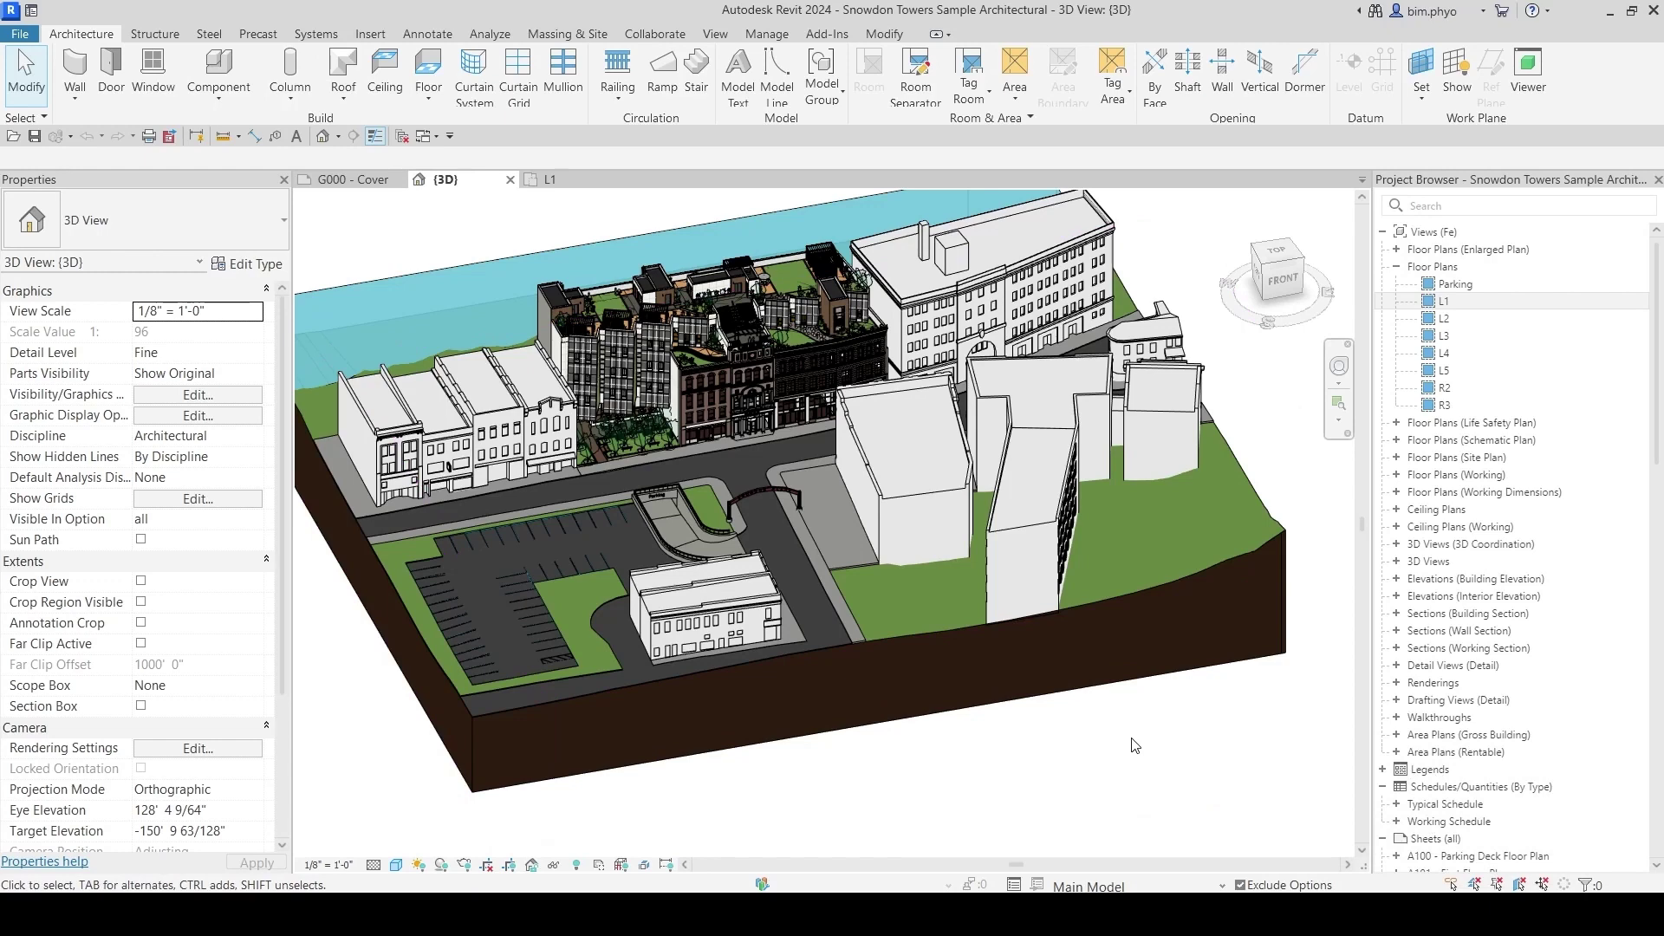
In the L1 floor plan, set the underlay's range base level to Parking
left_click(546, 184)
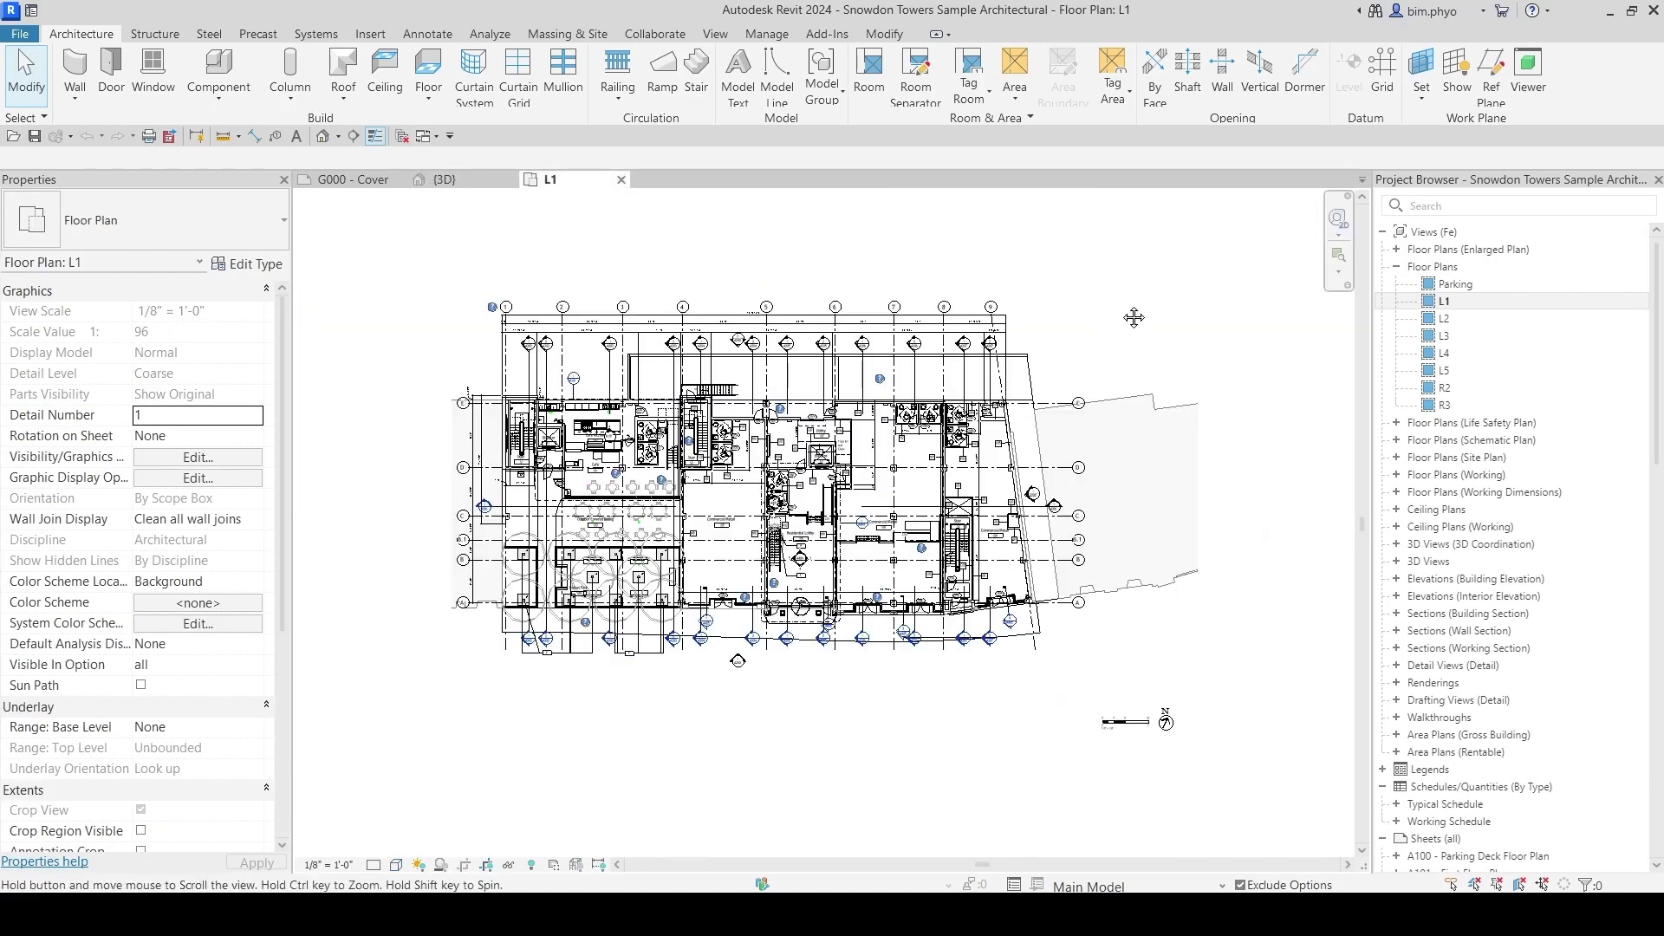
middle_click_drag(1133, 318, 1139, 348)
middle_click_drag(692, 281, 609, 297)
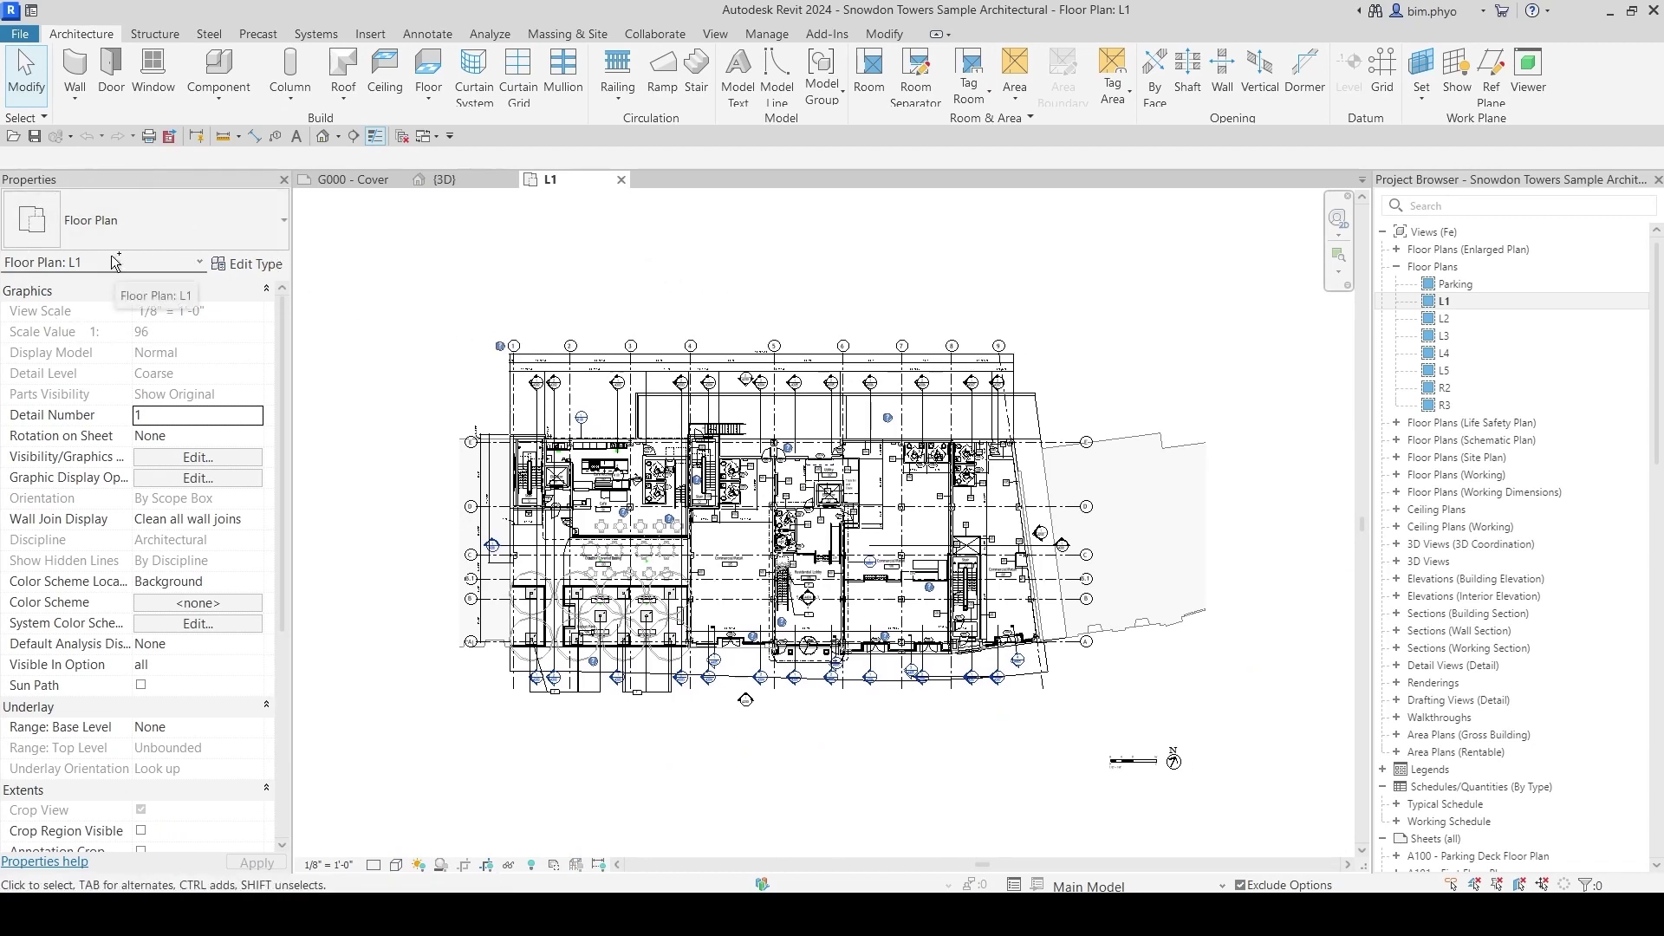
scroll(122, 626, "down", 5)
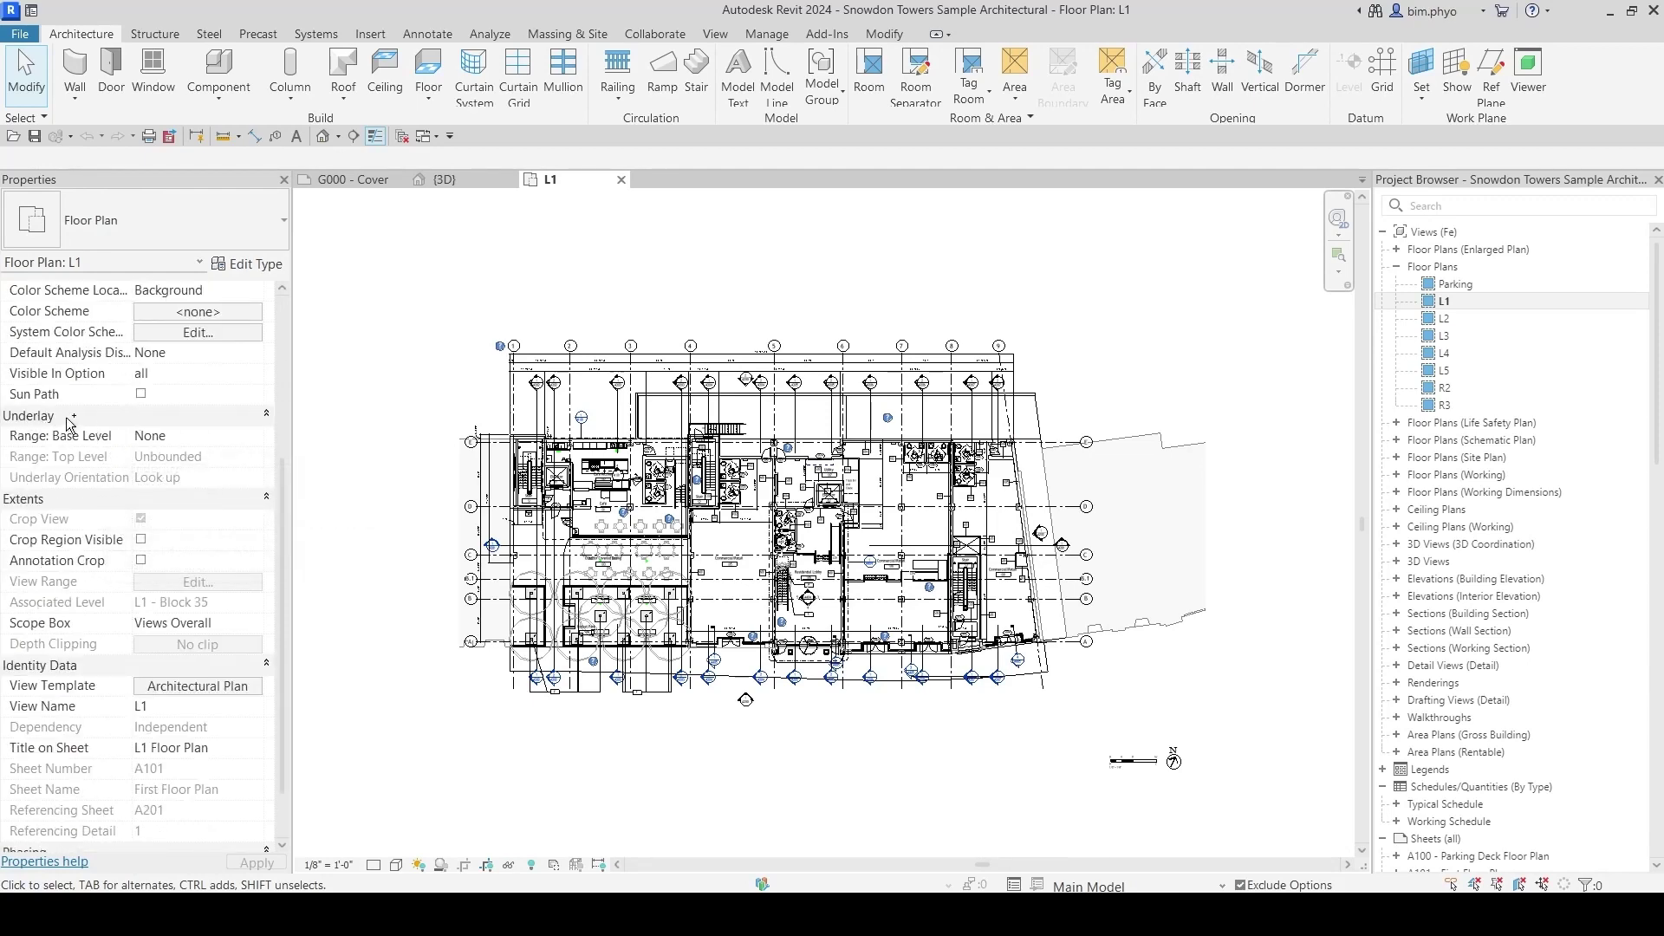
mouse_move(40, 447)
left_click(192, 435)
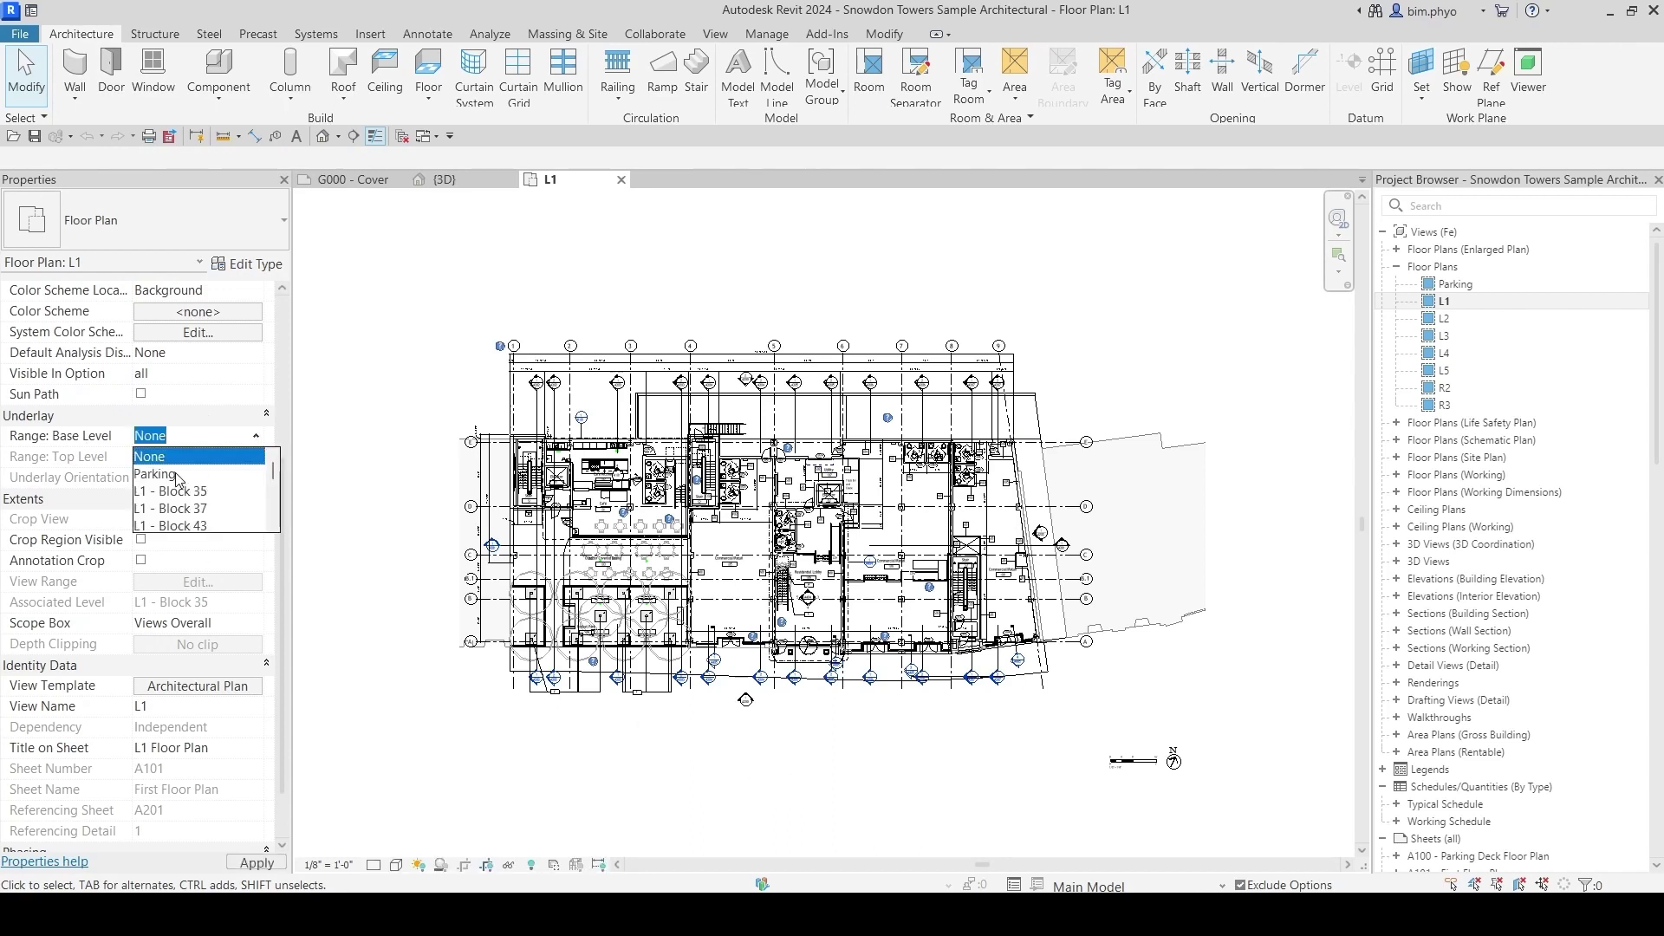
left_click(176, 475)
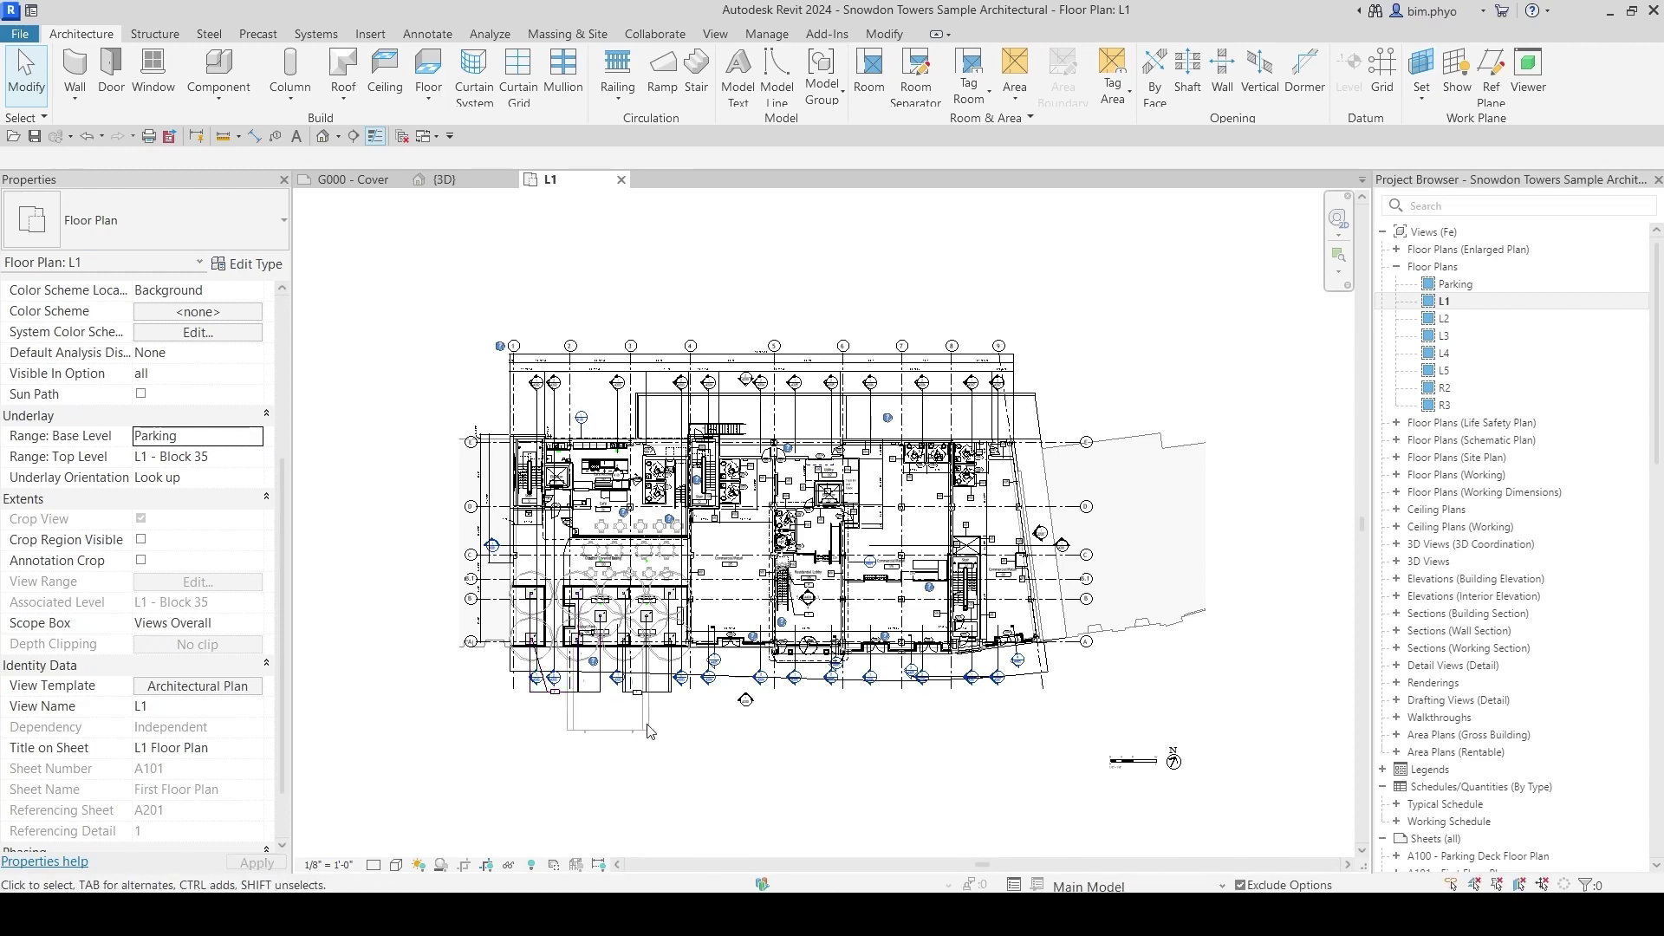
Select the underlay's 24" concrete foundation wall below the Pocket Park, and try to select it again with underlay selection turned off
scroll(650, 730, "up", 5)
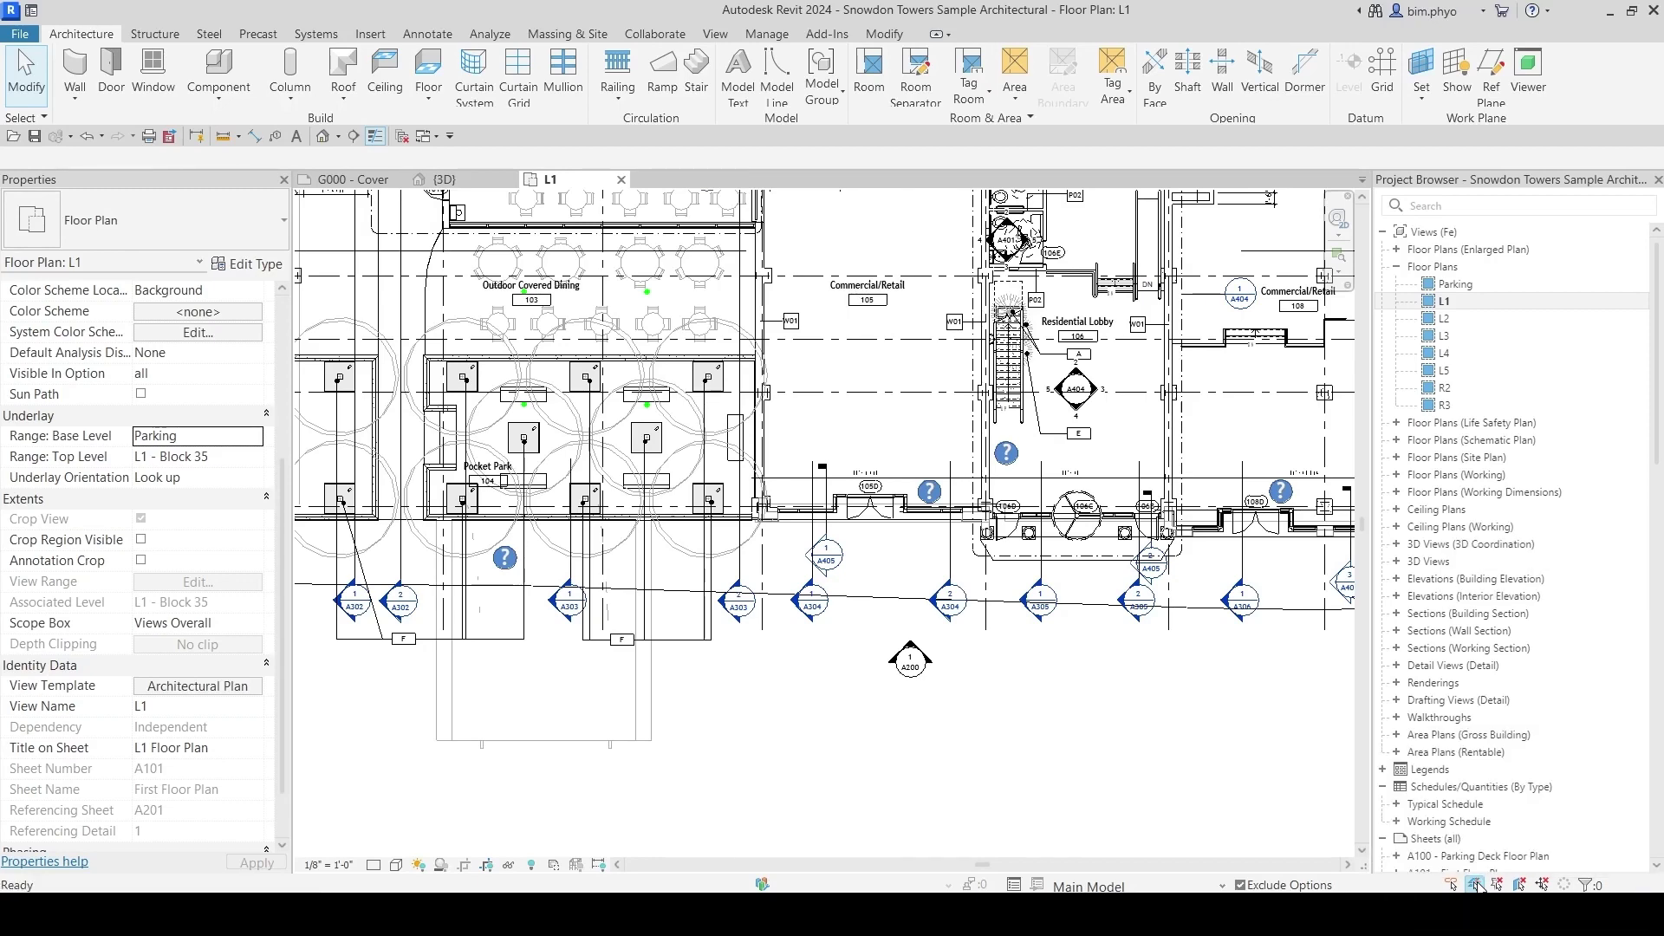
middle_click_drag(445, 722, 703, 604)
left_click(701, 598)
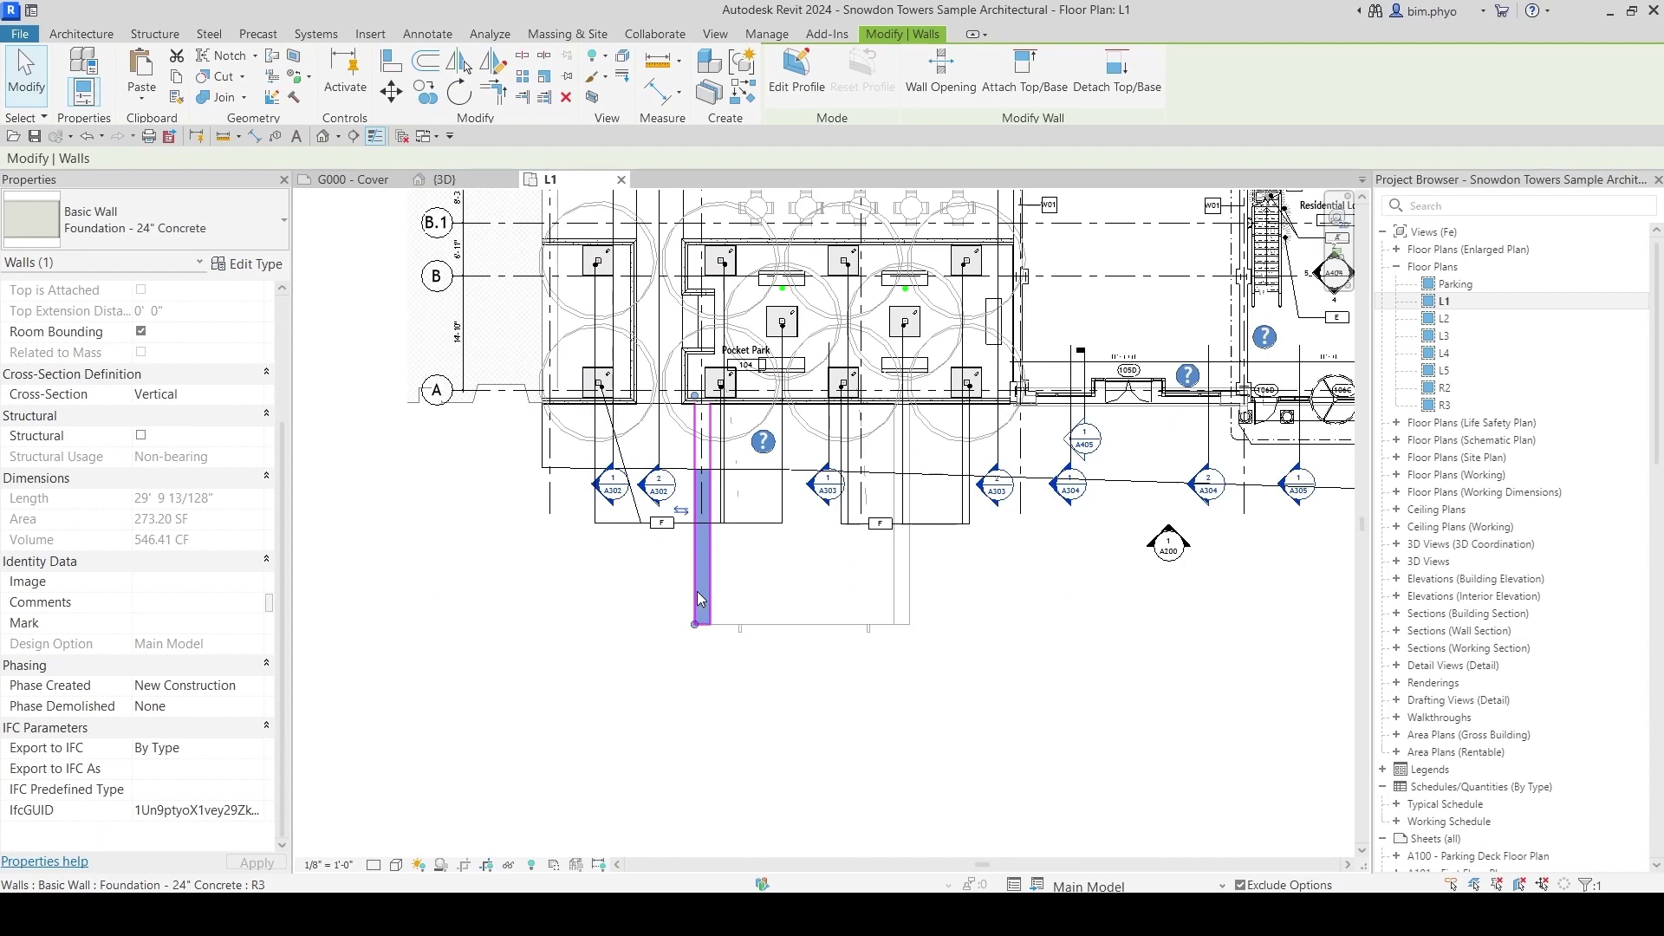
key("Escape")
scroll(694, 591, "down", 4)
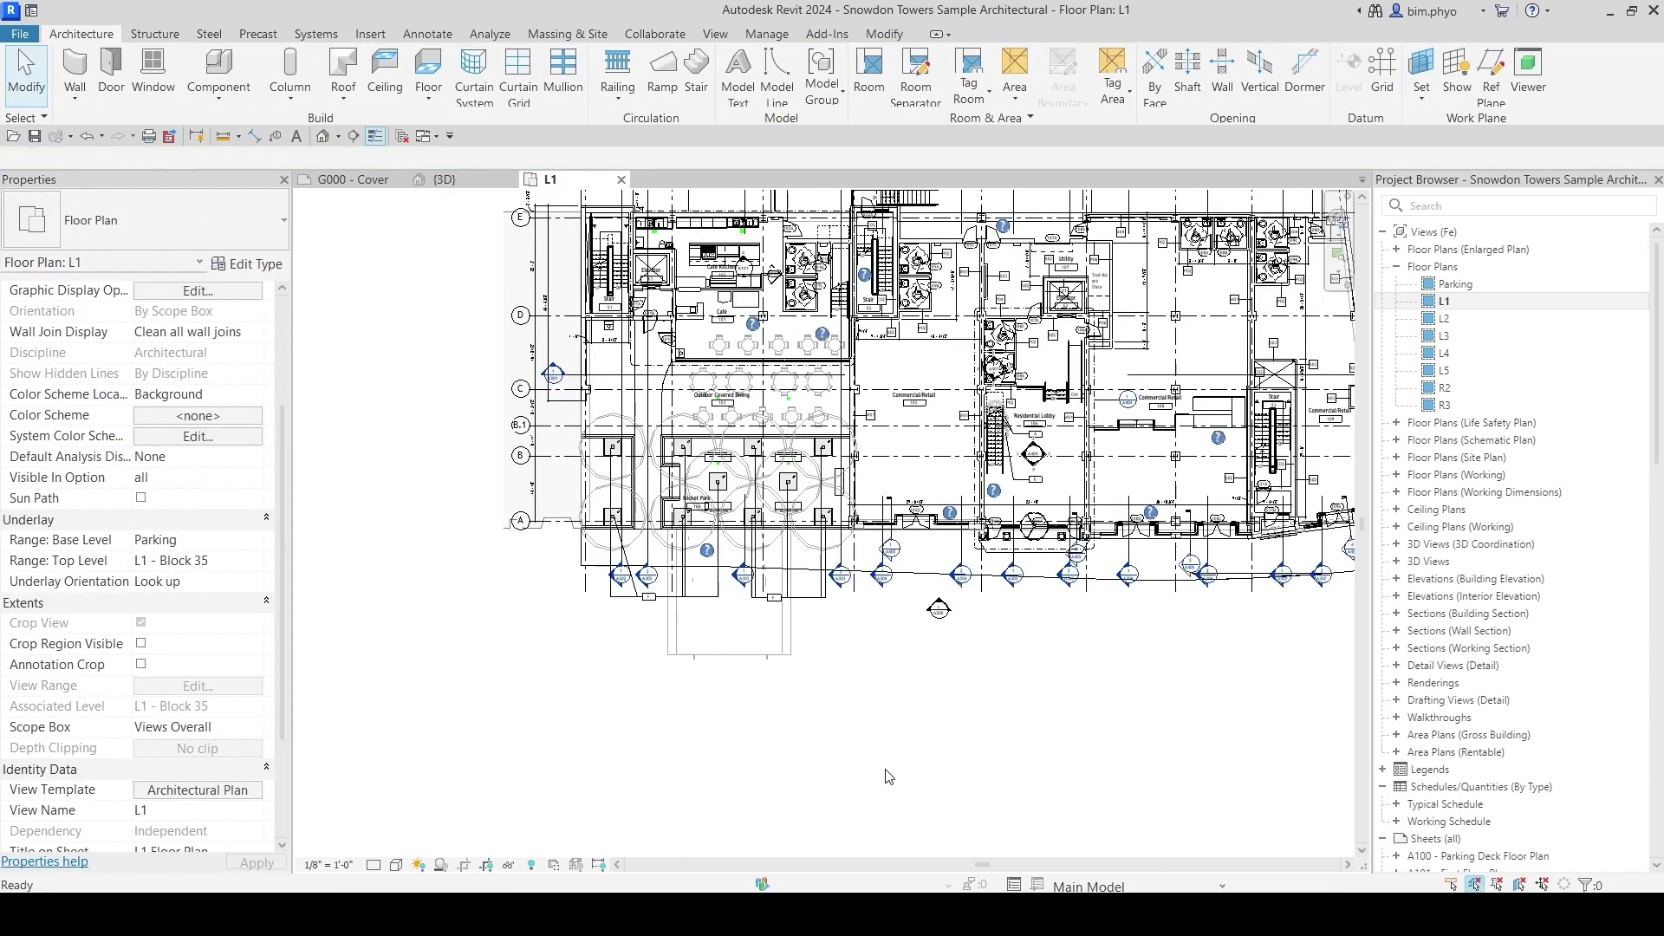
left_click(679, 620)
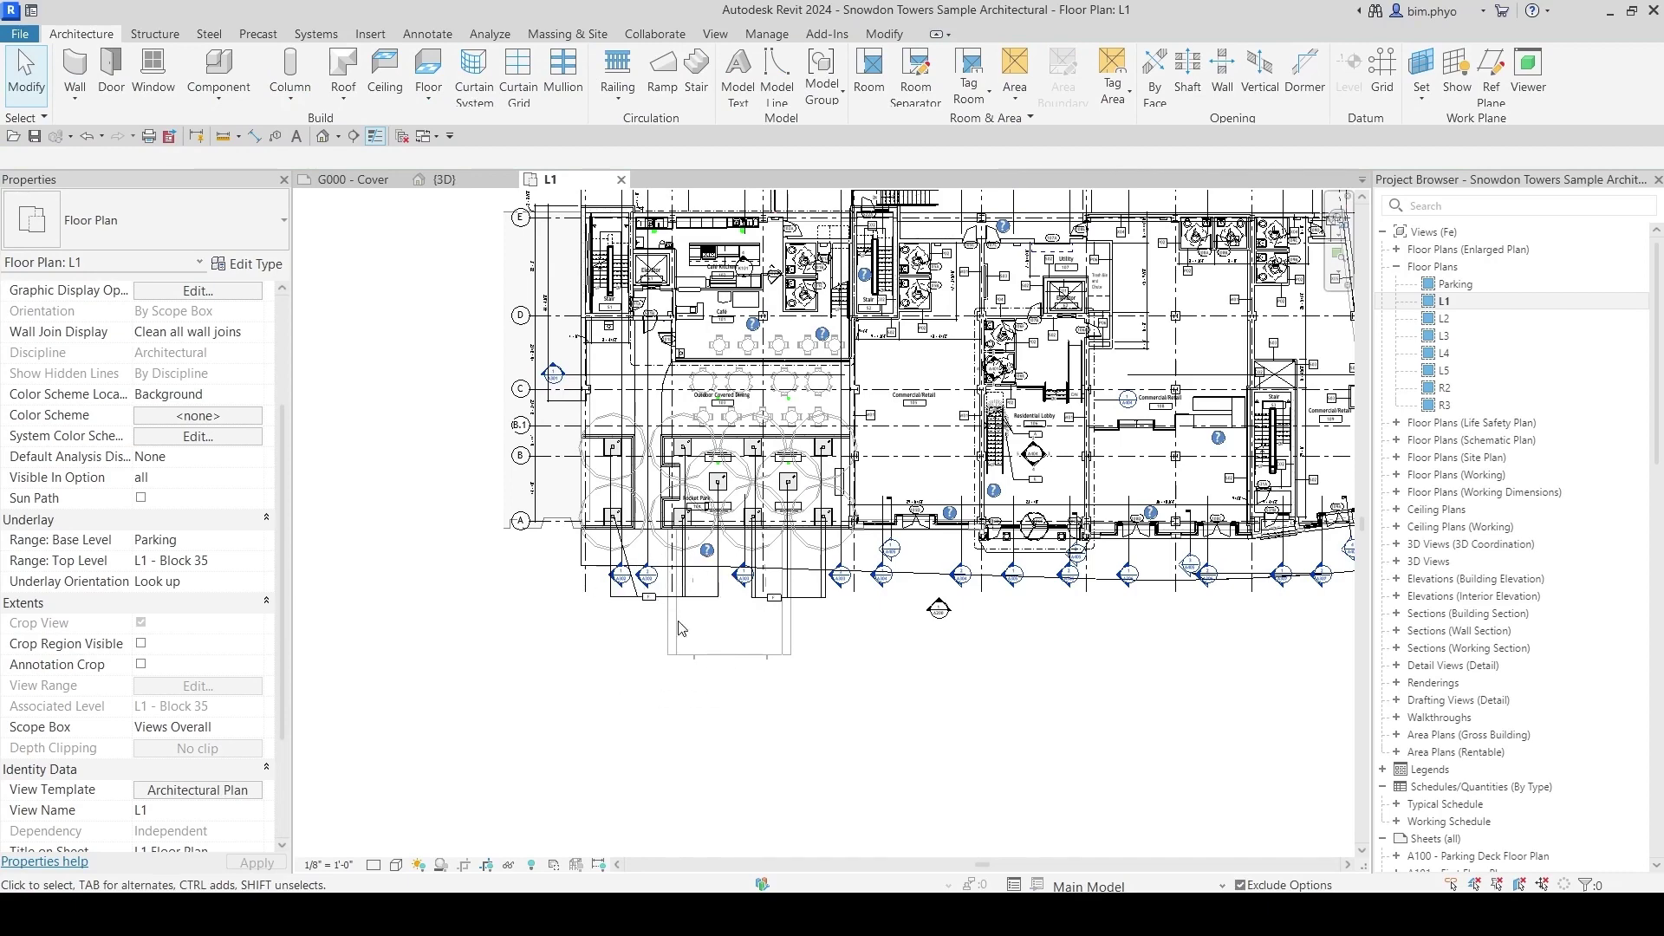
Remove the underlay from the L1 plan by setting its range base level to None
scroll(69, 567, "down", 3)
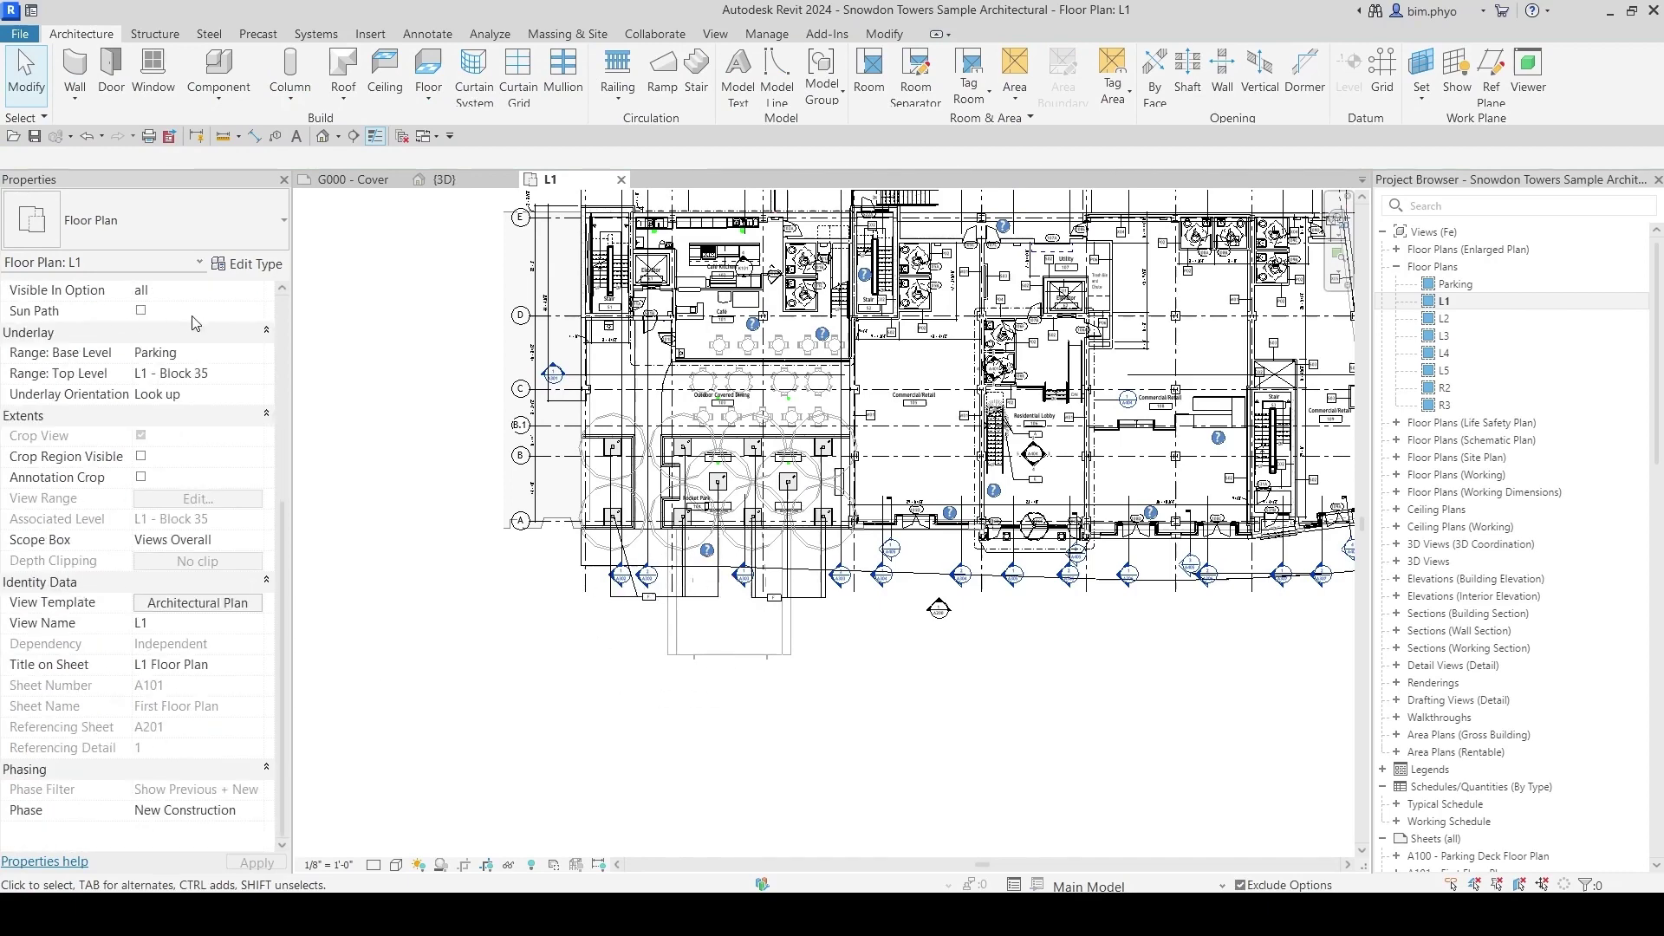
scroll(169, 381, "up", 2)
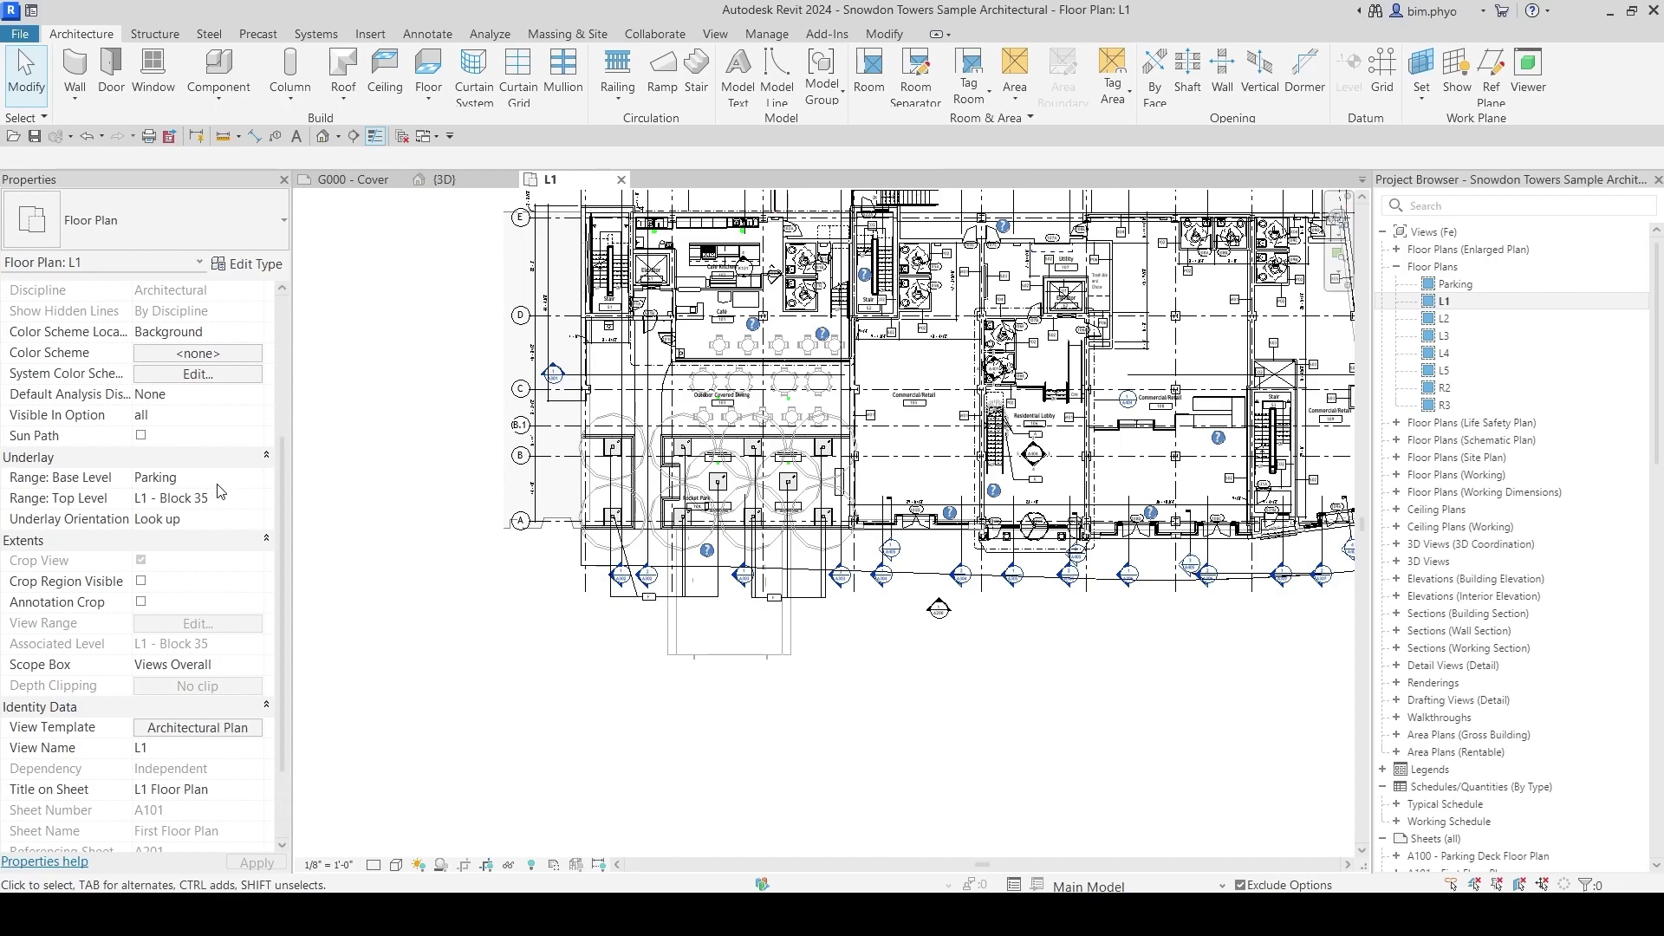
left_click(257, 479)
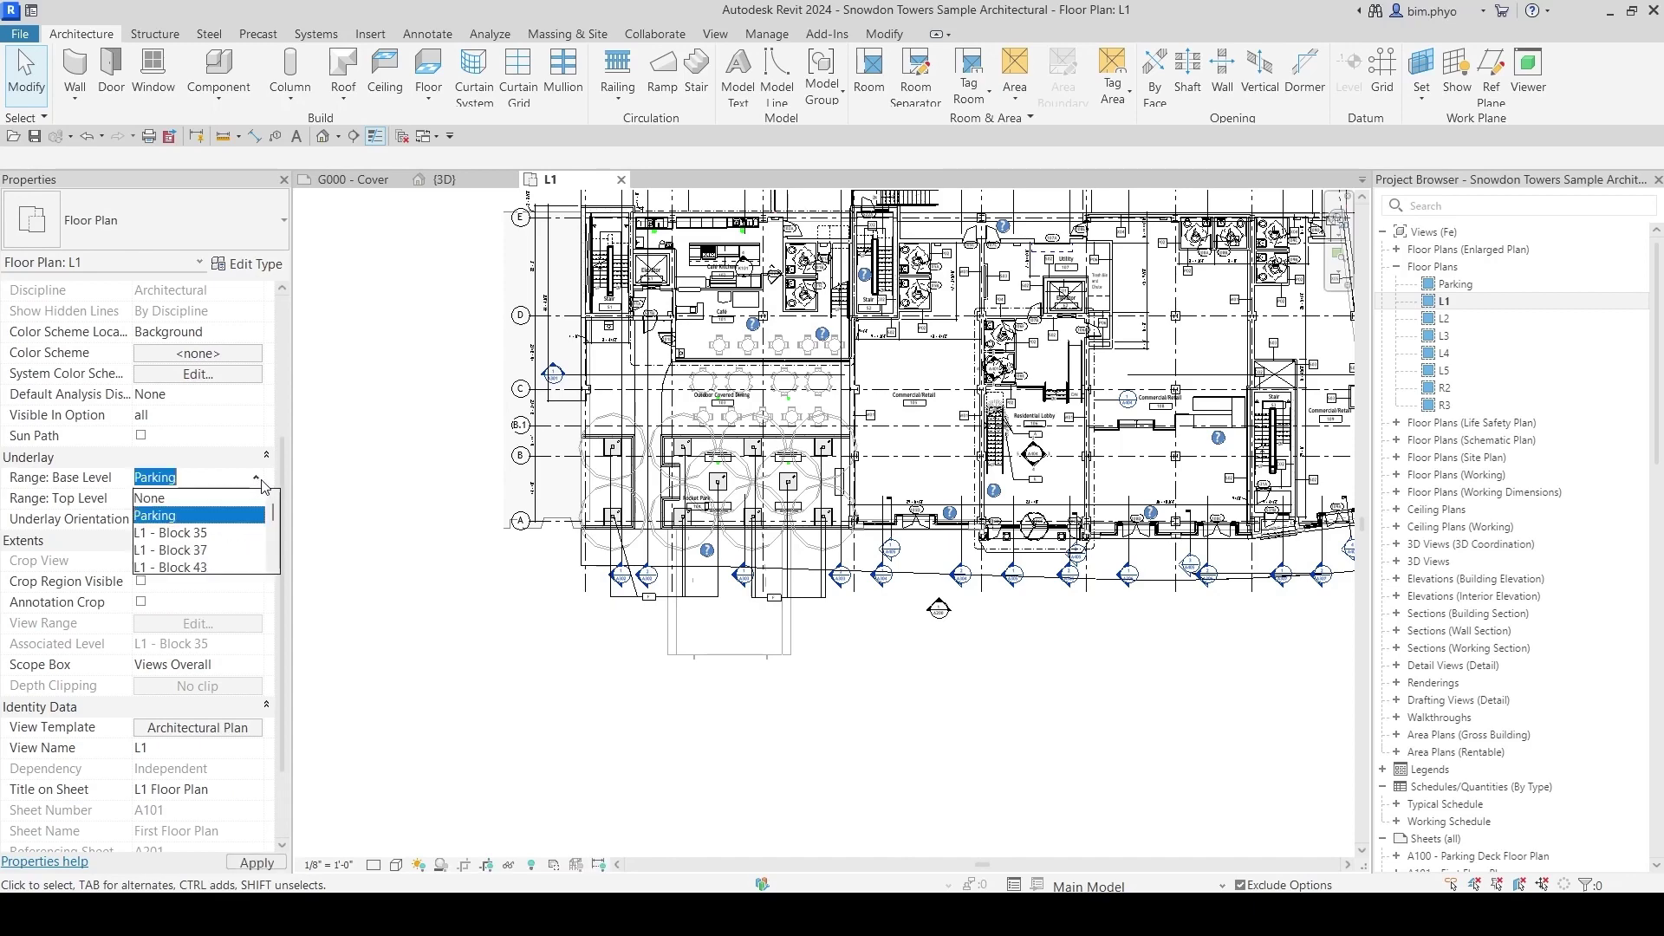
left_click(180, 500)
left_click(782, 643)
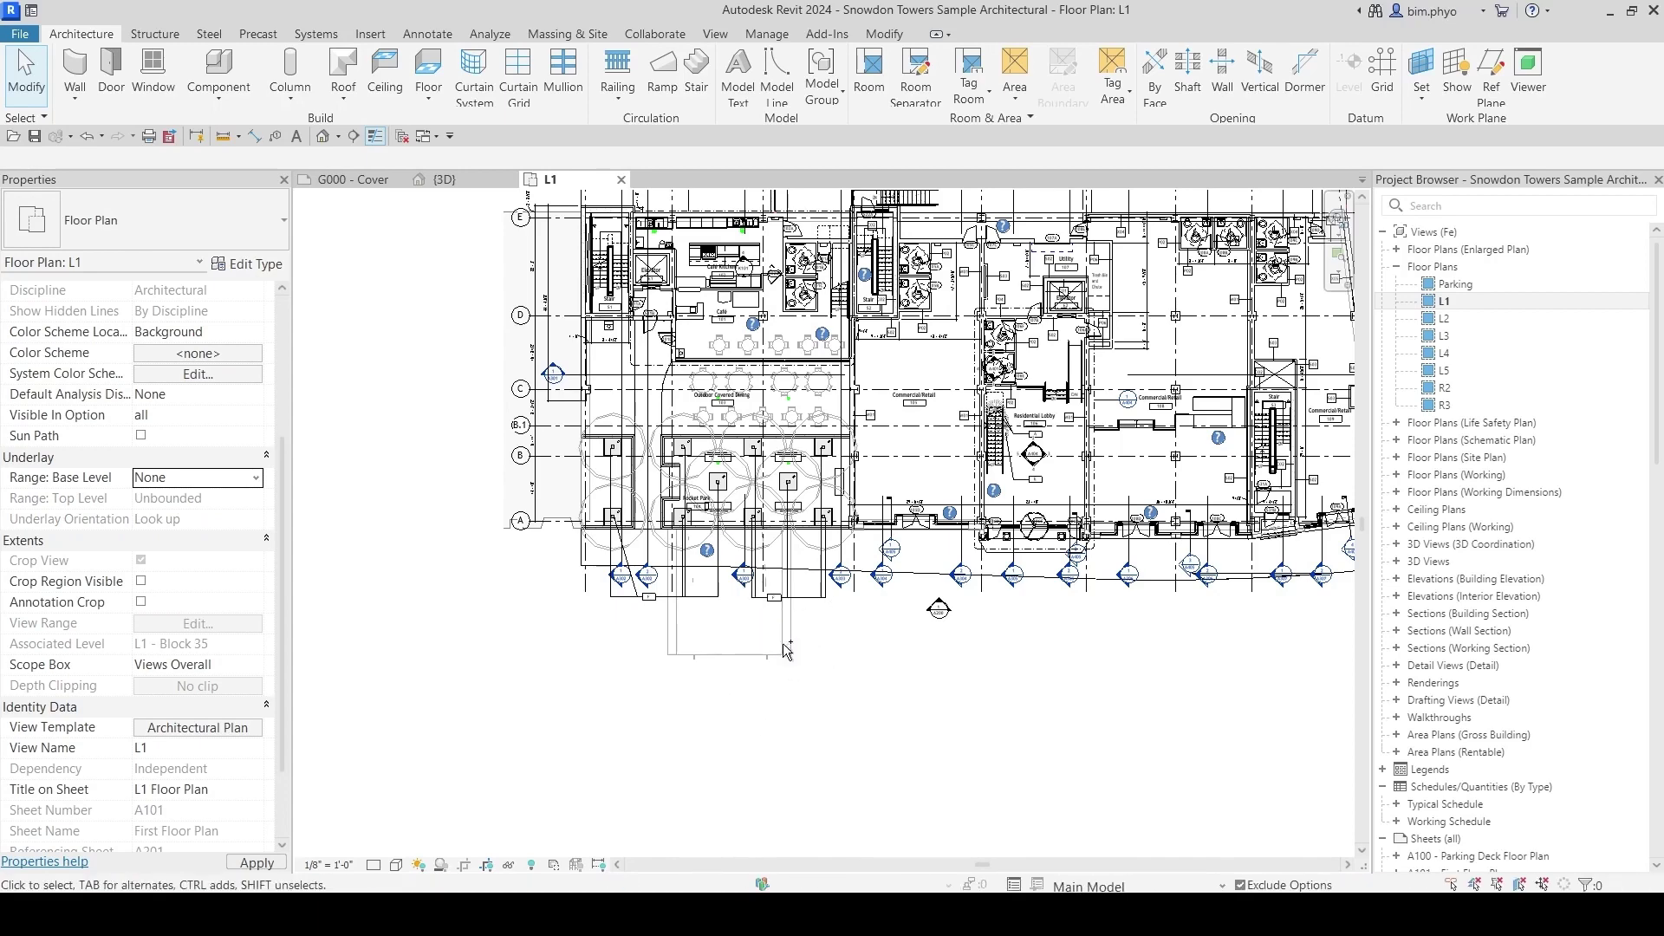
left_click(782, 645)
scroll(782, 652, "down", 5)
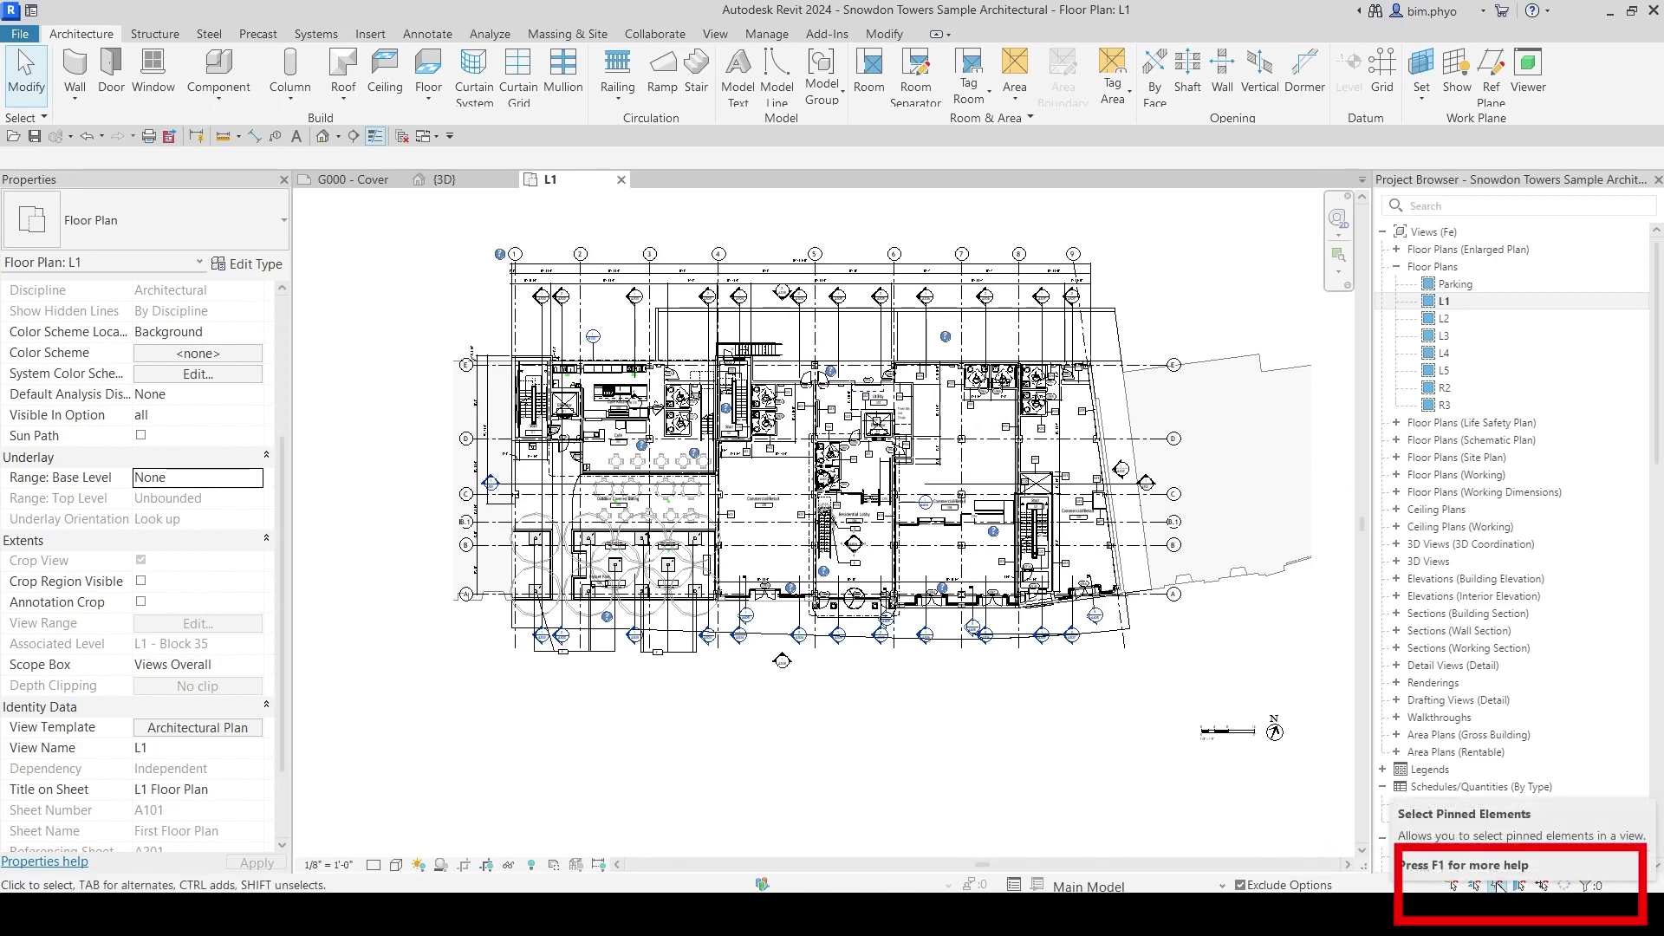
Enable selection of pinned elements and pin grid line 2 on the L1 plan
left_click(1498, 885)
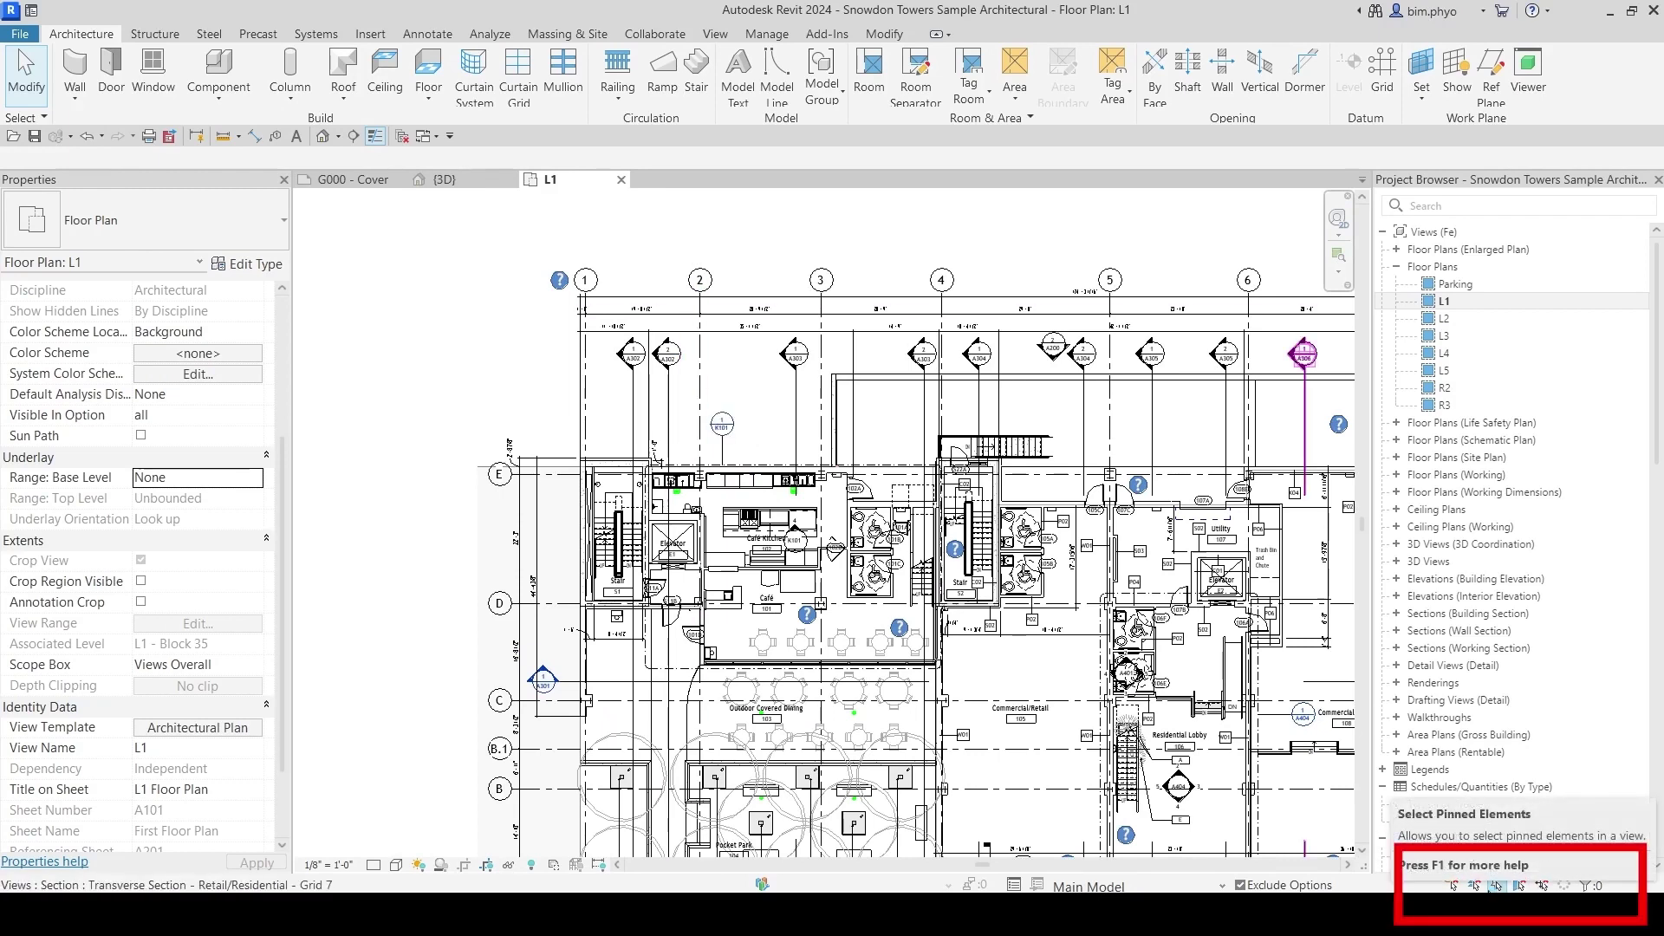
left_click(695, 374)
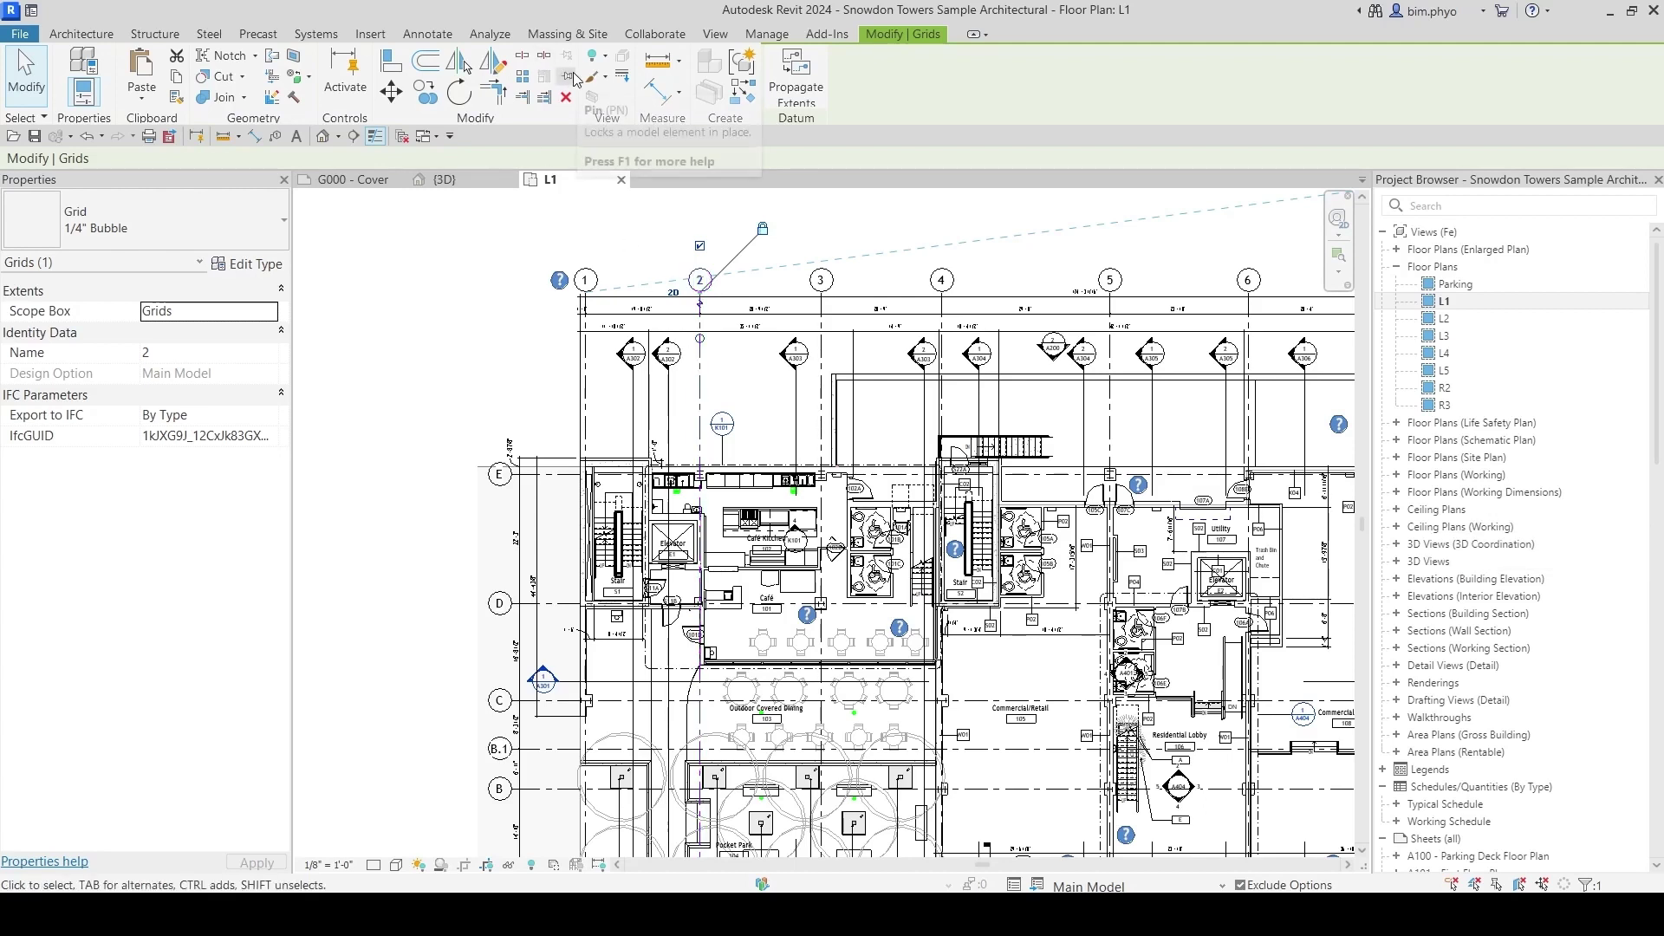
left_click(883, 38)
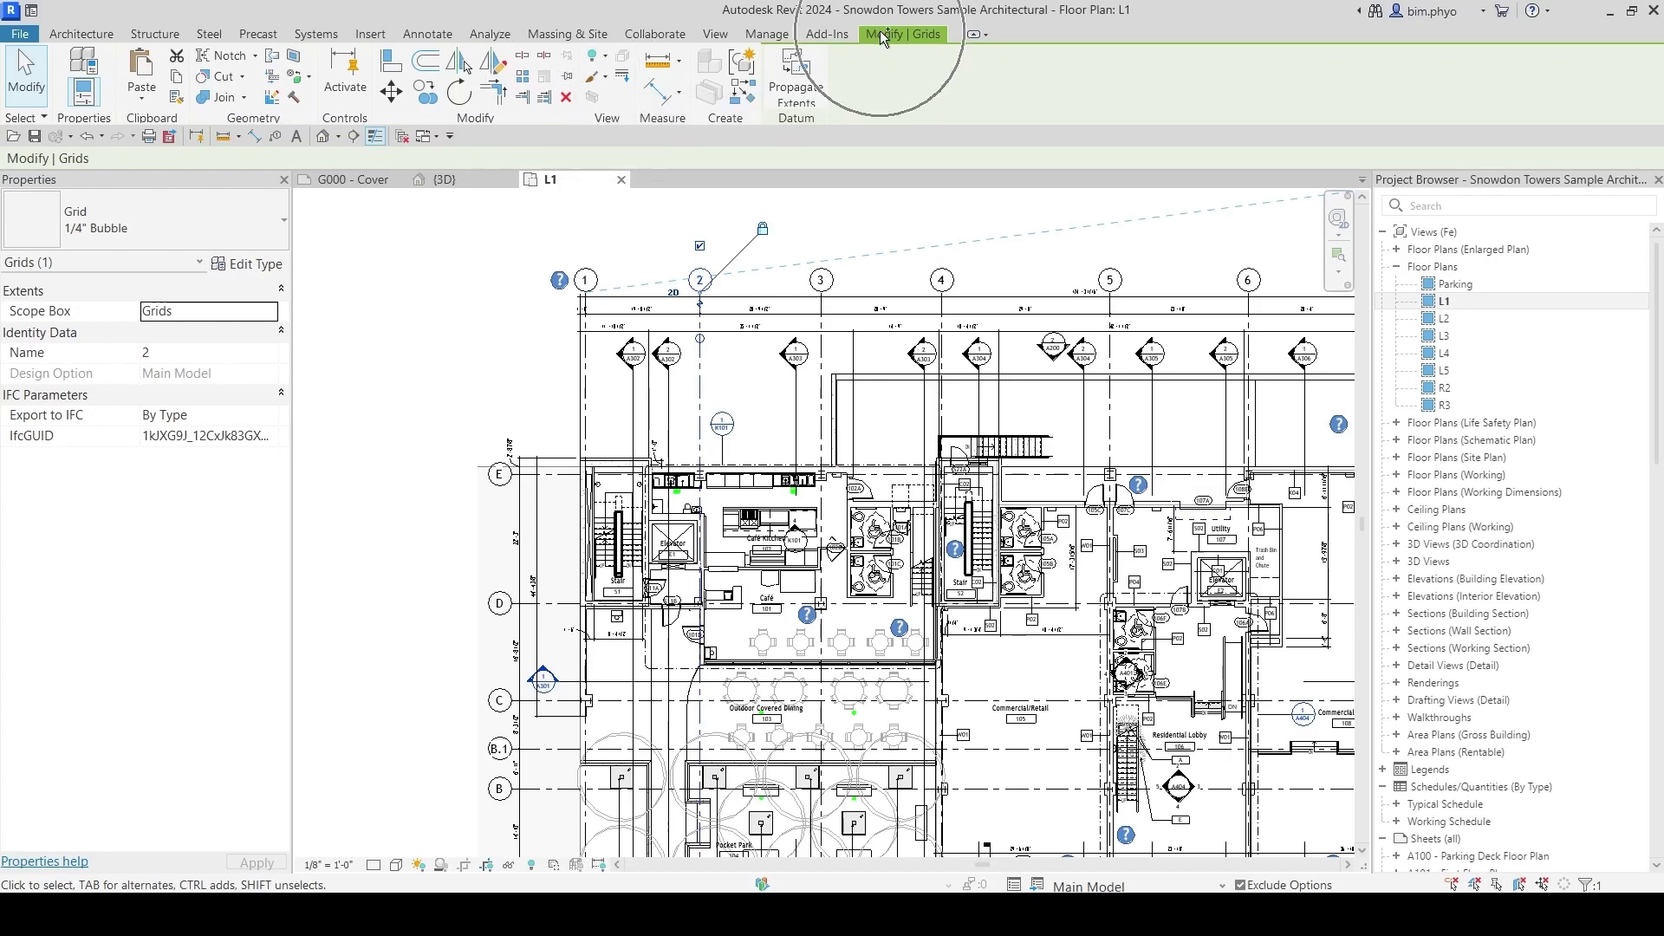
left_click(881, 37)
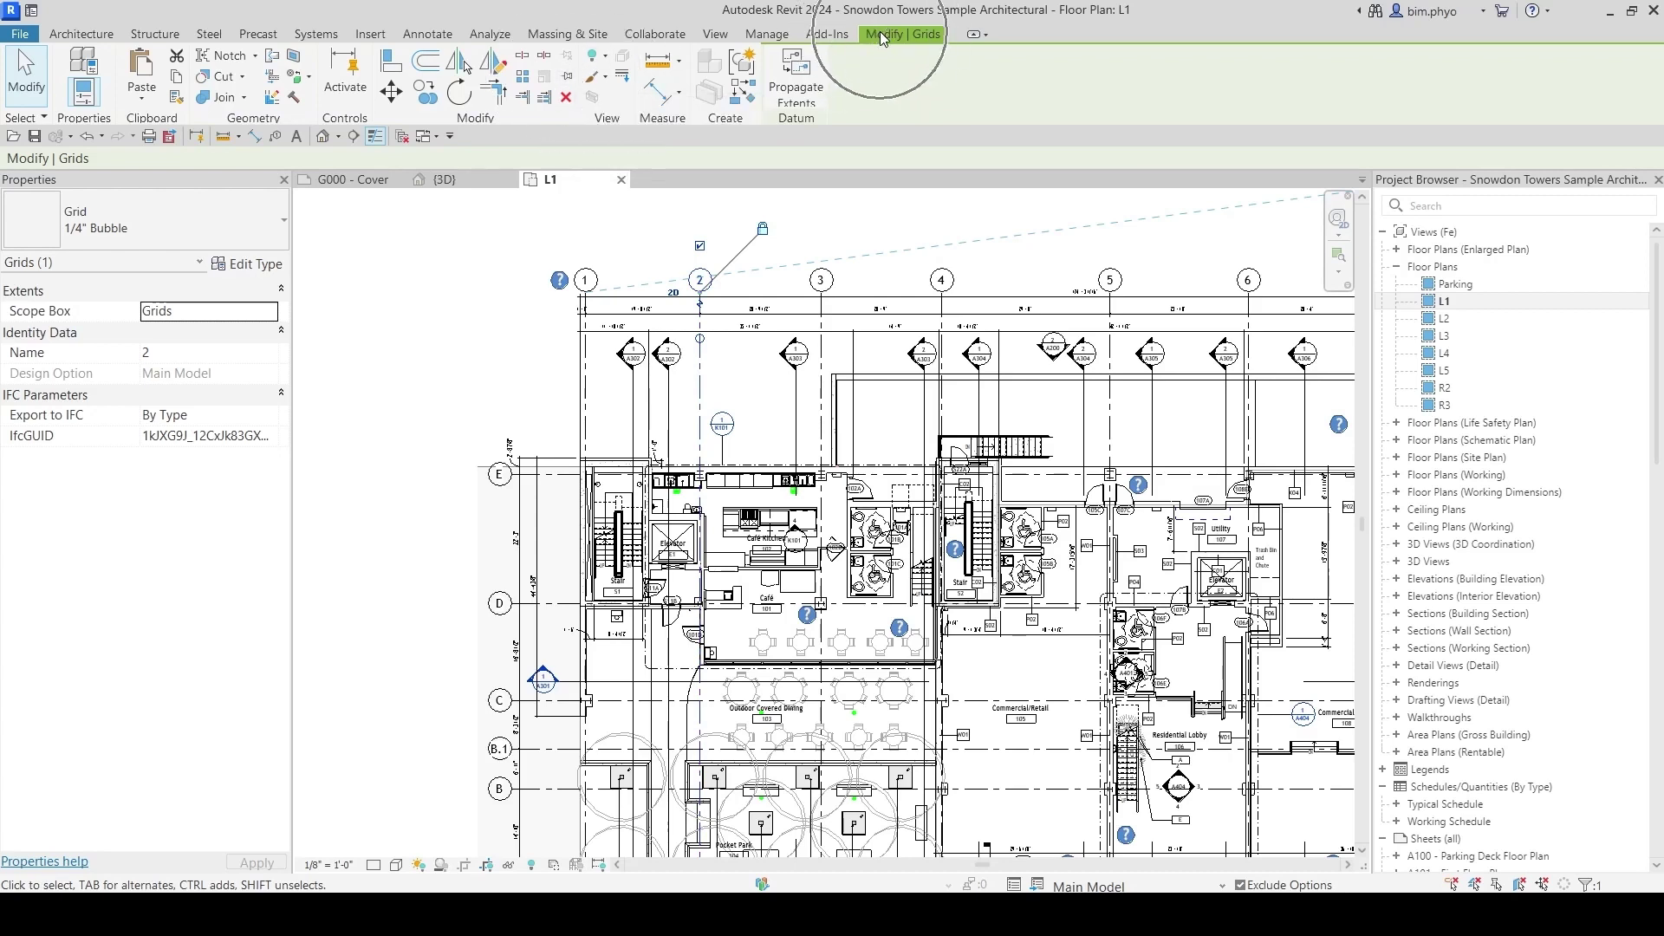
left_click(567, 77)
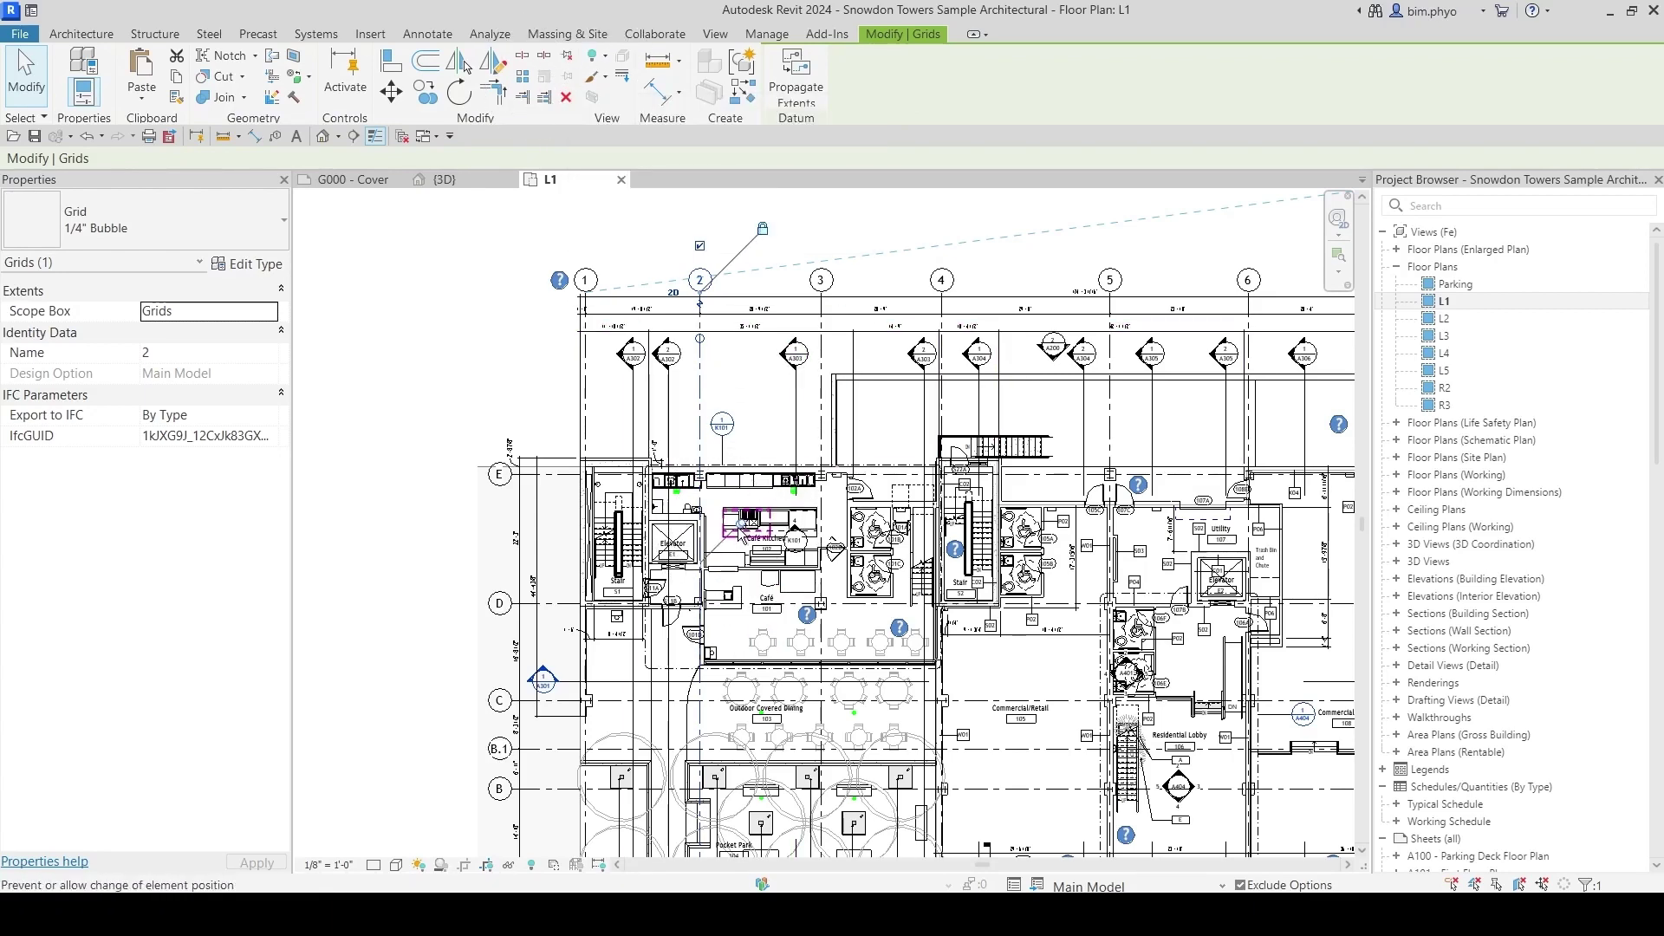
scroll(741, 530, "up", 5)
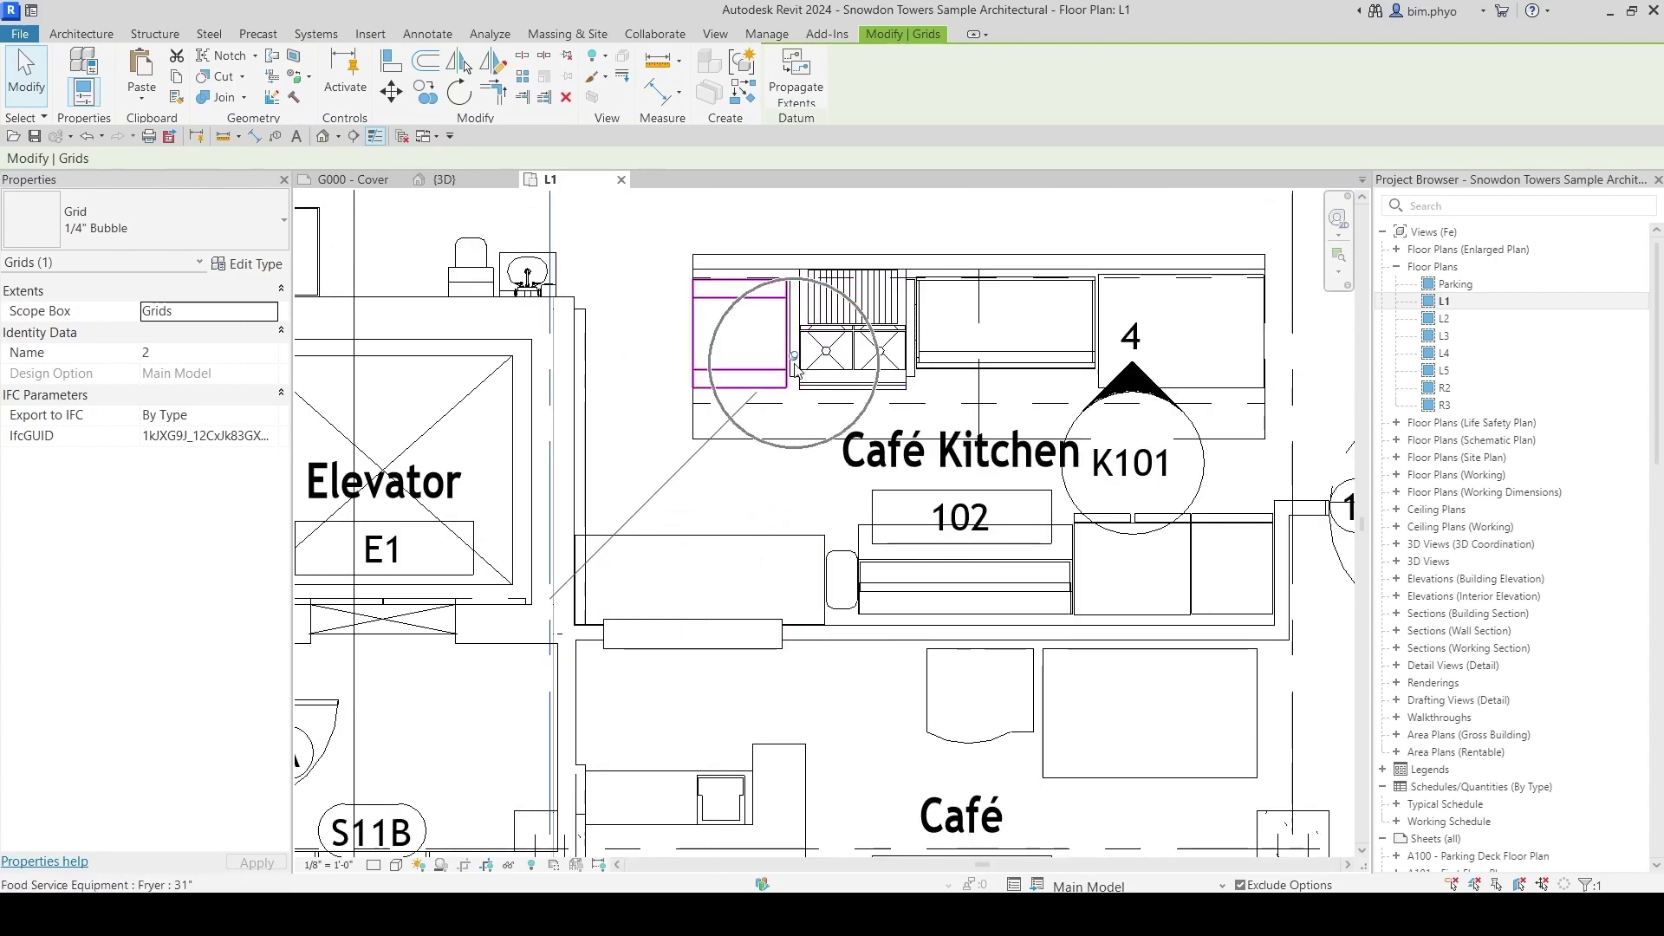
scroll(794, 369, "down", 6)
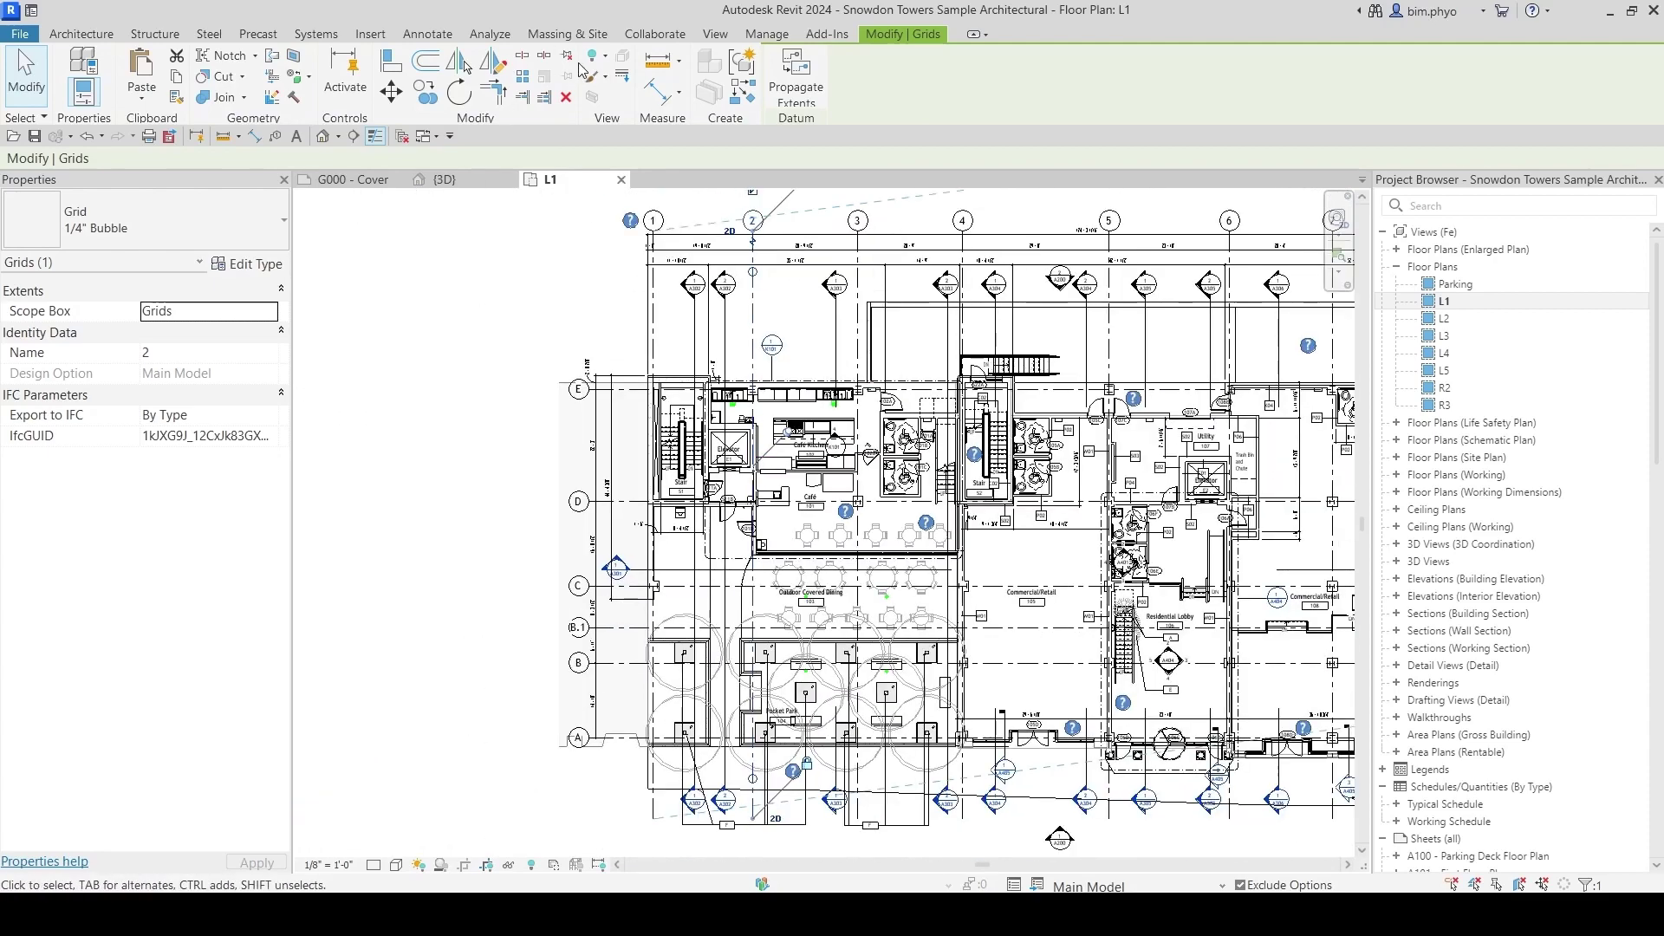
scroll(791, 430, "up", 5)
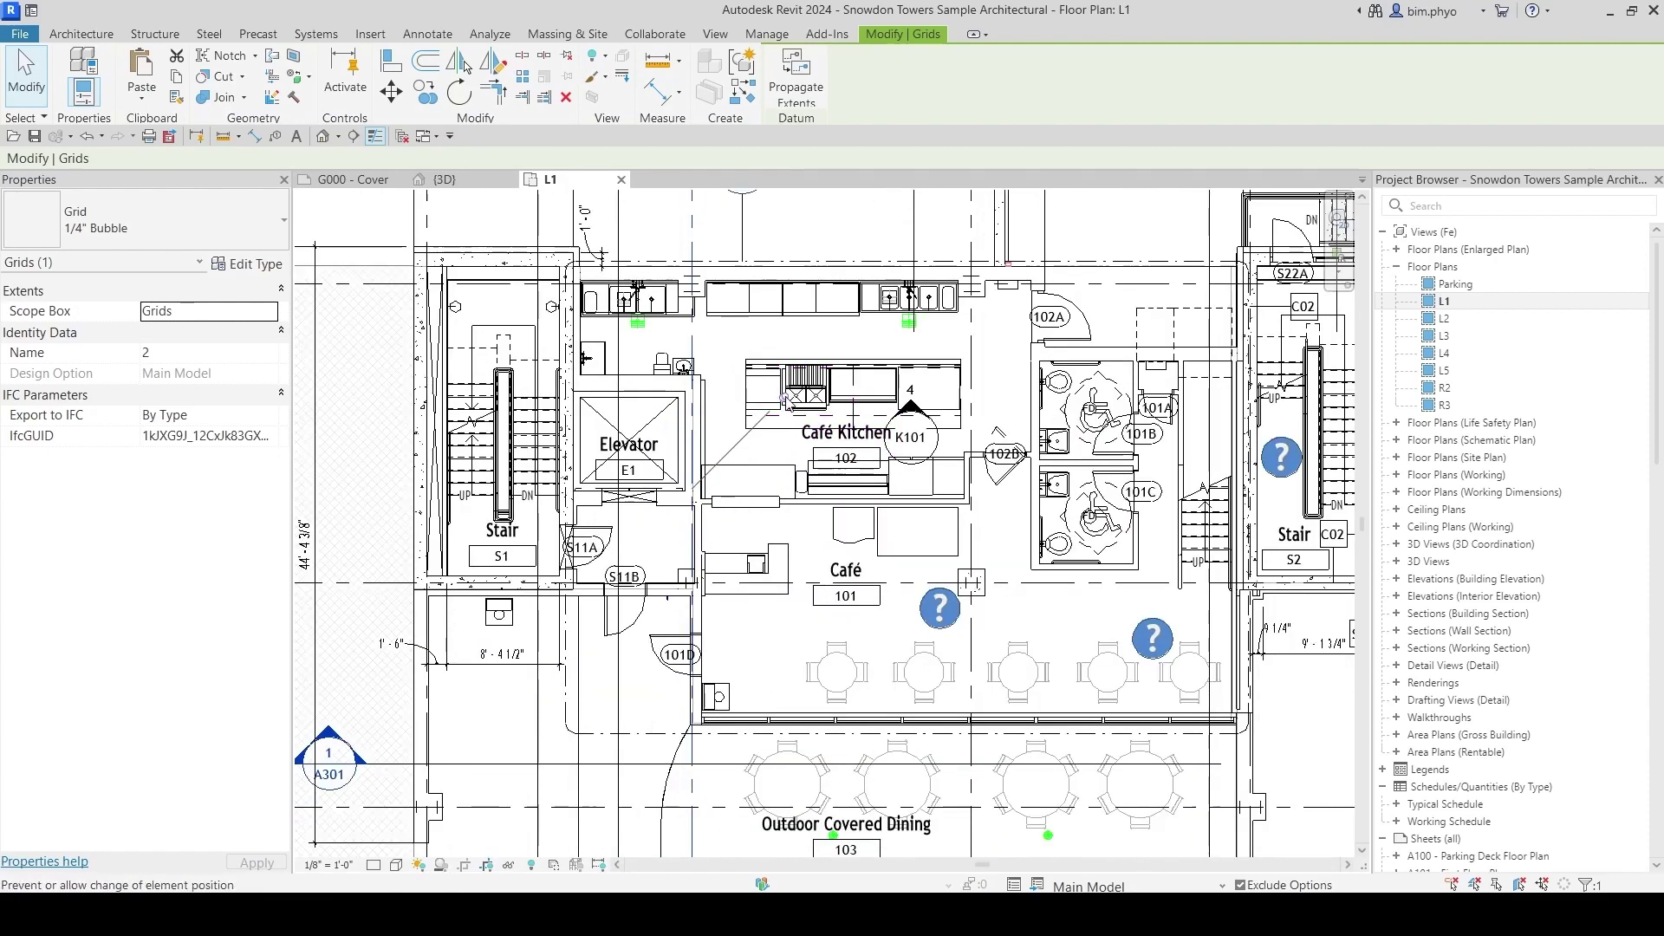
Try to select the pinned grid line 2 above the café with a selection box in the L1 plan
left_click_drag(785, 443, 736, 488)
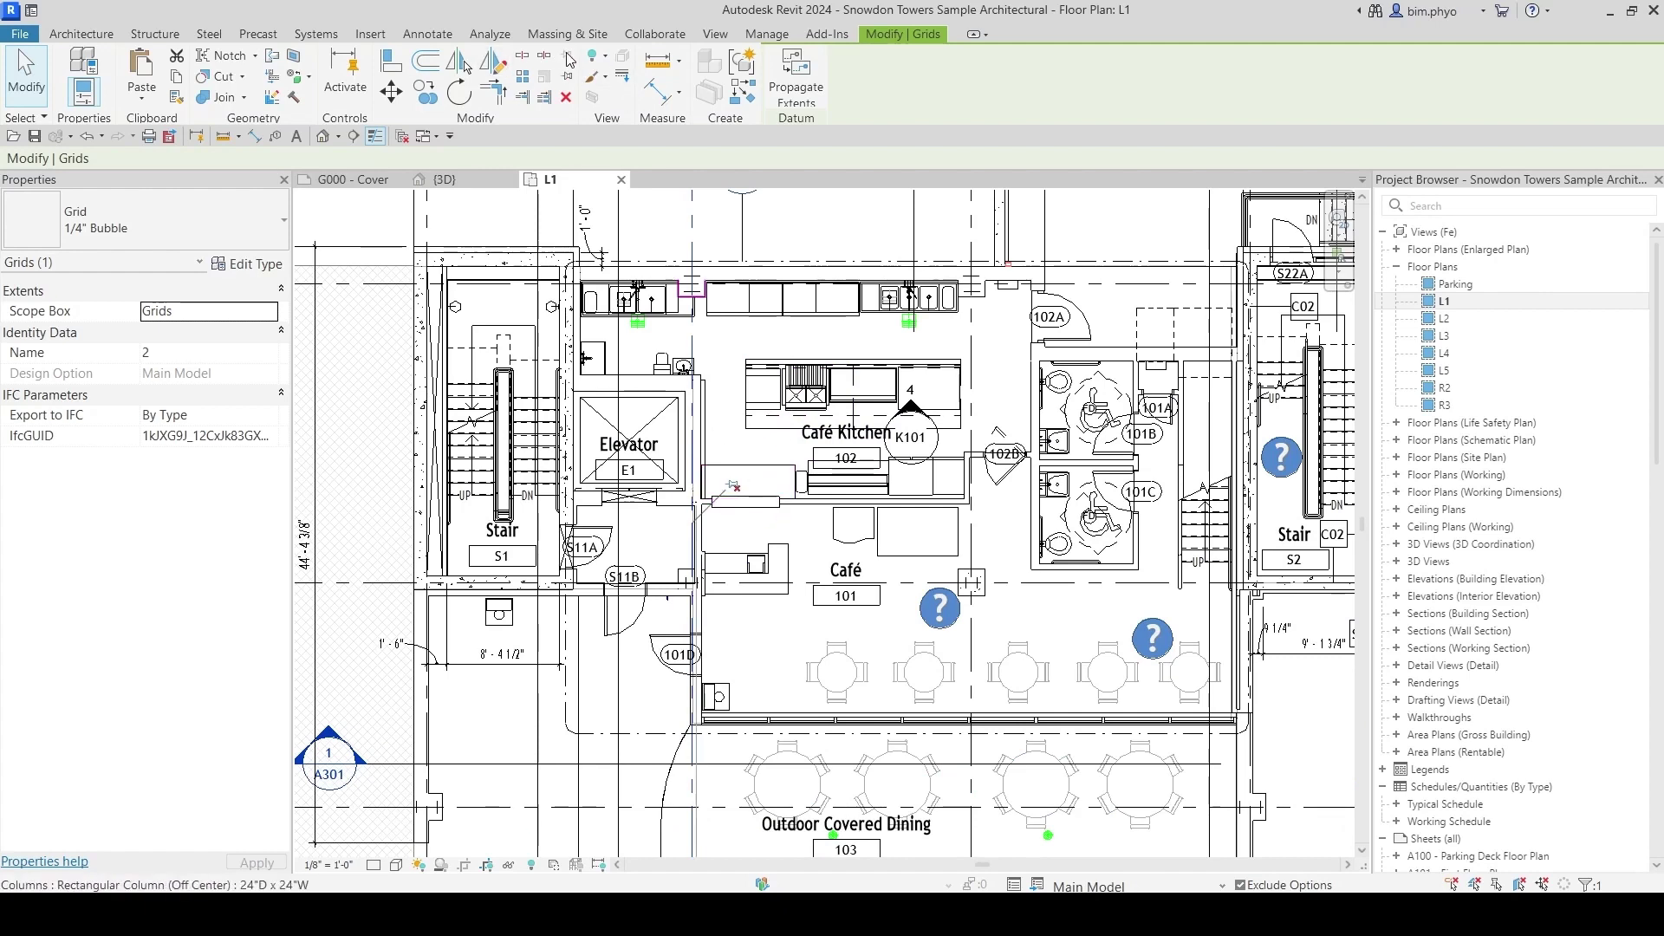
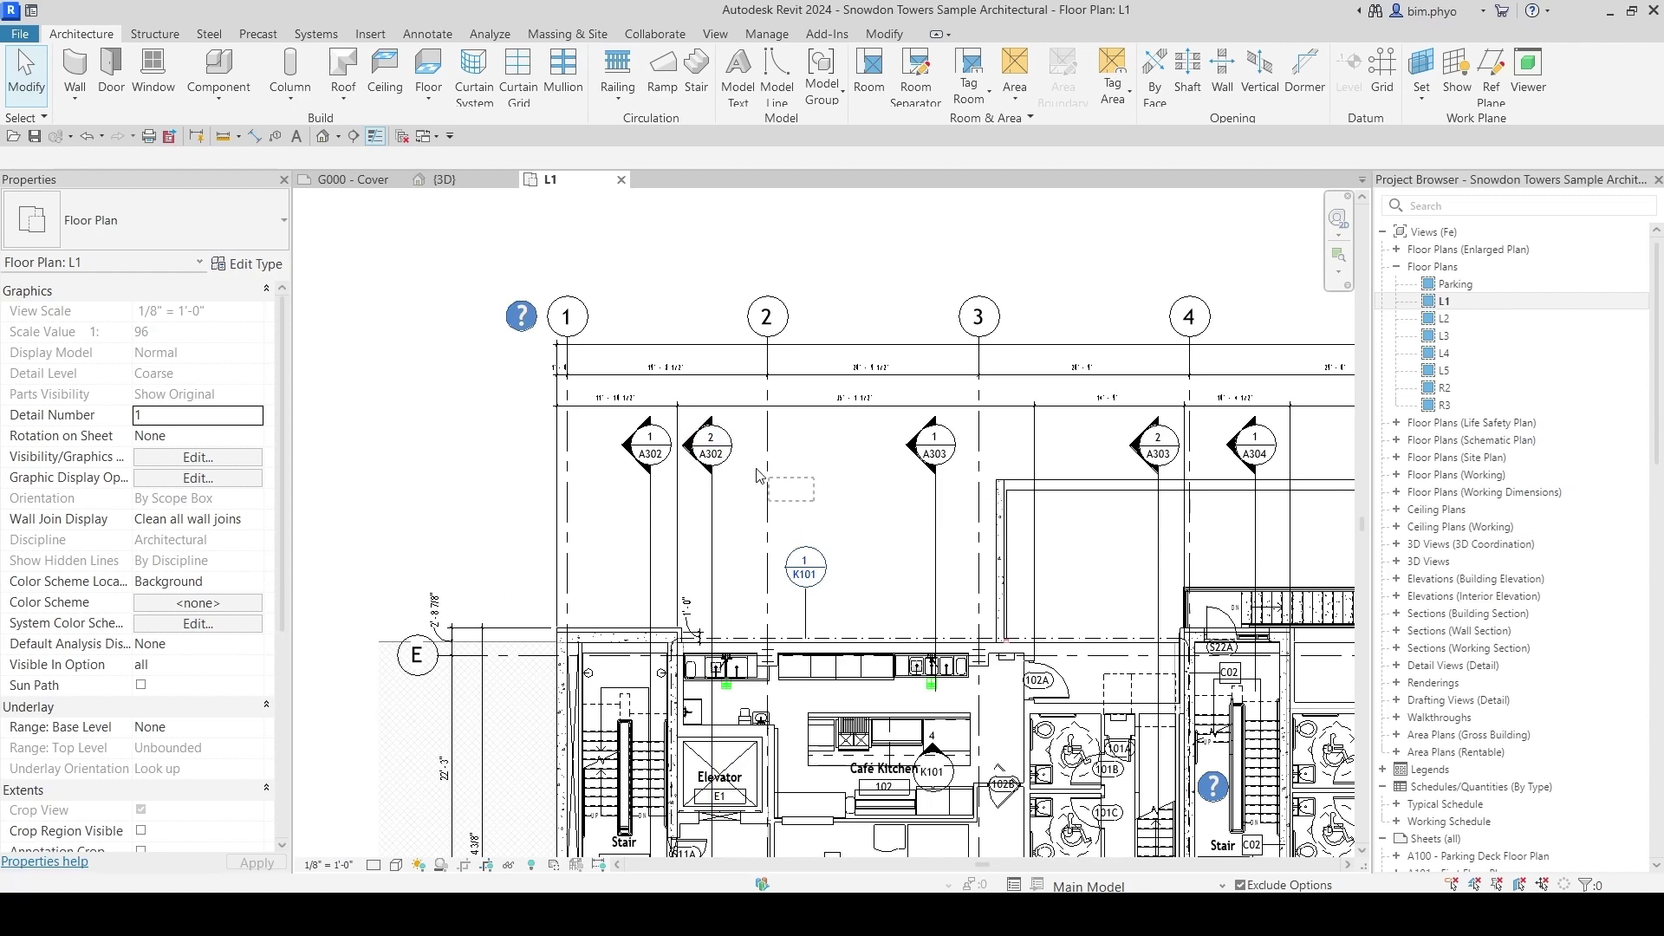
scroll(771, 488, "up", 1)
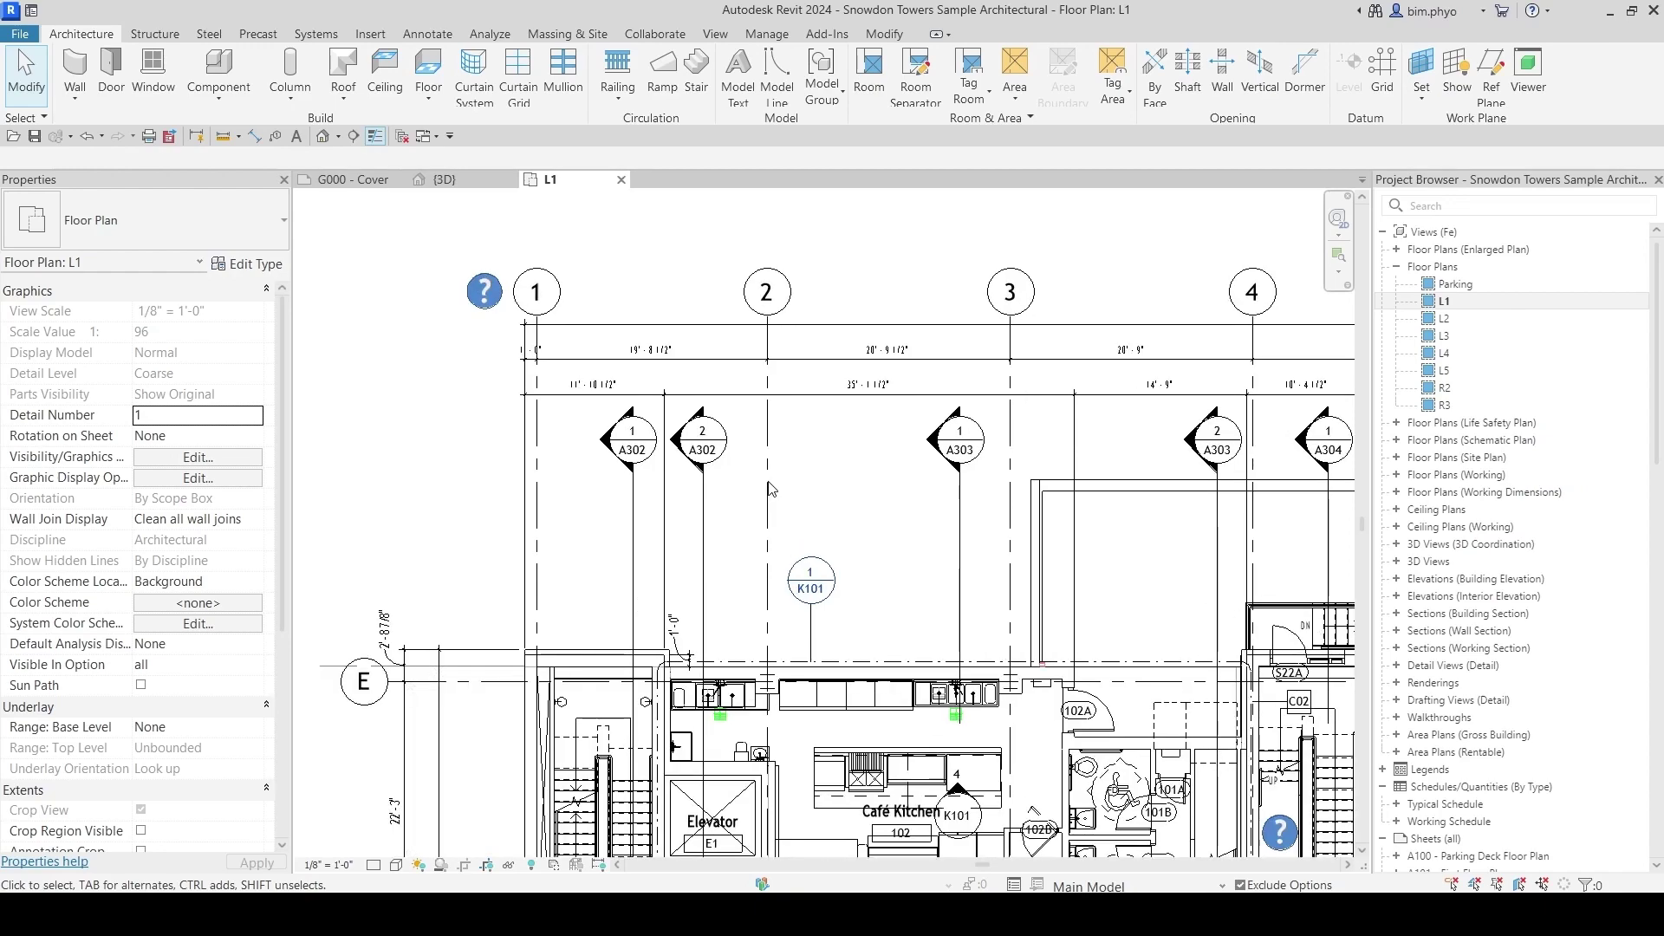
scroll(771, 488, "down", 5)
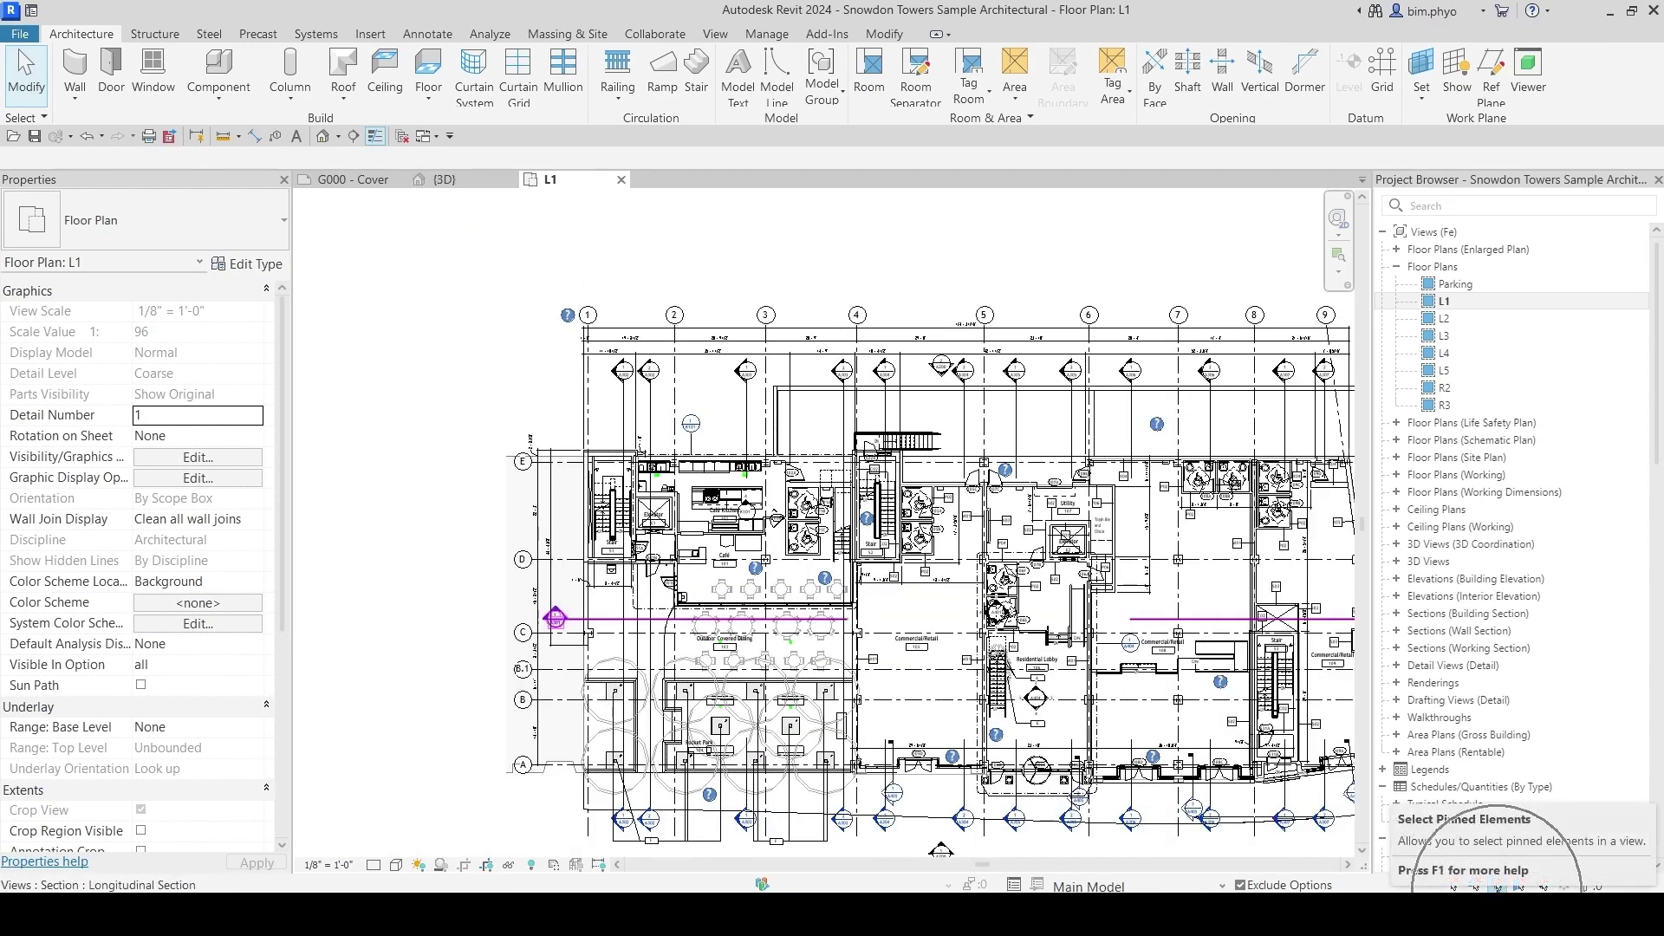
scroll(702, 364, "up", 10)
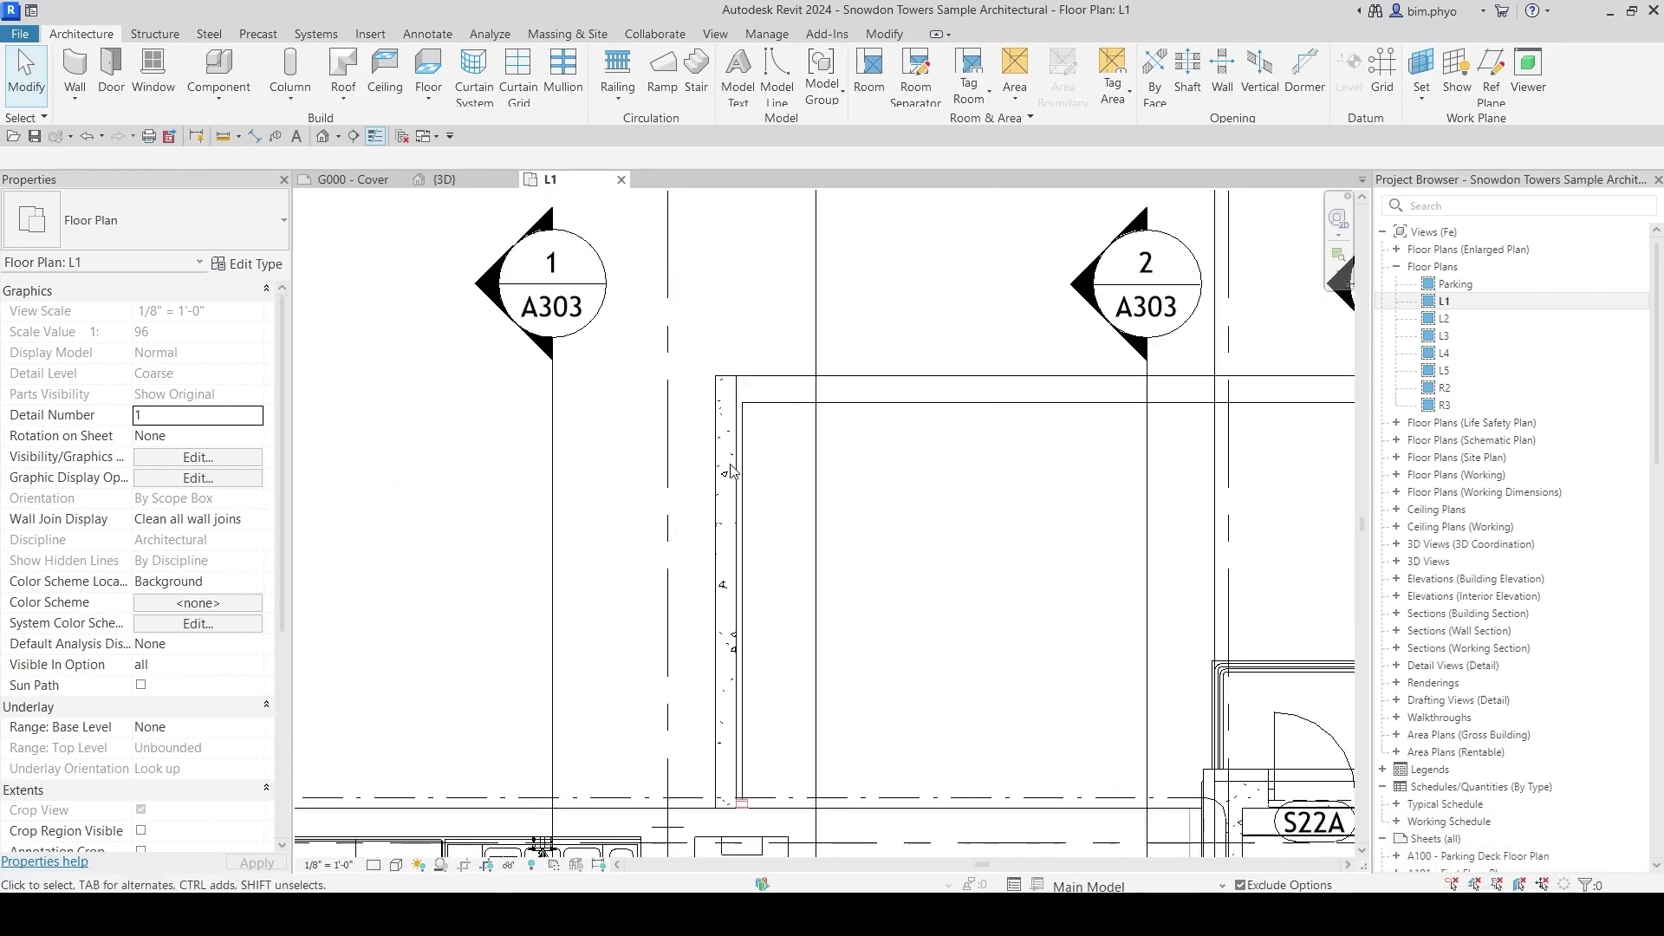
scroll(718, 500, "down", 5)
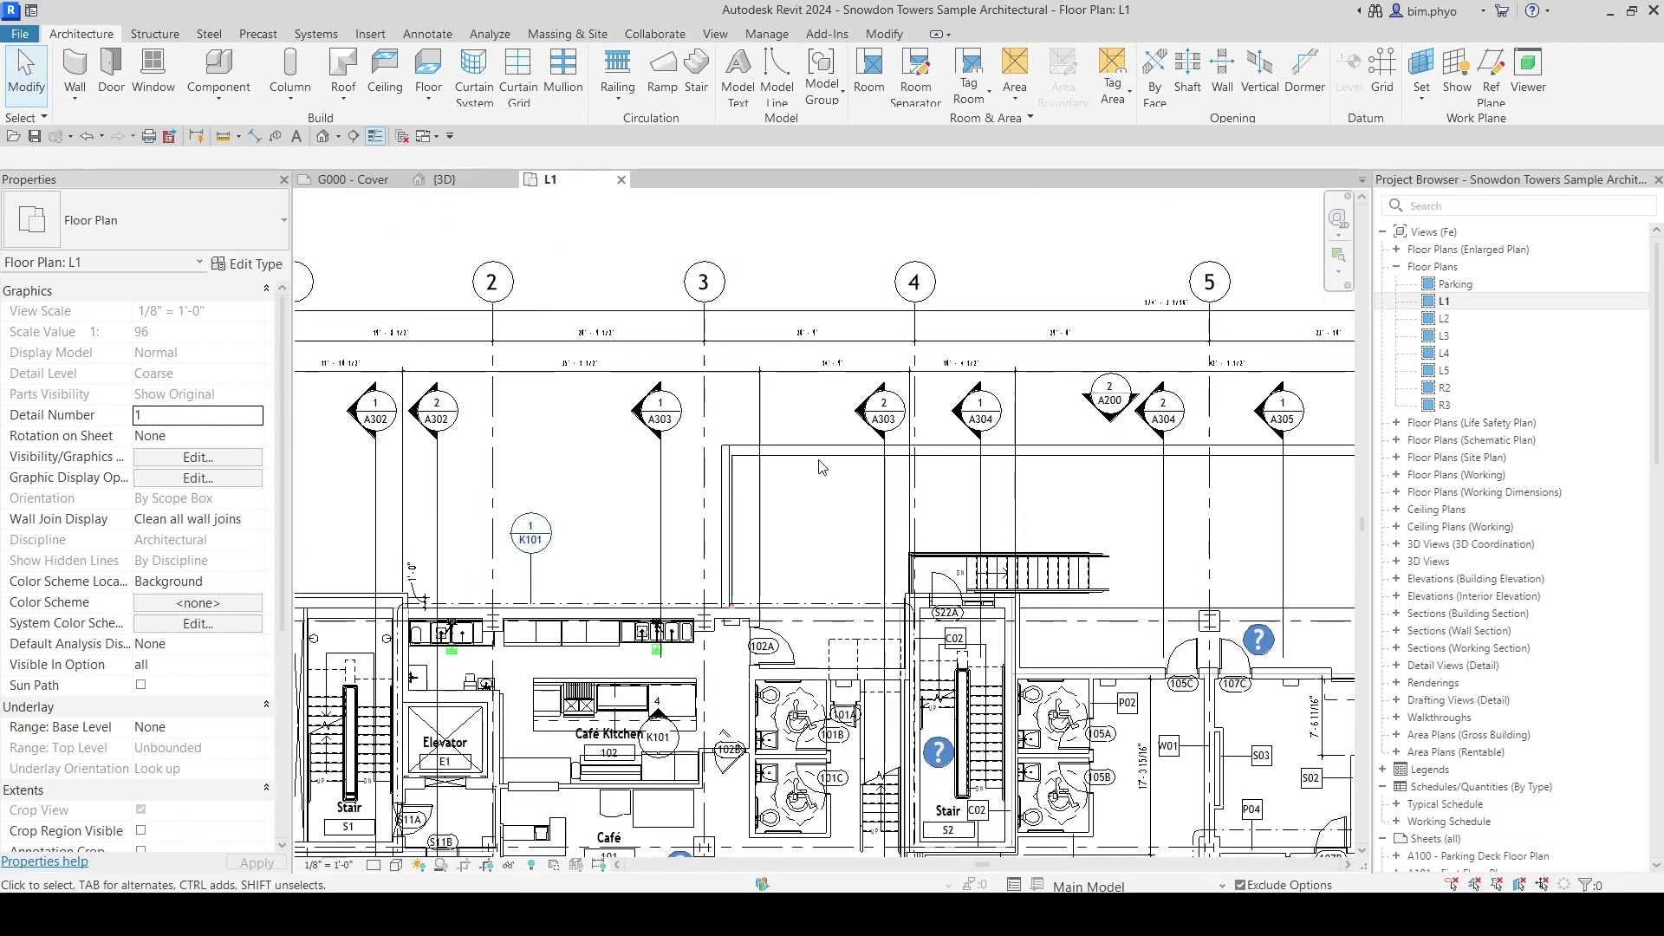
left_click(823, 507)
key("Escape")
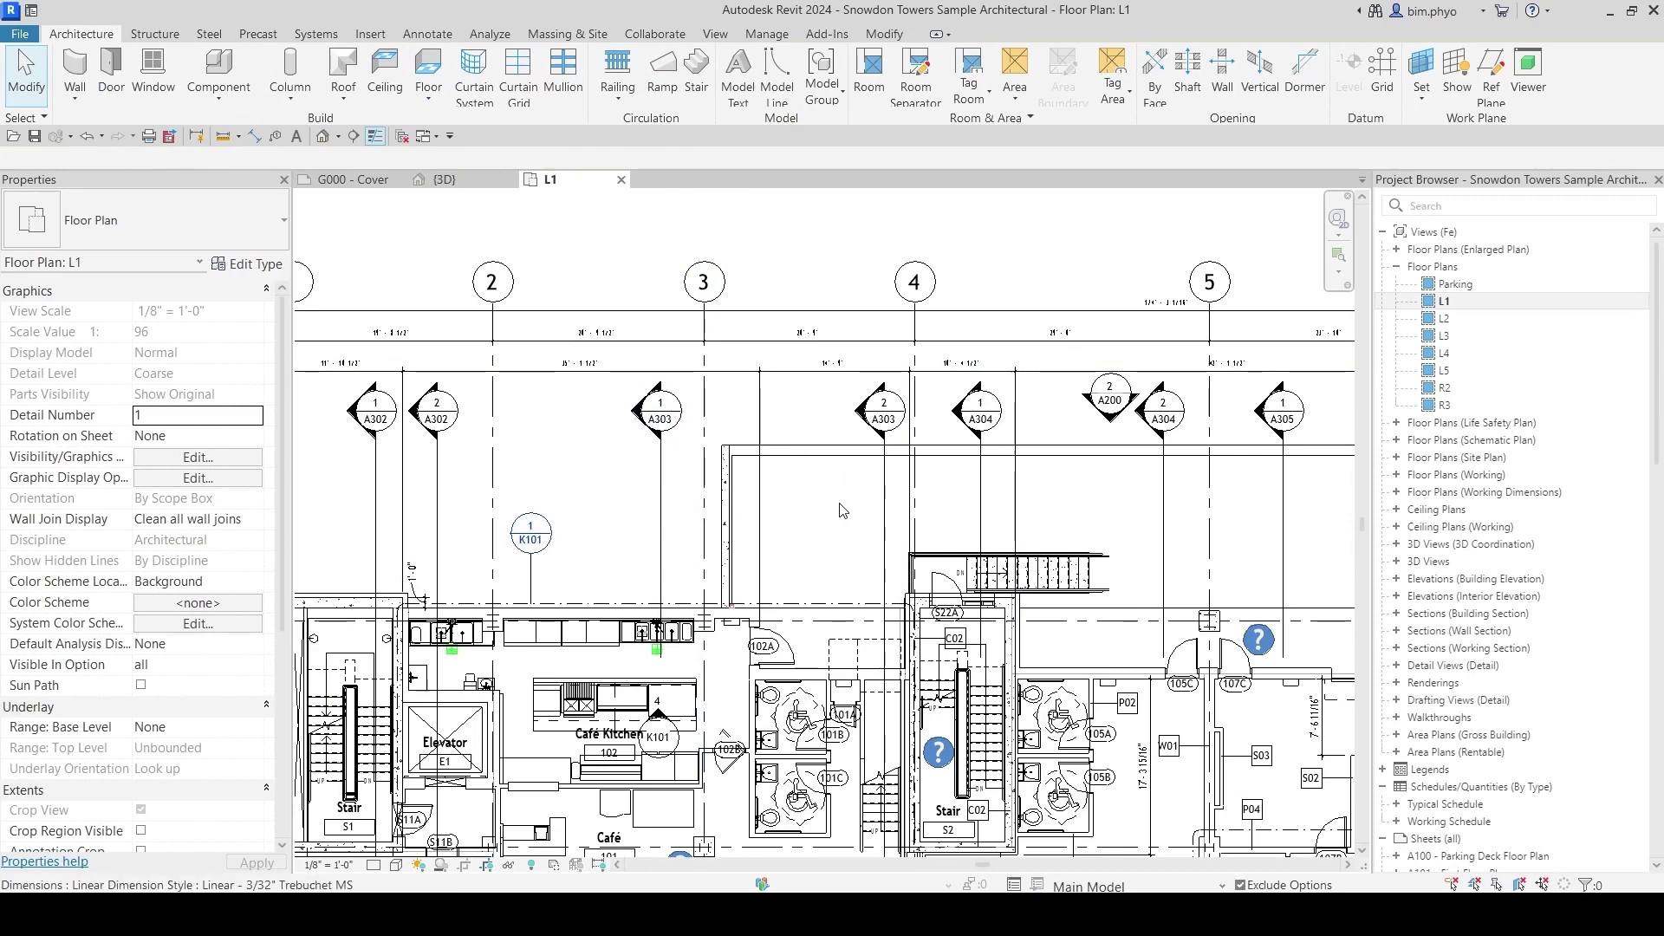
Select the linked Snowdon Towers Sample Site model by its outline beside grid line 4, and turn off selection of links
scroll(1038, 458, "down", 2)
scroll(1037, 457, "up", 3)
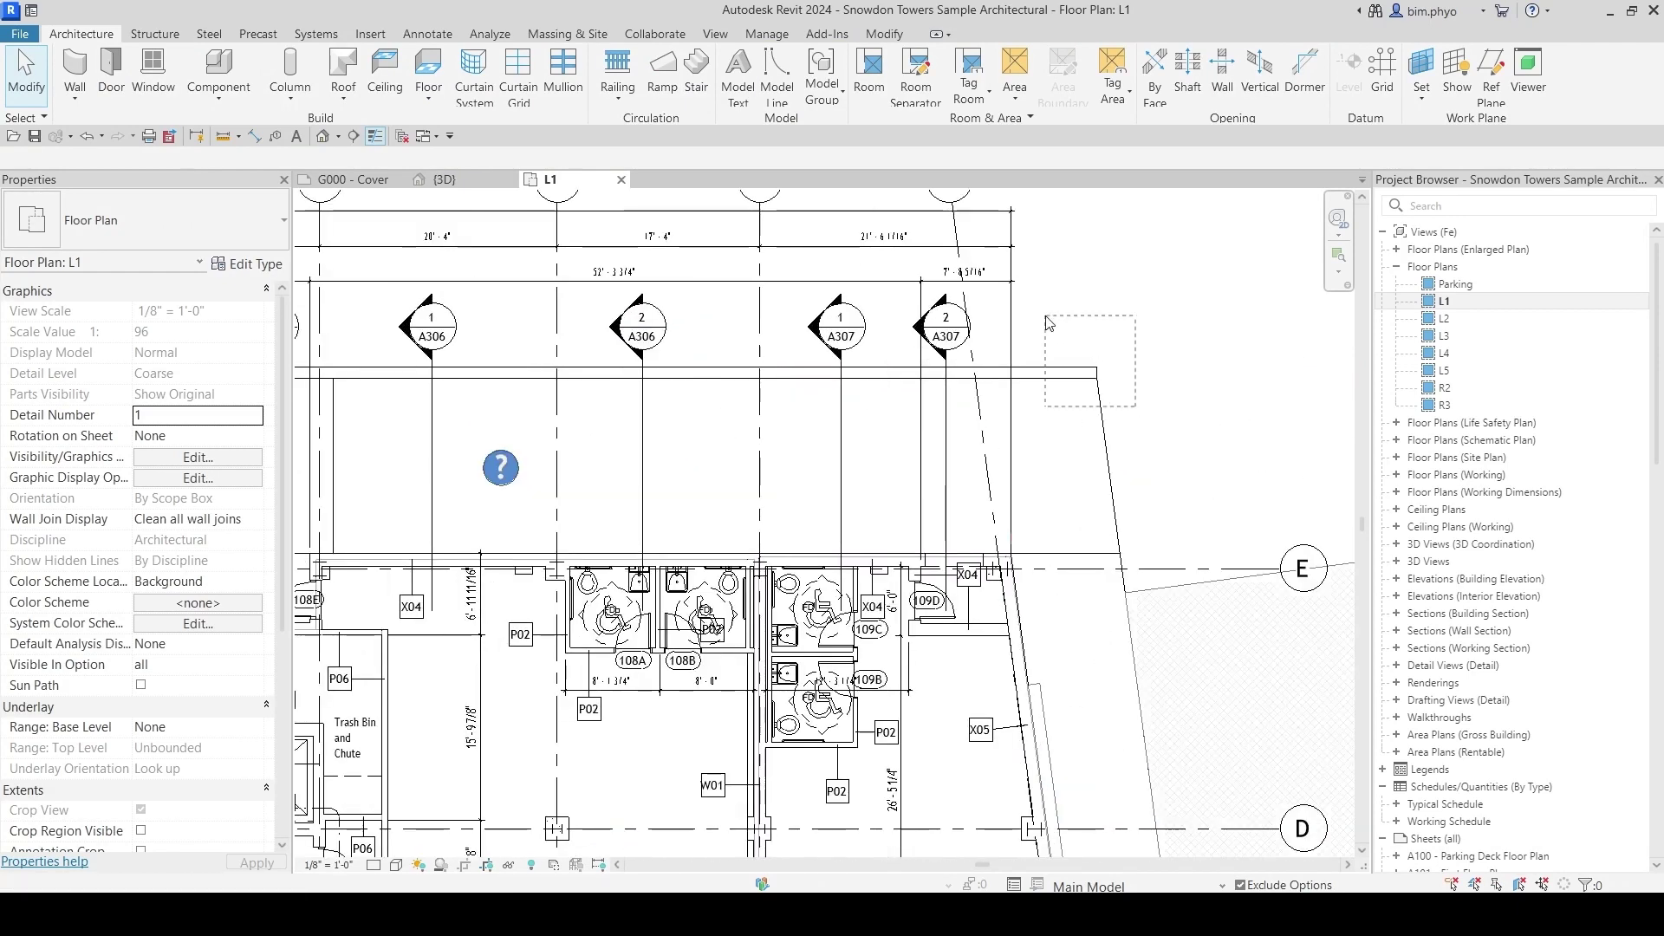
scroll(1050, 325, "down", 4)
middle_click_drag(1050, 325, 878, 437)
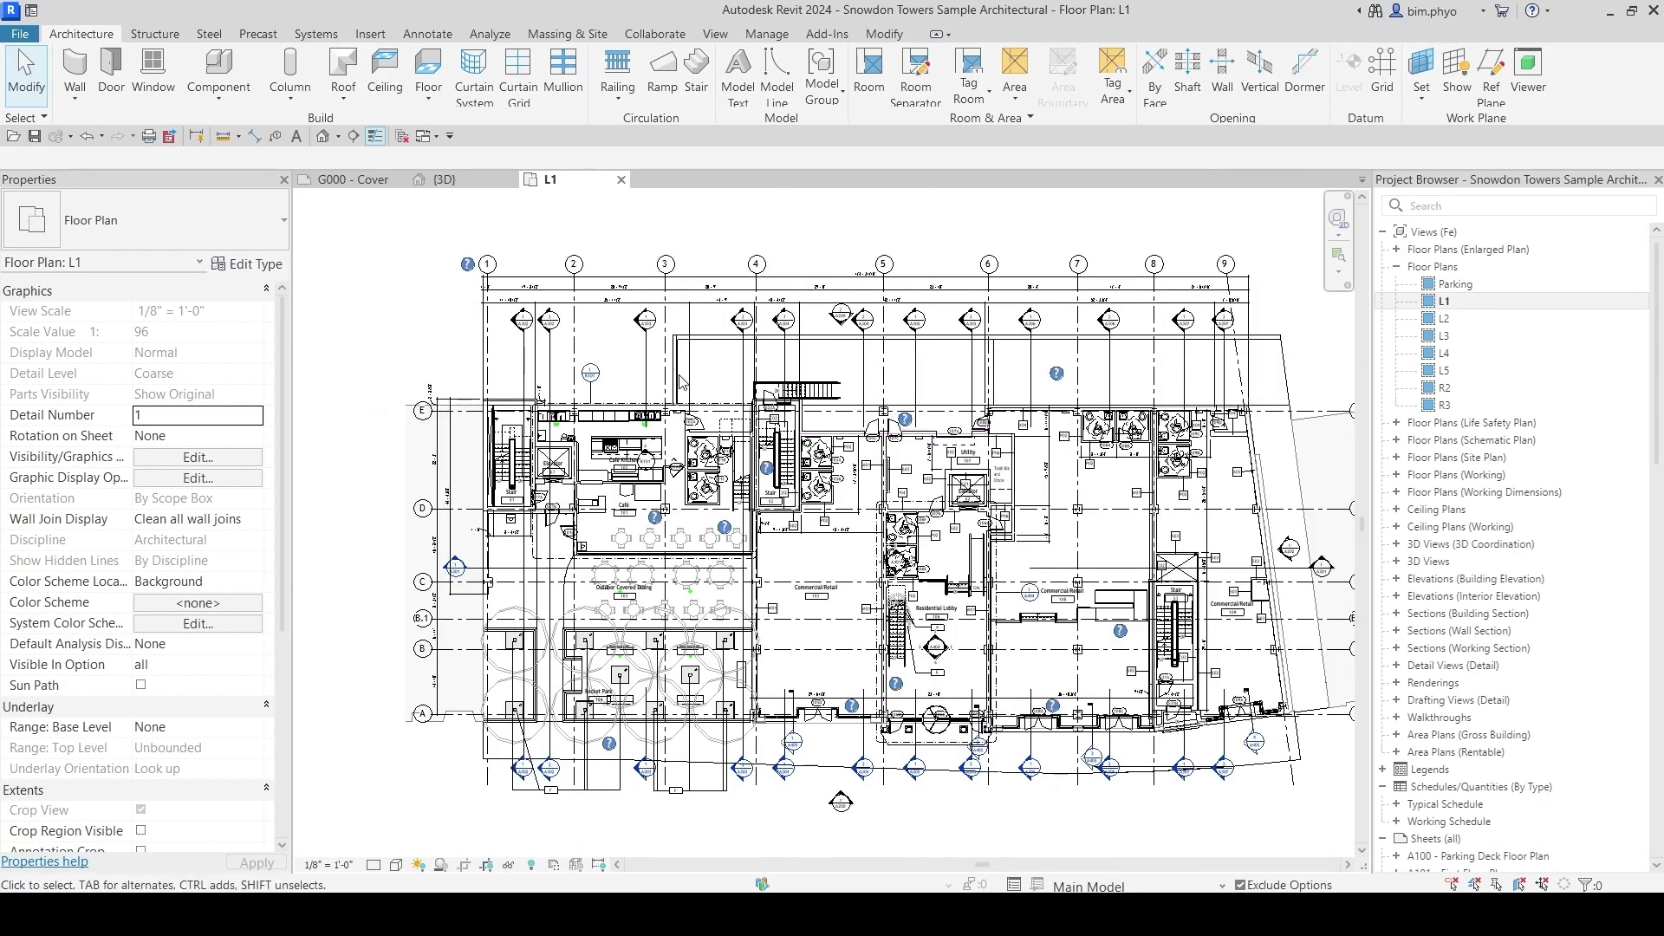
scroll(740, 436, "up", 4)
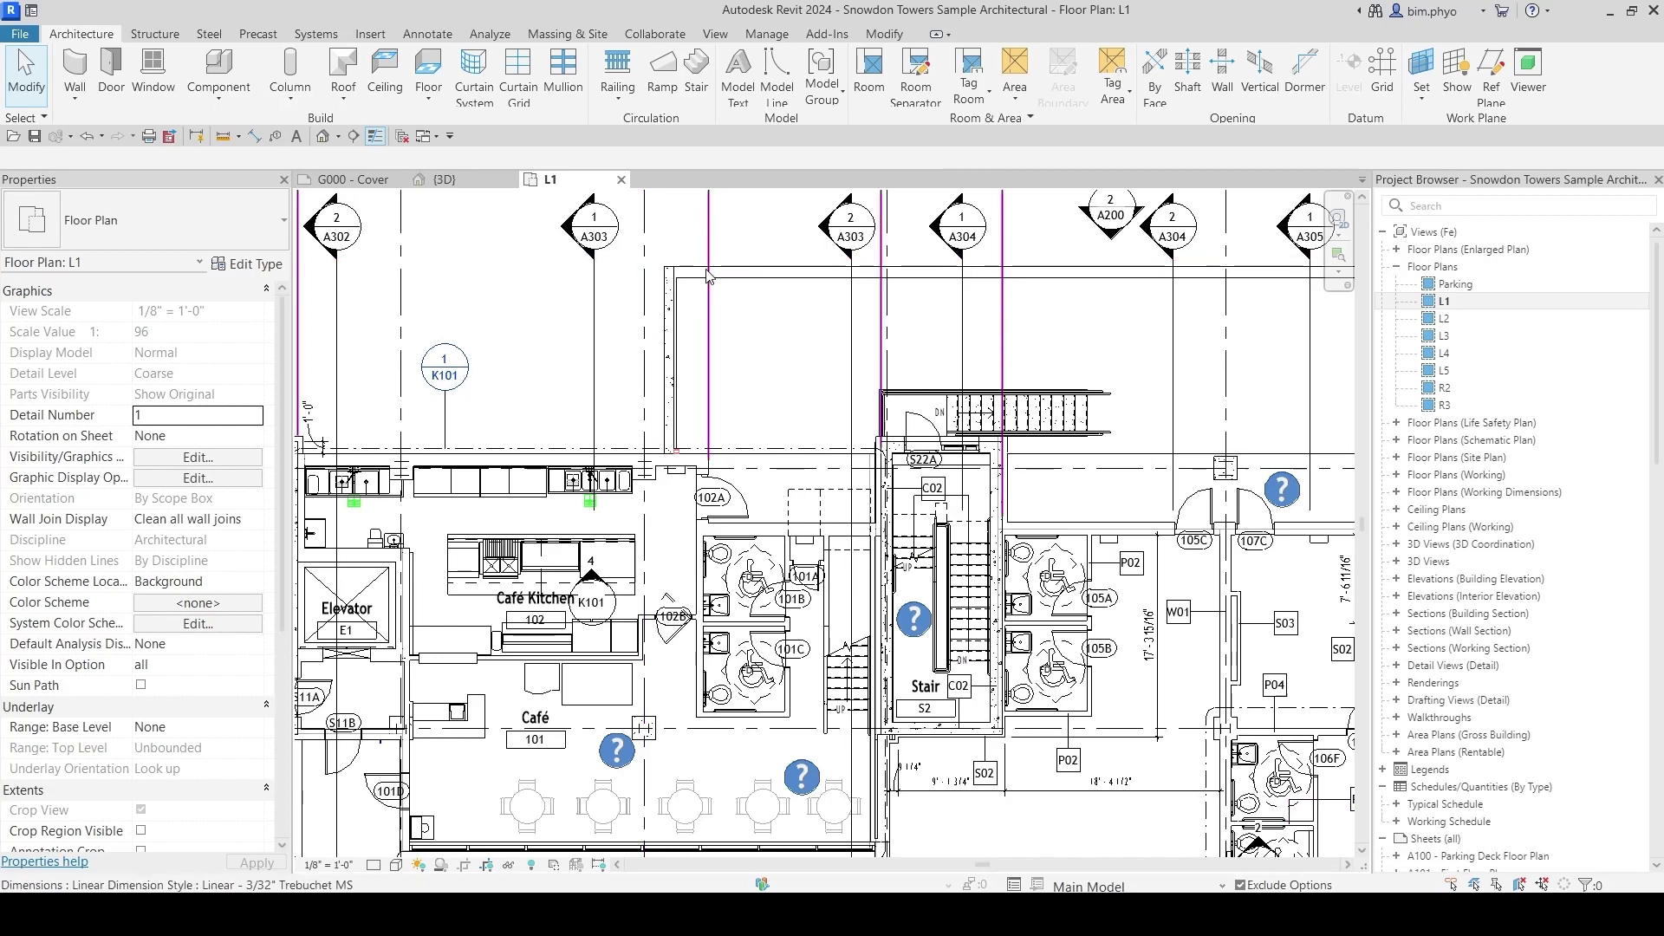
left_click(752, 272)
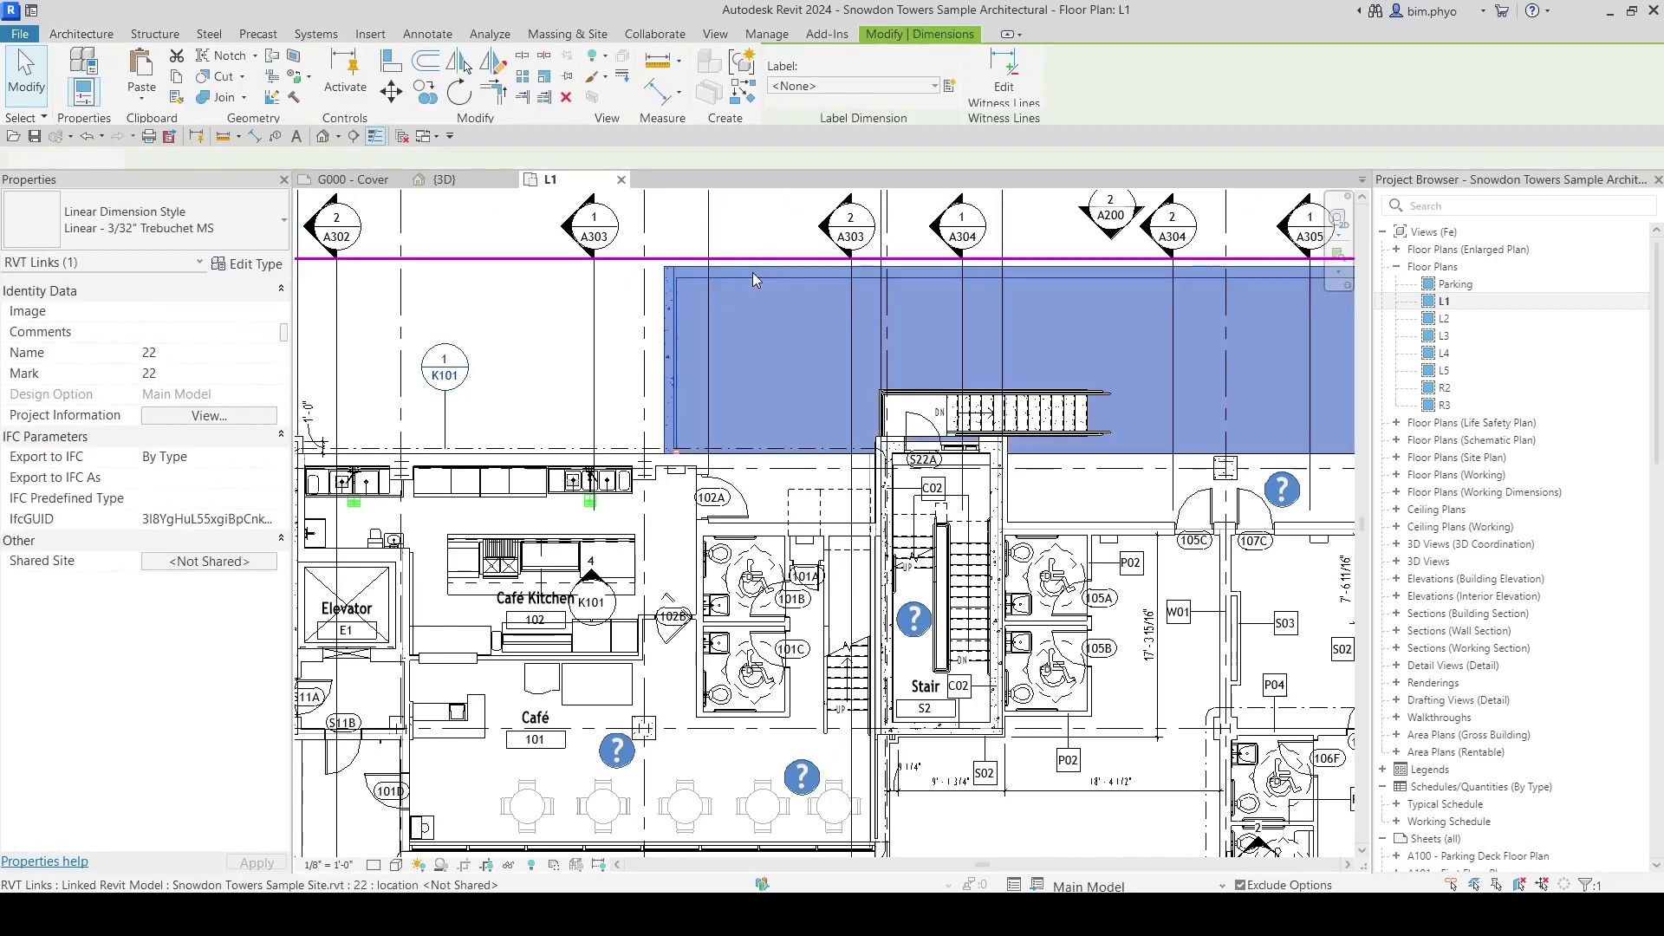
left_click(1454, 884)
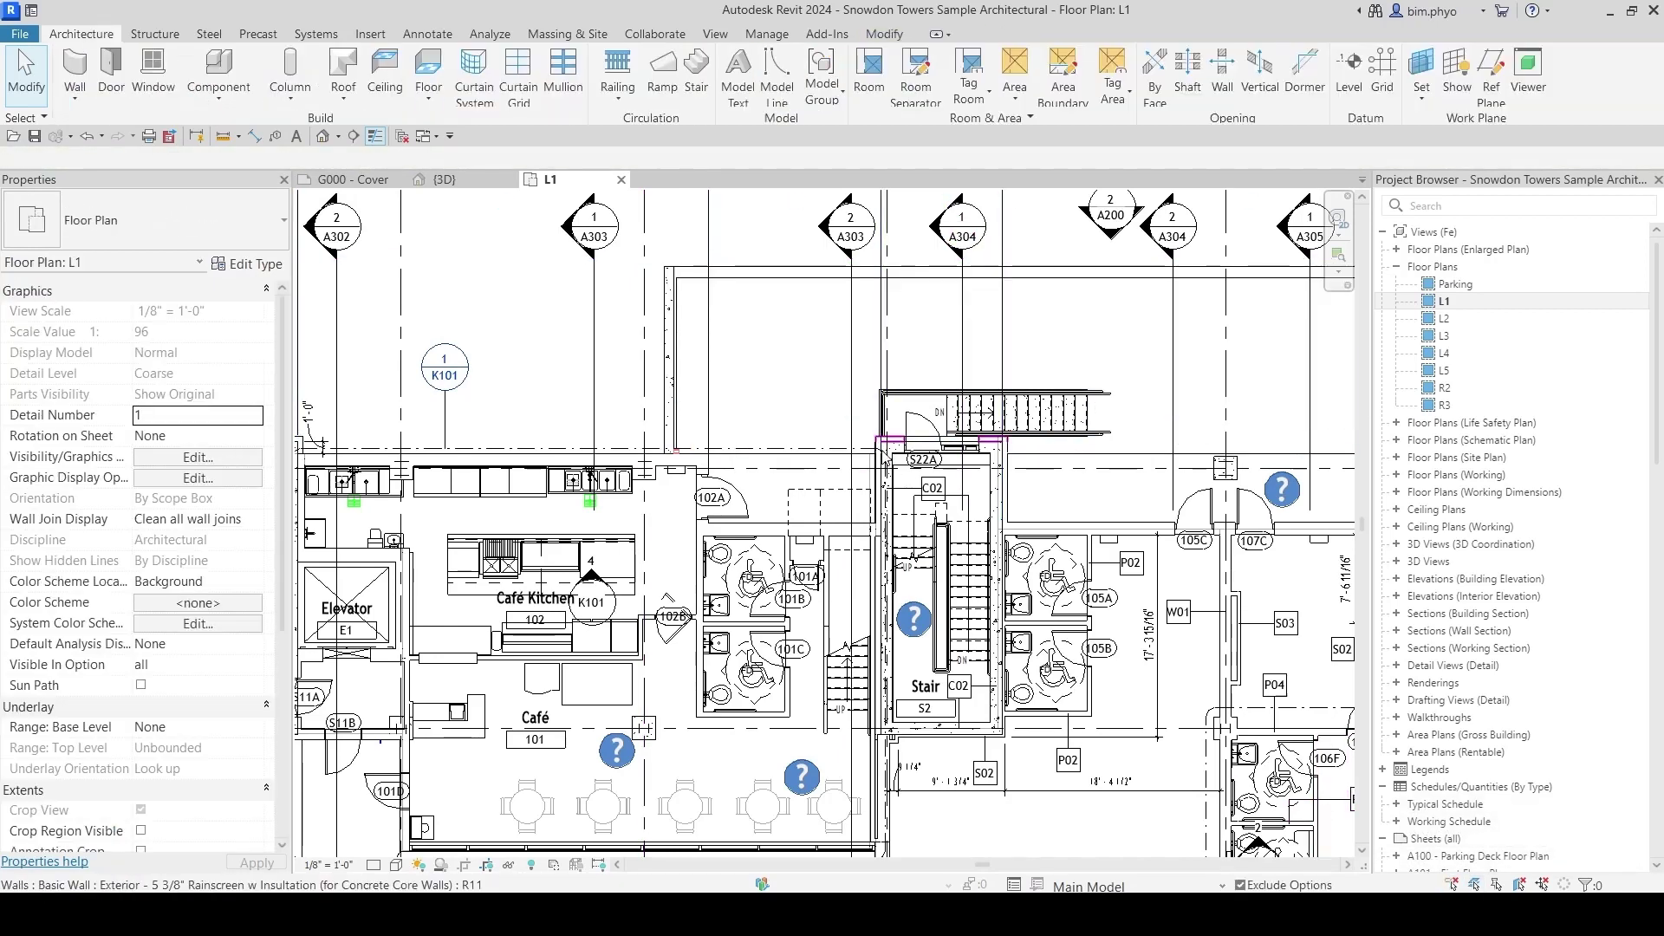
scroll(901, 501, "down", 3)
key("v")
key("g")
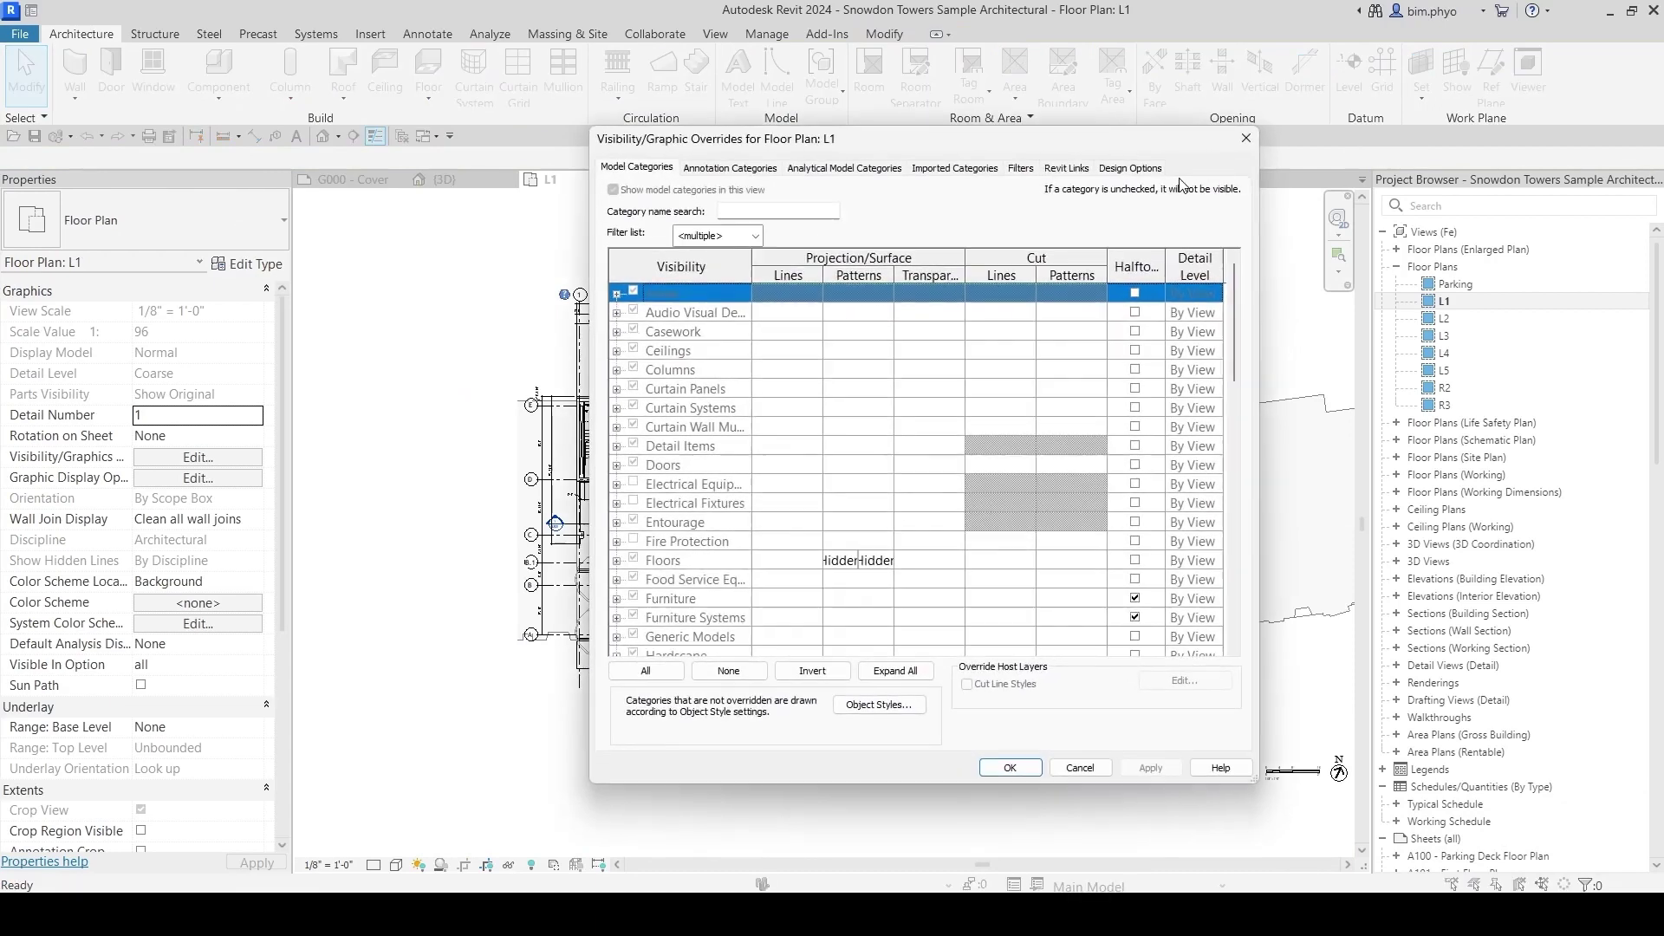
left_click(1081, 171)
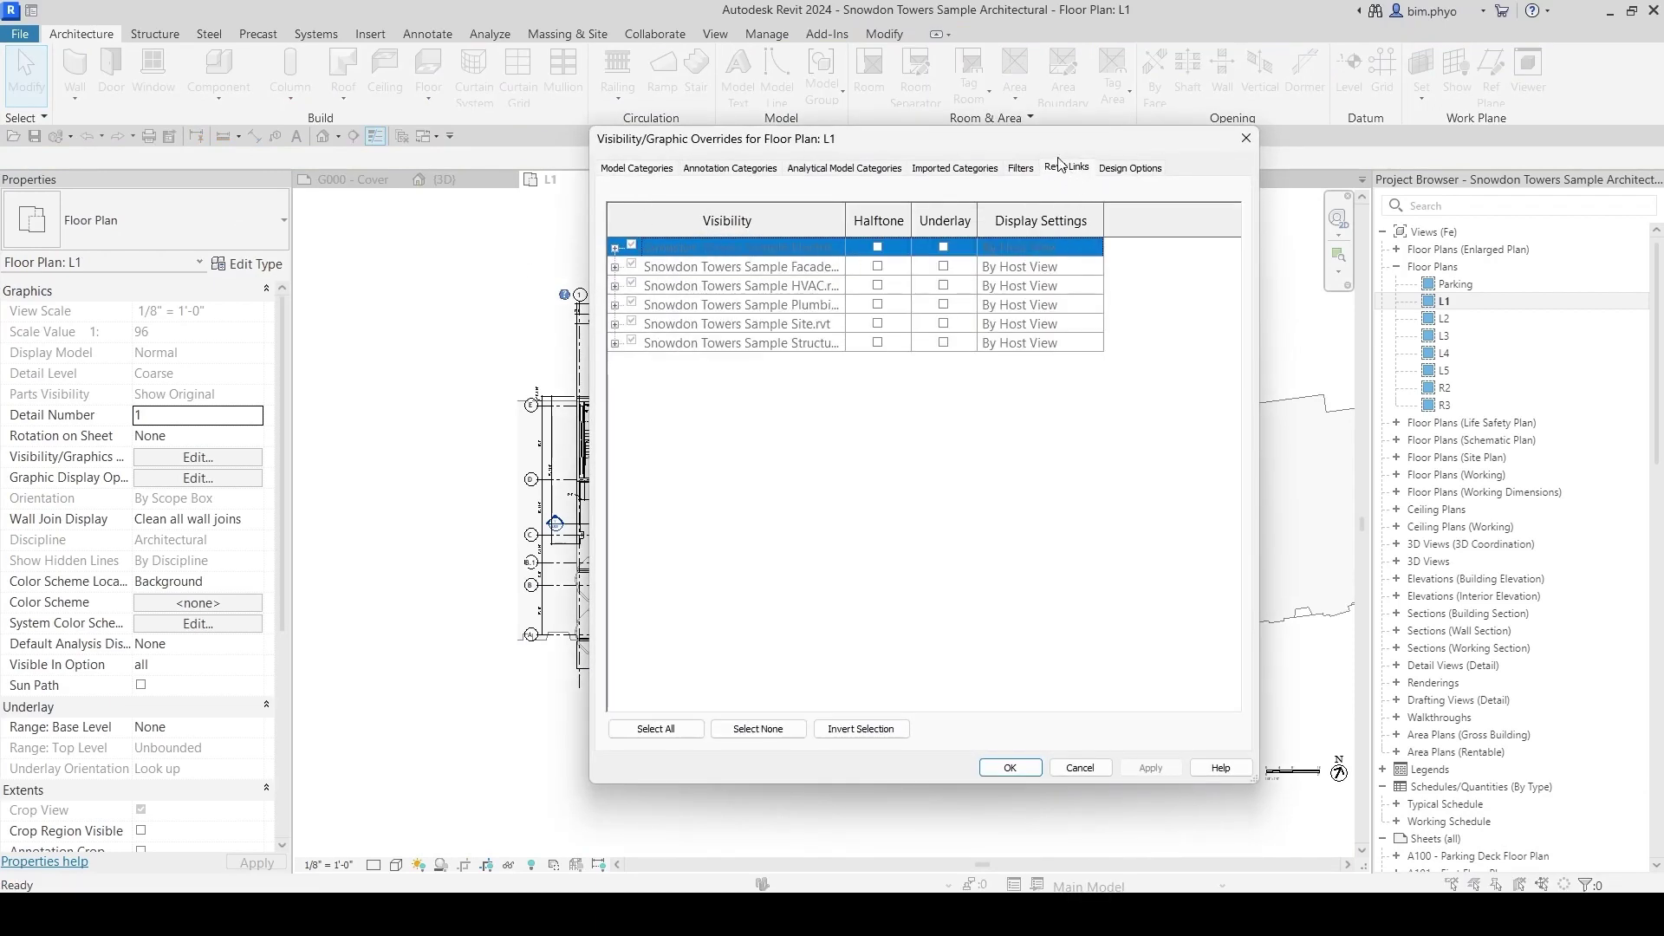
key("Return")
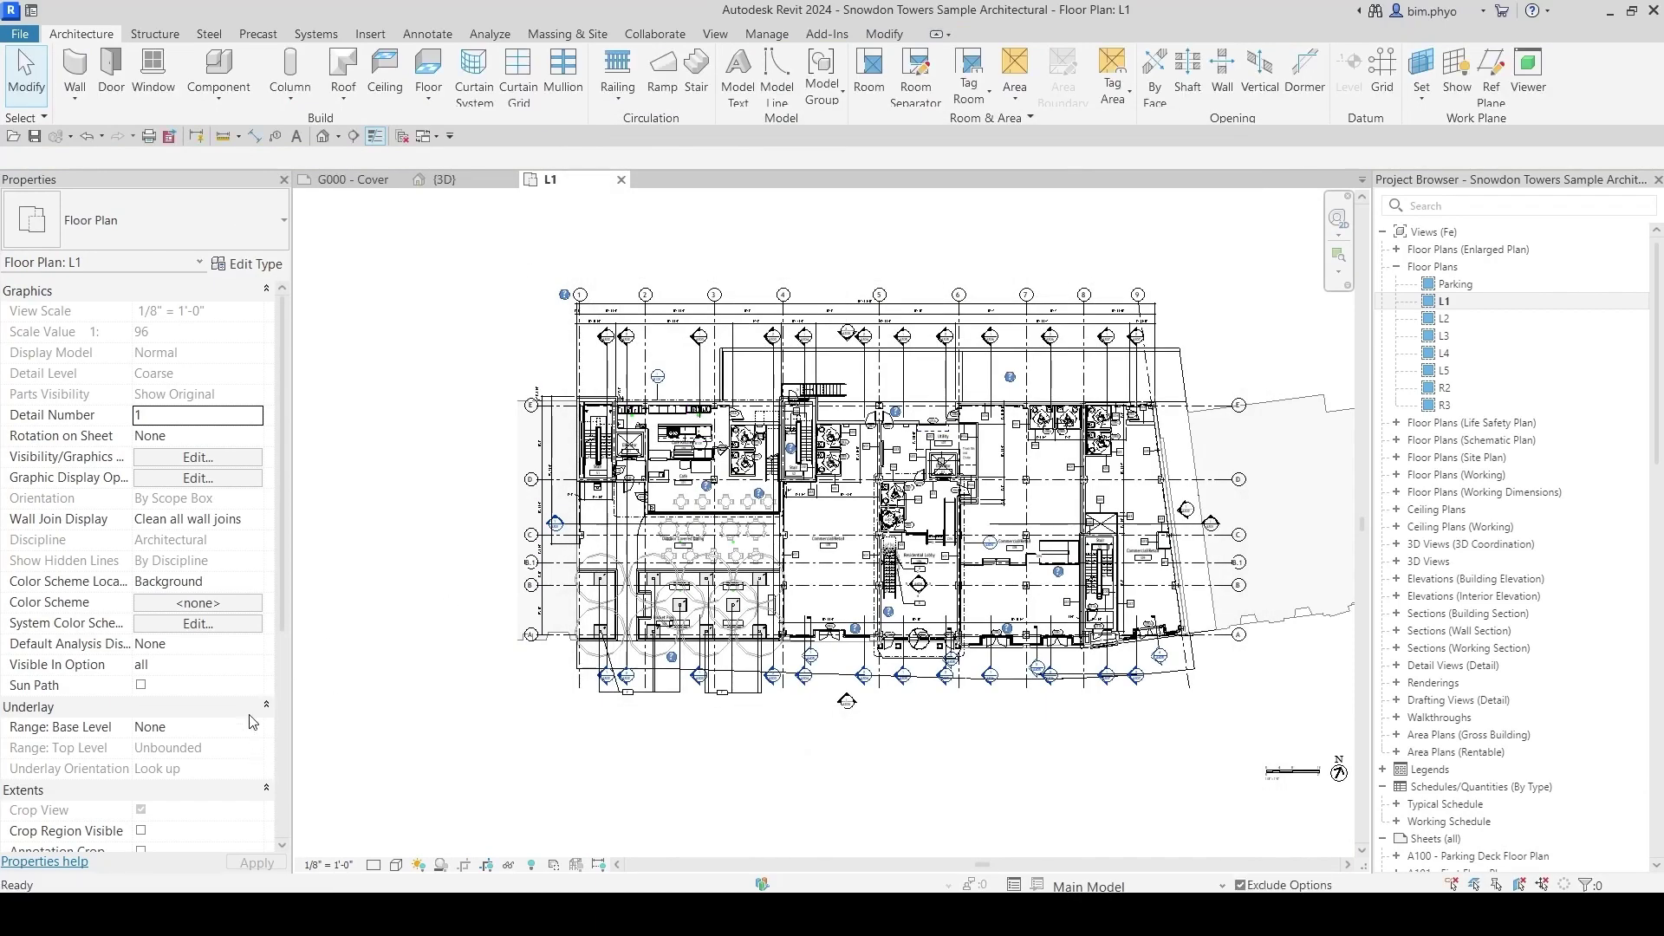
Remove the Architectural Plan view template from the L1 plan by assigning None
scroll(252, 721, "down", 6)
left_click(213, 604)
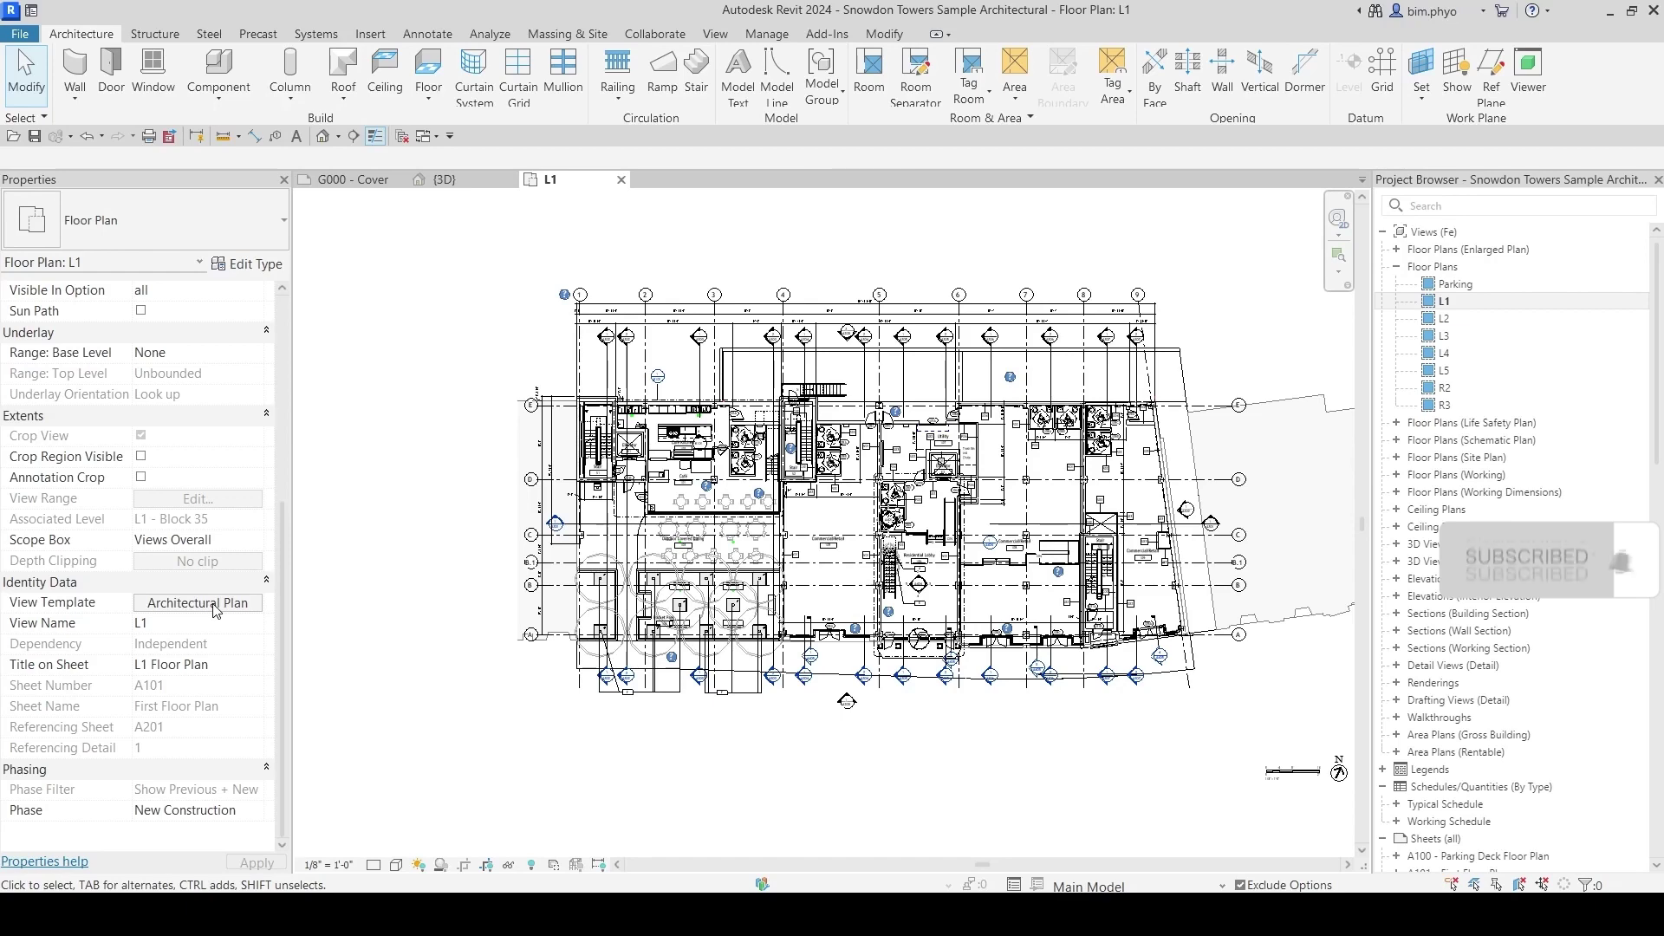
left_click(216, 611)
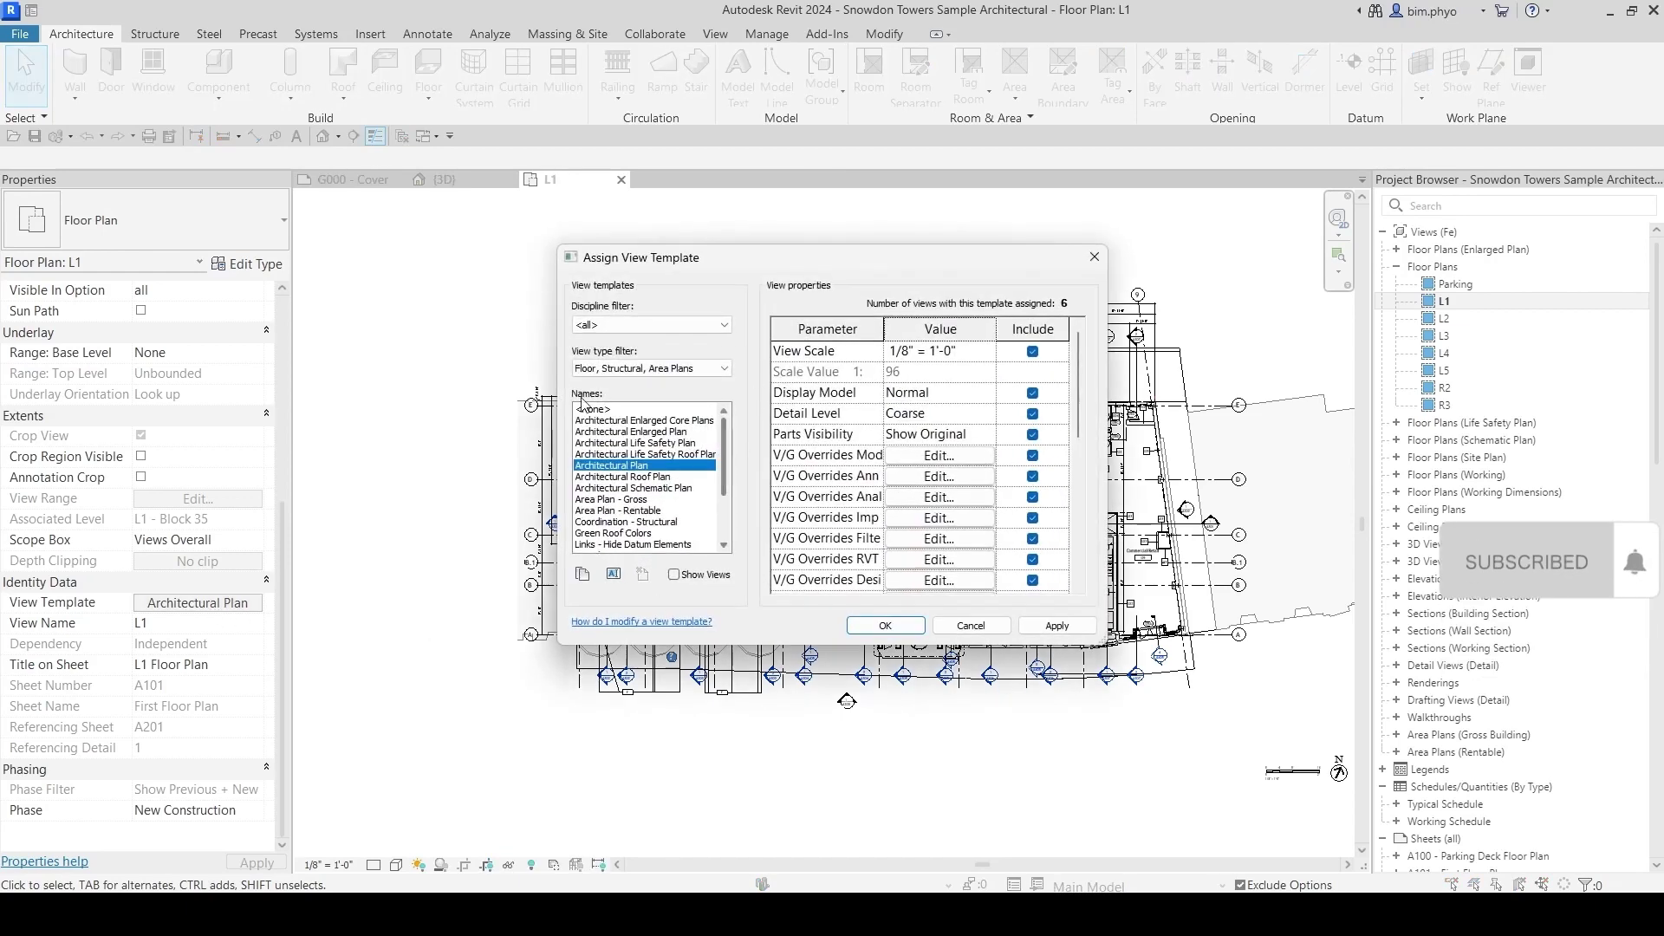
left_click(584, 408)
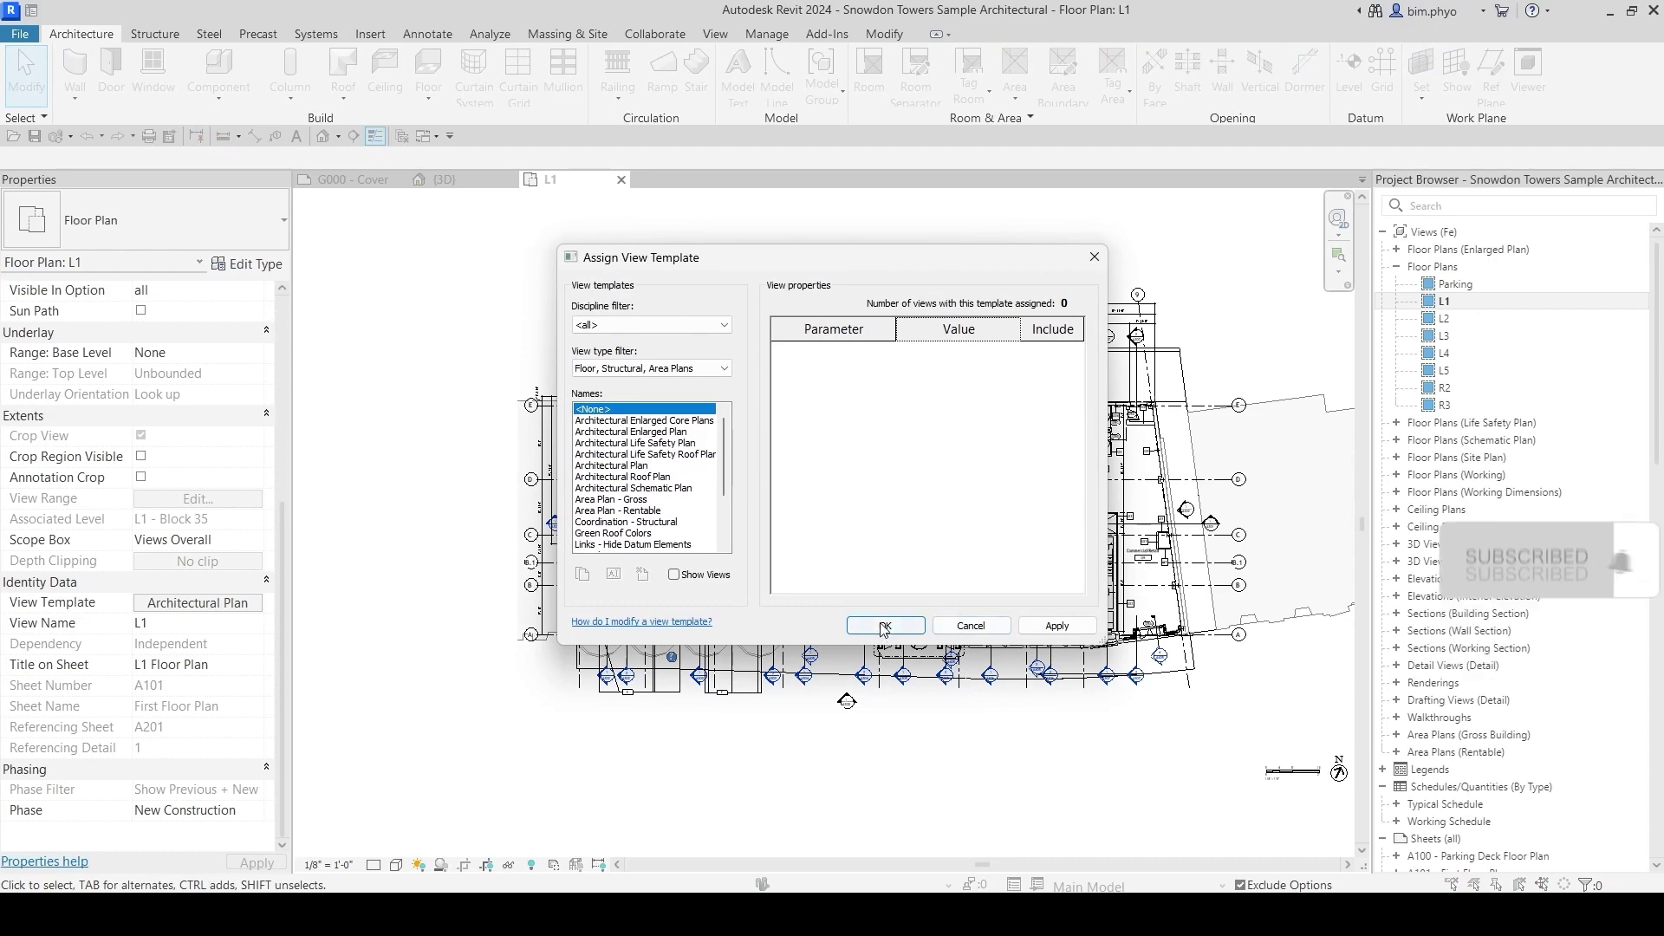
left_click(884, 628)
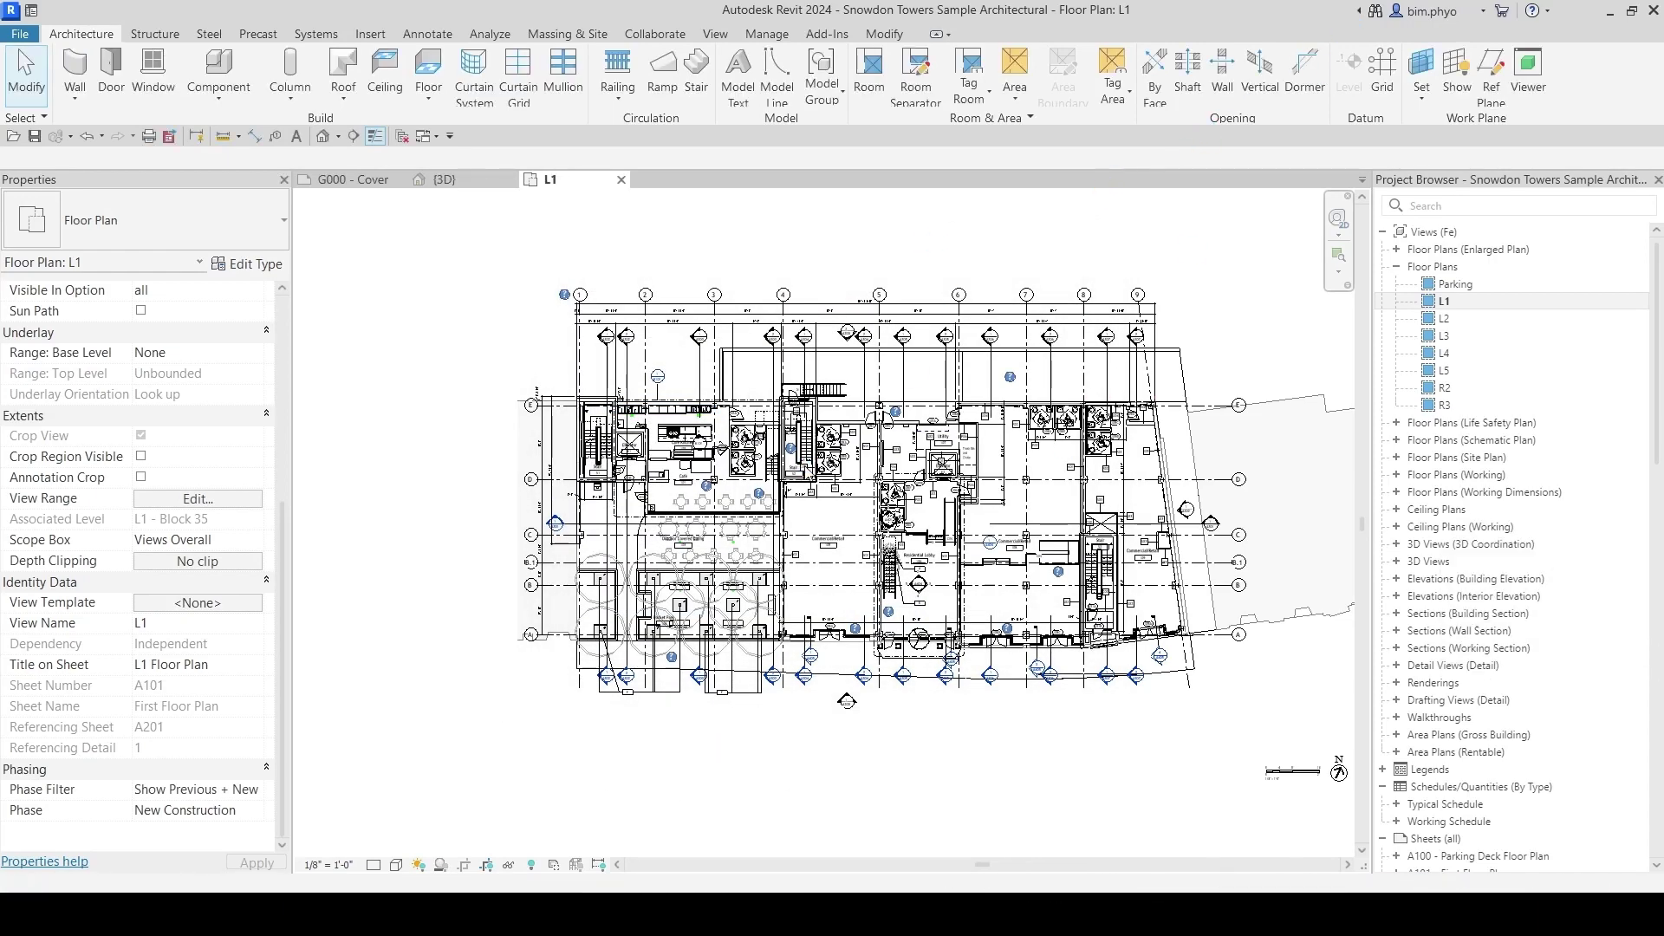
Hide all six linked models (Electrical, Facade, HVAC, Plumbing, Site and Structural) in the L1 plan's visibility overrides
key("v")
key("v")
left_click(1066, 167)
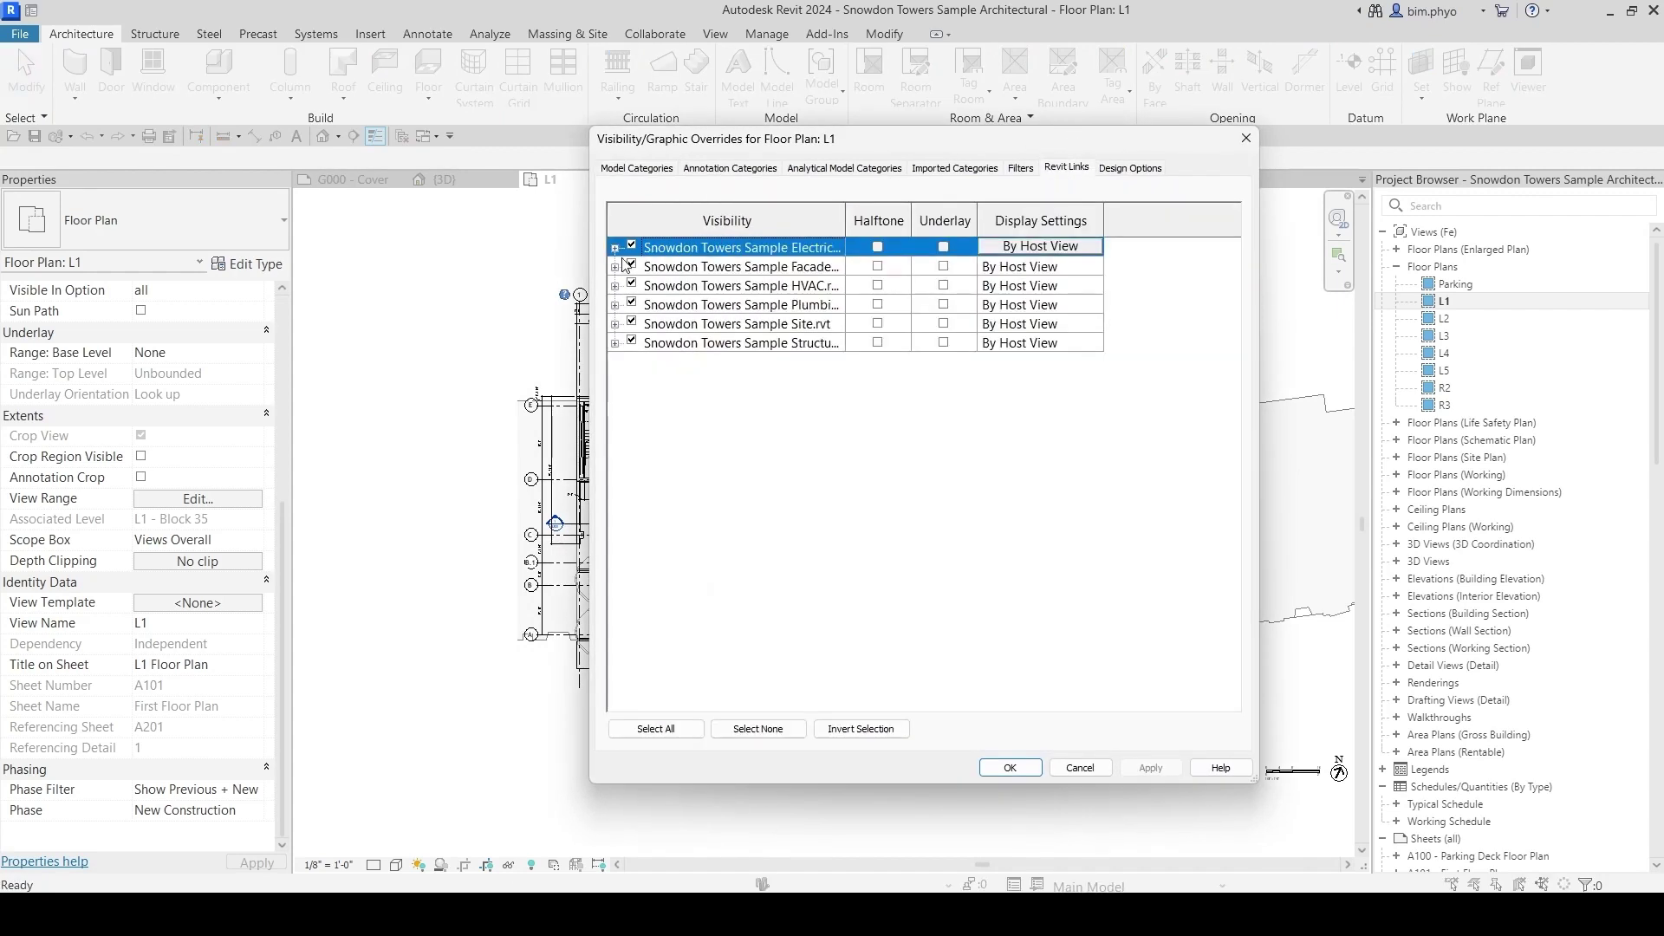
left_click(632, 266)
left_click(631, 285)
left_click(632, 304)
left_click(632, 324)
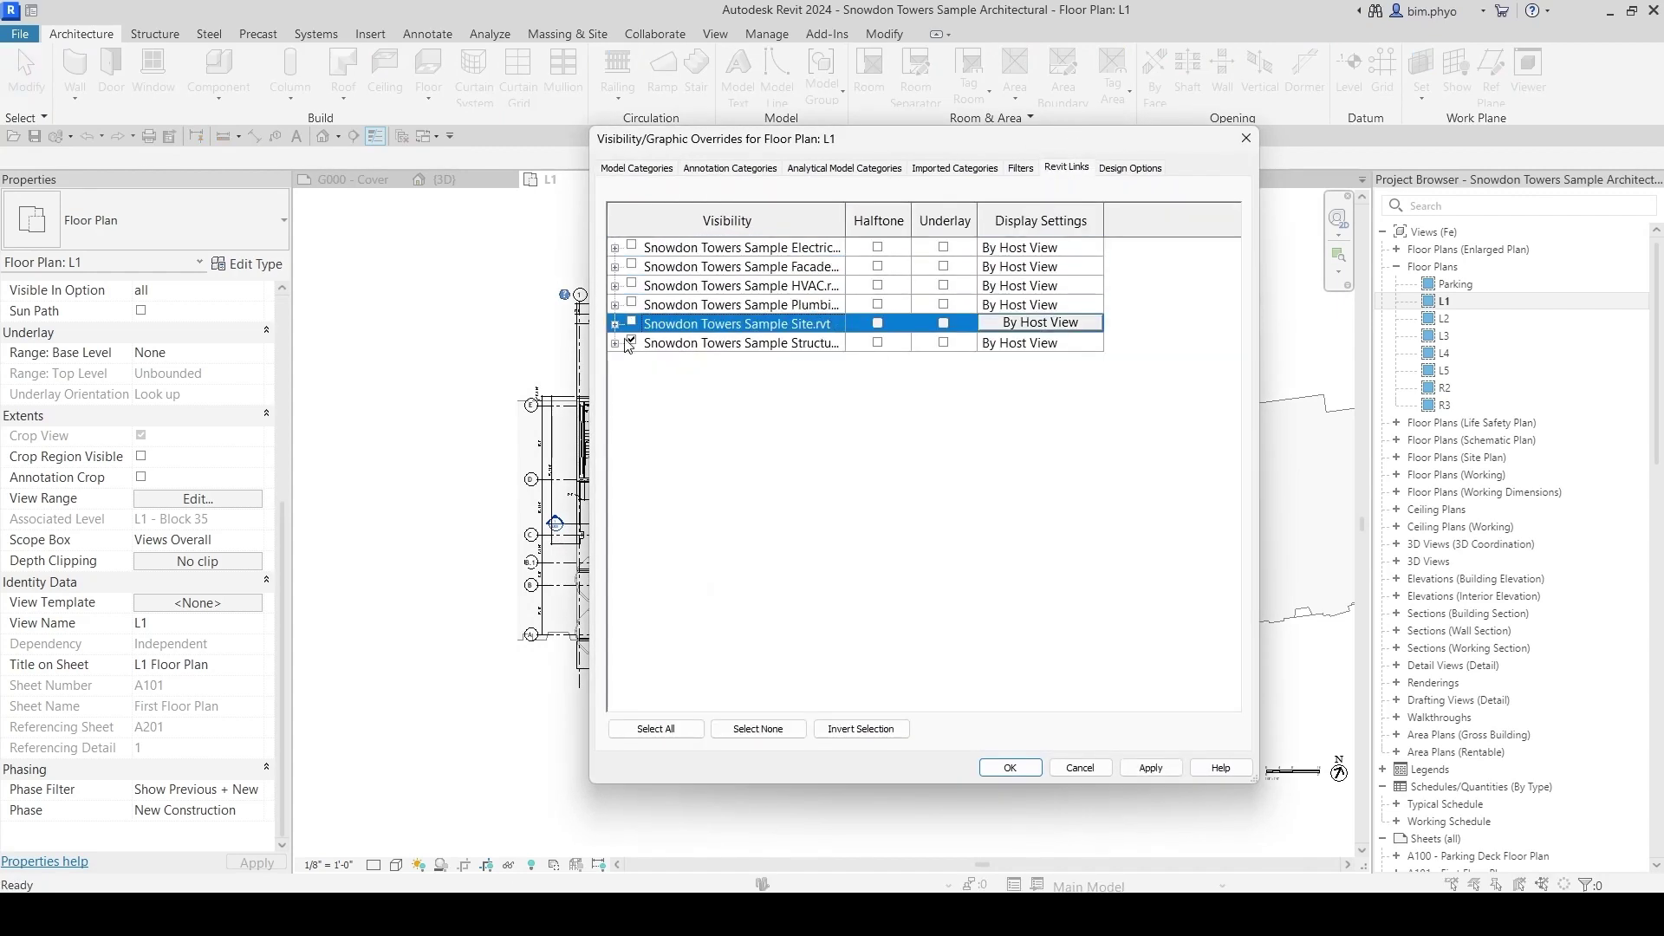
left_click(632, 344)
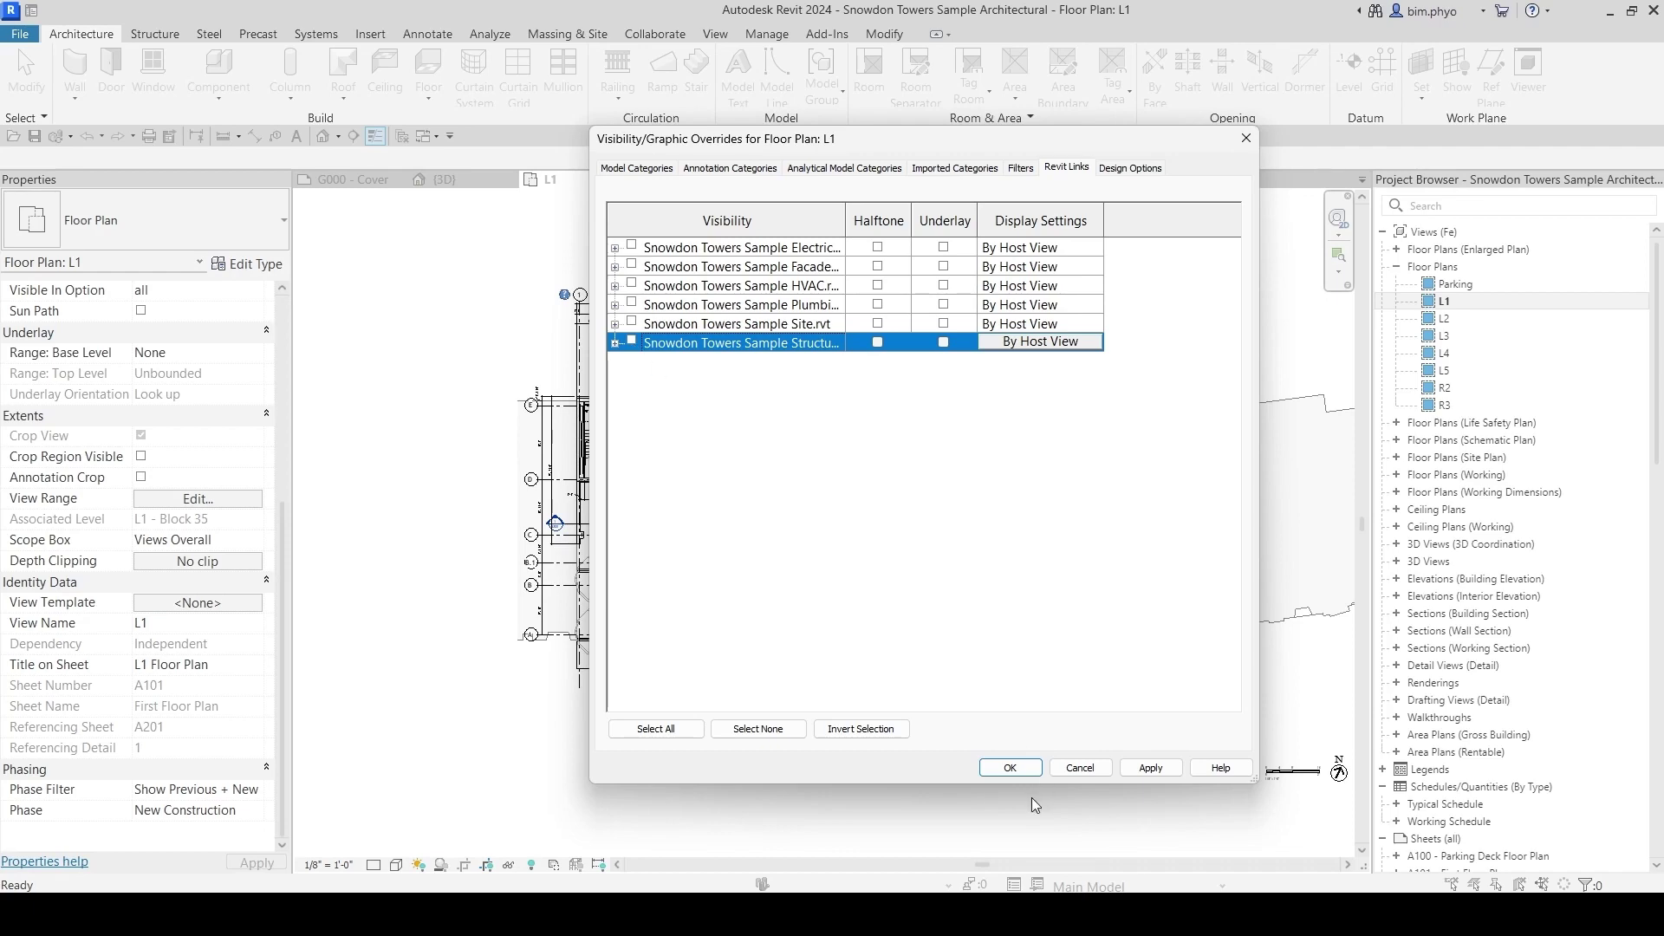
left_click(1010, 768)
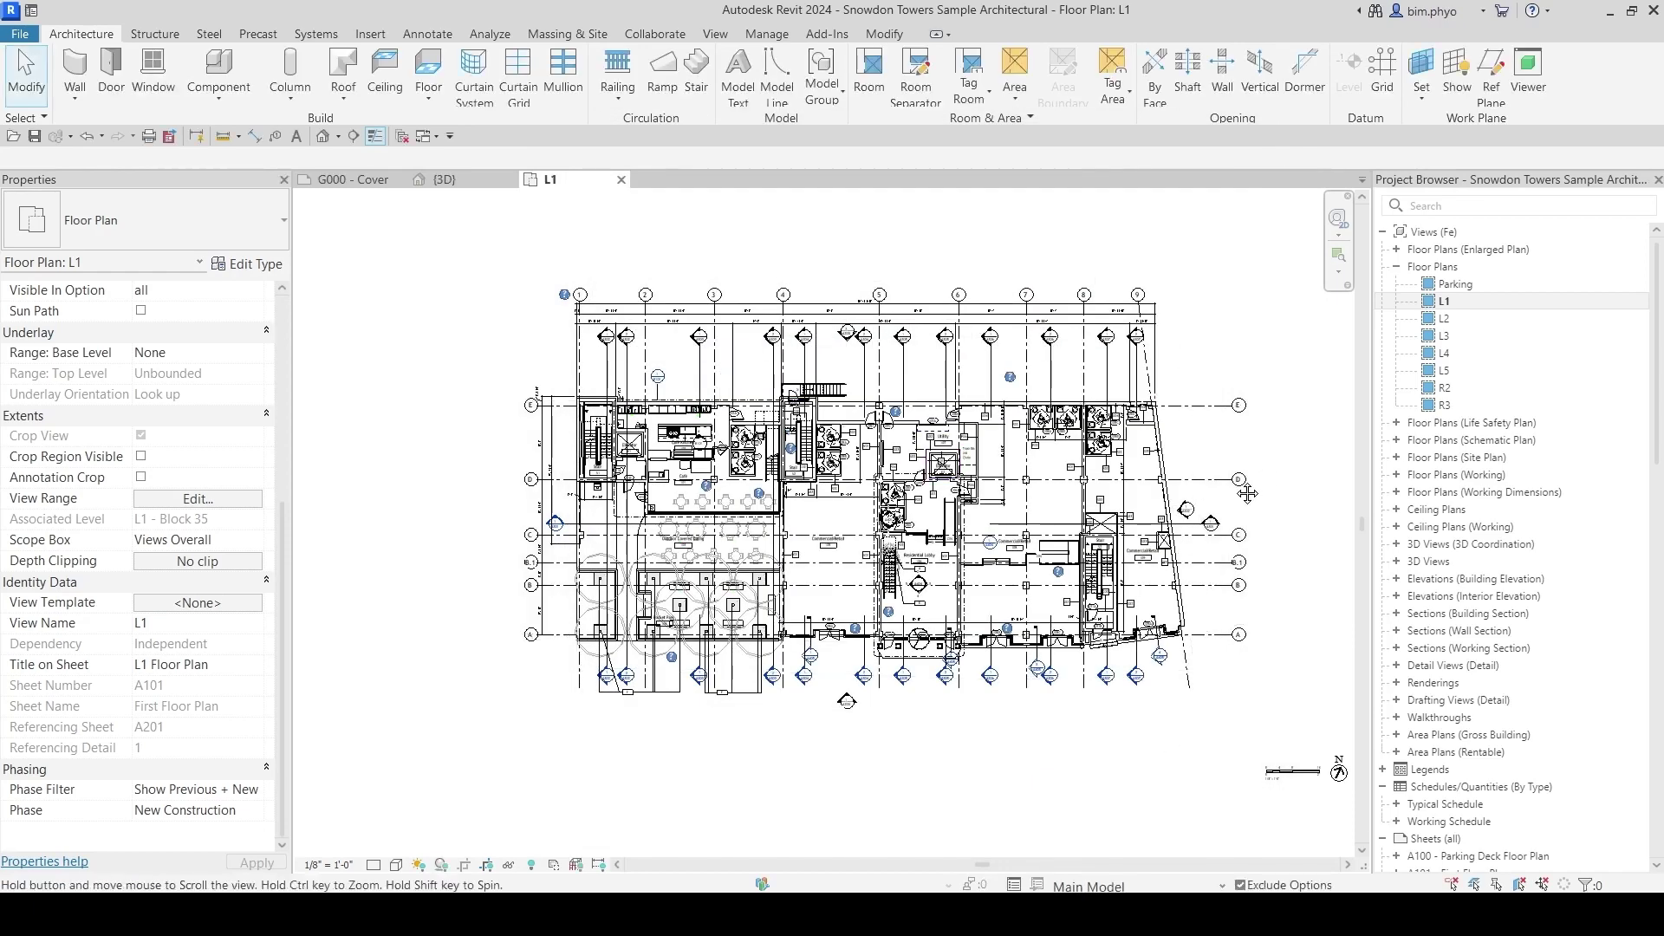
Select the exterior stair and its railing above door S22A with a selection box, and clear the selection
middle_click_drag(1247, 493, 1142, 541)
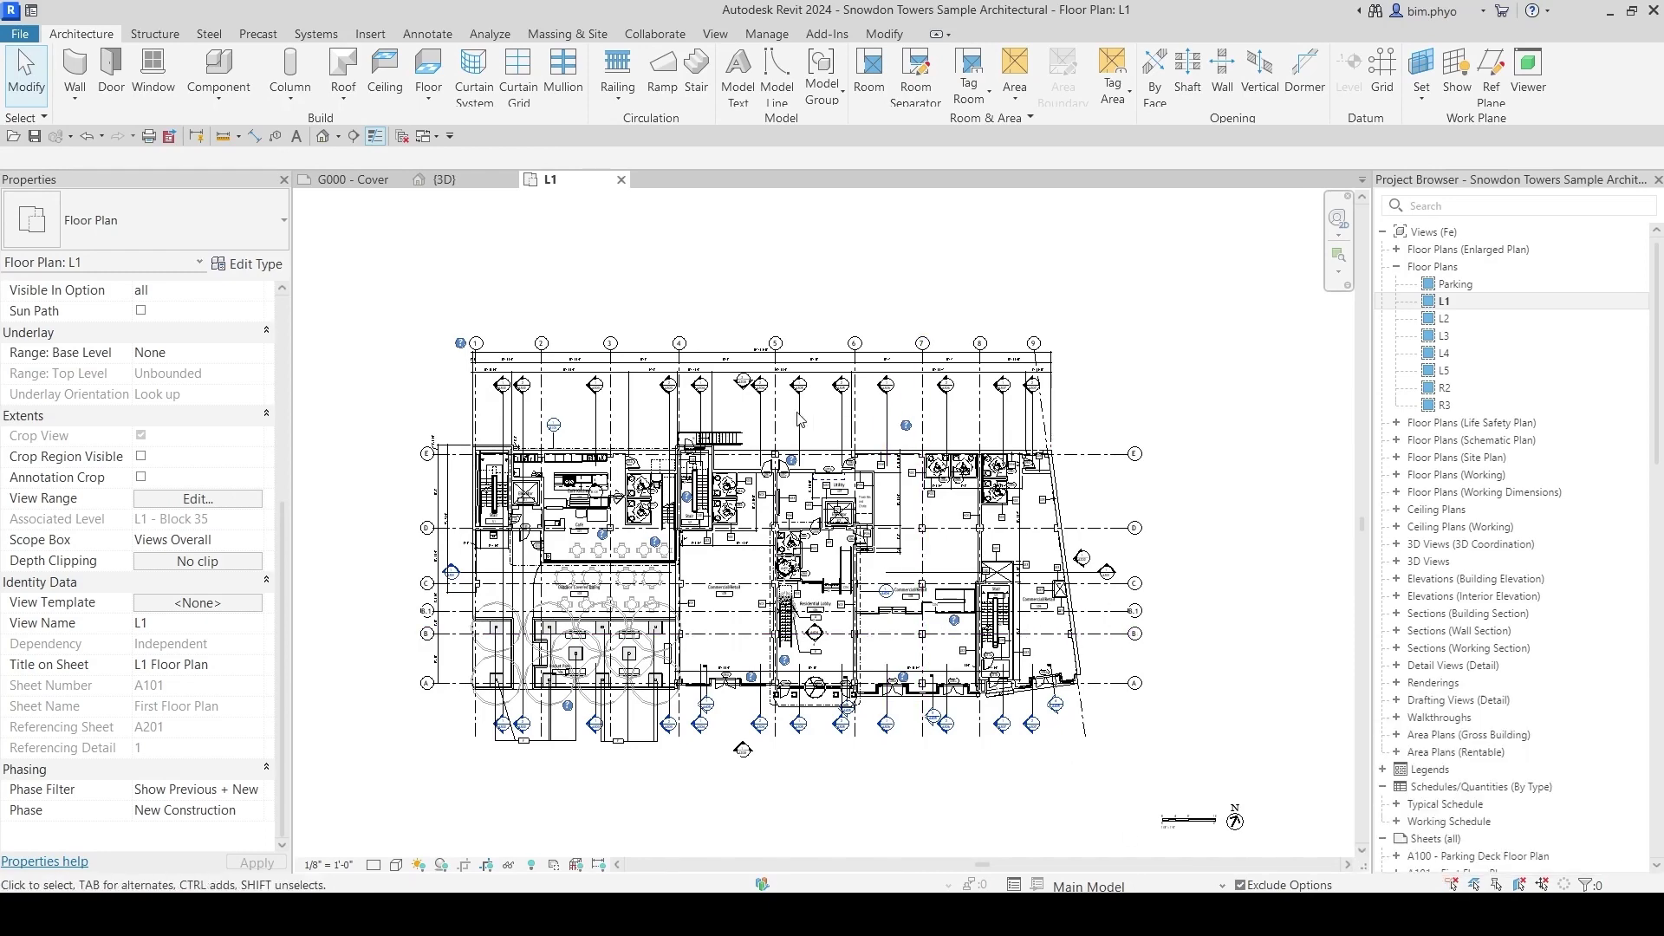
middle_click_drag(739, 417, 795, 380)
scroll(795, 379, "up", 6)
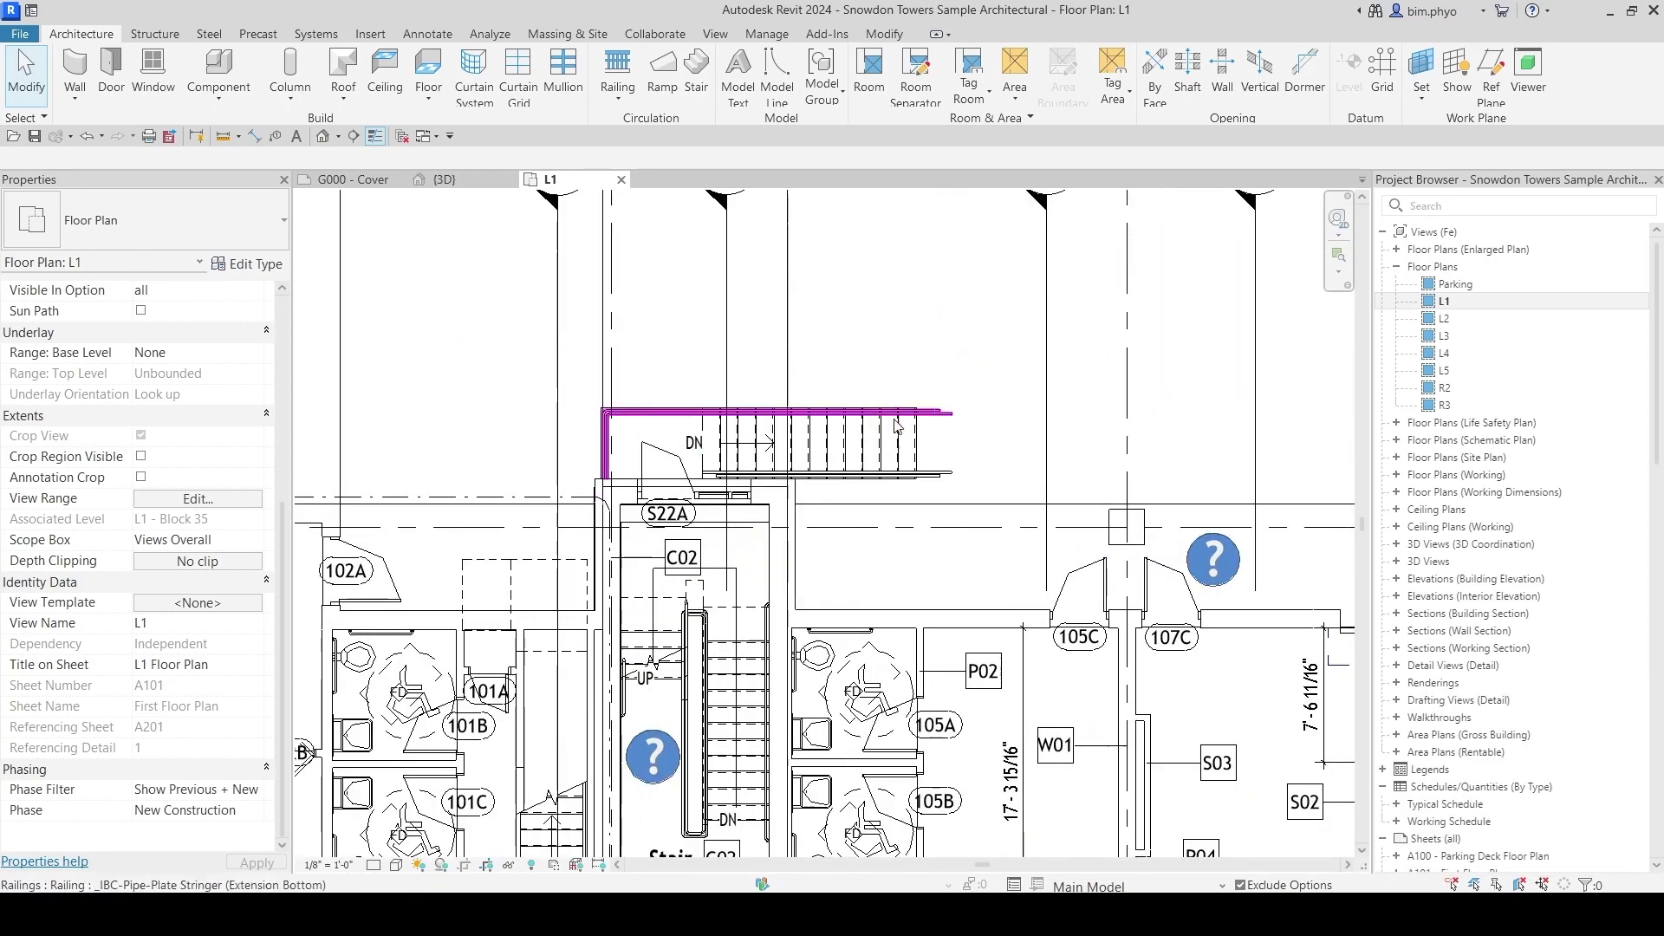
left_click_drag(827, 419, 676, 451)
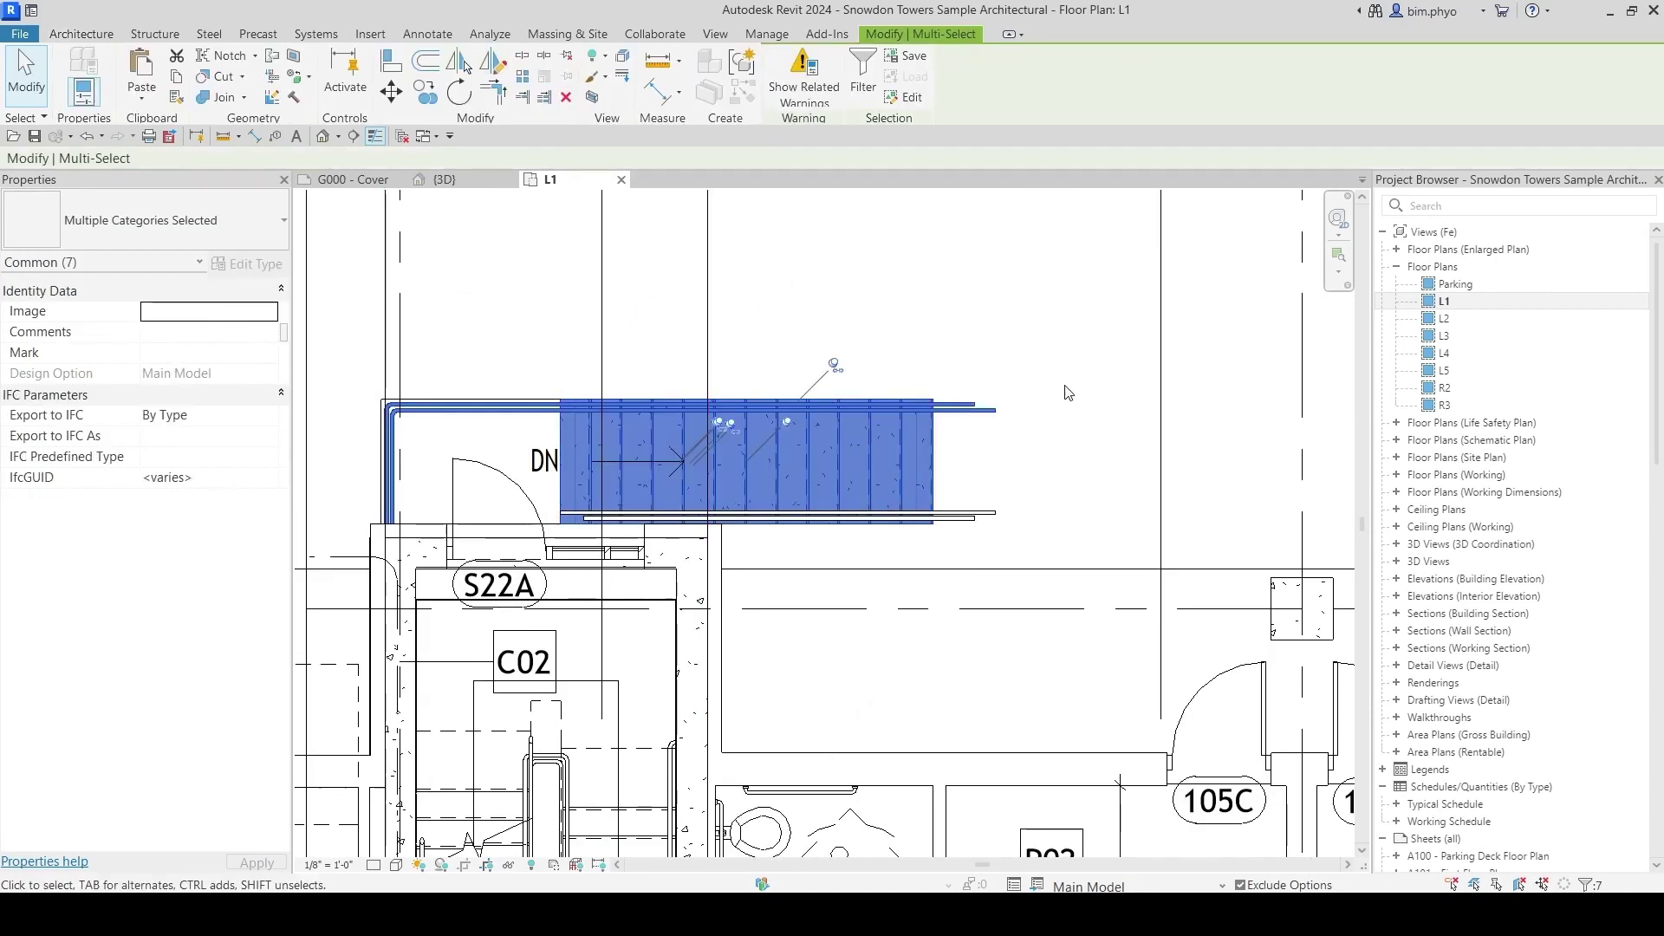
left_click(995, 346)
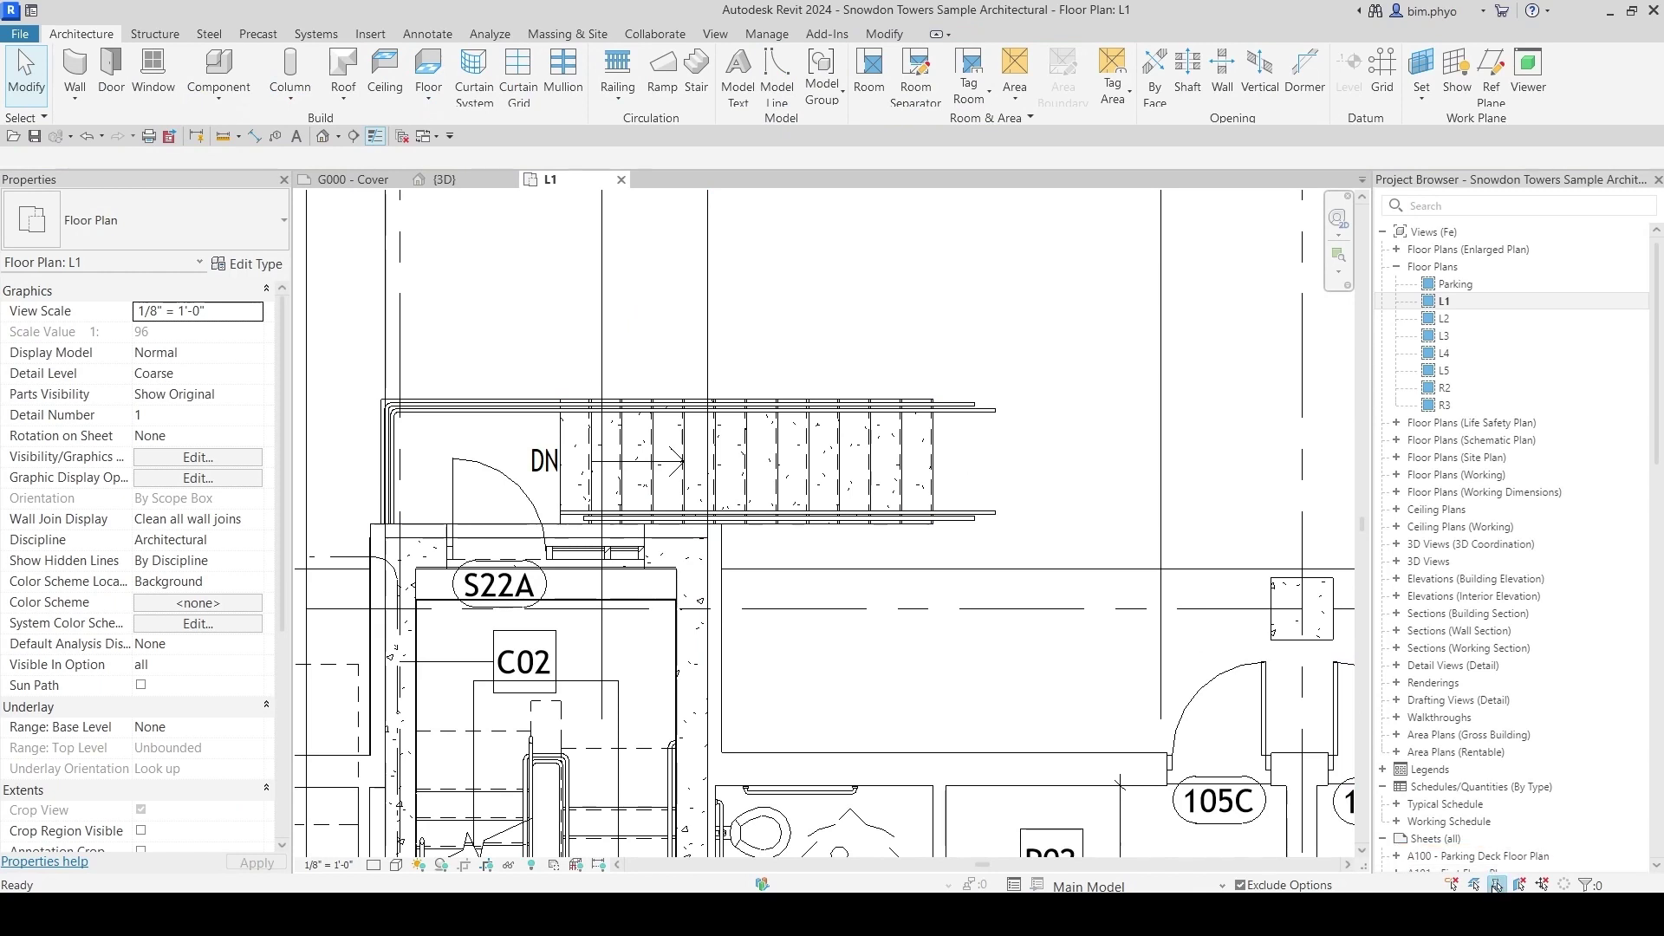
Turn off selection of pinned elements, box-select the exterior stair area above door S22A again, and clear the selection
left_click(1496, 884)
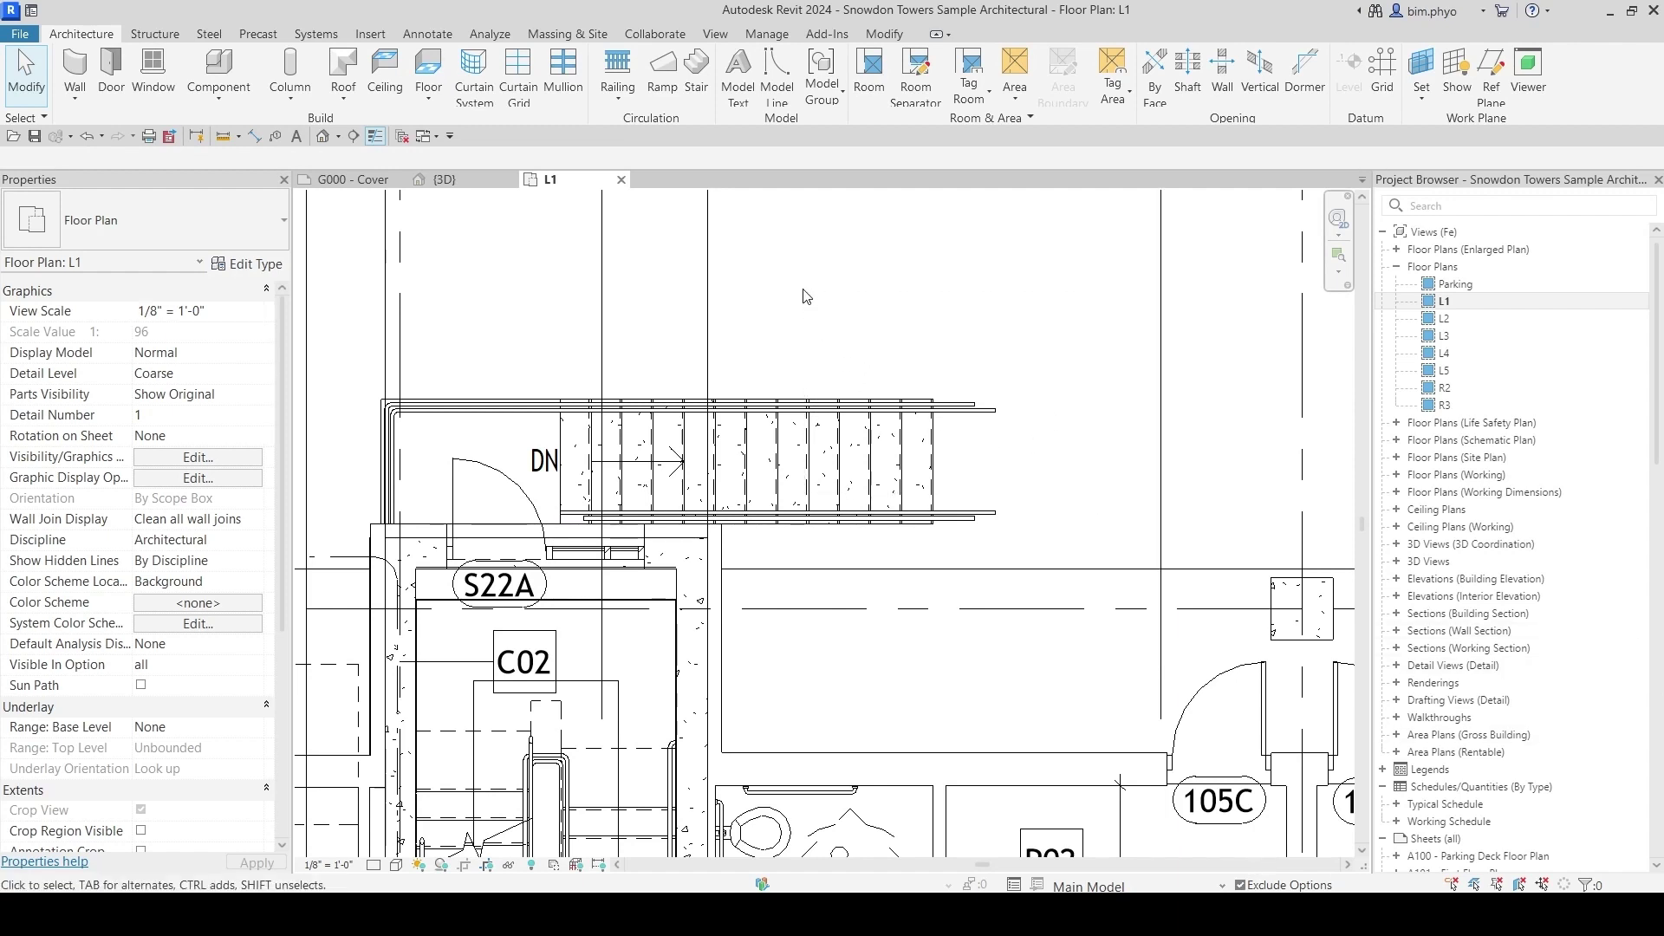
left_click_drag(331, 360, 1116, 553)
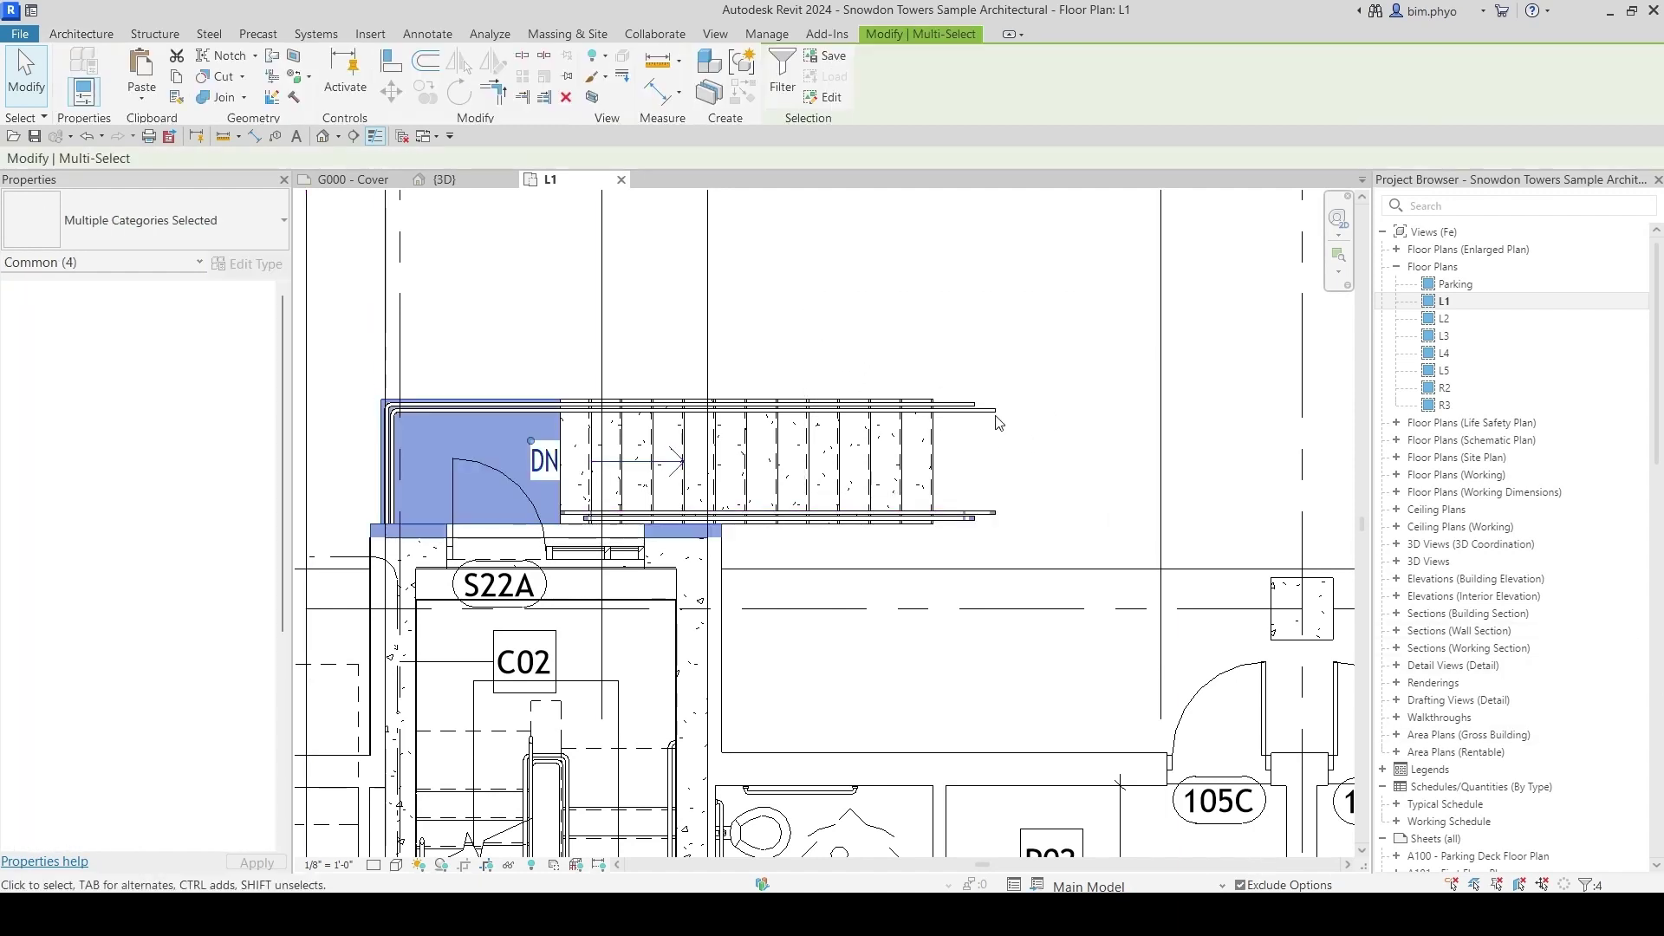
left_click(1022, 440)
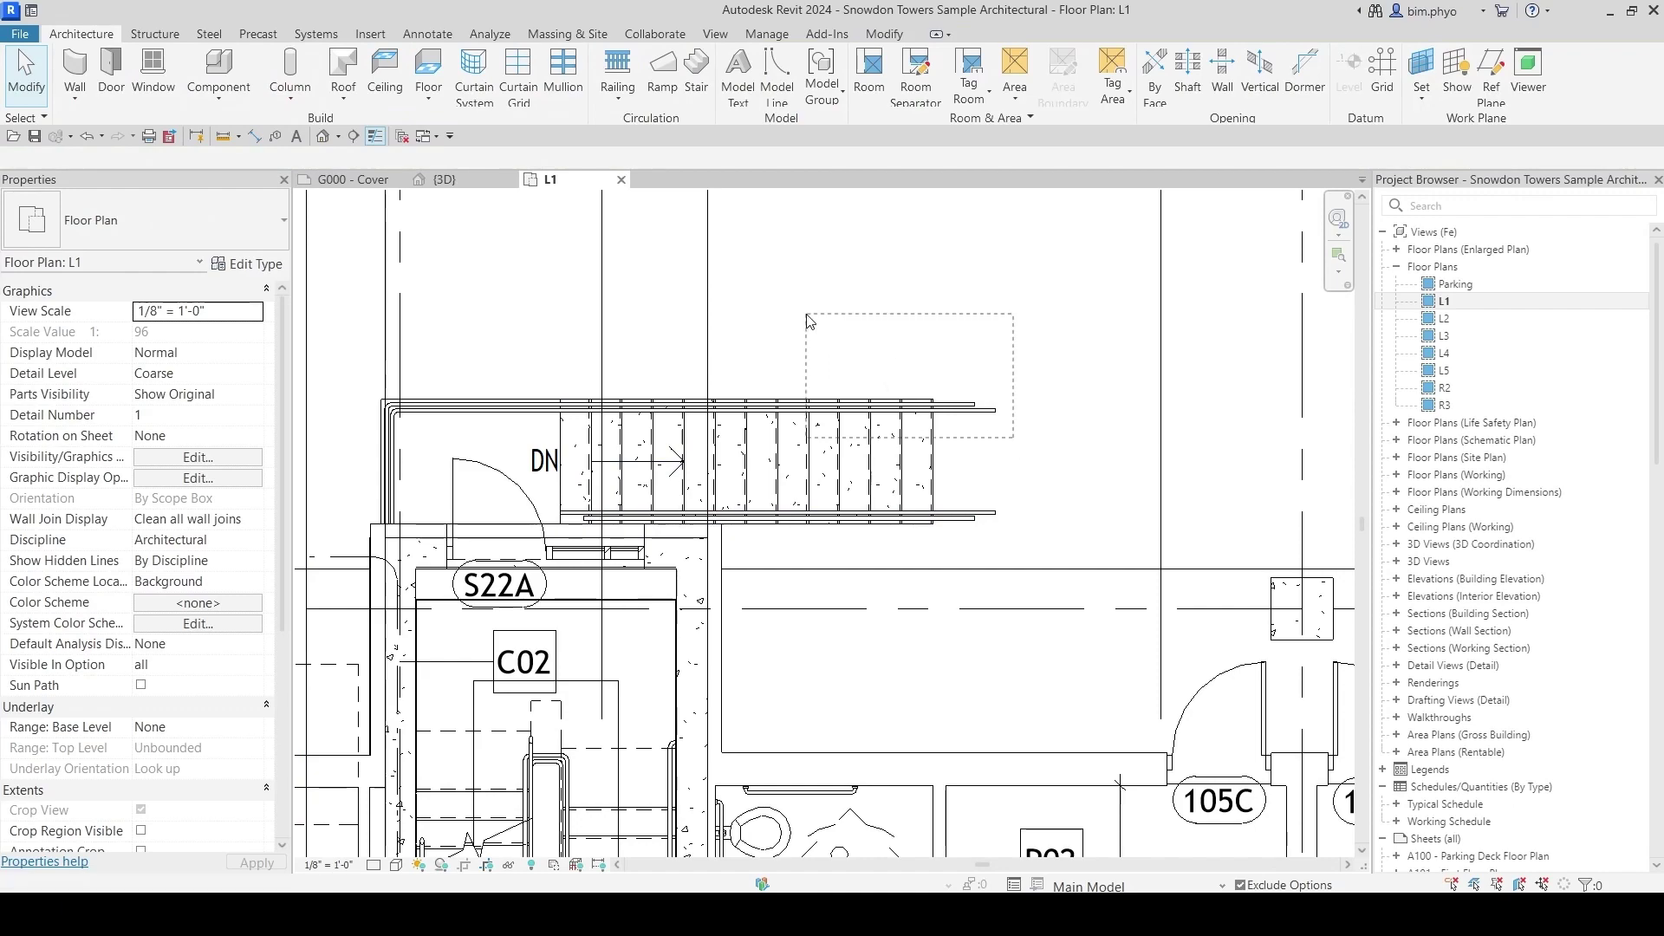
scroll(1077, 469, "down", 5)
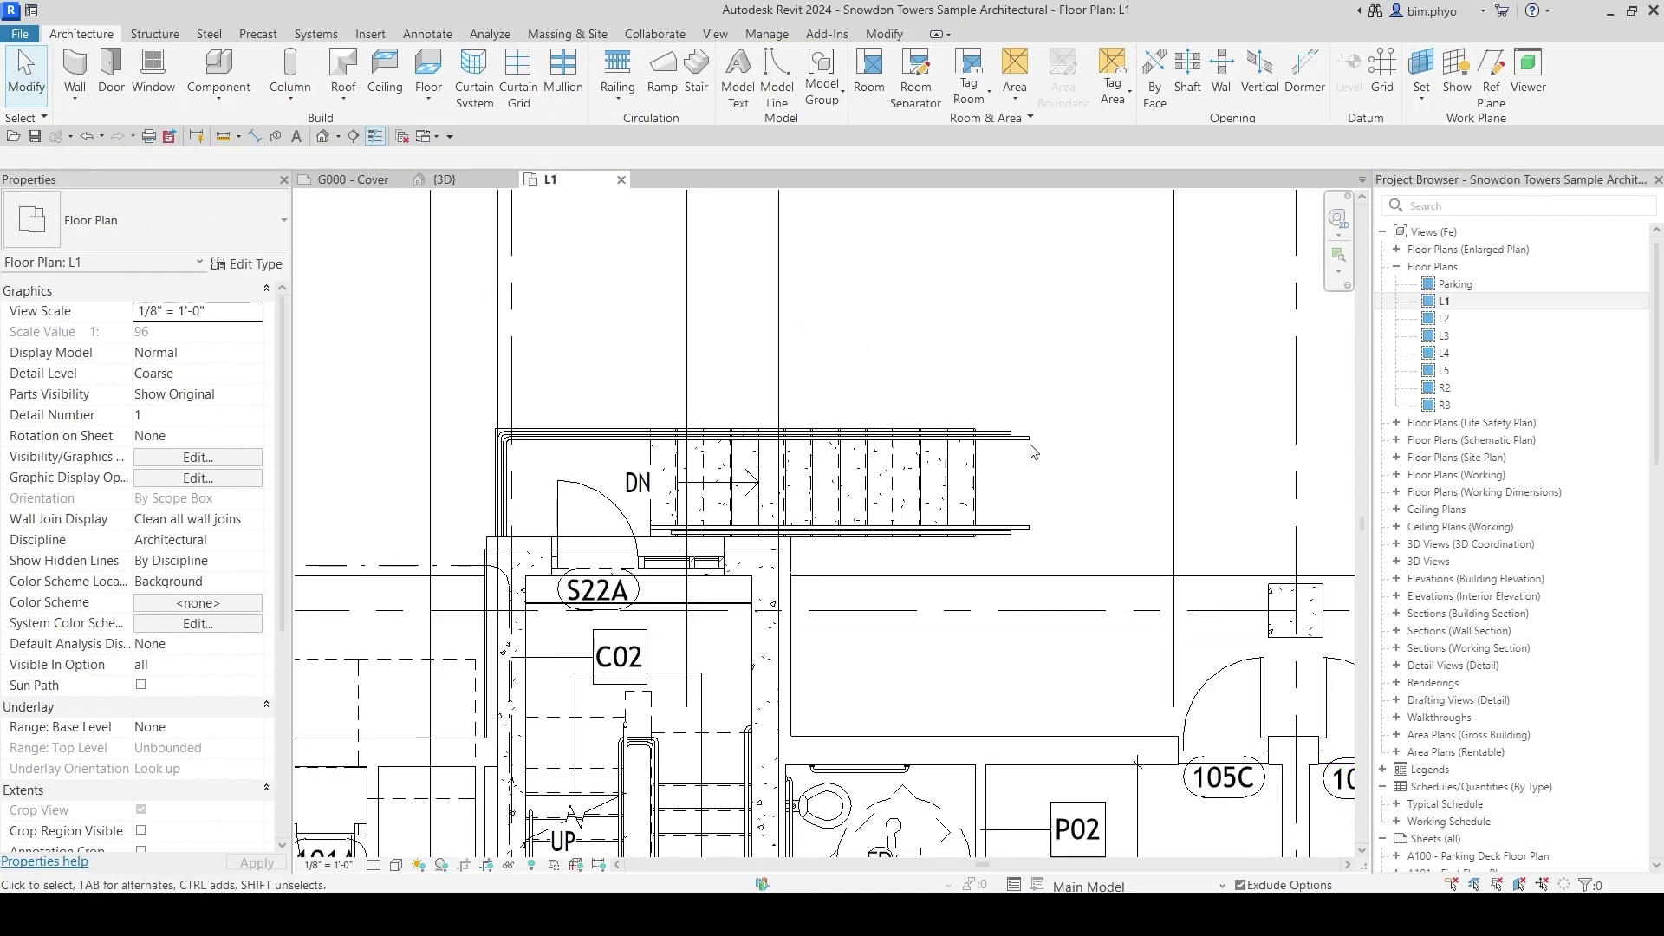
scroll(1077, 469, "down", 4)
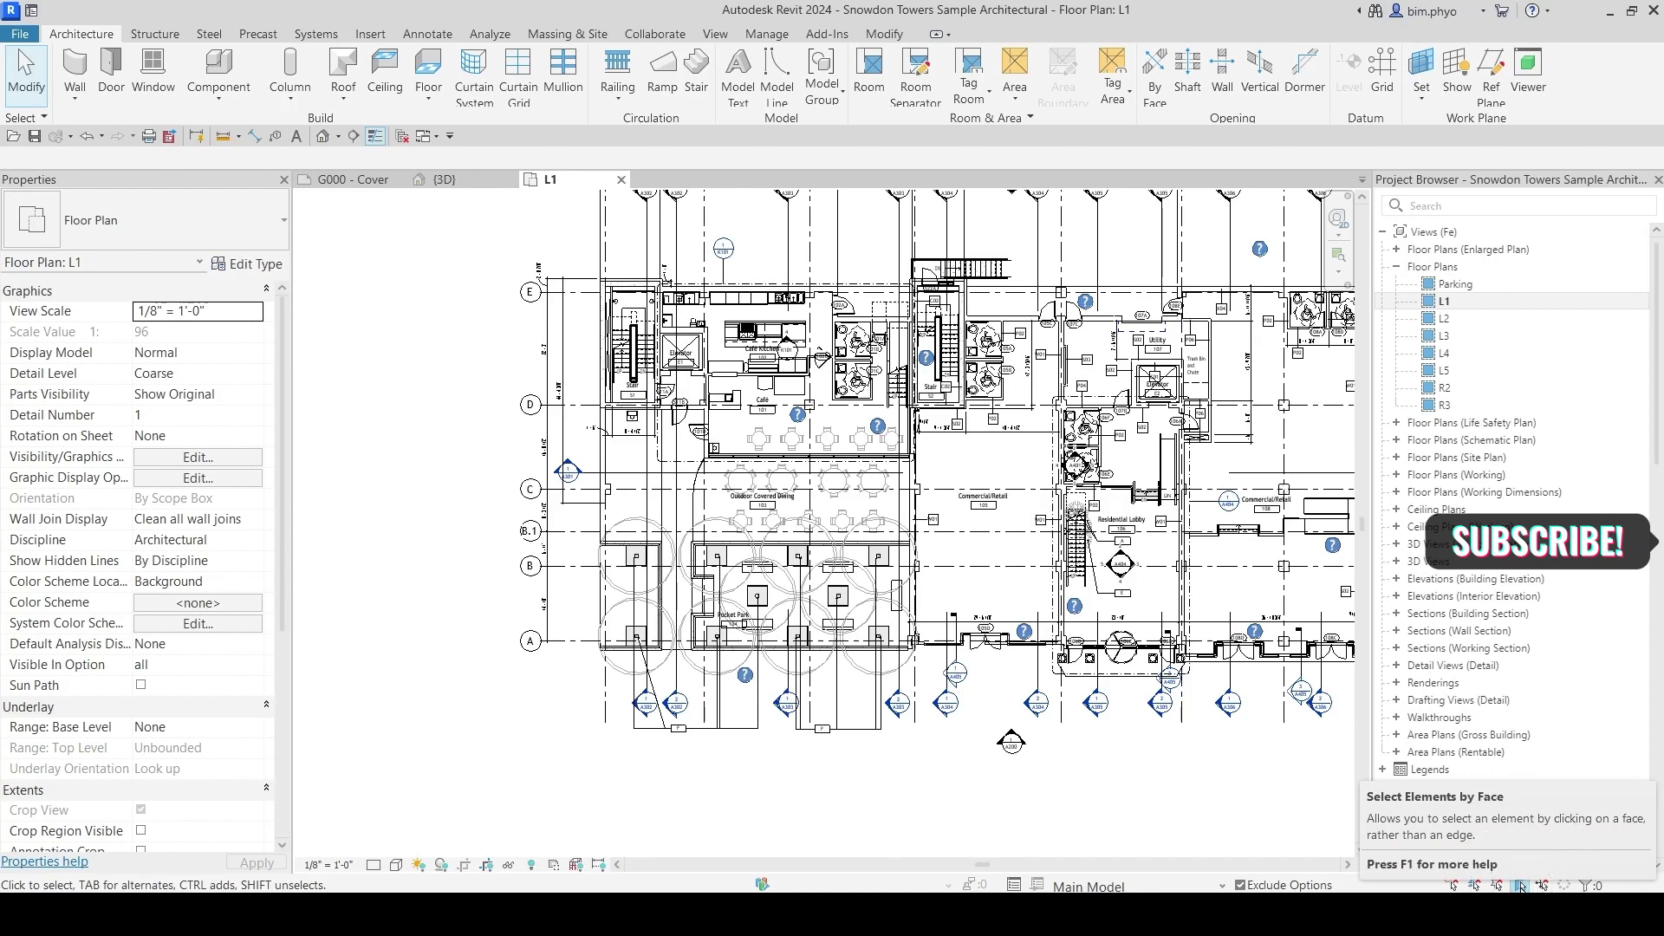
Hide the Facade and Site linked models in the {3D} view's visibility overrides
left_click(473, 180)
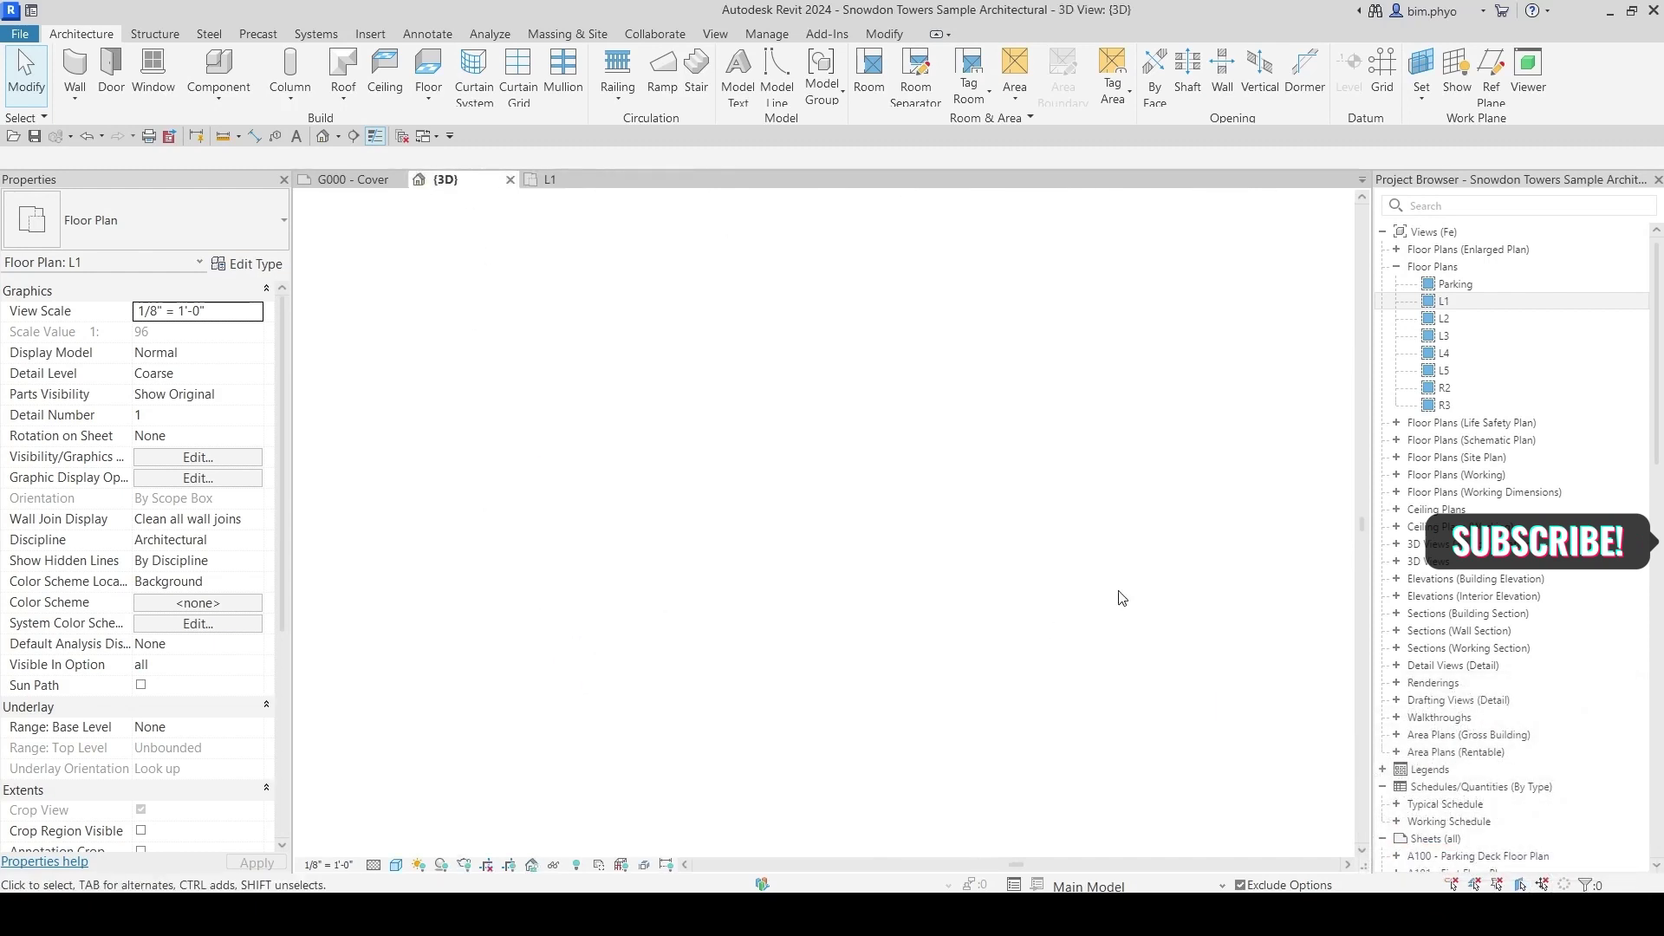
middle_click_drag(1076, 614, 1099, 674)
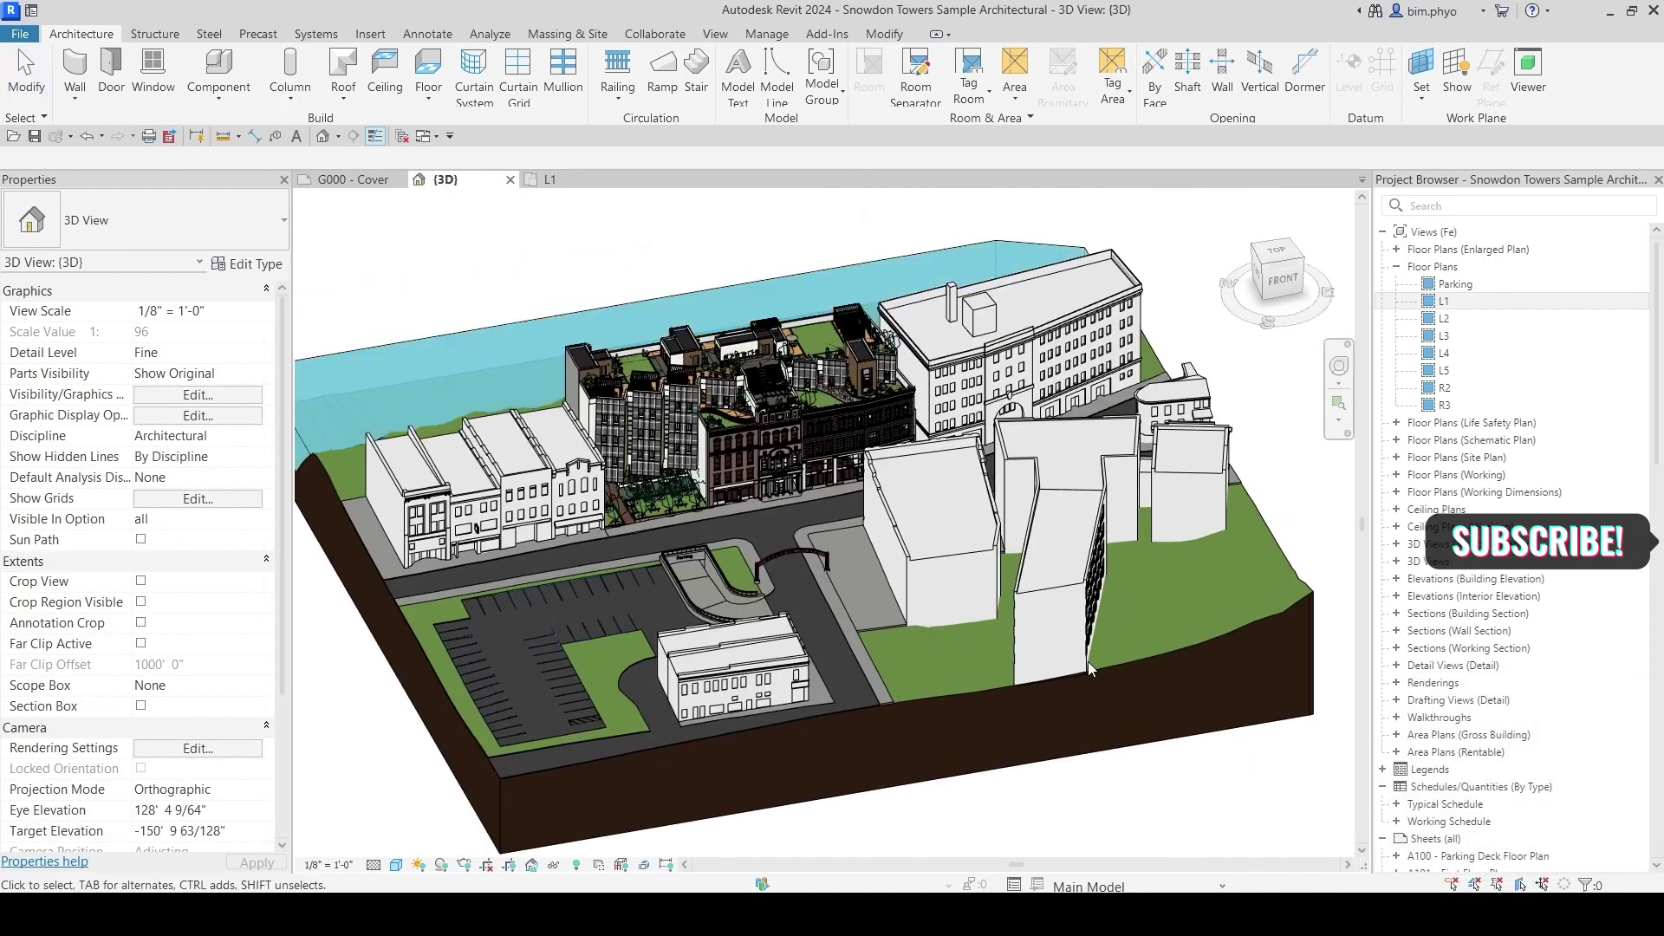
key("v")
key("v")
left_click(1065, 168)
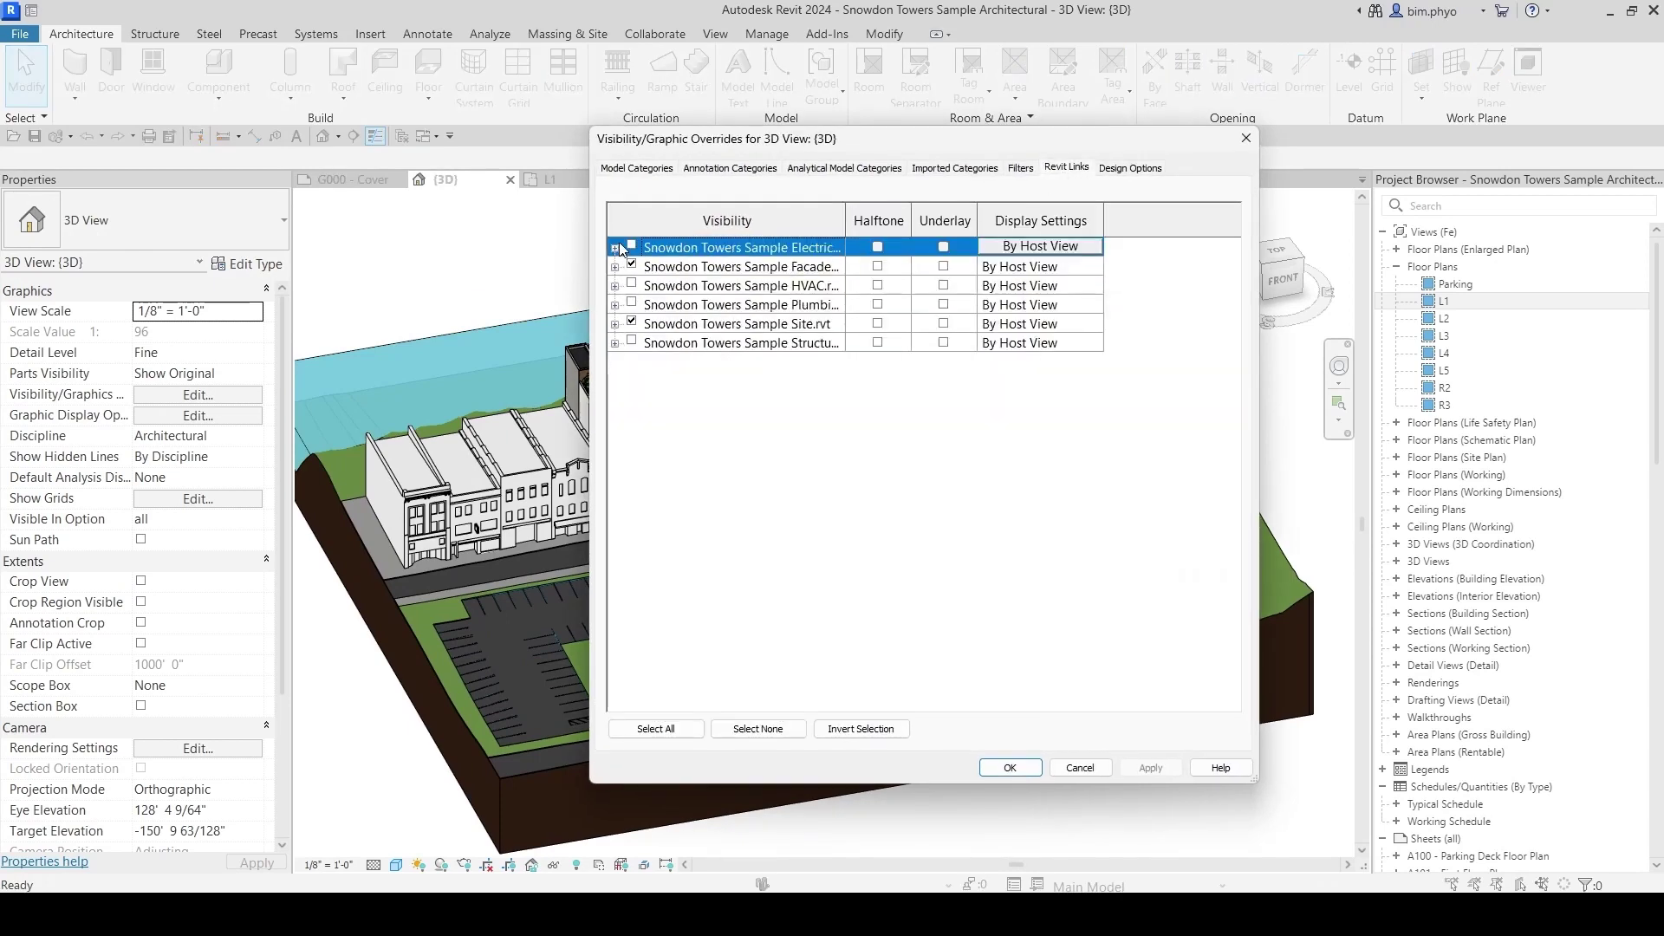
key("Down")
key("Down")
key("Down")
key("Down")
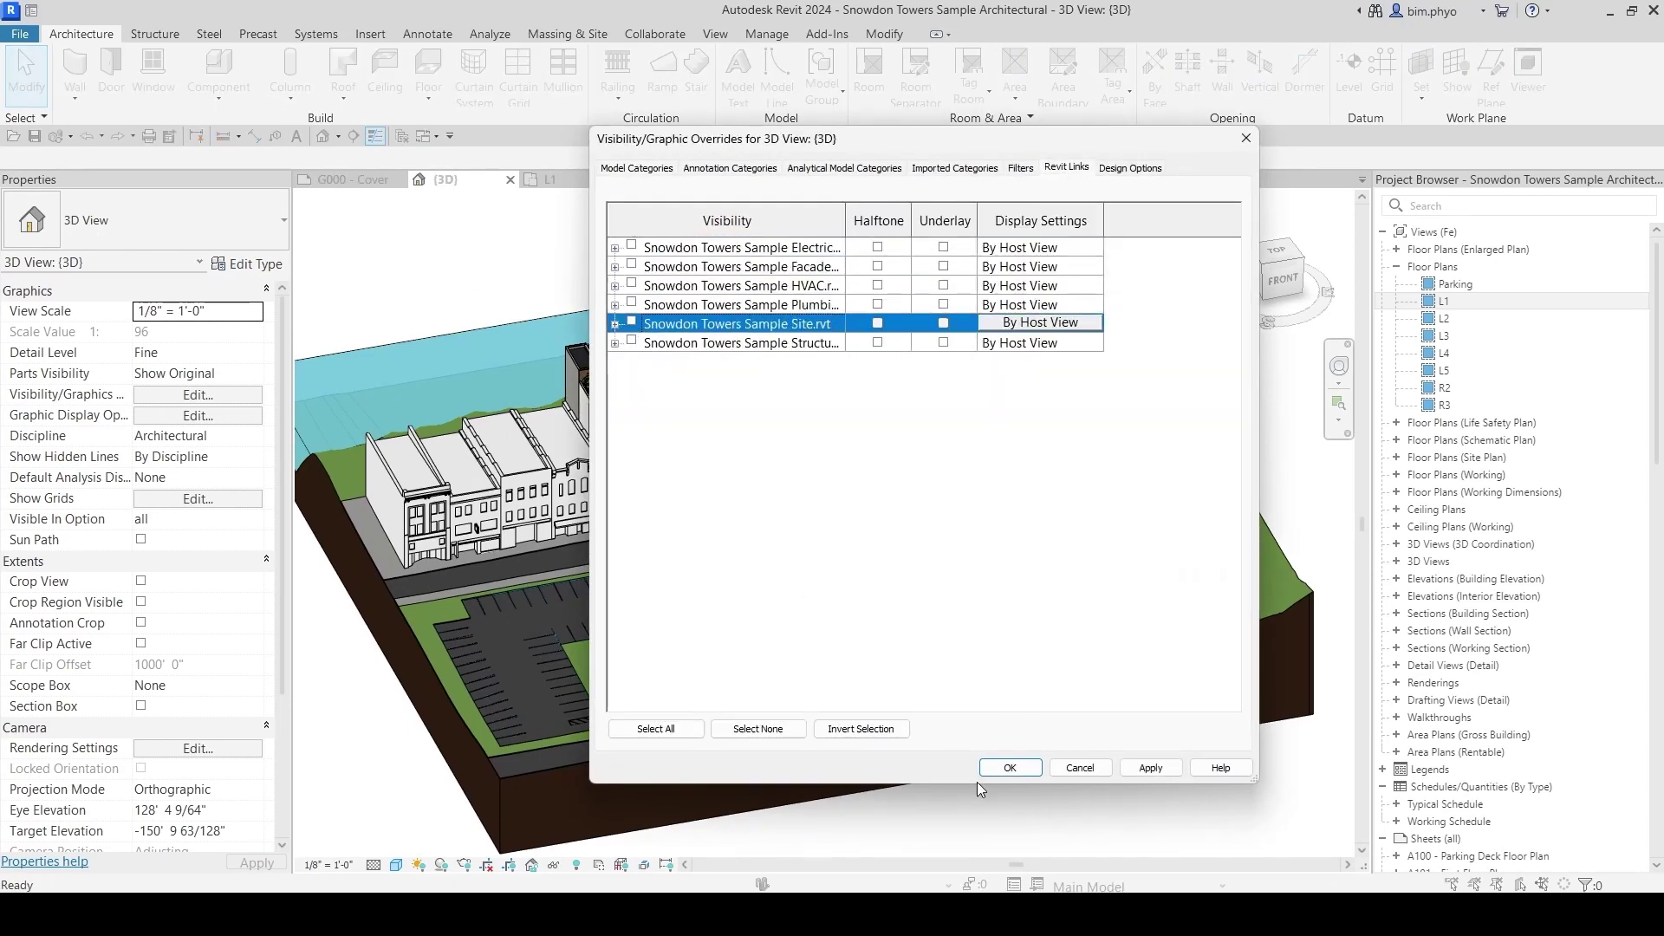
left_click(987, 770)
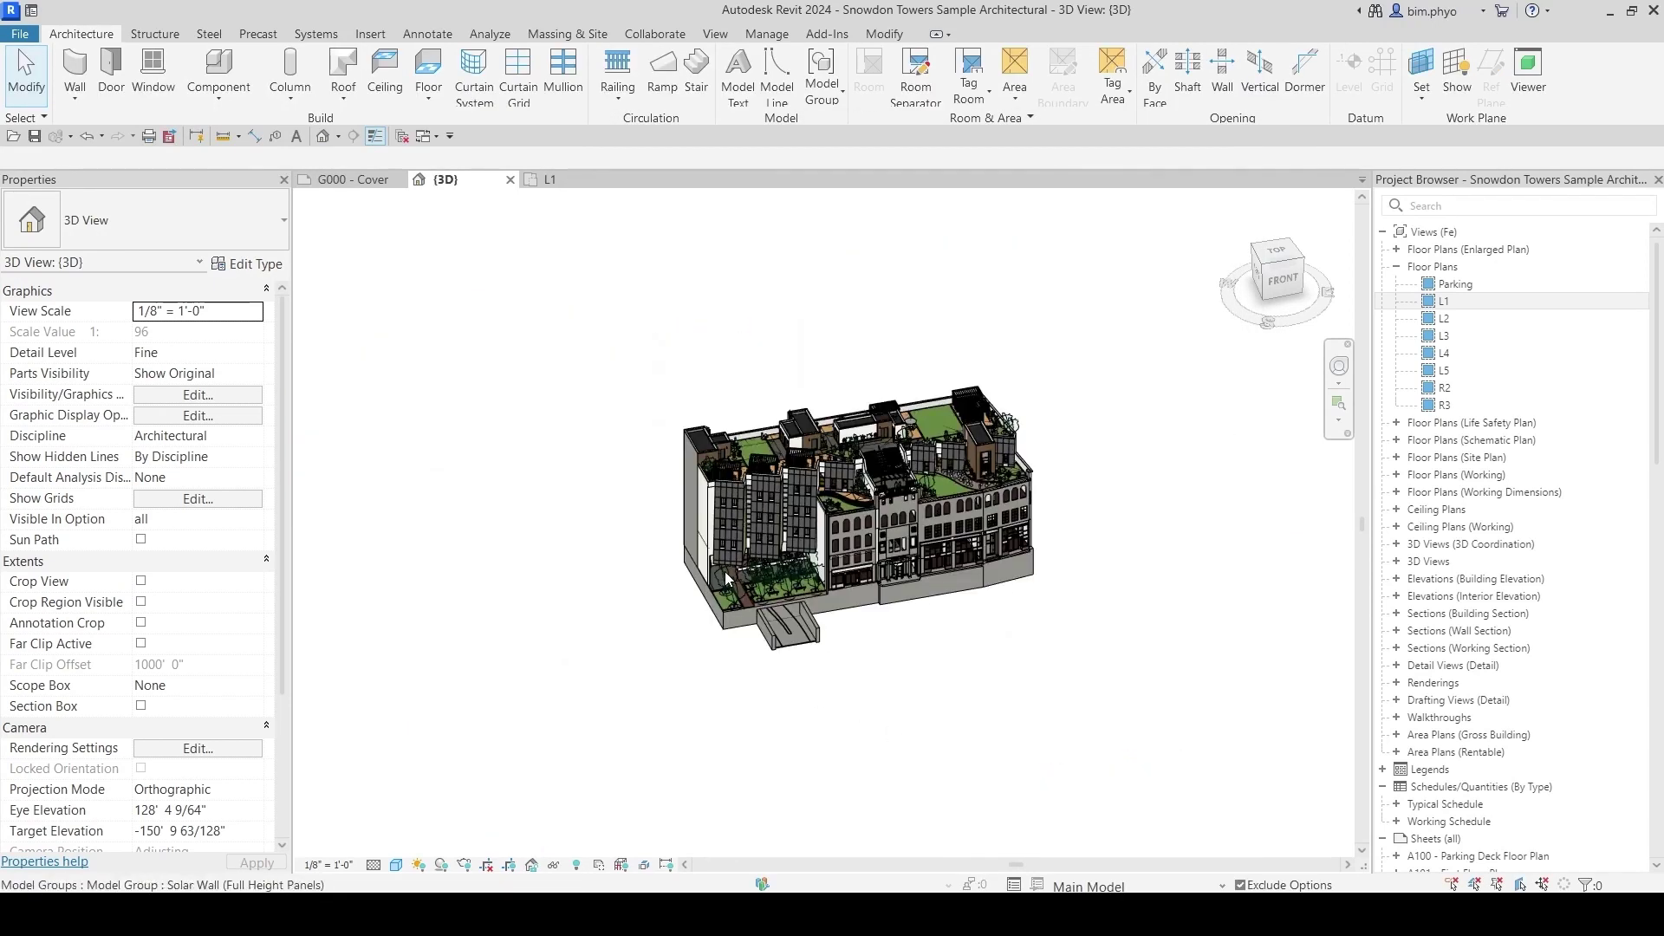
Select the 24" concrete foundation wall beside the corner lawn planter by its face, and clear the selection
scroll(725, 570, "up", 10)
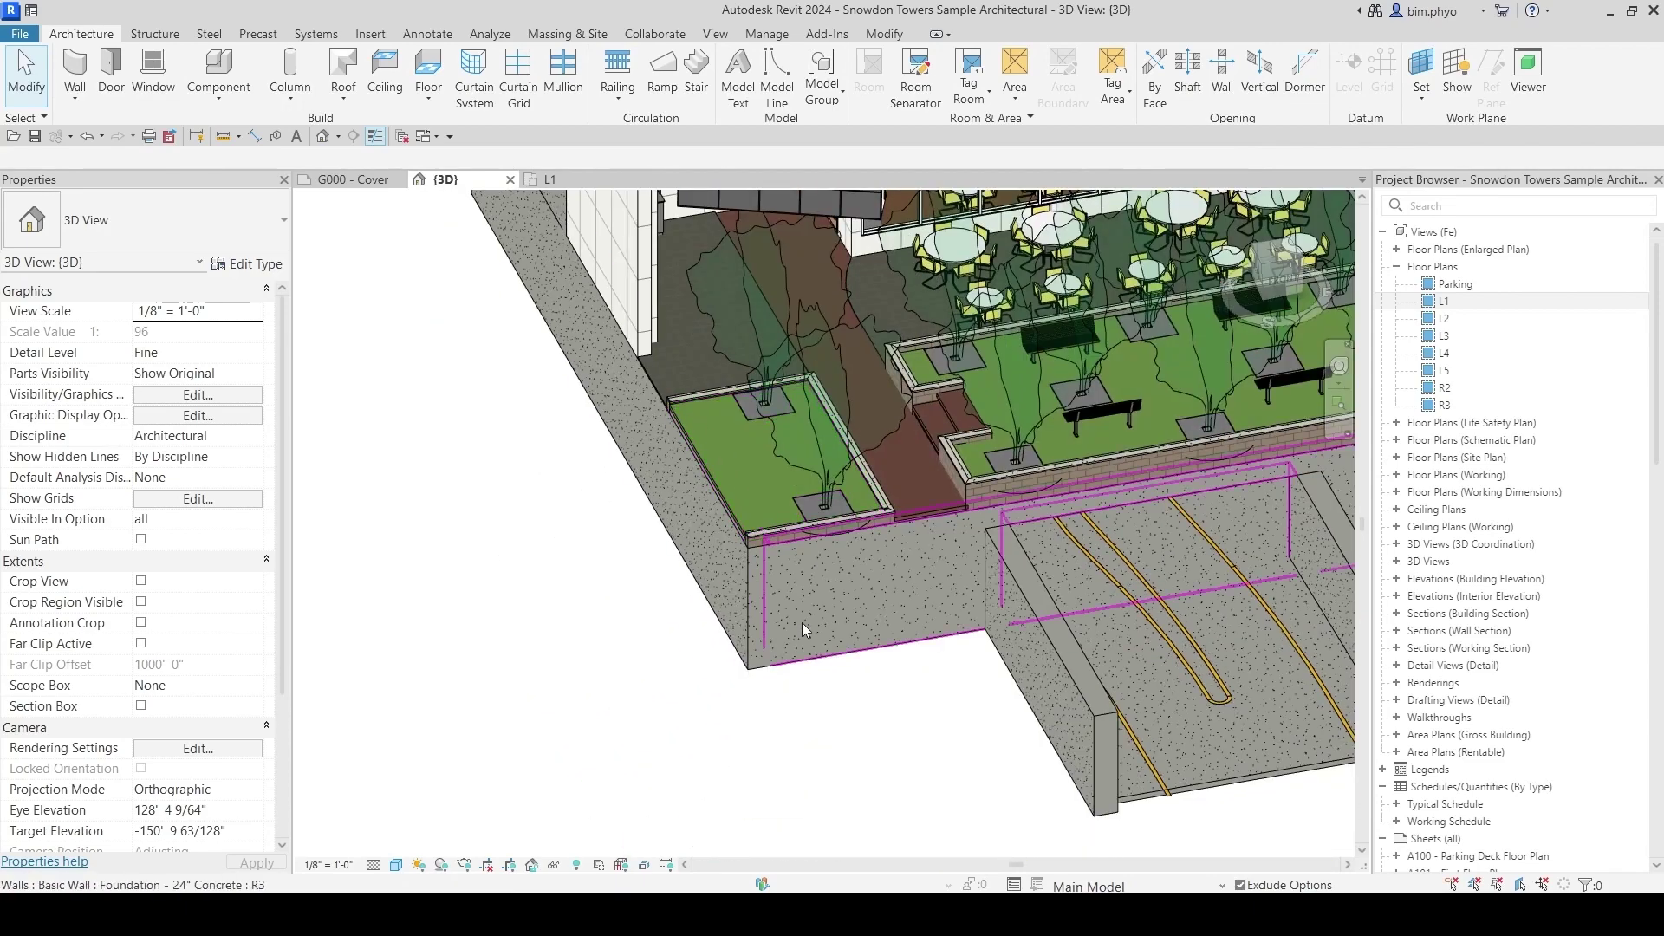
scroll(803, 610, "up", 2)
scroll(658, 566, "up", 2)
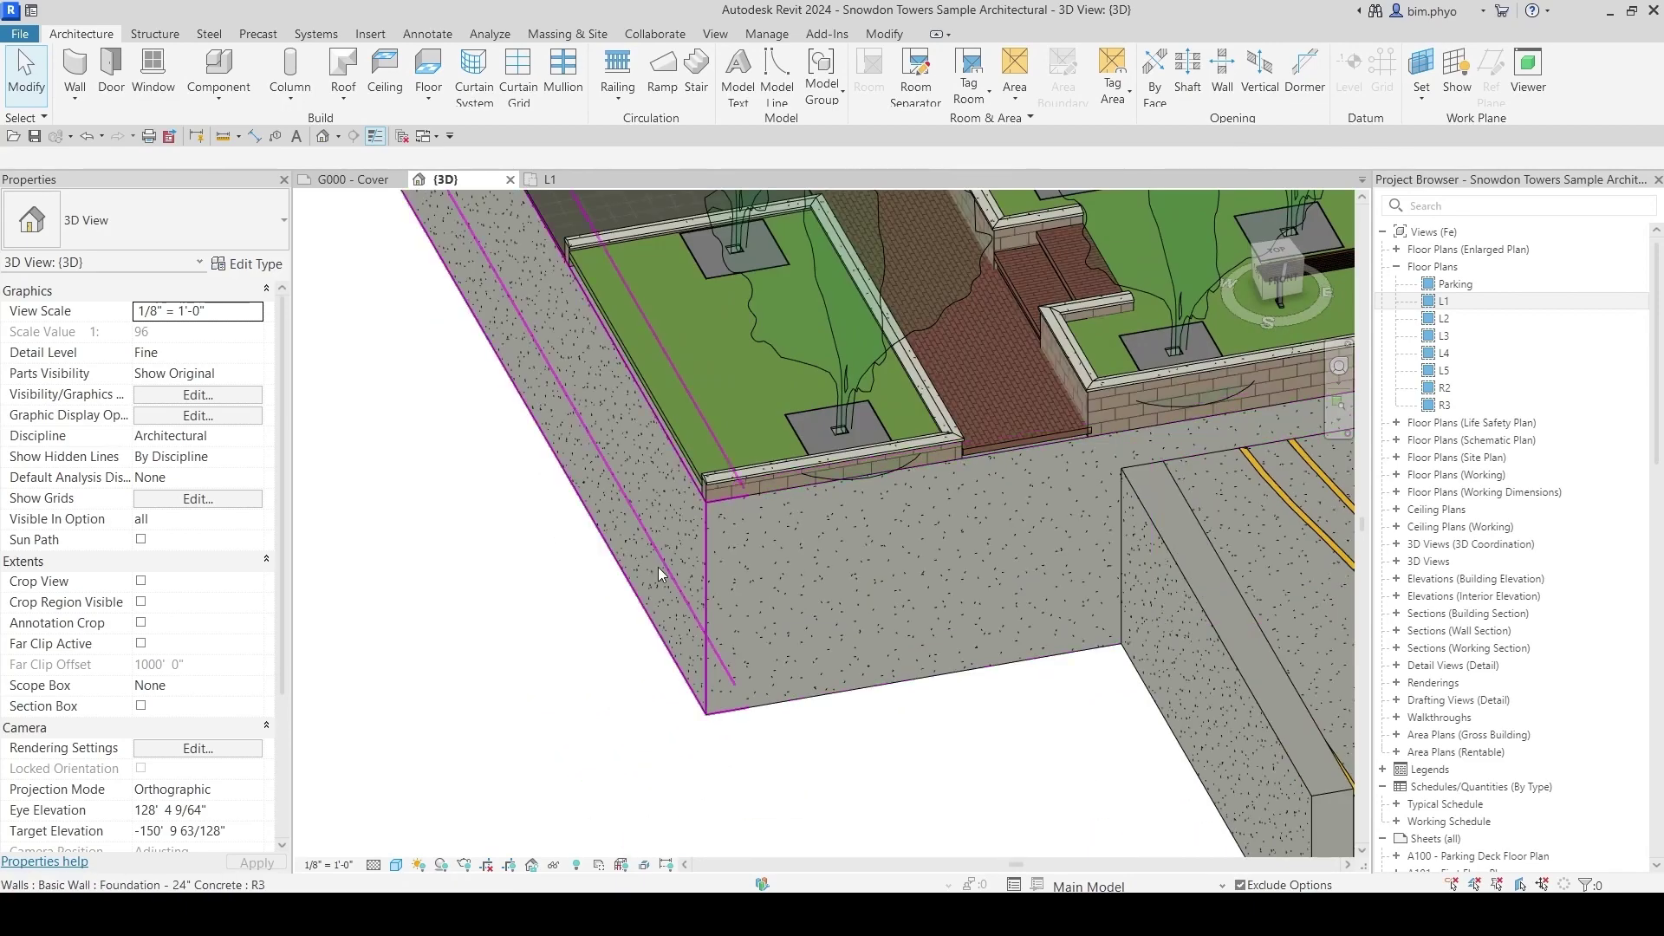
left_click(642, 472)
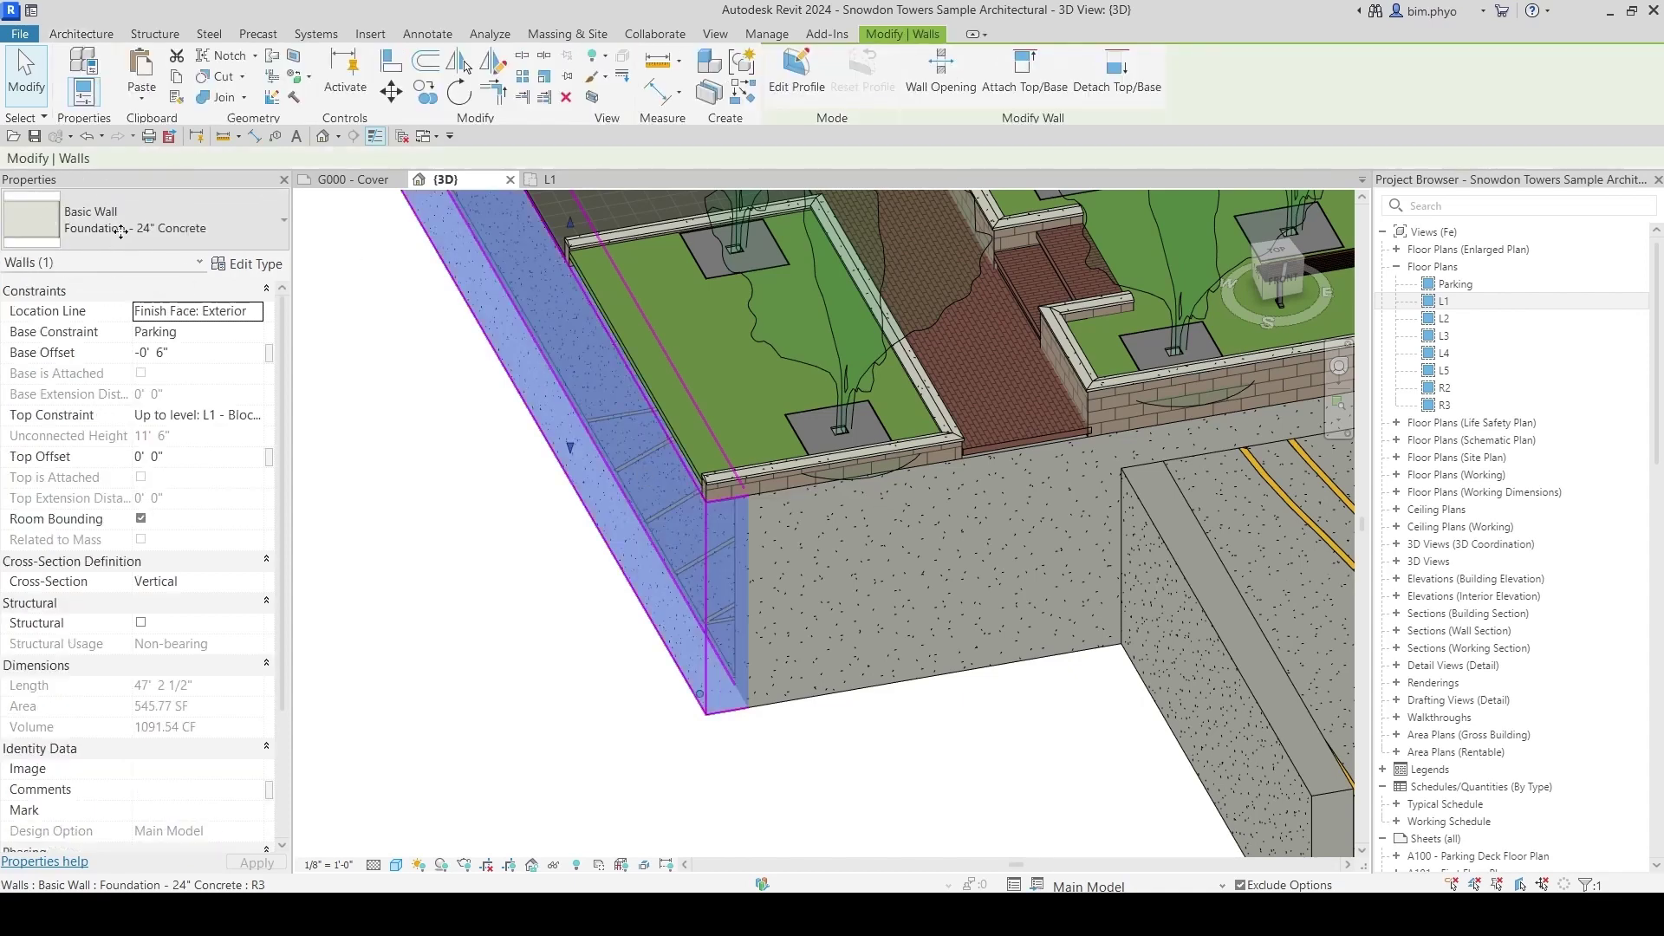
left_click(397, 575)
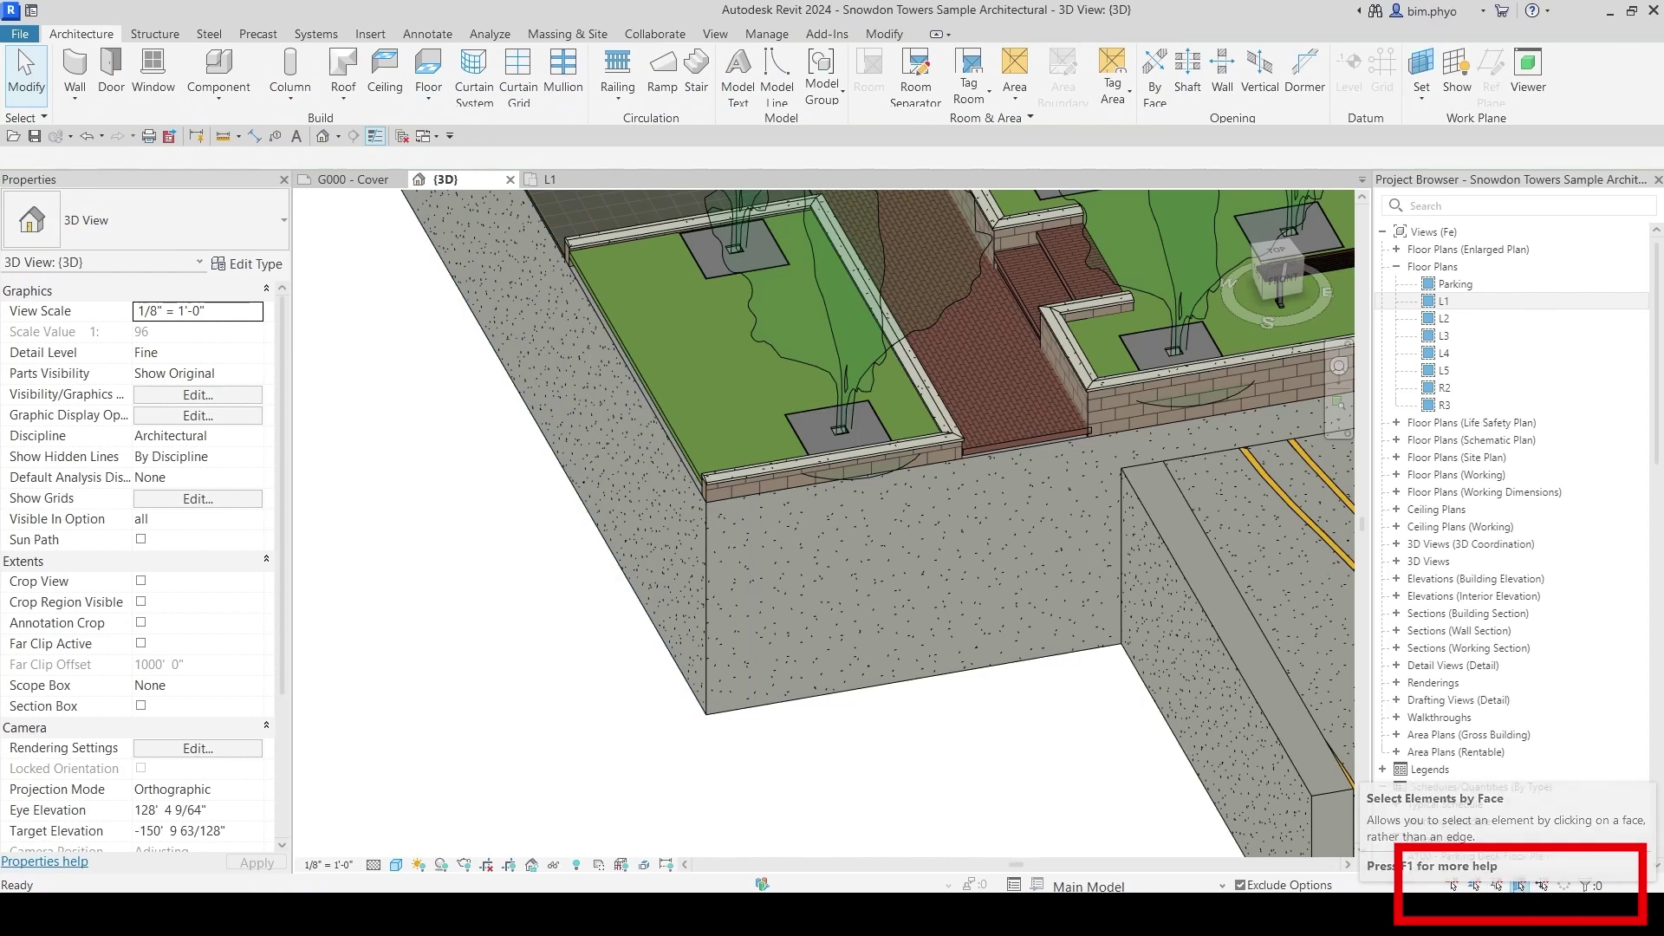
Turn off selection by face and select the side foundation wall, followed by the ramp-side foundation wall, by their edges
left_click(1521, 884)
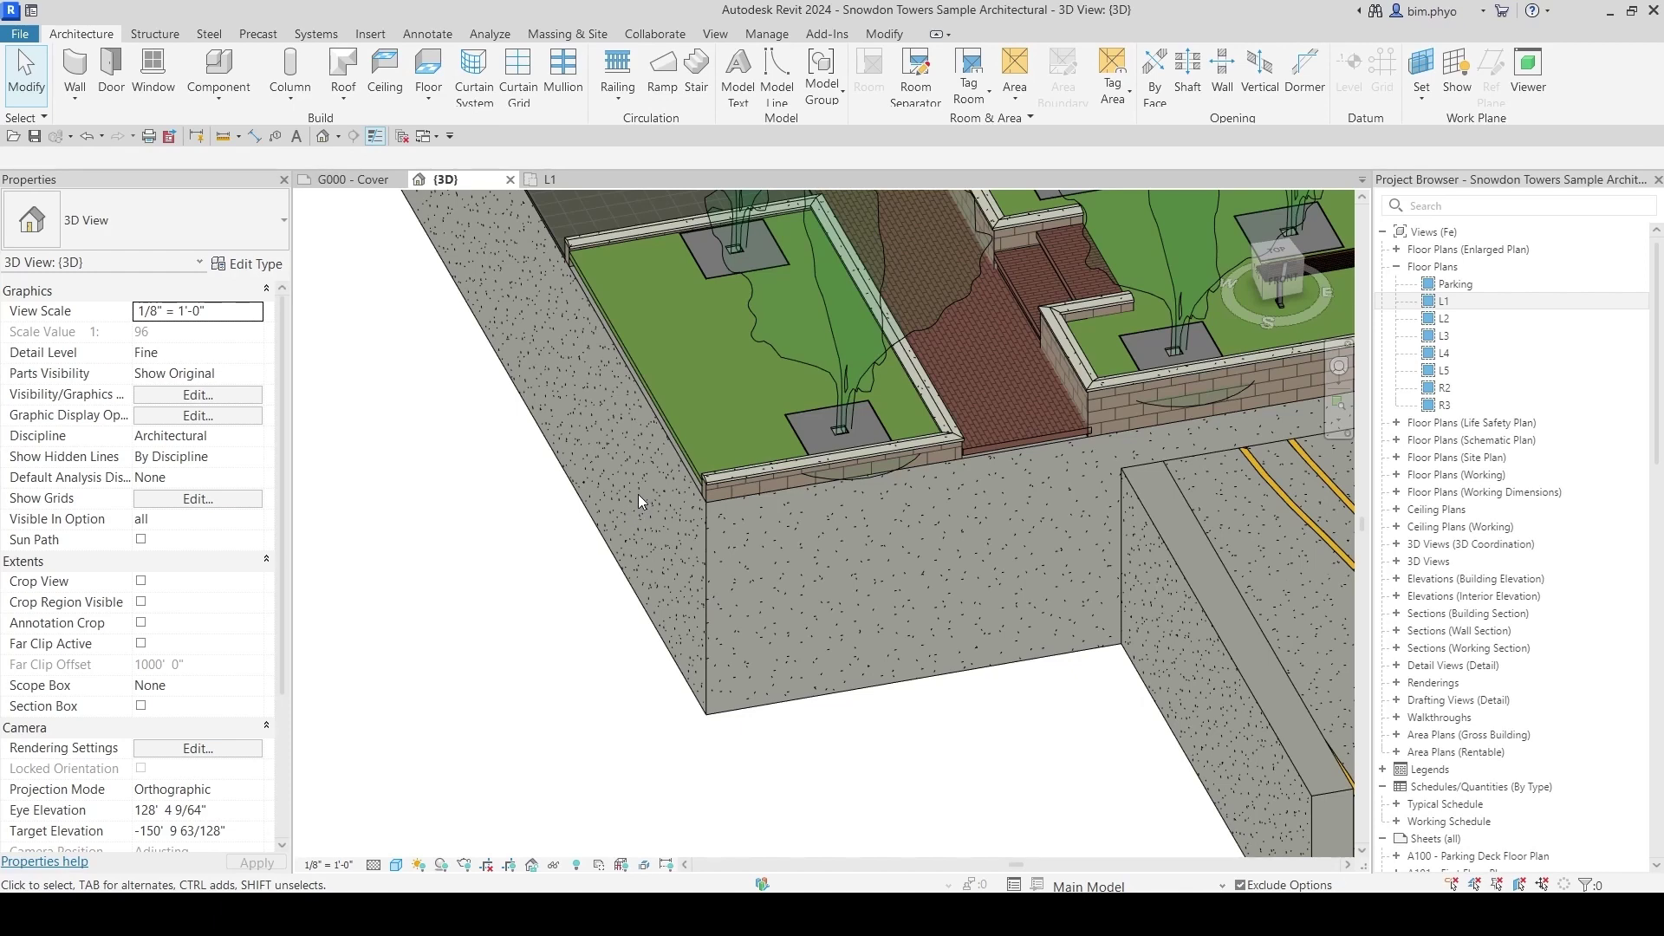
left_click(595, 522)
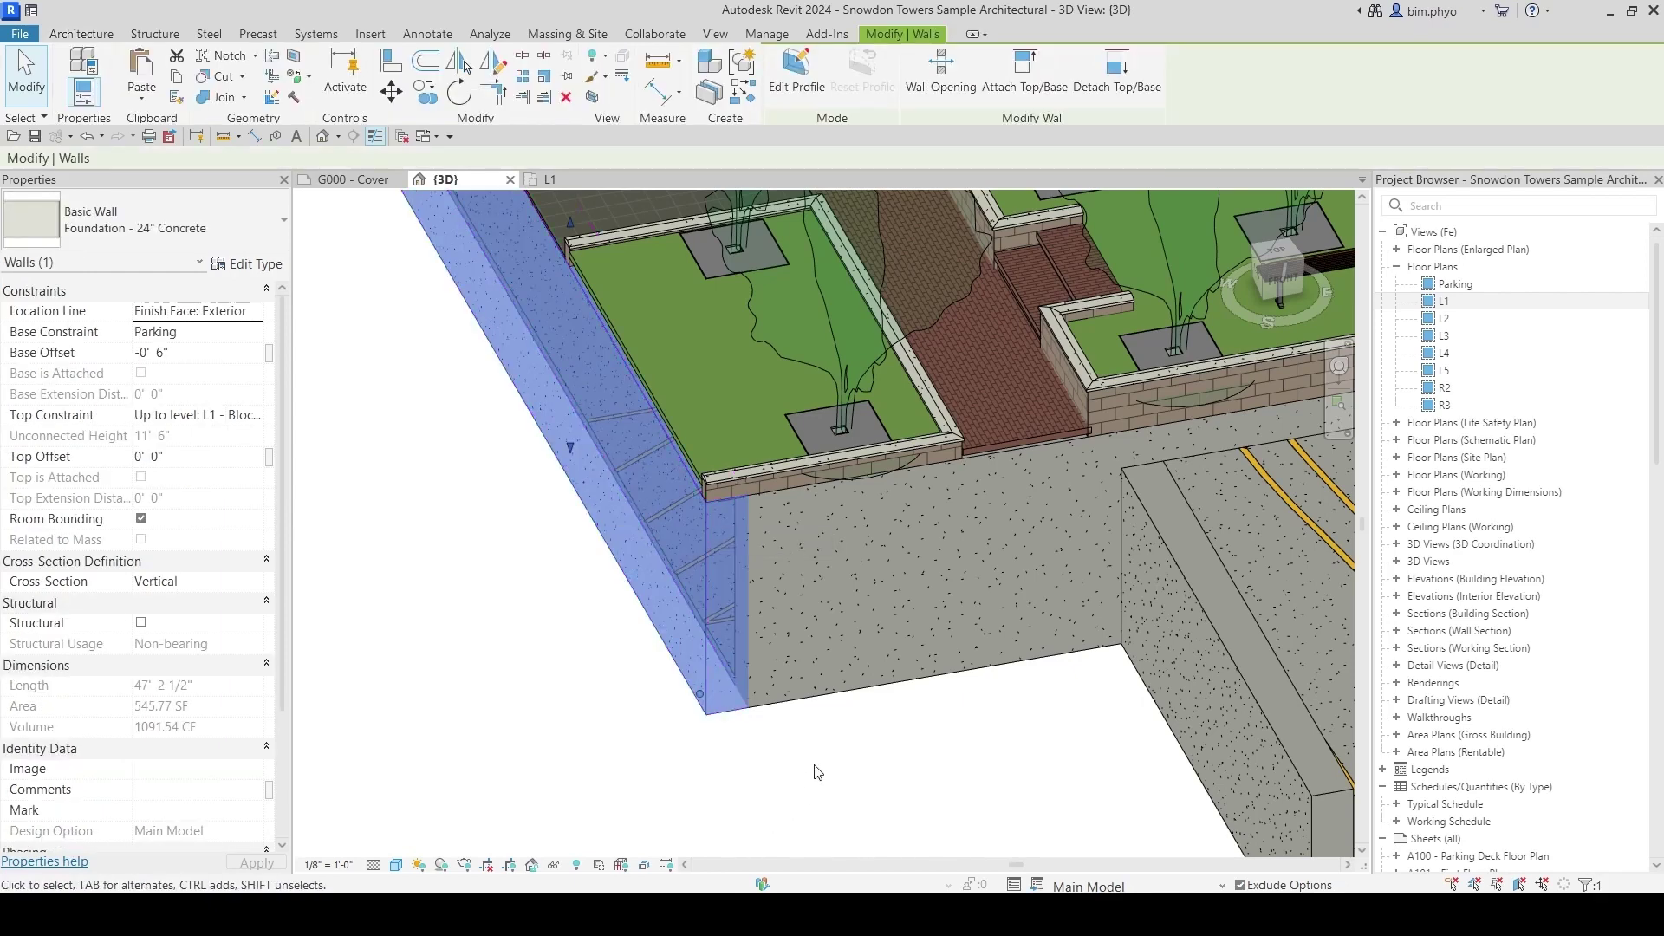
left_click(883, 691)
middle_click_drag(883, 691, 996, 702, "shift")
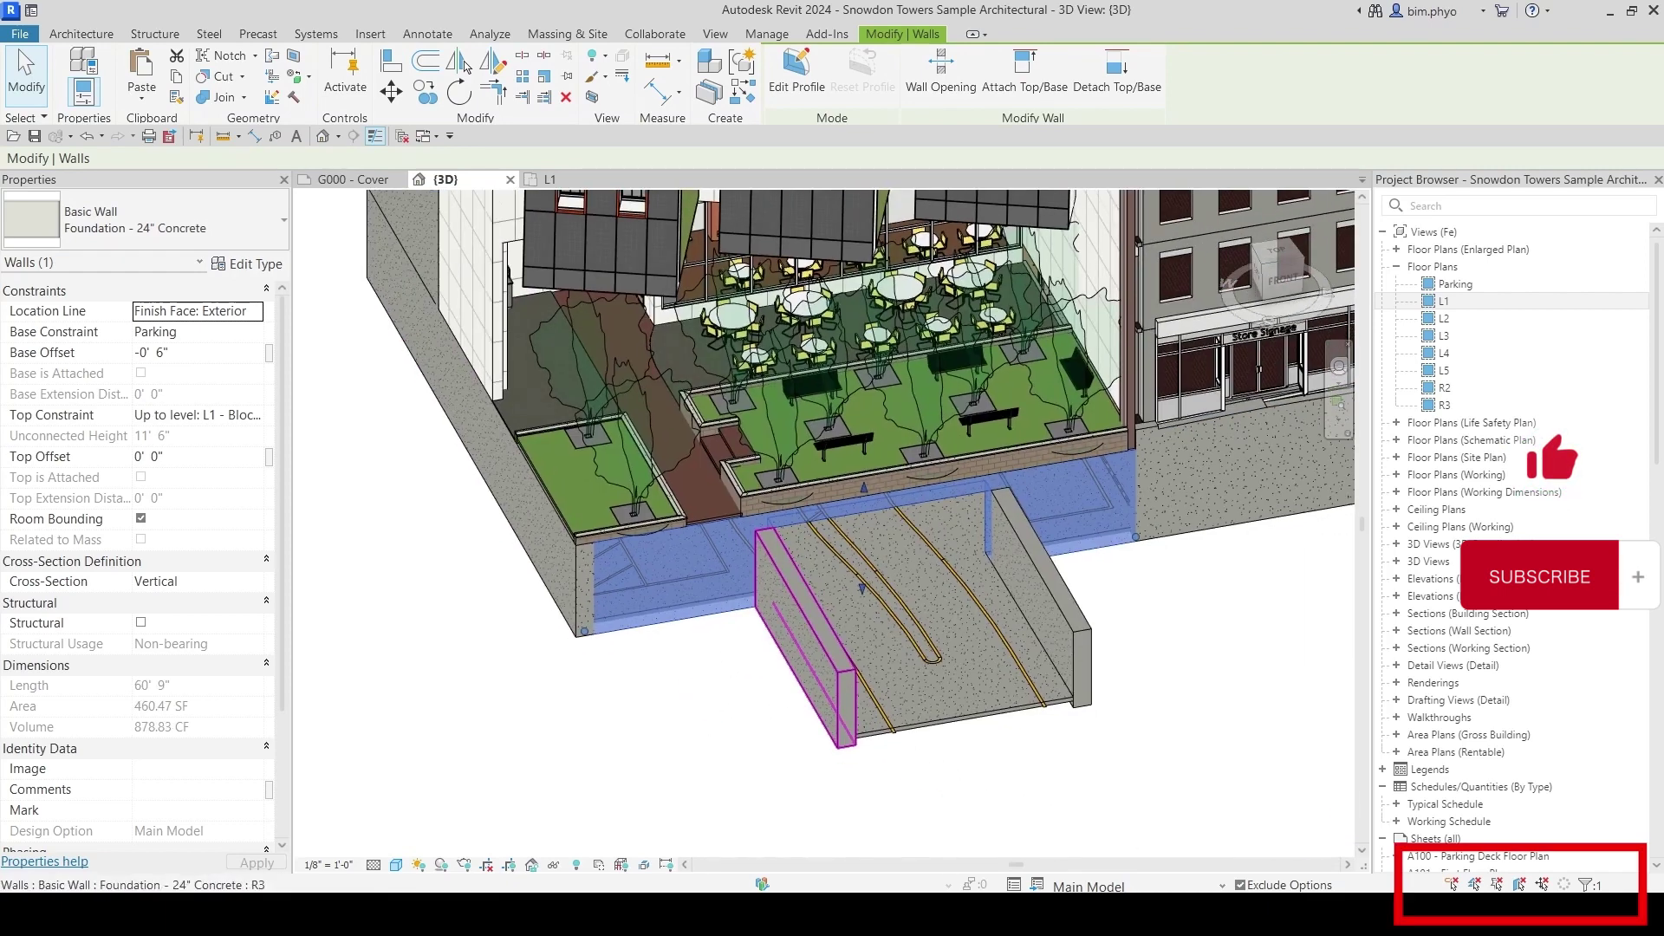
Turn selection by face back on and select the foundation wall behind the parking ramp by its face
left_click(1519, 884)
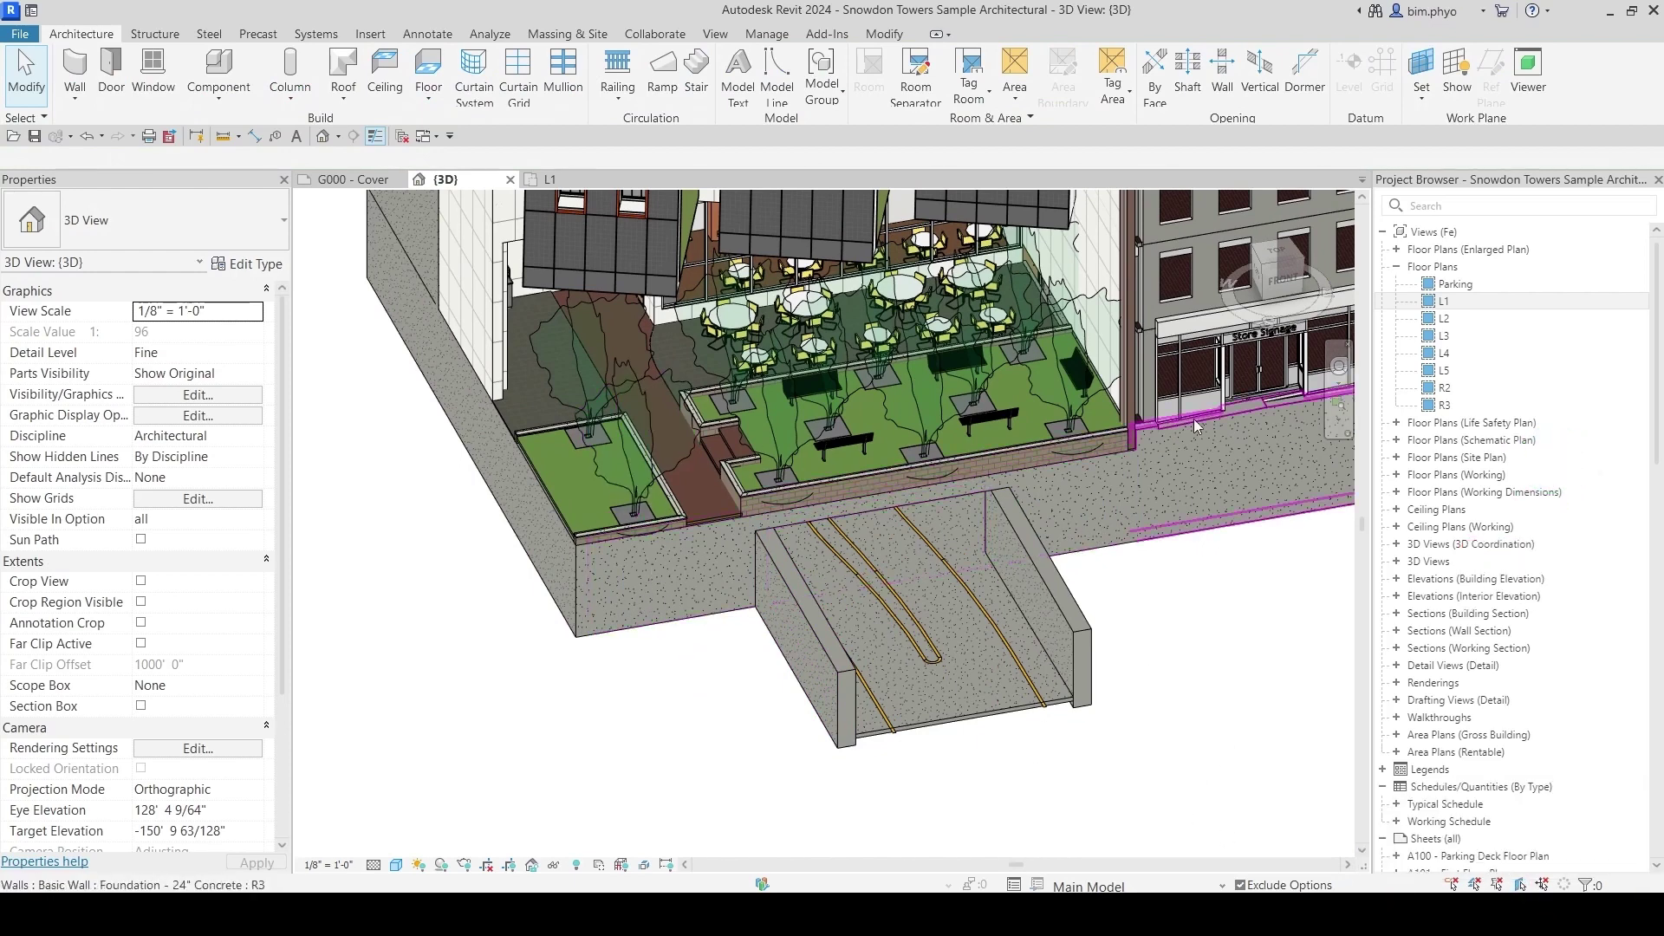
left_click(650, 560)
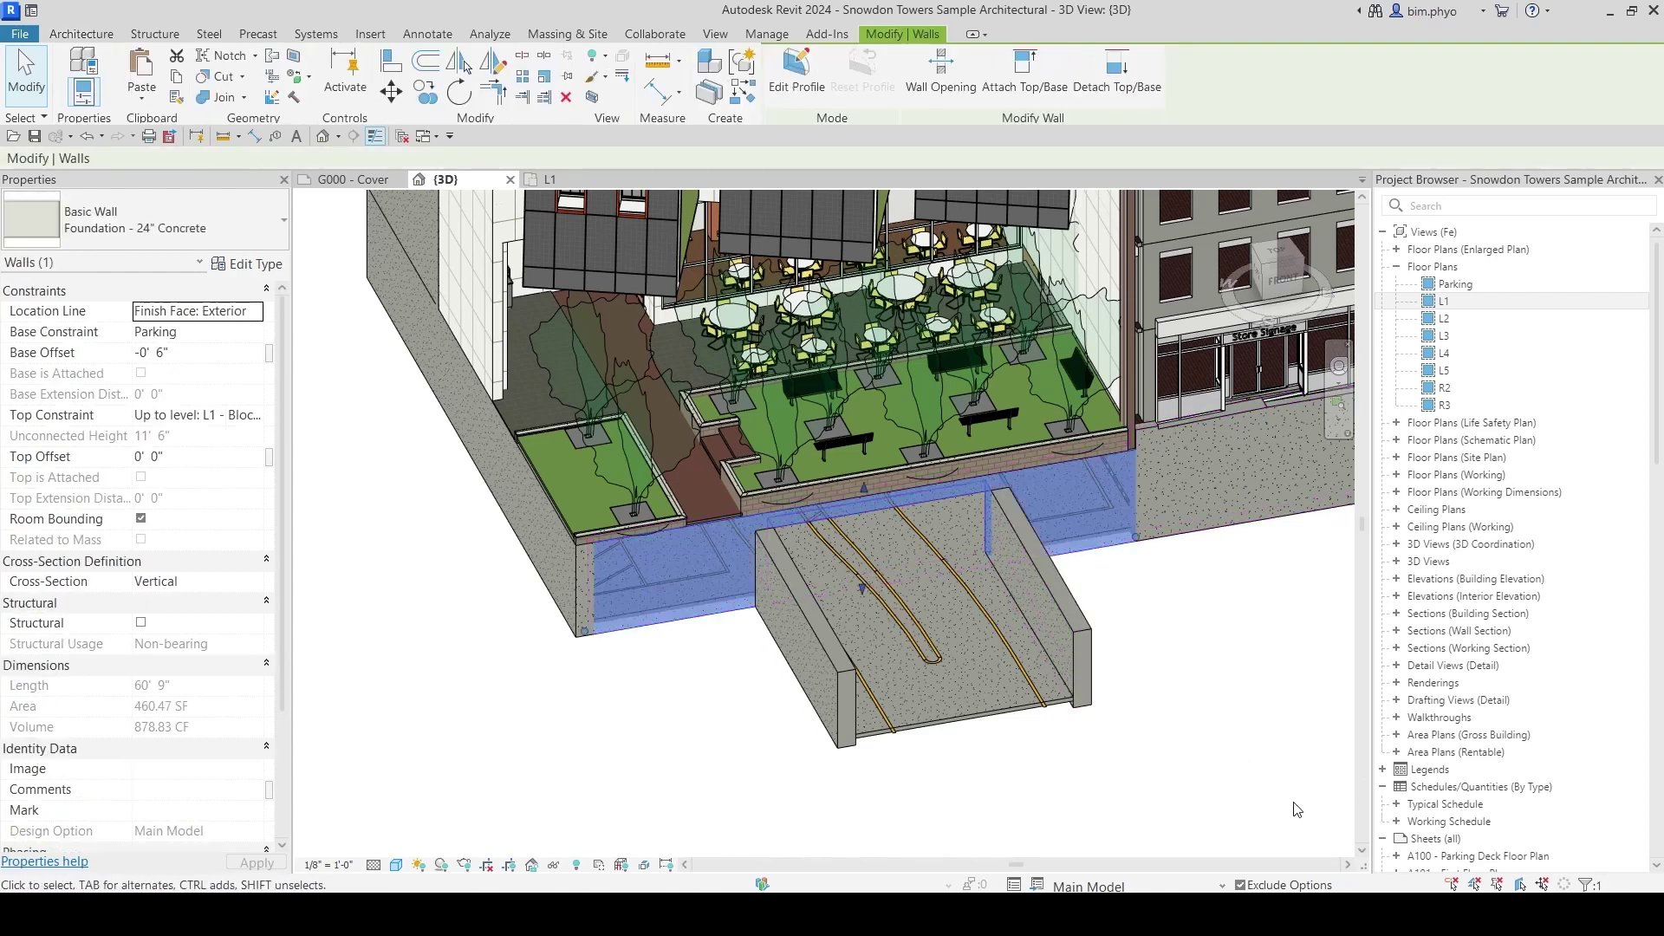
Toggle Drag Elements on Selection, and nudge the front Honey-Locust tree in the corner lawn planter of the {3D} view
left_click(1545, 884)
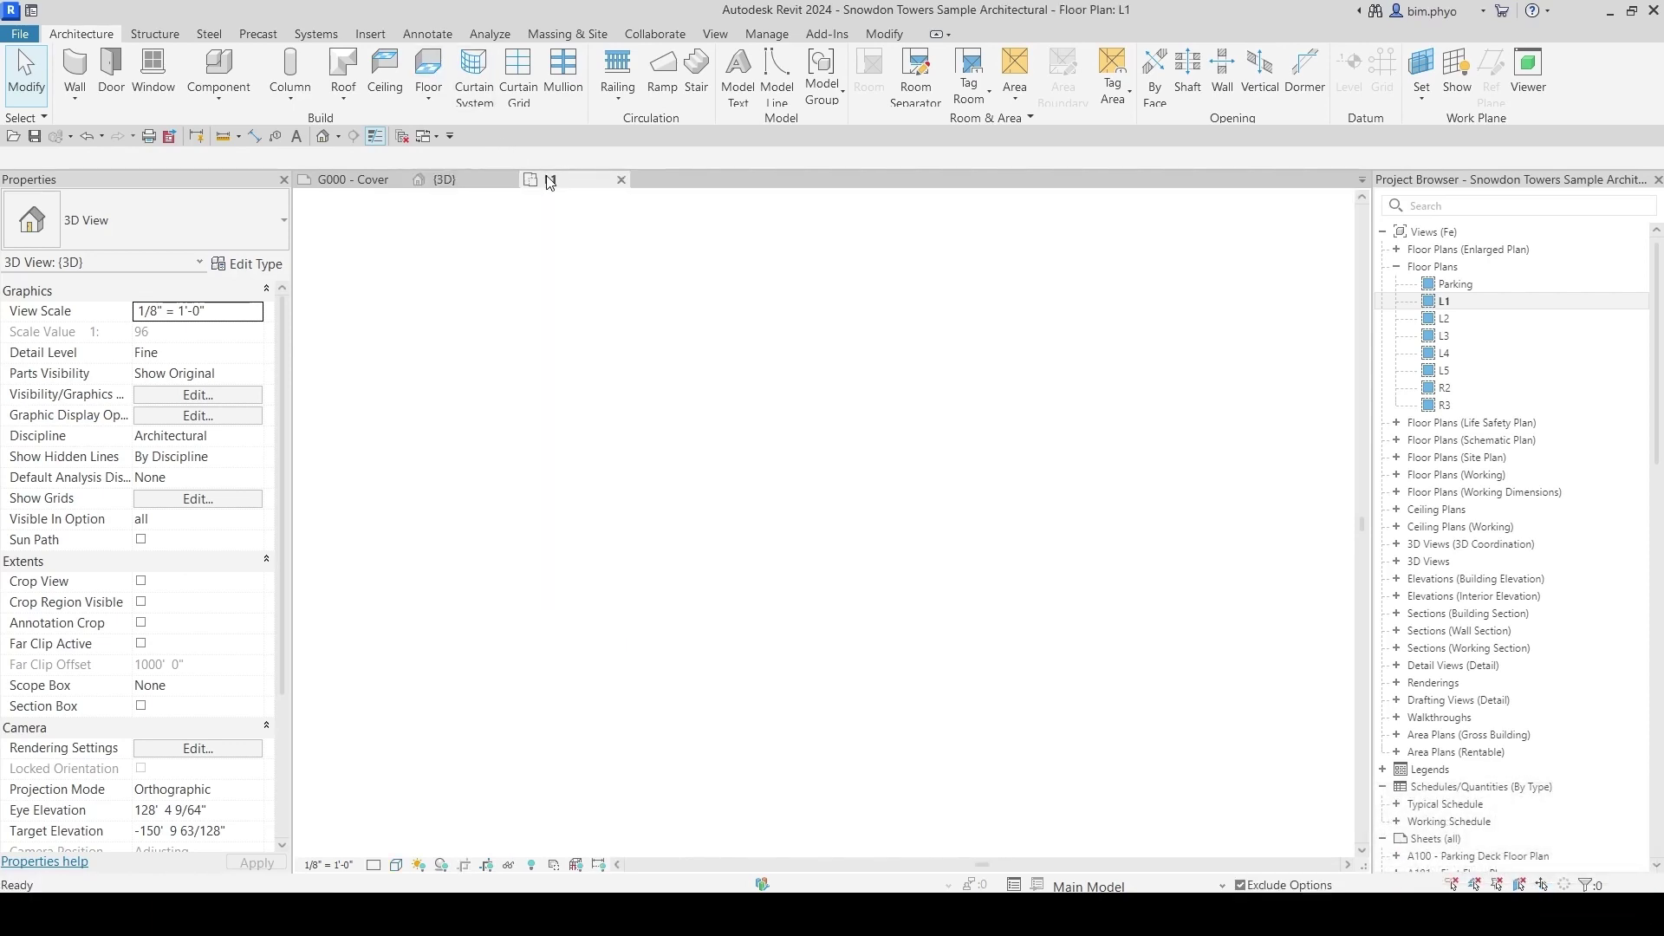
left_click(433, 176)
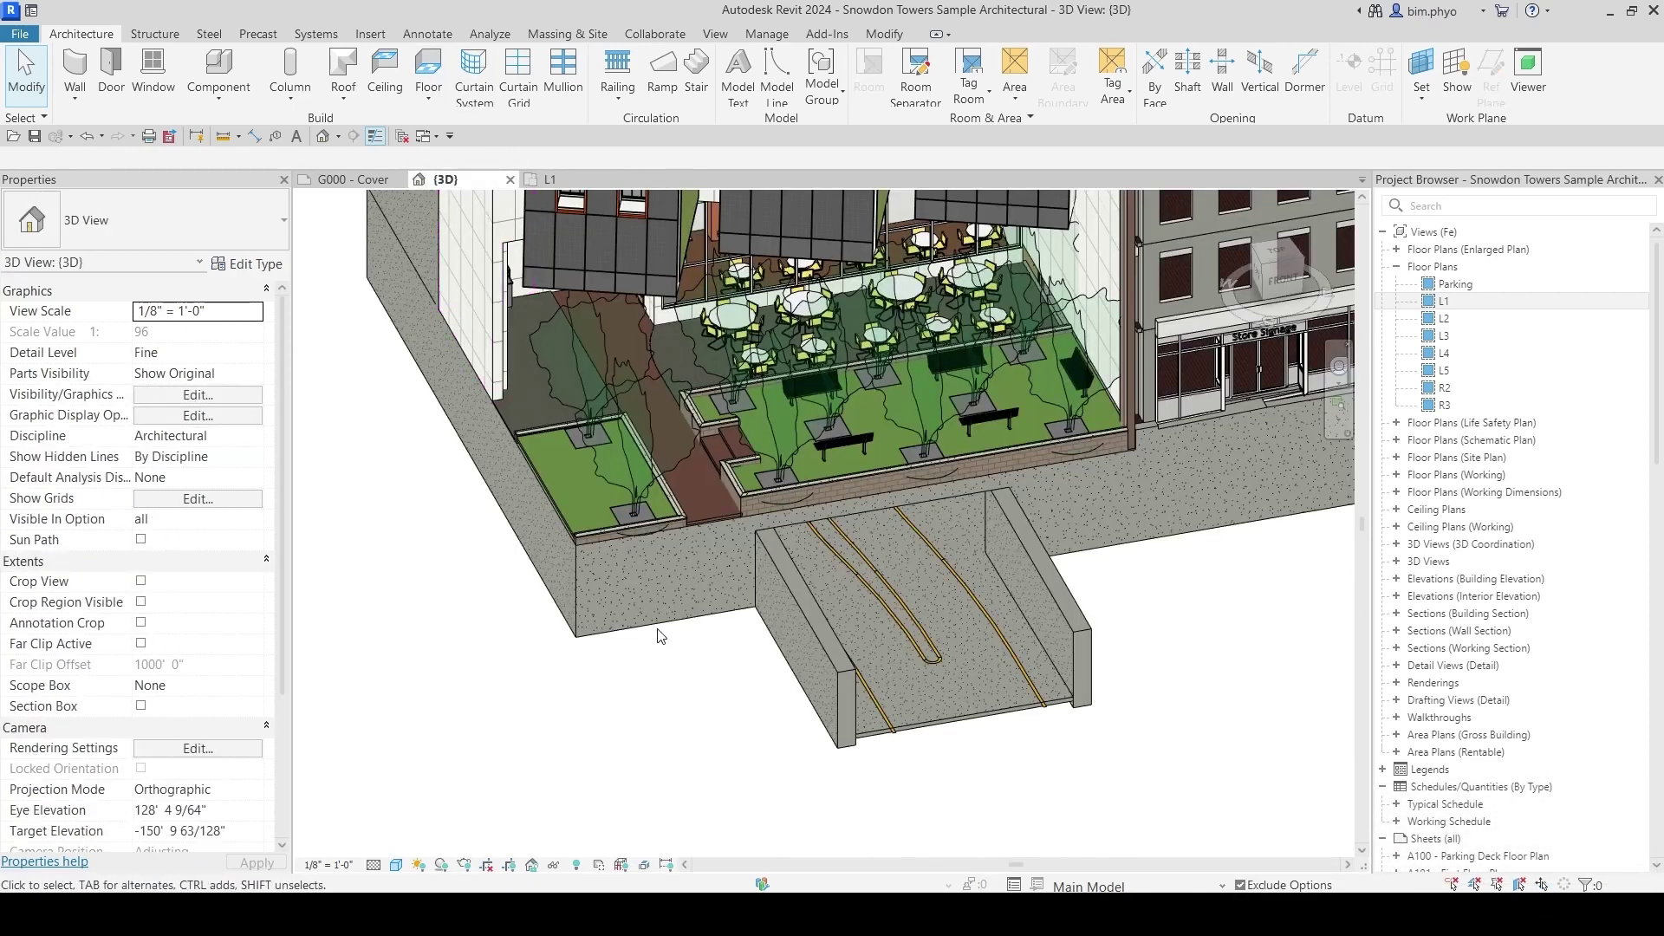
scroll(740, 598, "up", 2)
scroll(774, 569, "up", 3)
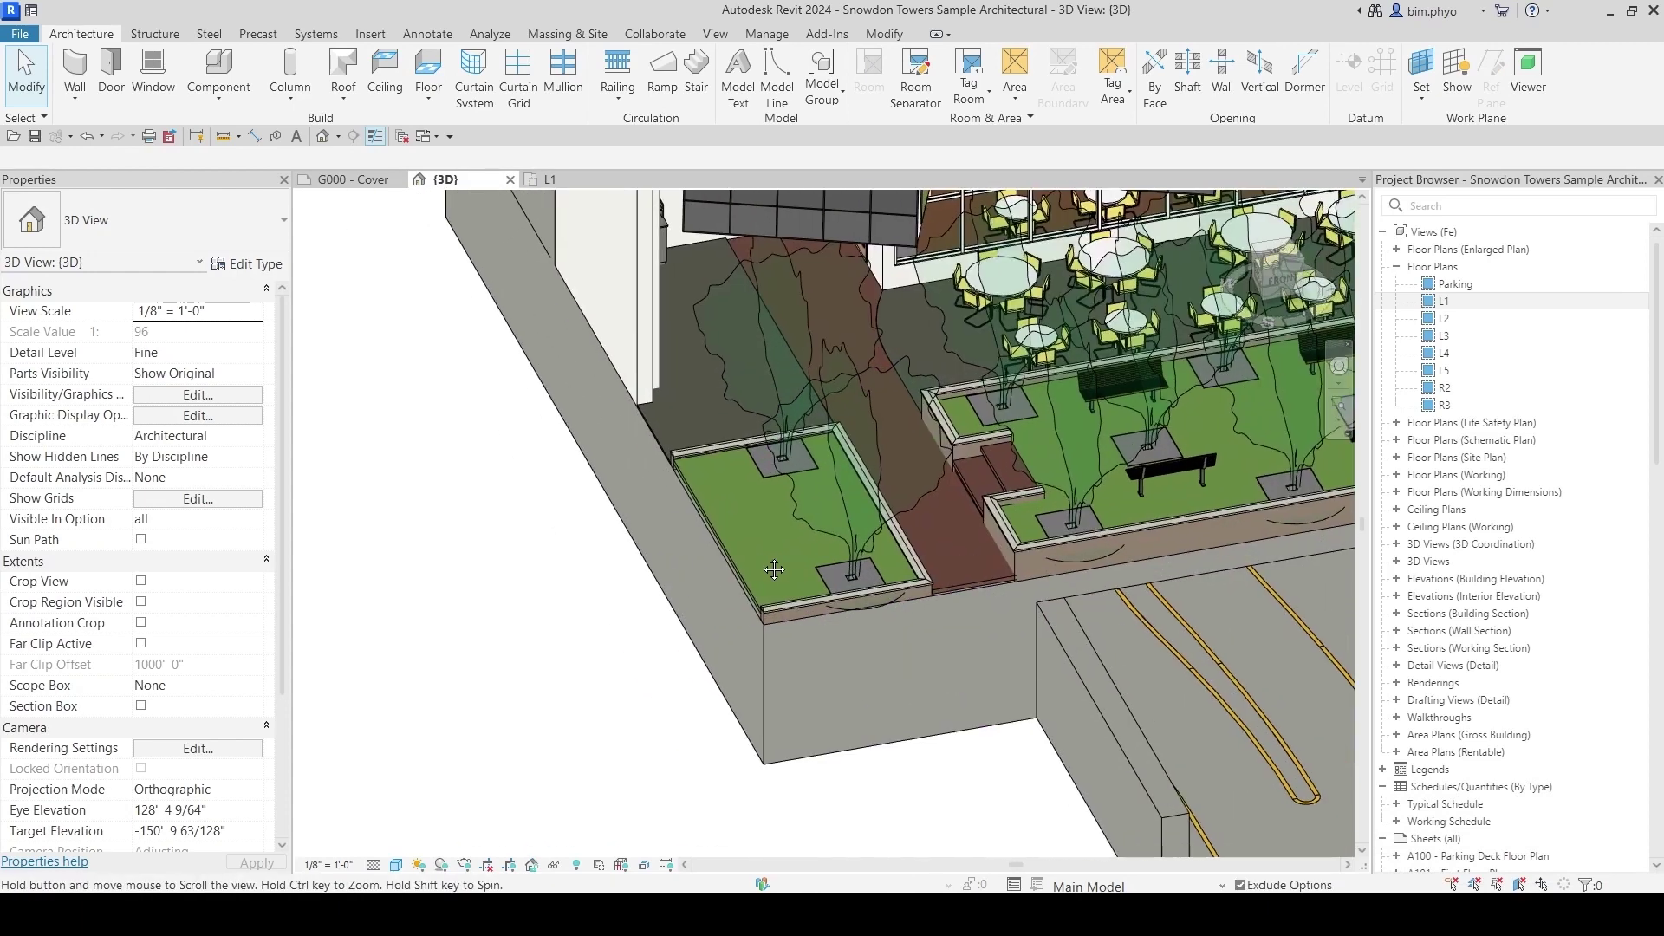
left_click(844, 529)
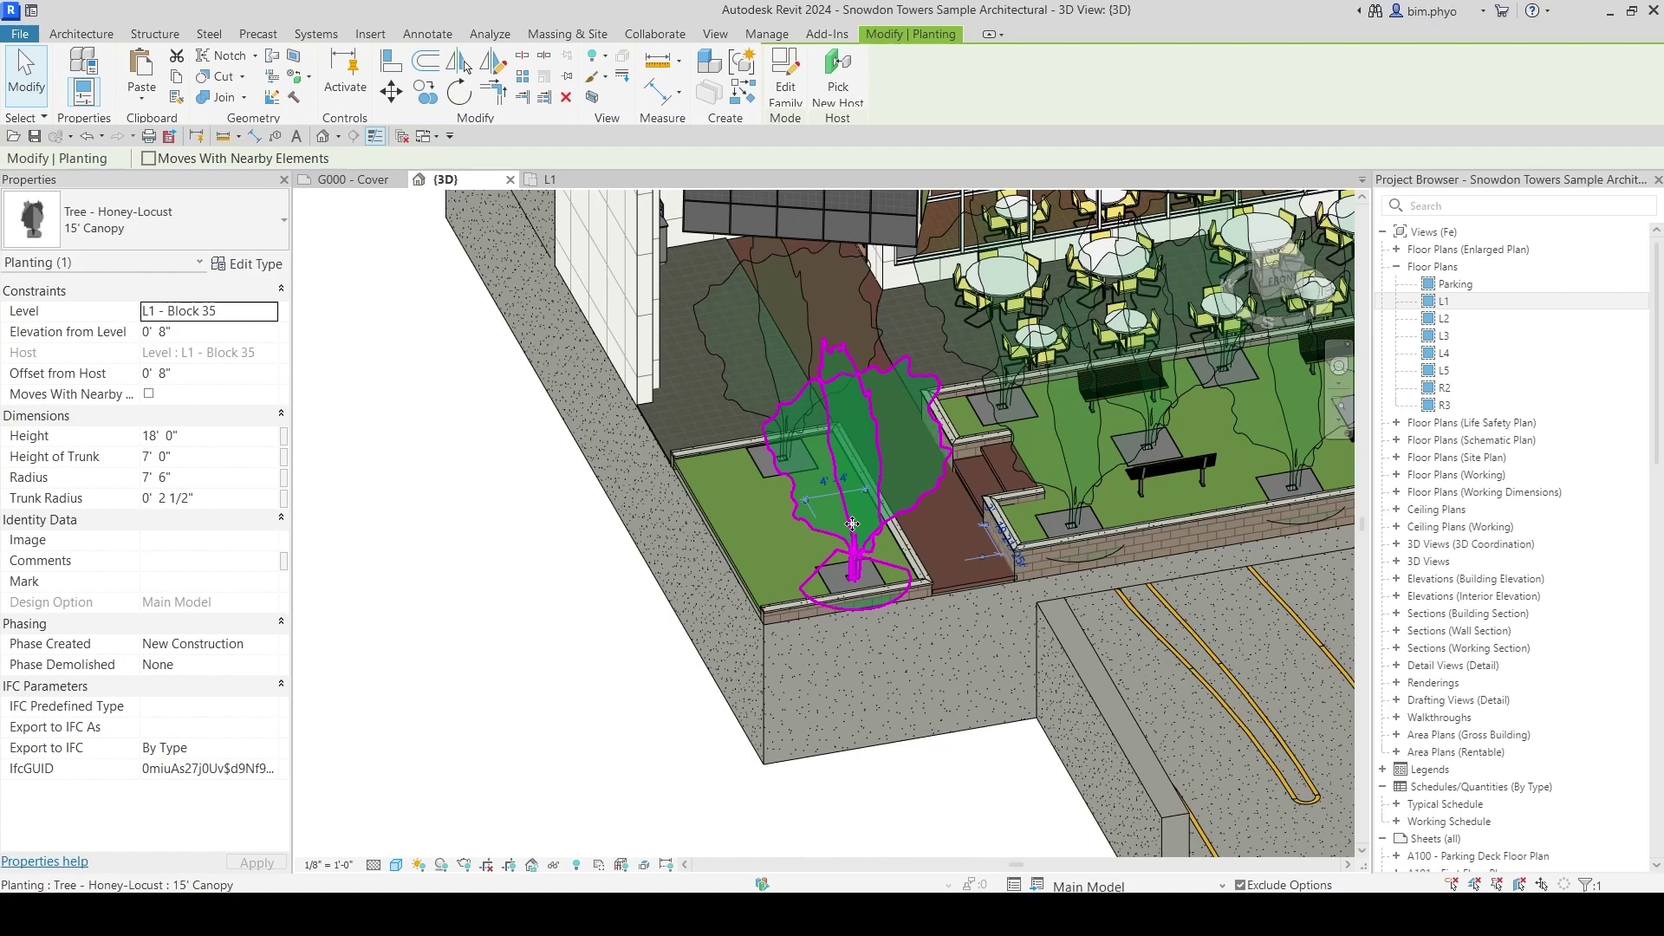
mouse_move(852, 523)
left_mouse_down()
mouse_move(709, 506)
mouse_move(762, 449)
mouse_move(785, 538)
mouse_move(844, 545)
mouse_move(798, 532)
mouse_move(714, 440)
mouse_move(771, 503)
mouse_move(830, 517)
left_mouse_up()
key("Escape")
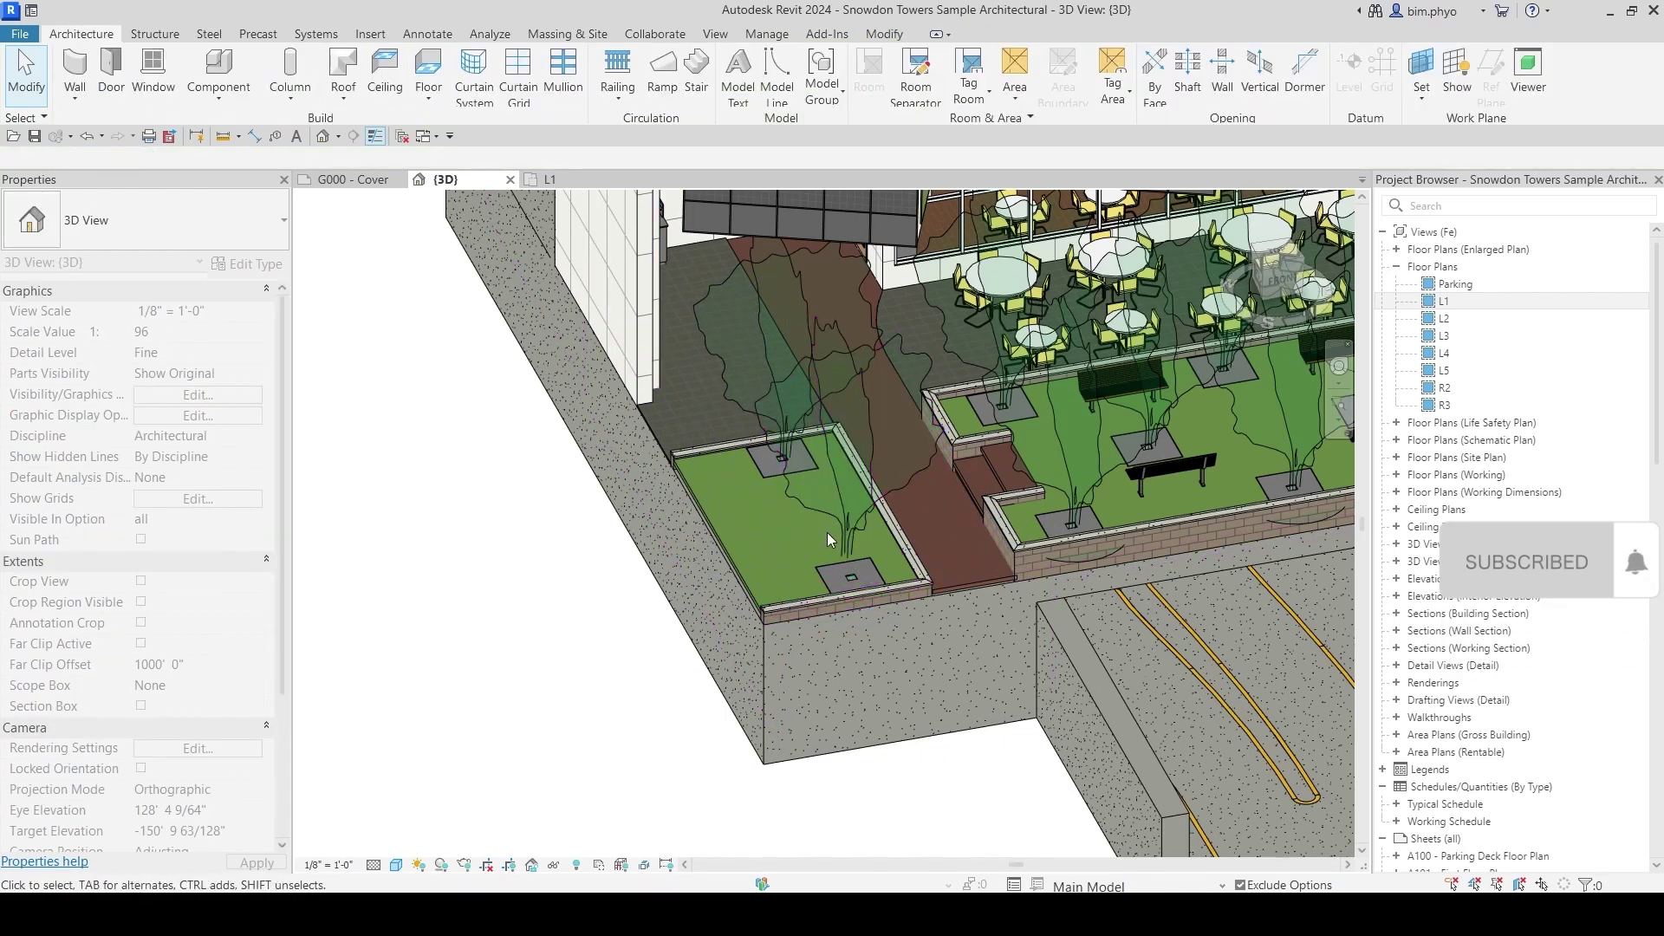
Toggle Drag Elements on Selection again, and drag the front Honey-Locust tree off its tree grate toward the planter's outer wall
left_click(1542, 885)
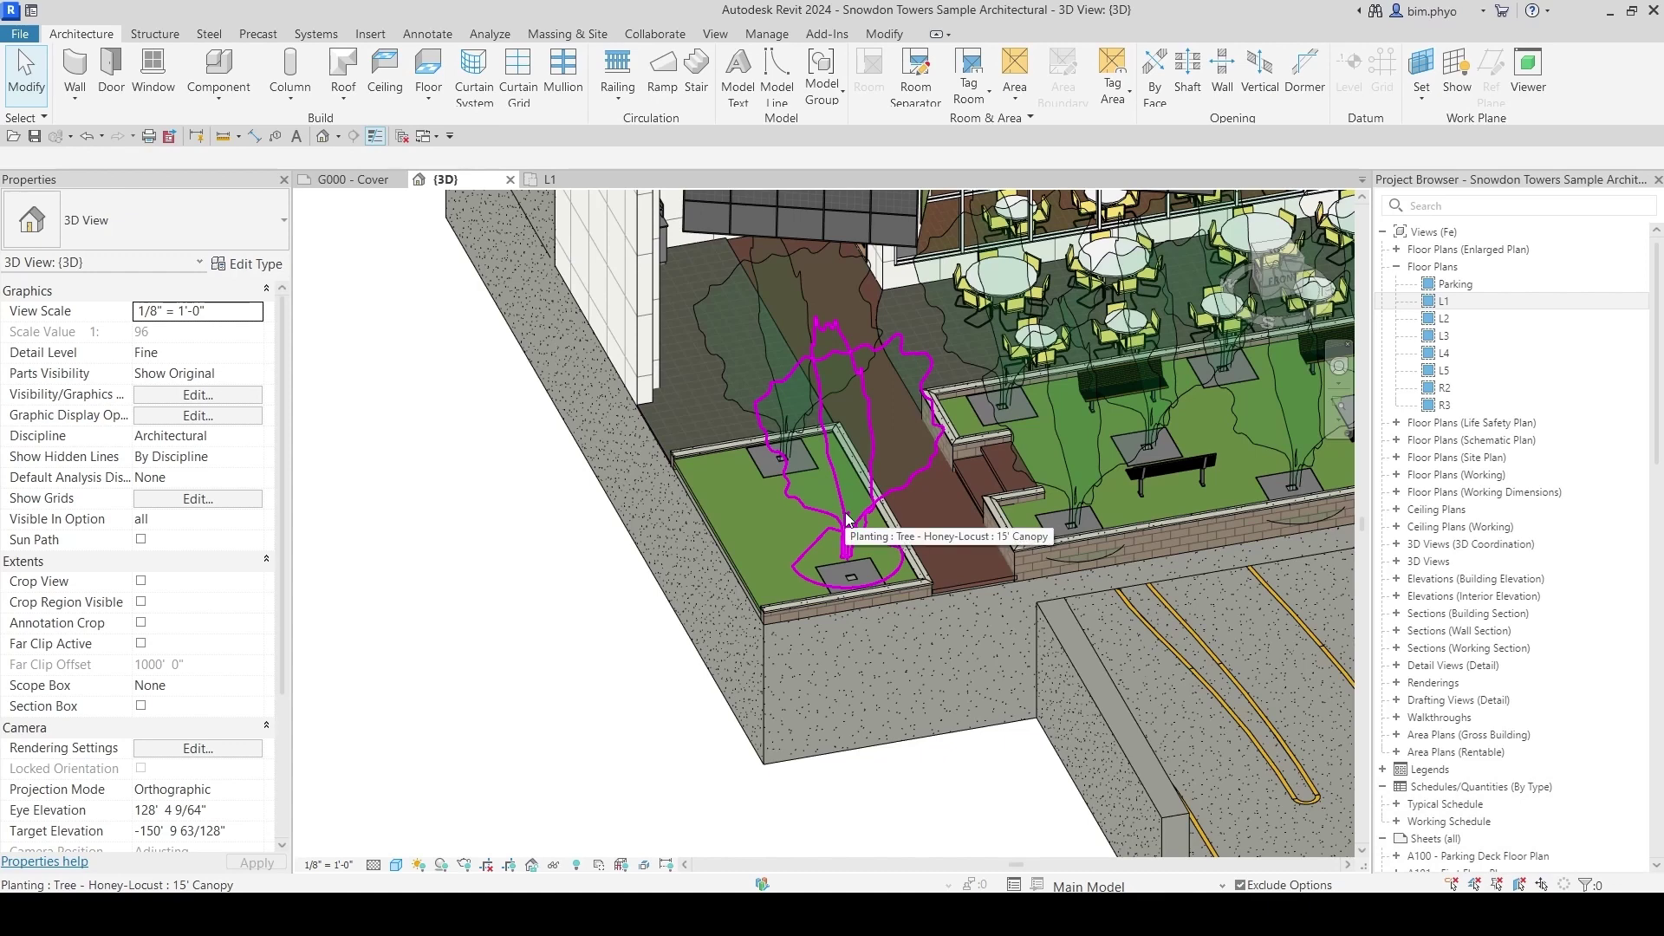
left_click_drag(845, 512, 806, 532)
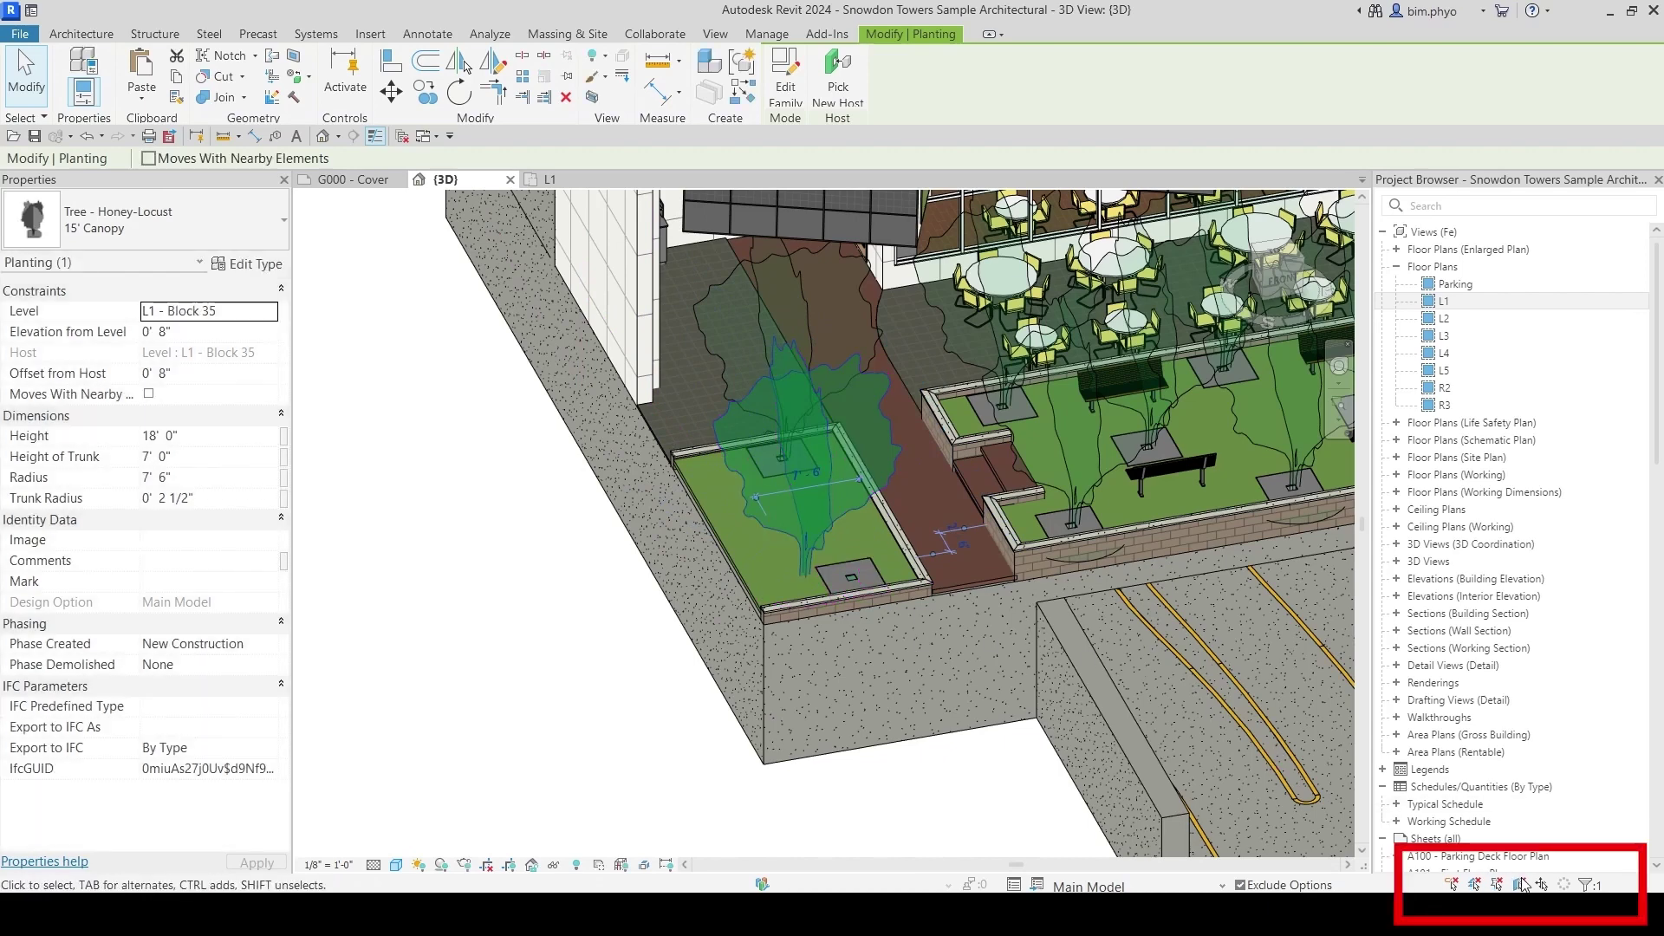
key("Escape")
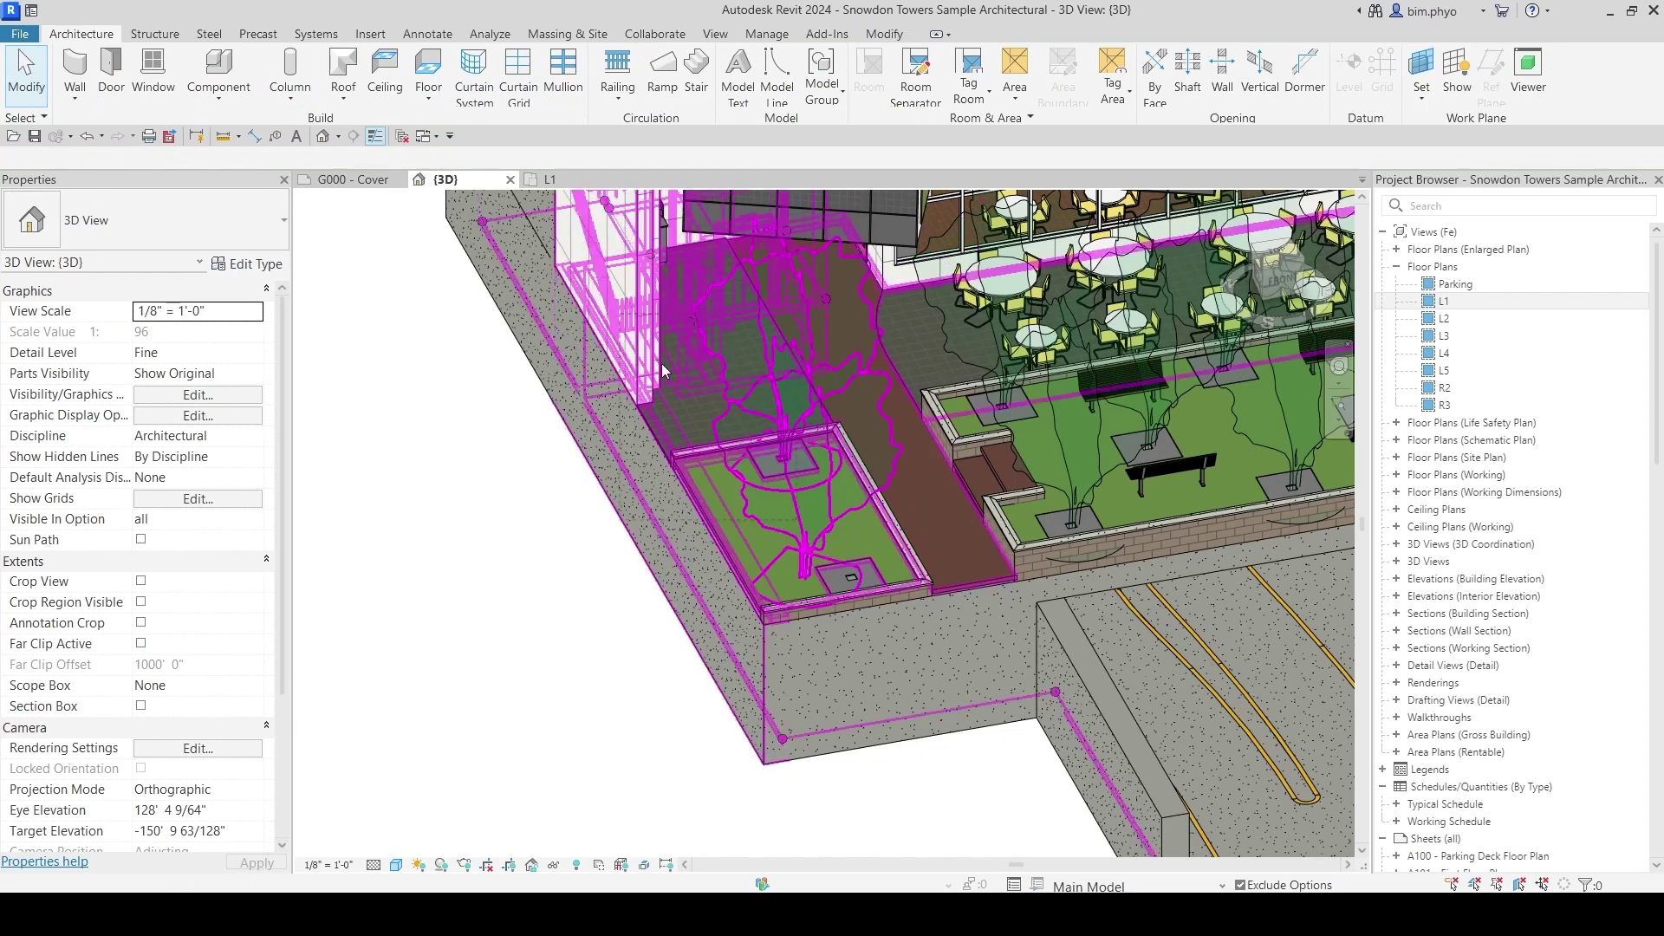
Select the elements around the corner lawn planter with a crossing box started over the foundation wall, and clear the selection
left_click_drag(621, 520, 834, 546)
left_click(819, 567)
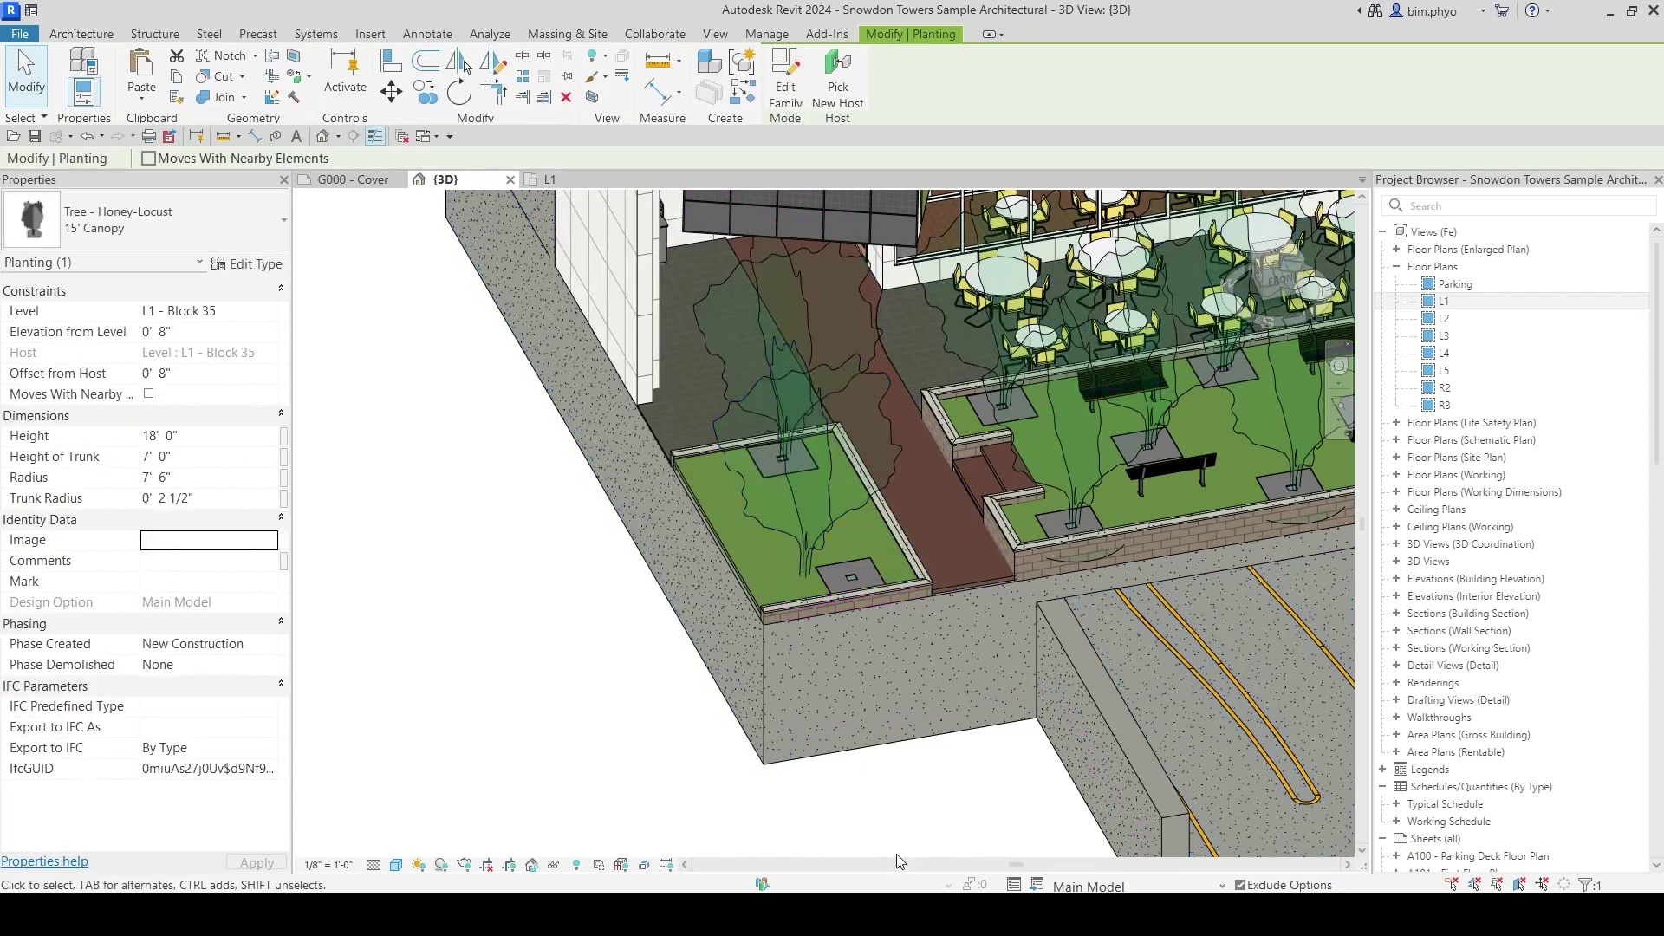
left_click(960, 795)
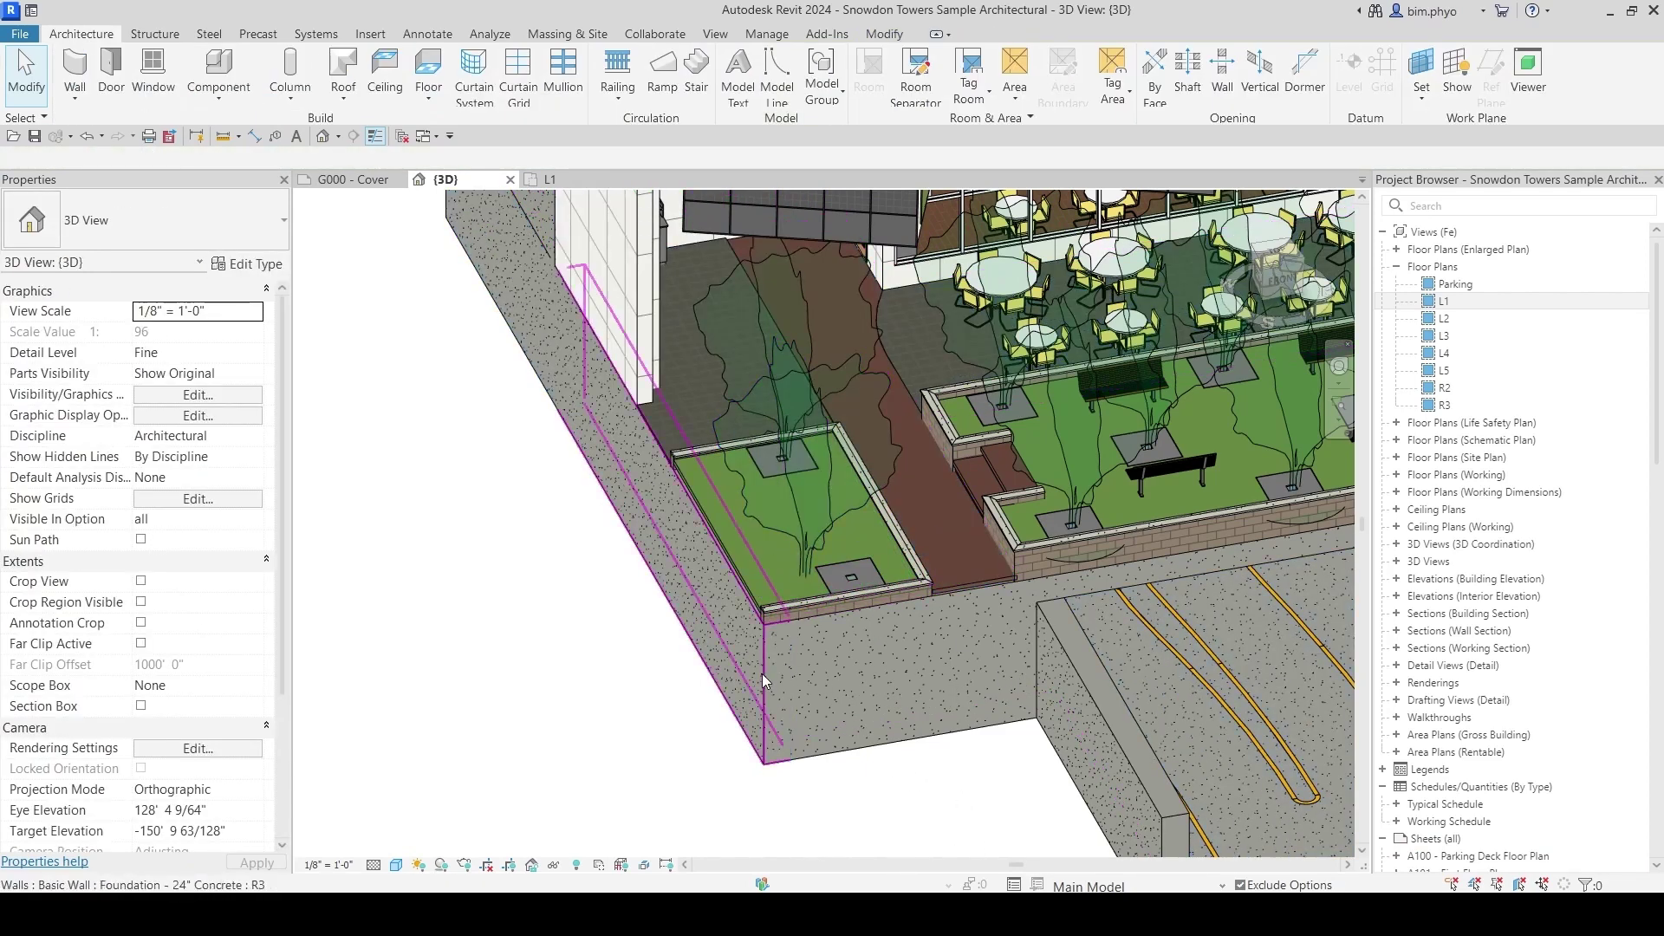
left_click_drag(763, 673, 518, 440)
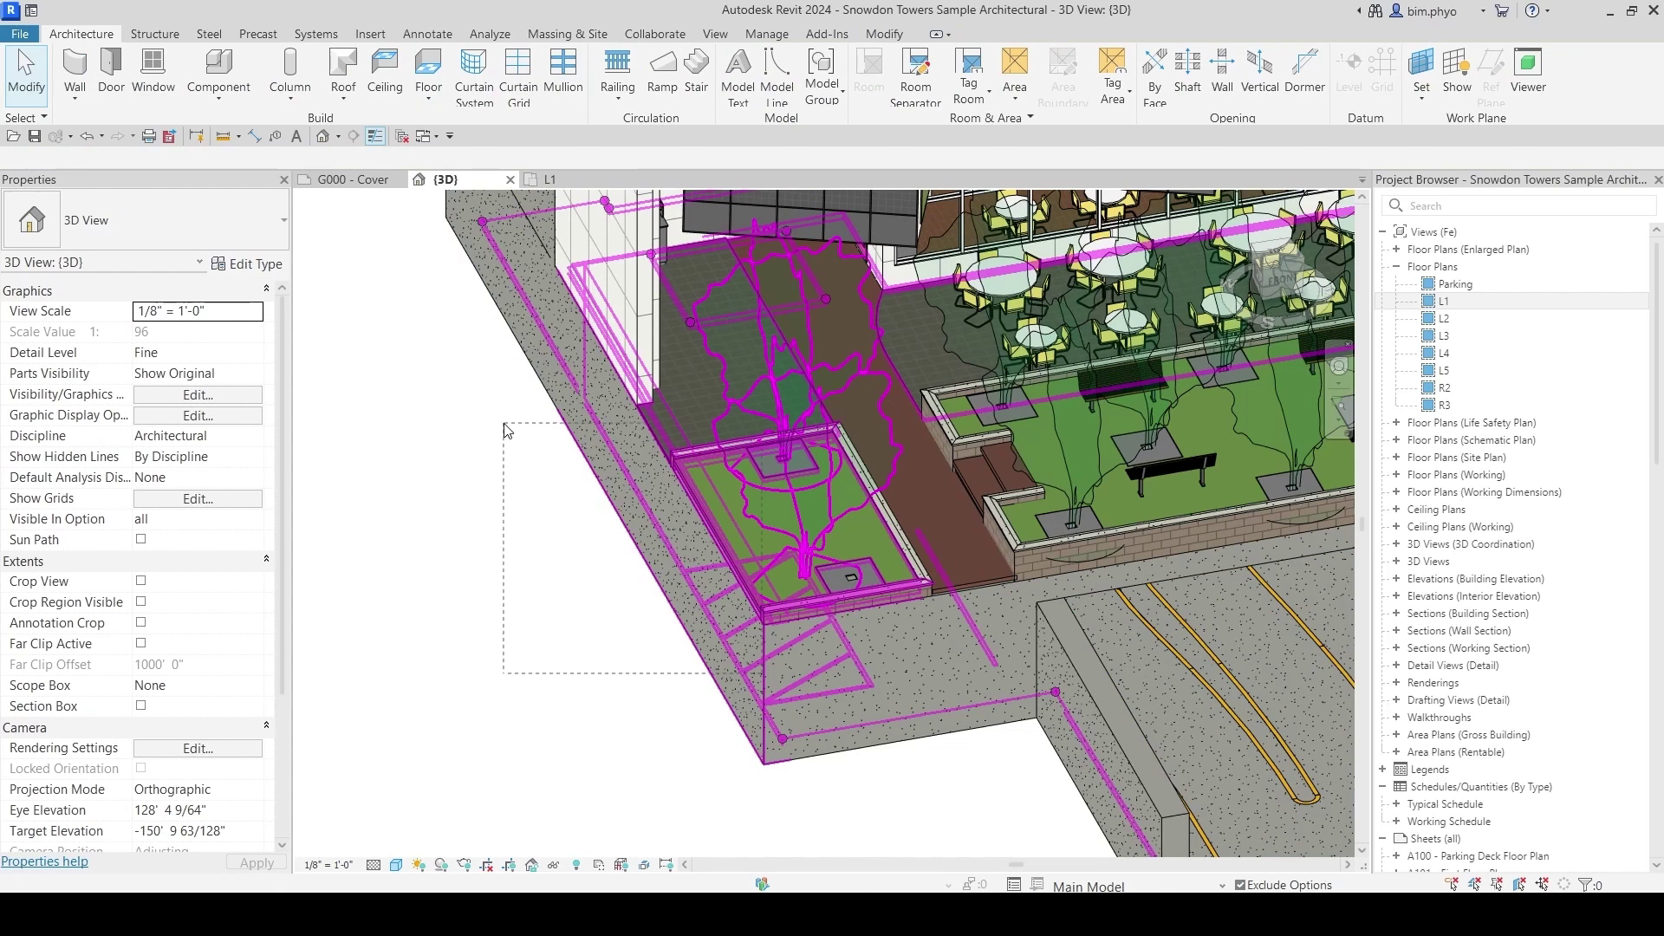
left_click_drag(507, 431, 505, 426)
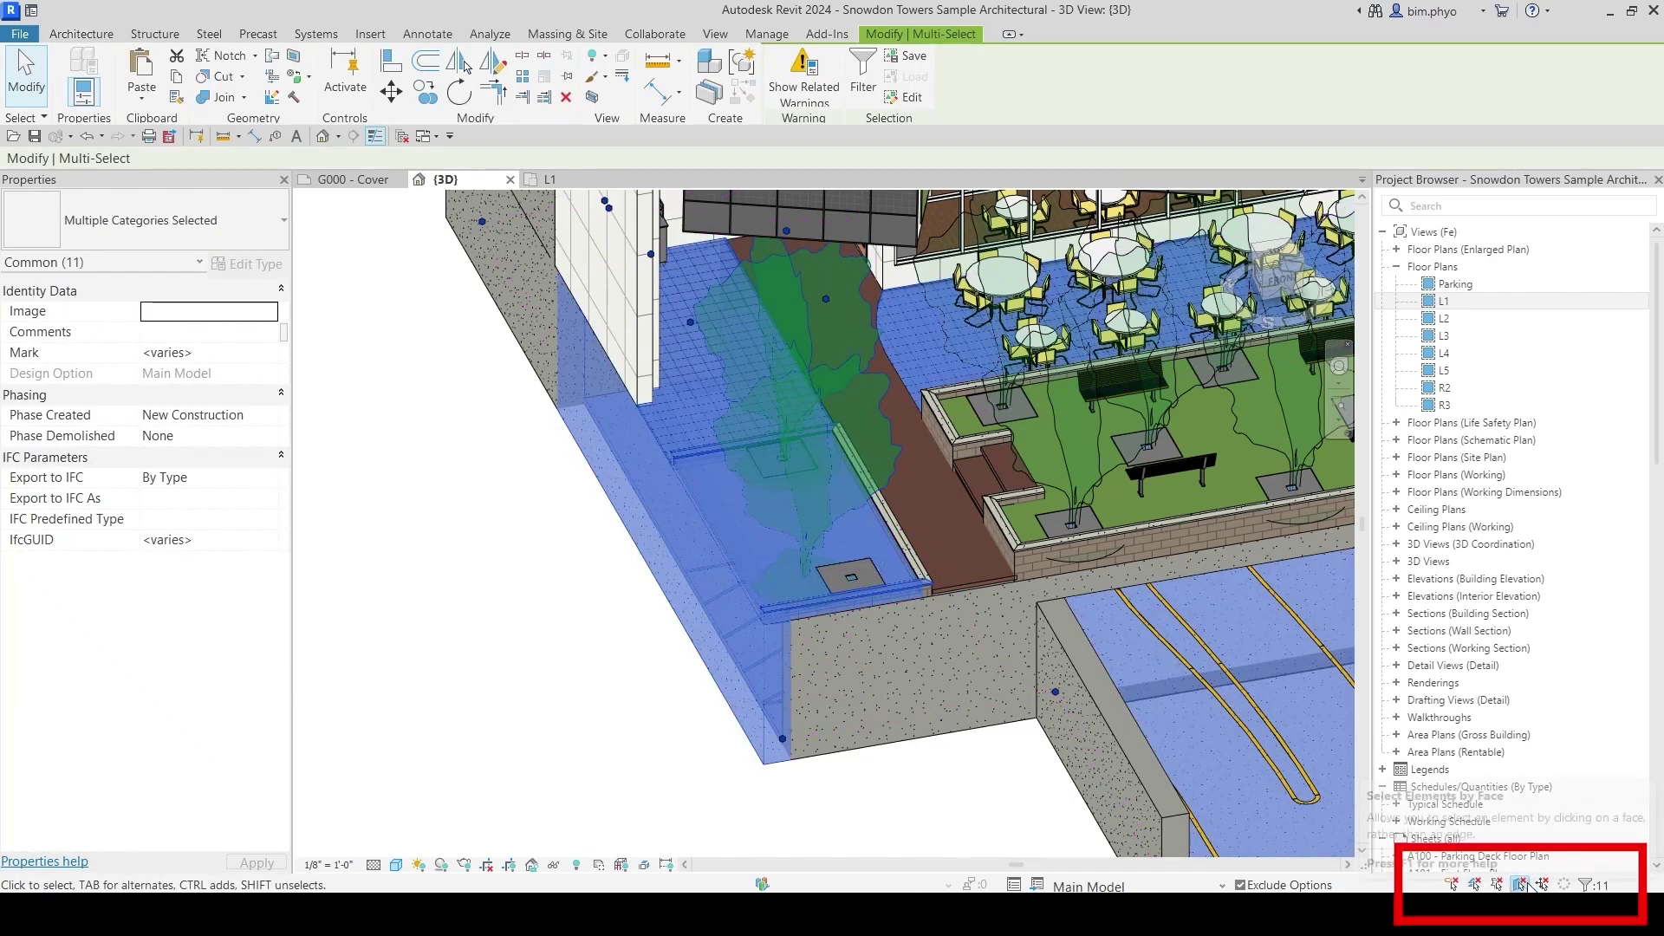
key("Escape")
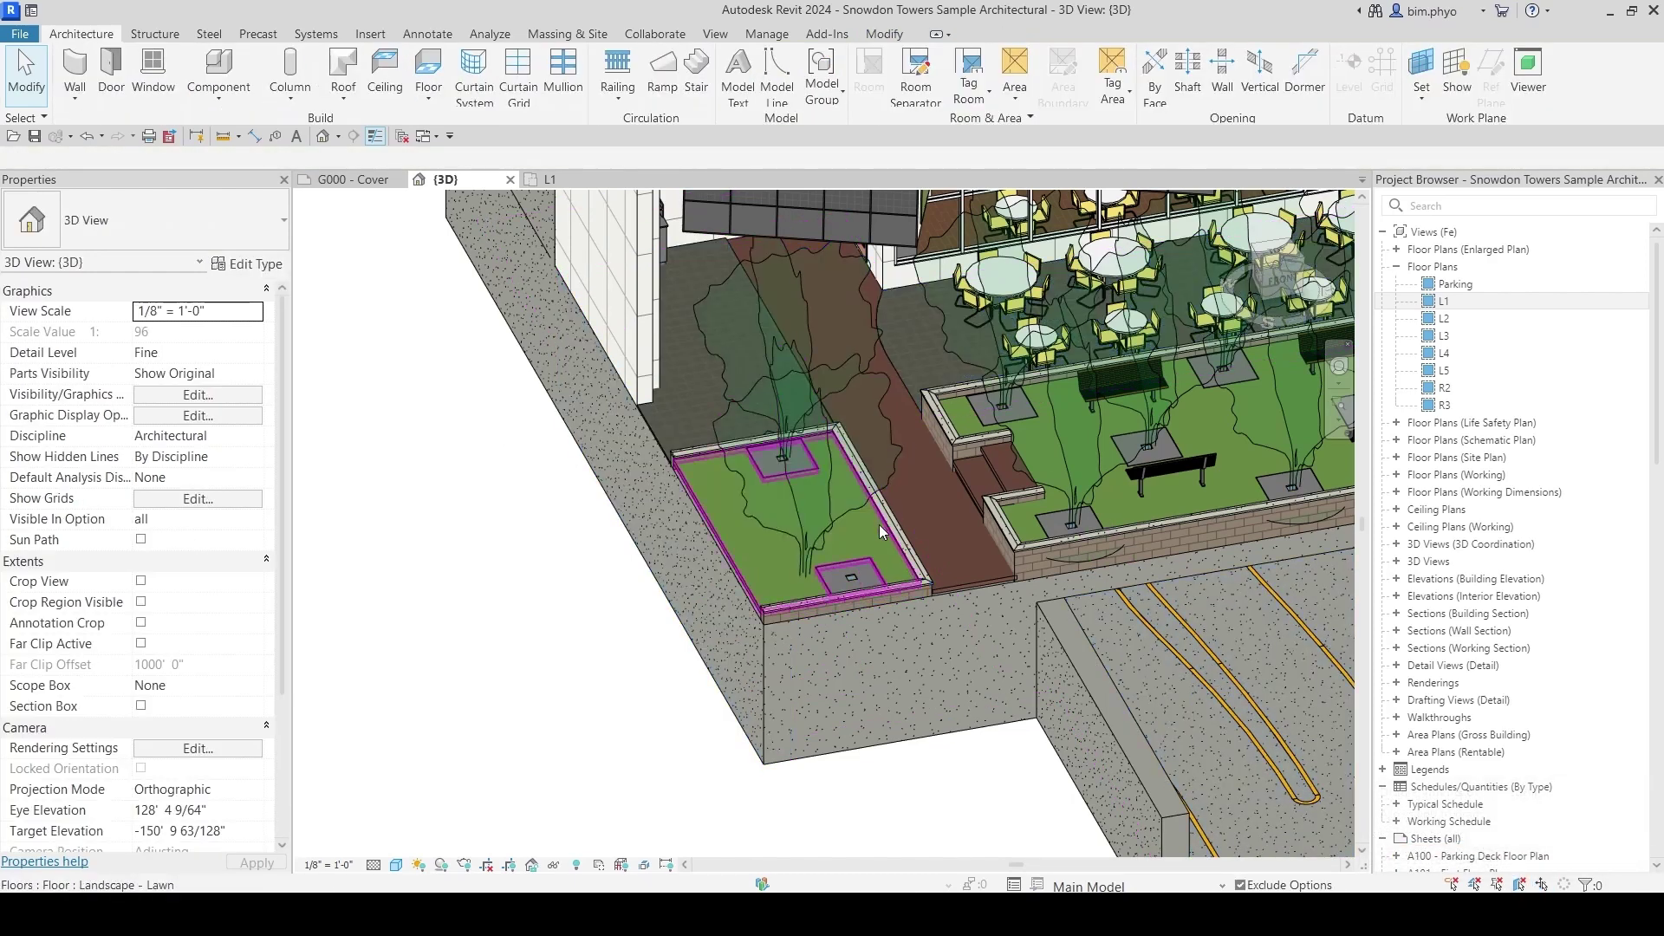
Move the front Honey-Locust tree onto the brick path and back into the corner lawn planter, and clear the selection
left_click(830, 518)
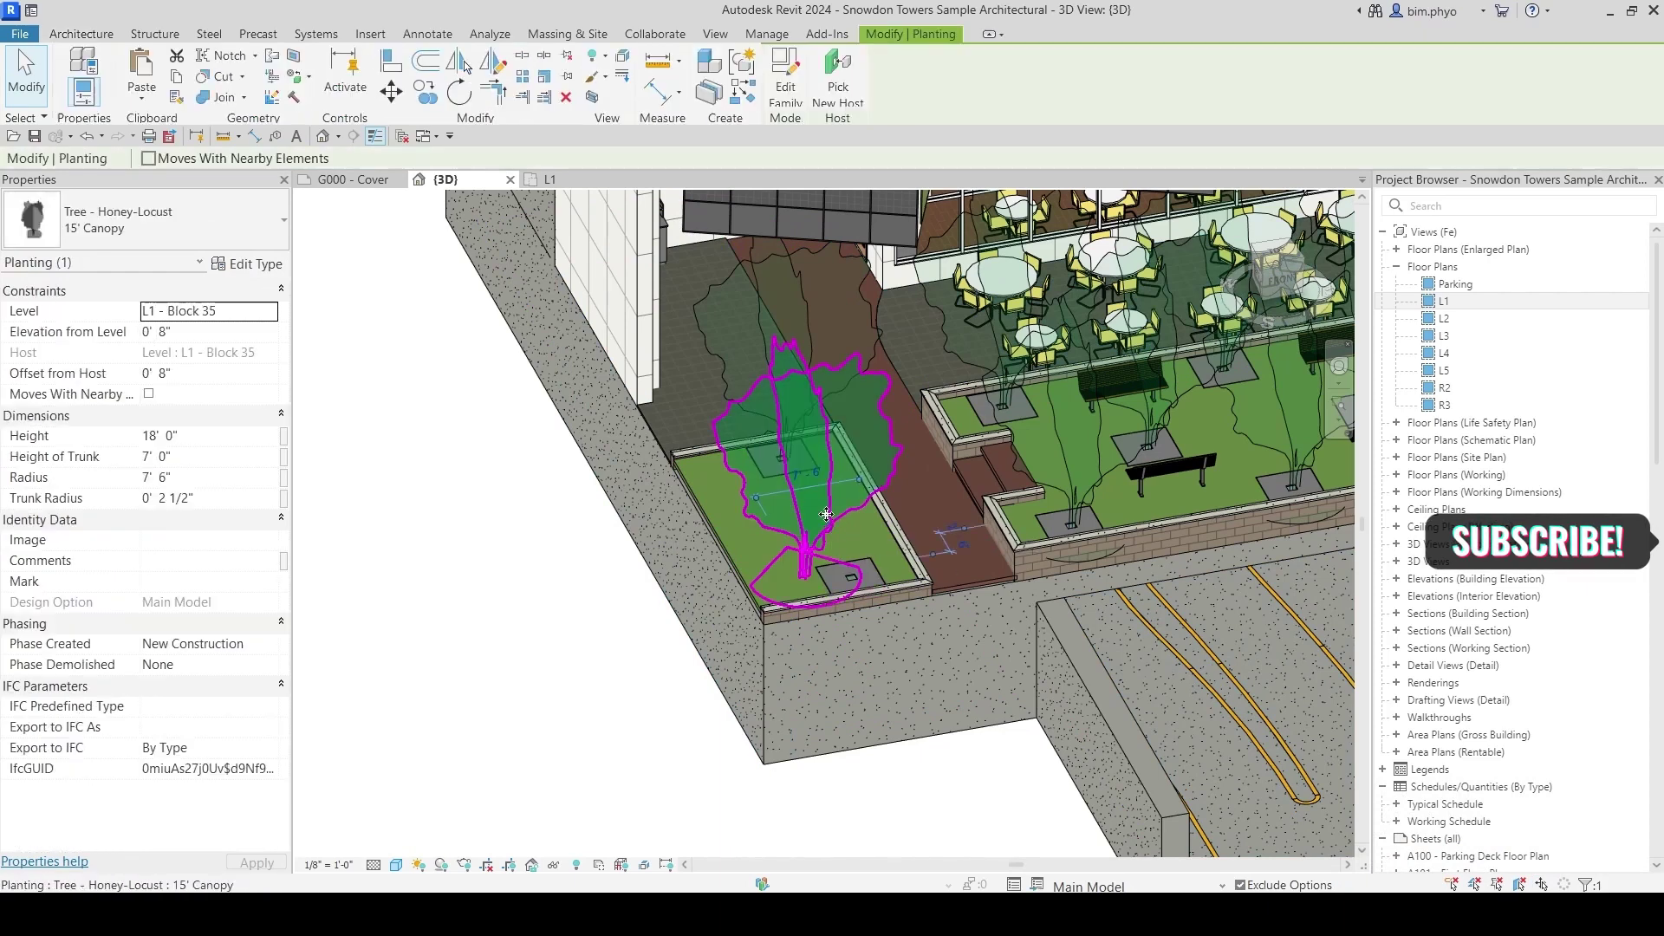
left_click_drag(806, 510, 953, 511)
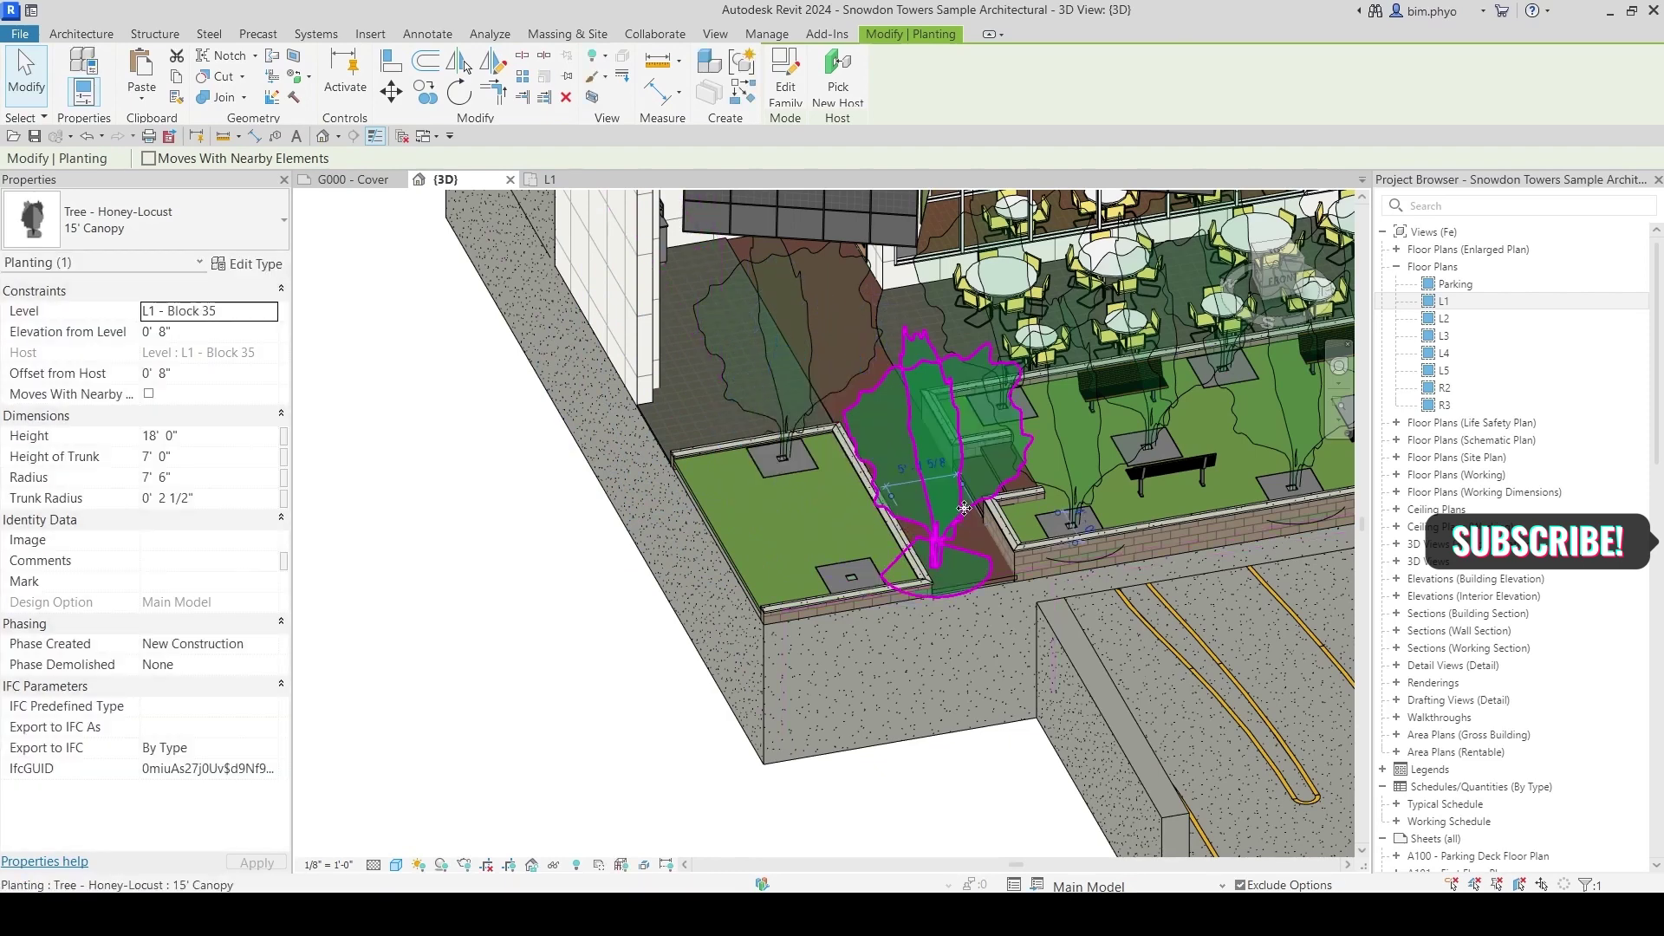
key("Escape")
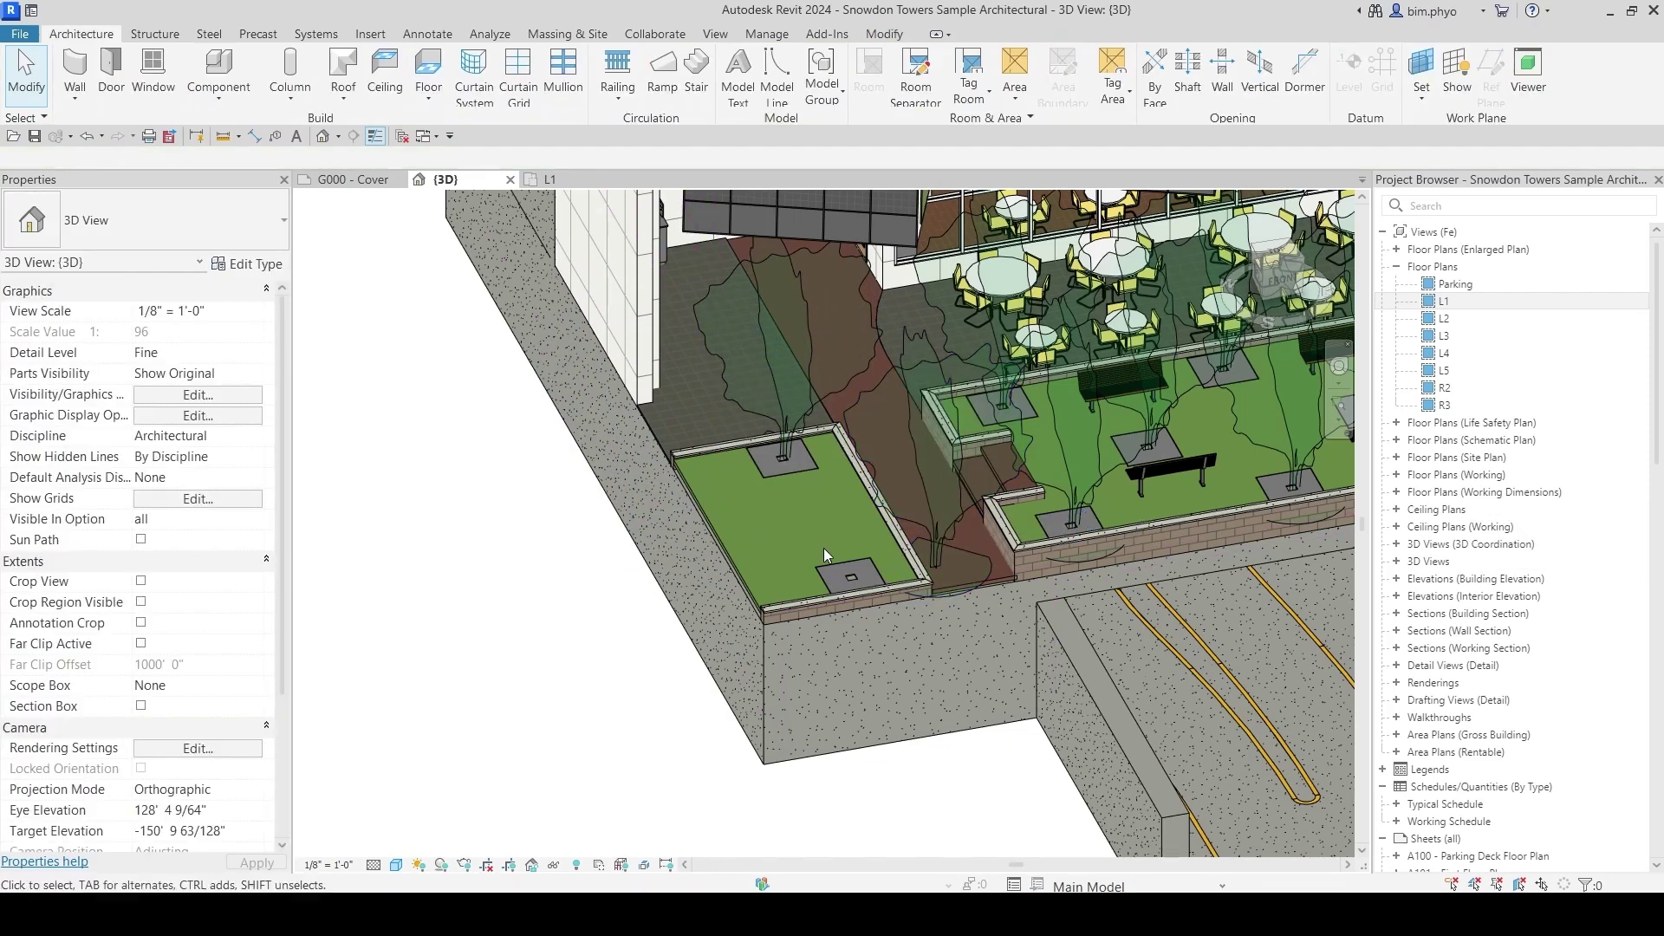
left_click(928, 471)
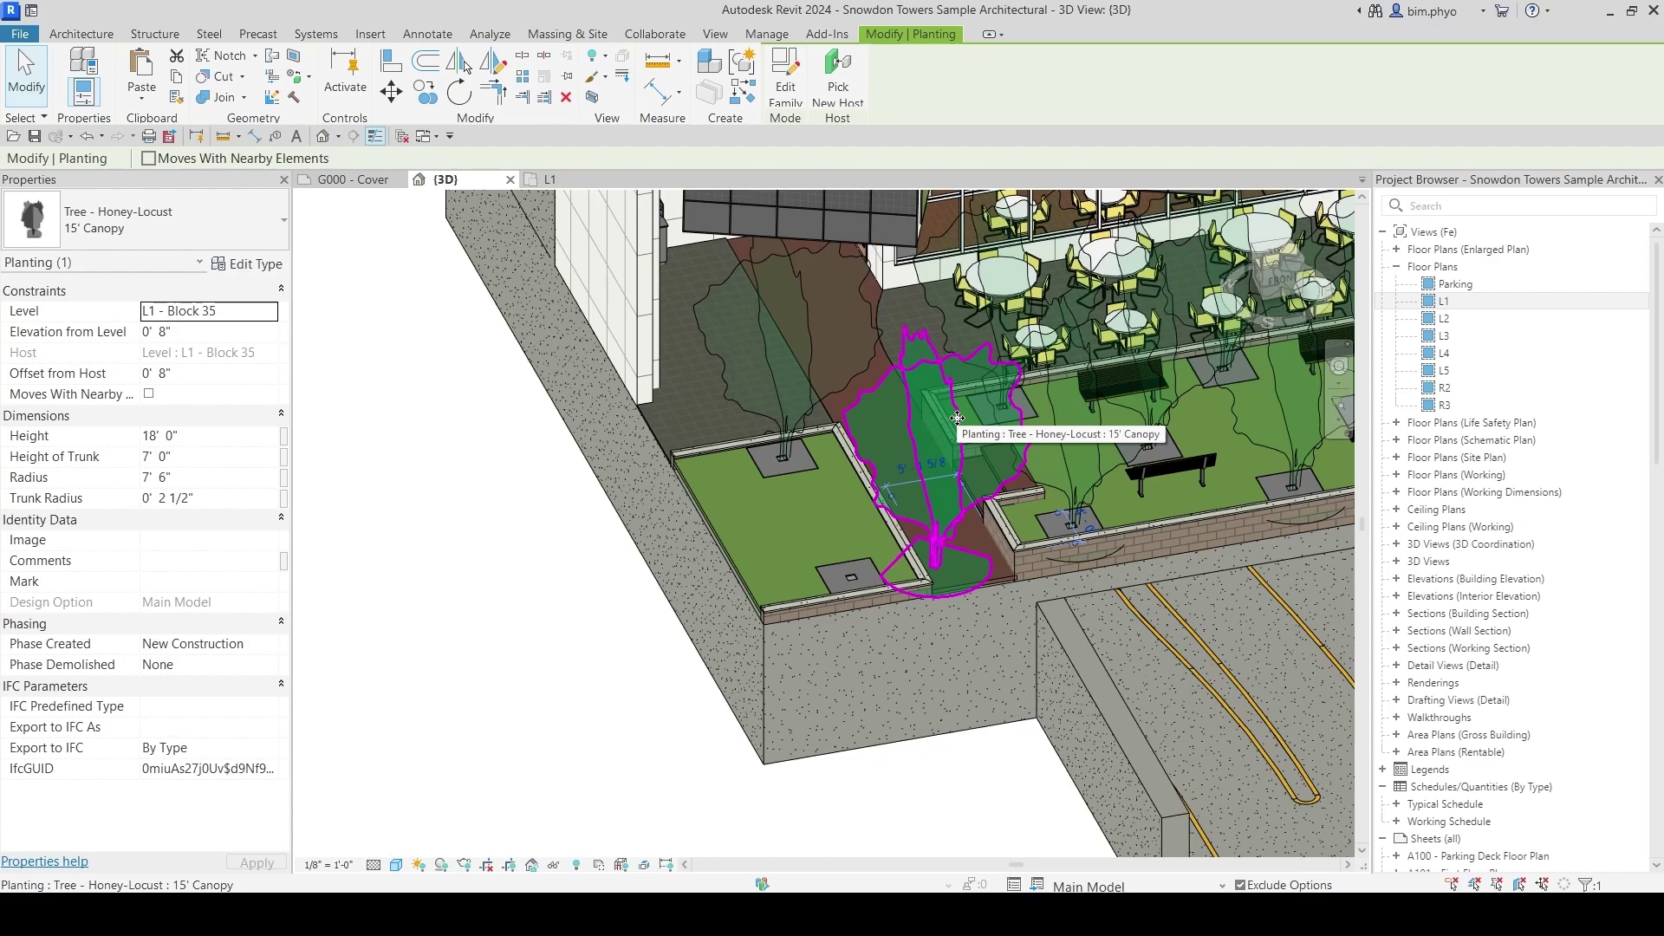
left_click_drag(957, 418, 837, 433)
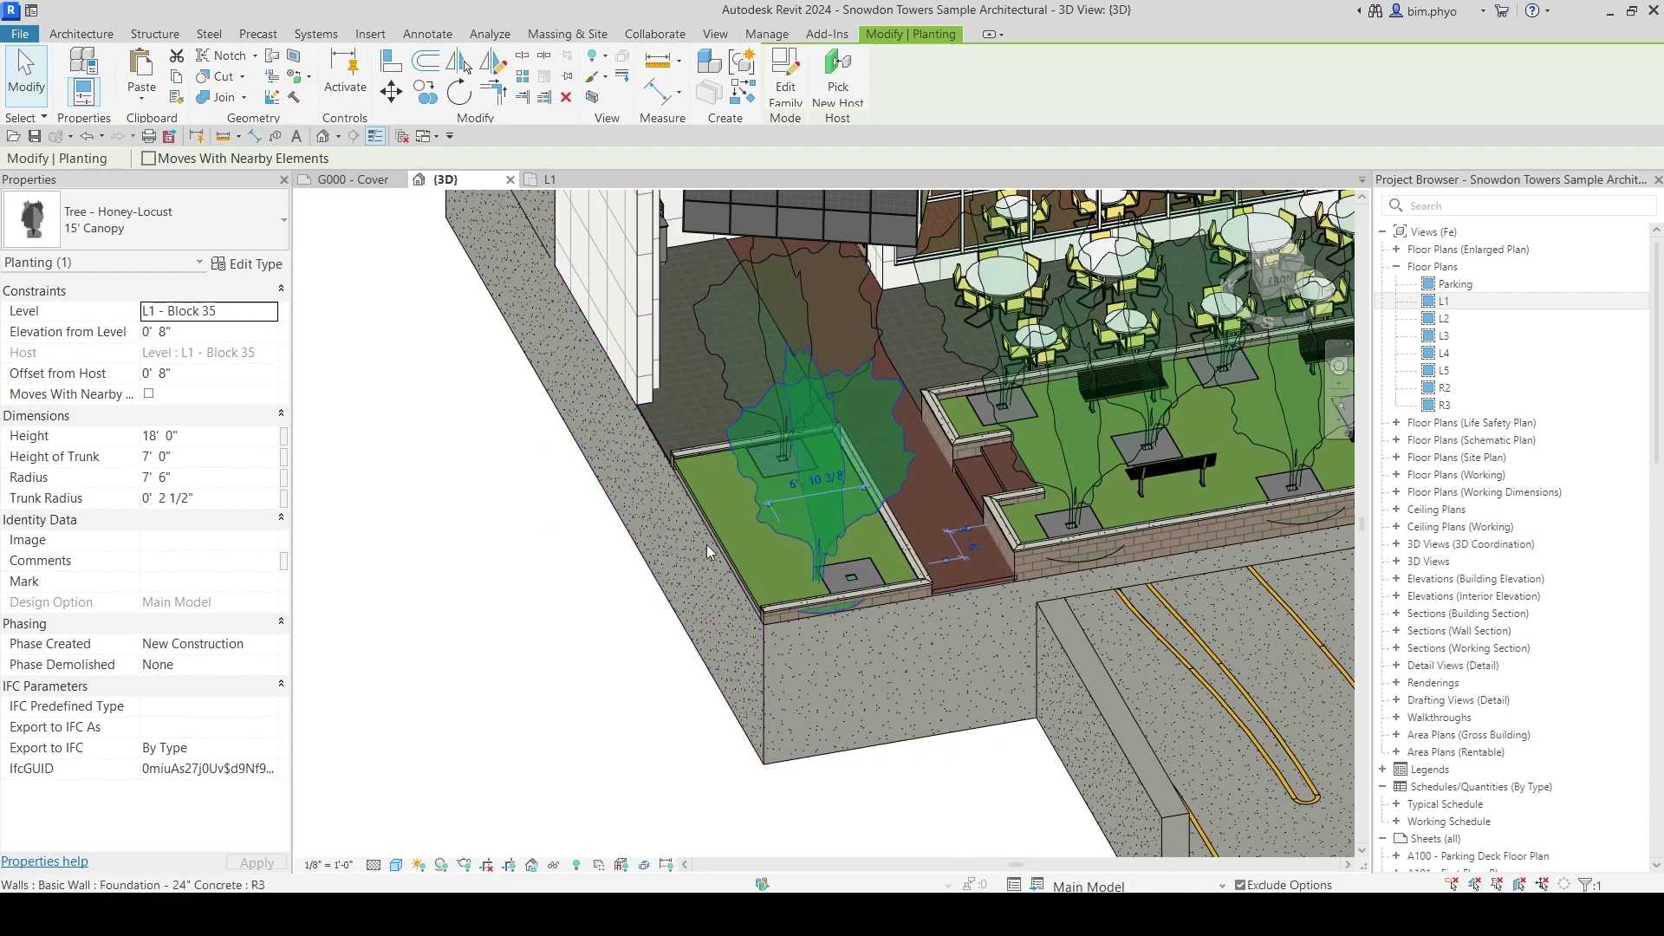
key("Escape")
Move the Honey-Locust tree outside the planter over the side foundation wall, and toggle Drag Elements on Selection
left_click(778, 523)
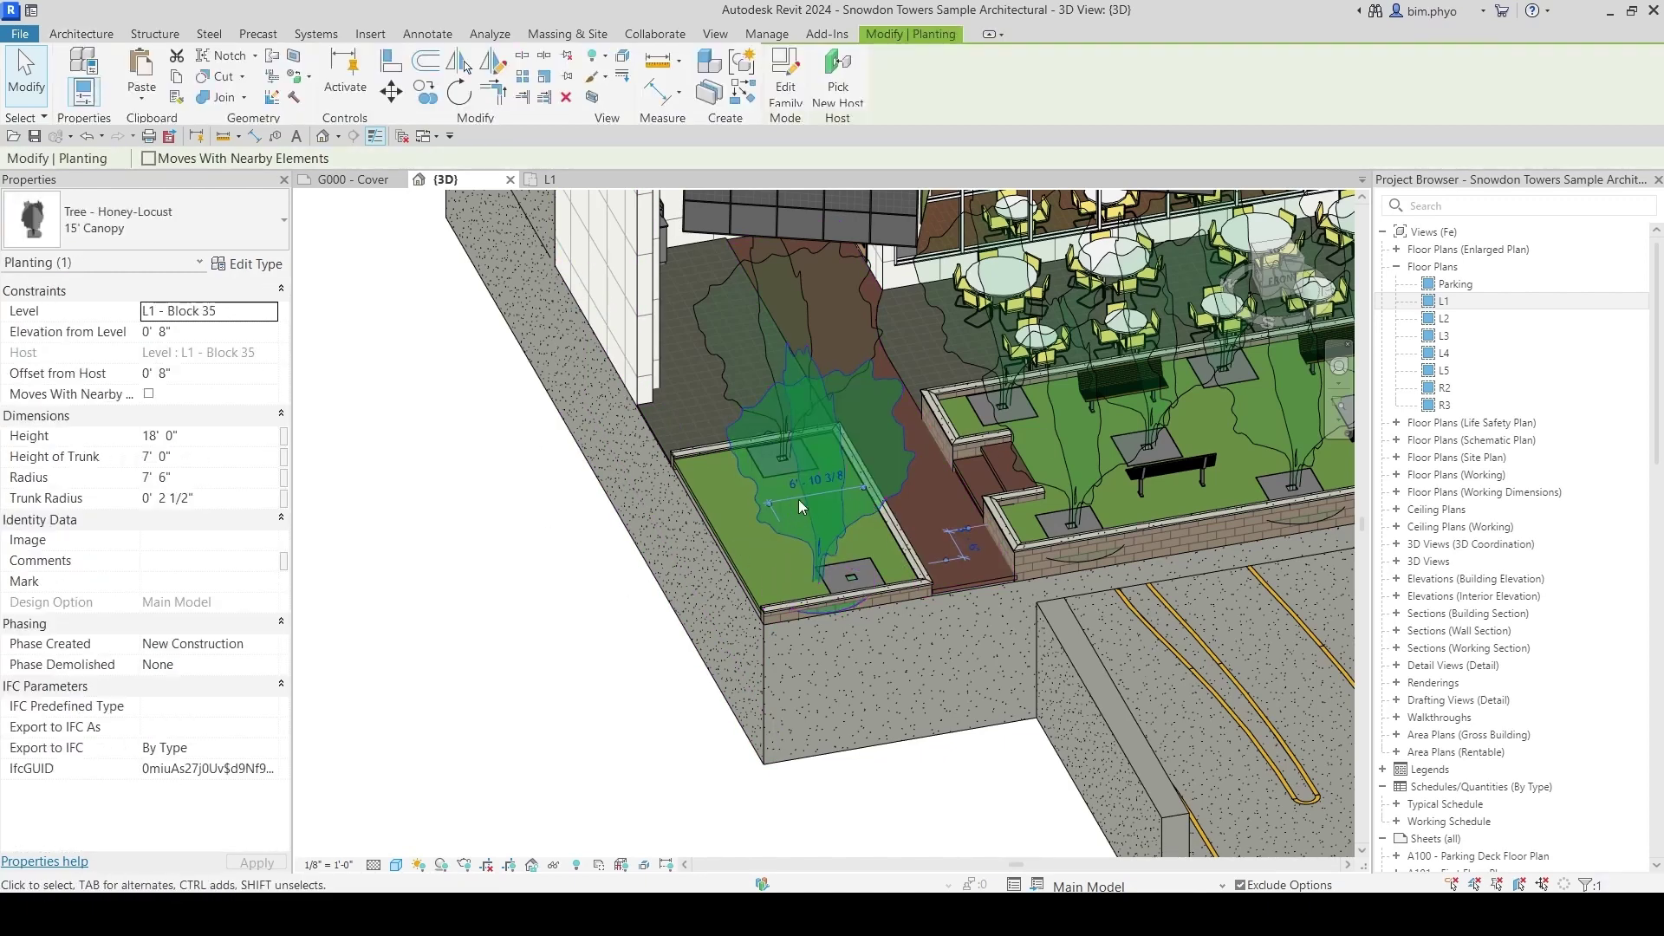
left_click_drag(840, 497, 666, 409)
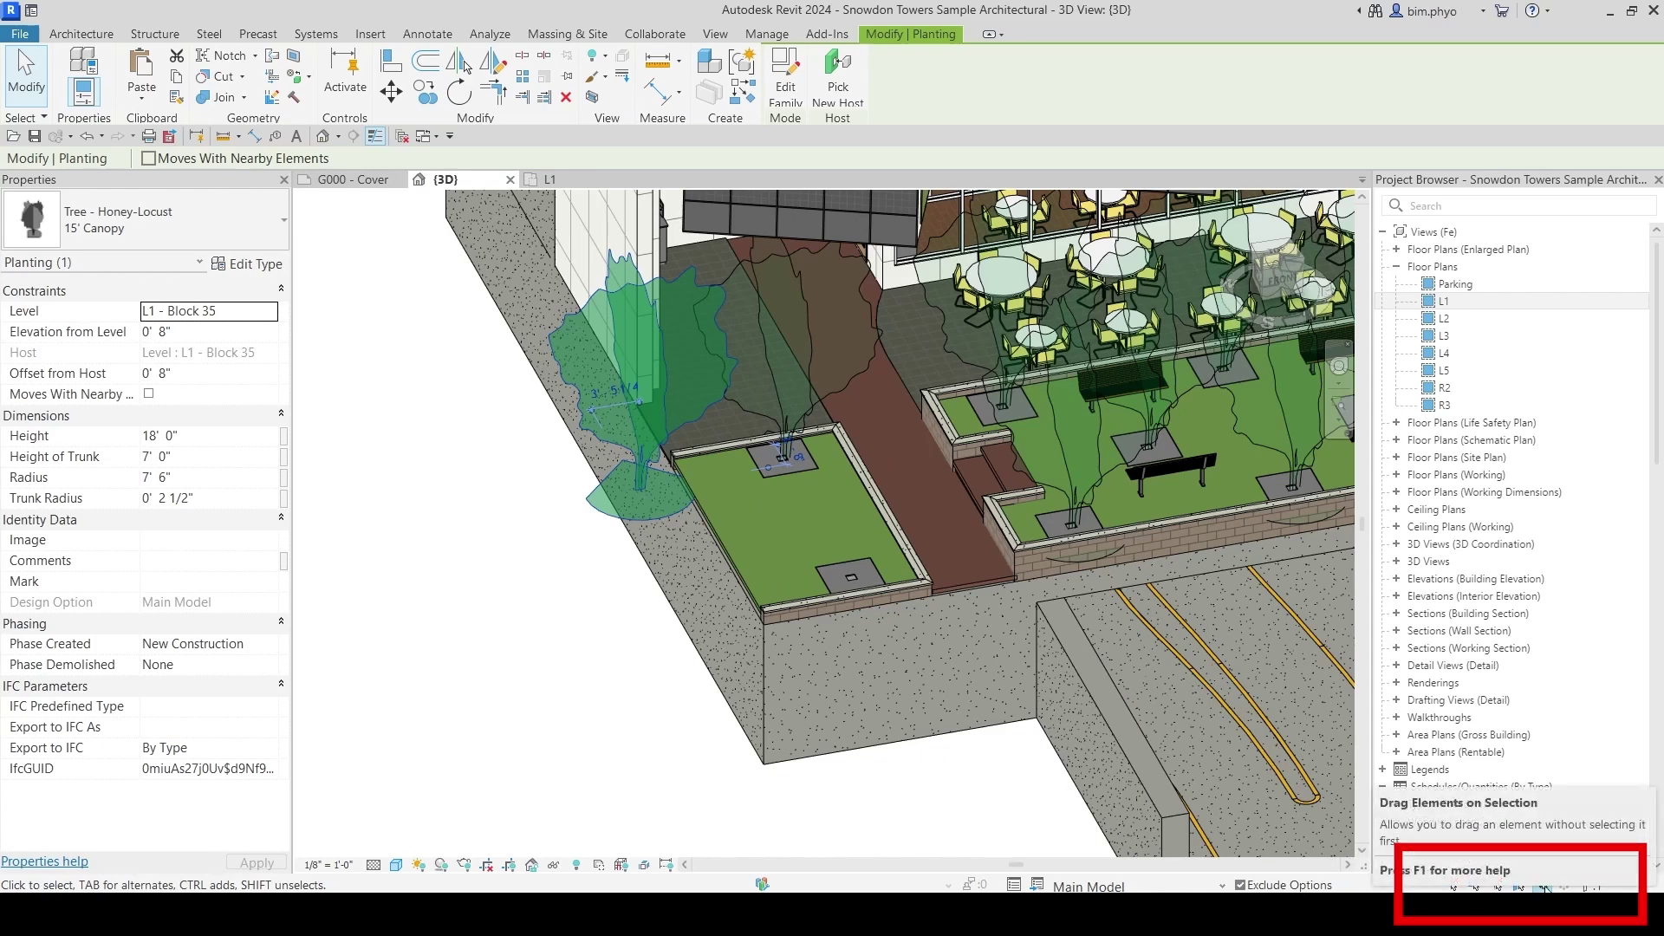
left_click(1543, 883)
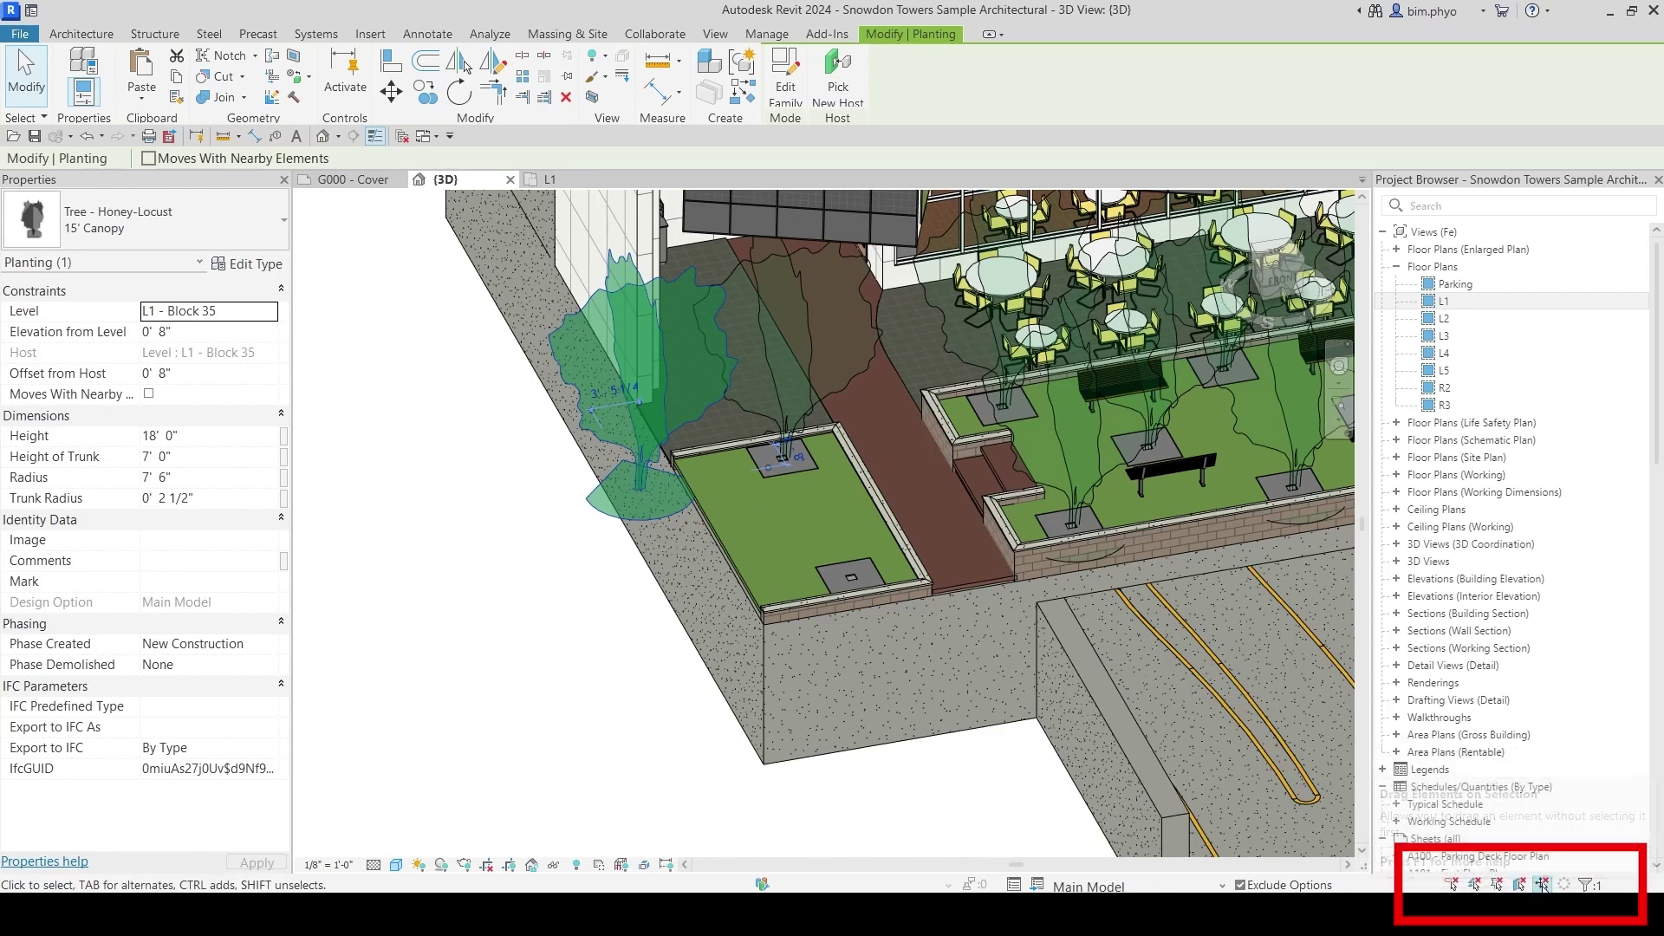
Move the Honey-Locust tree back beside the front tree grate in the corner lawn planter, and pin it in place
left_click(589, 374)
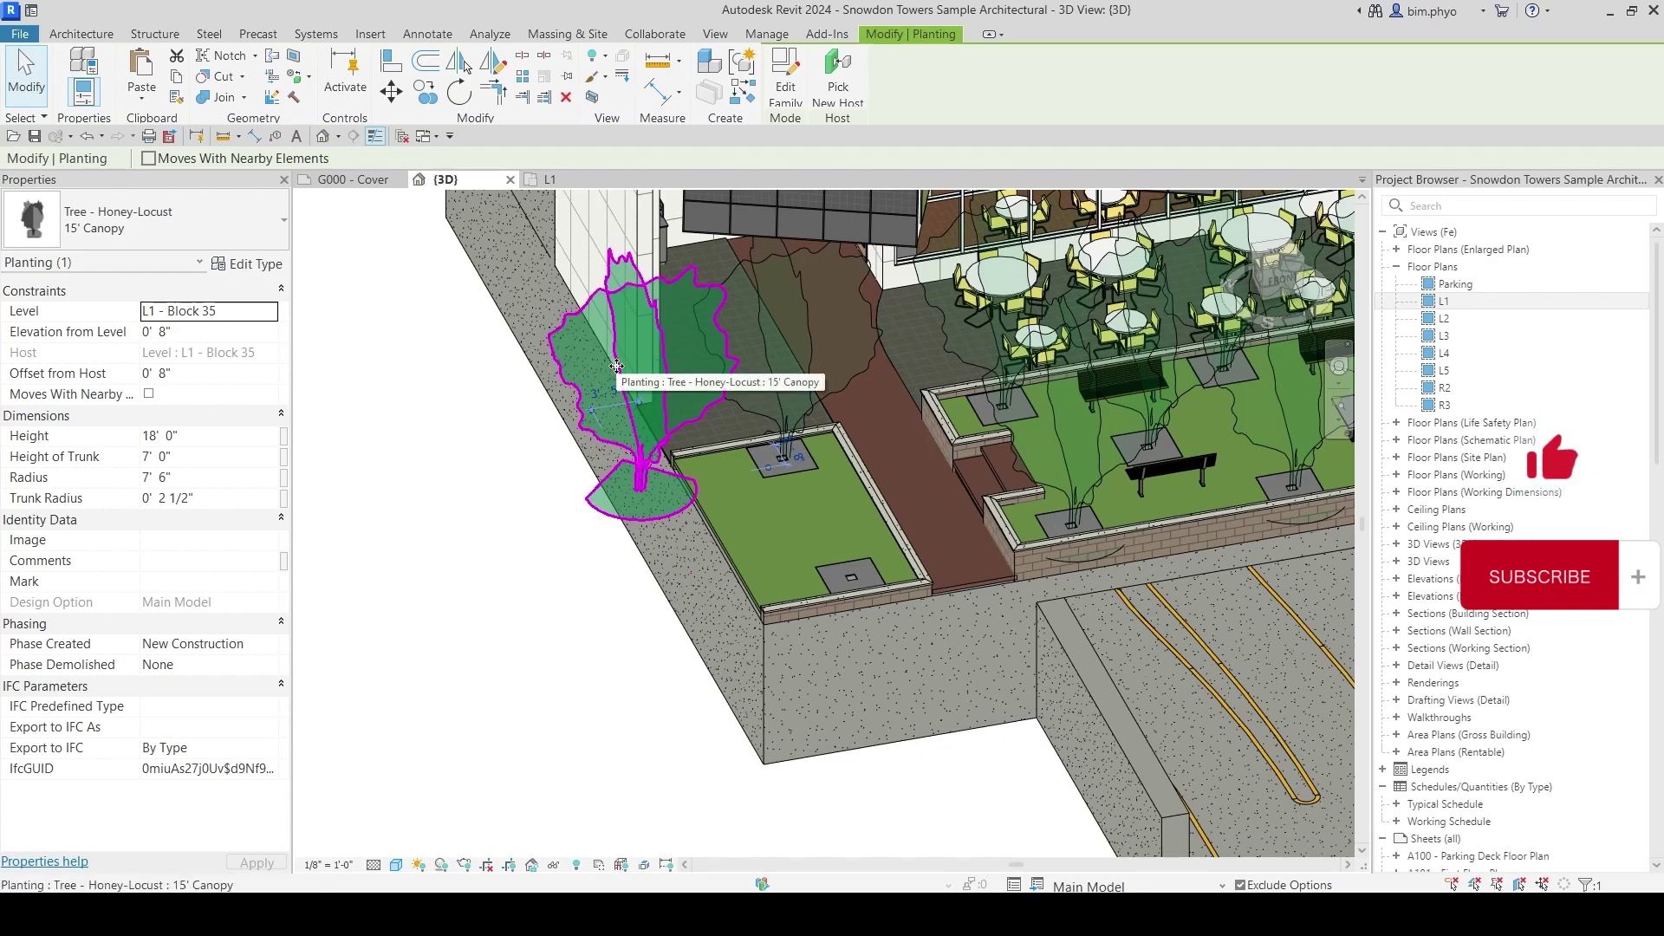
left_click_drag(616, 365, 799, 452)
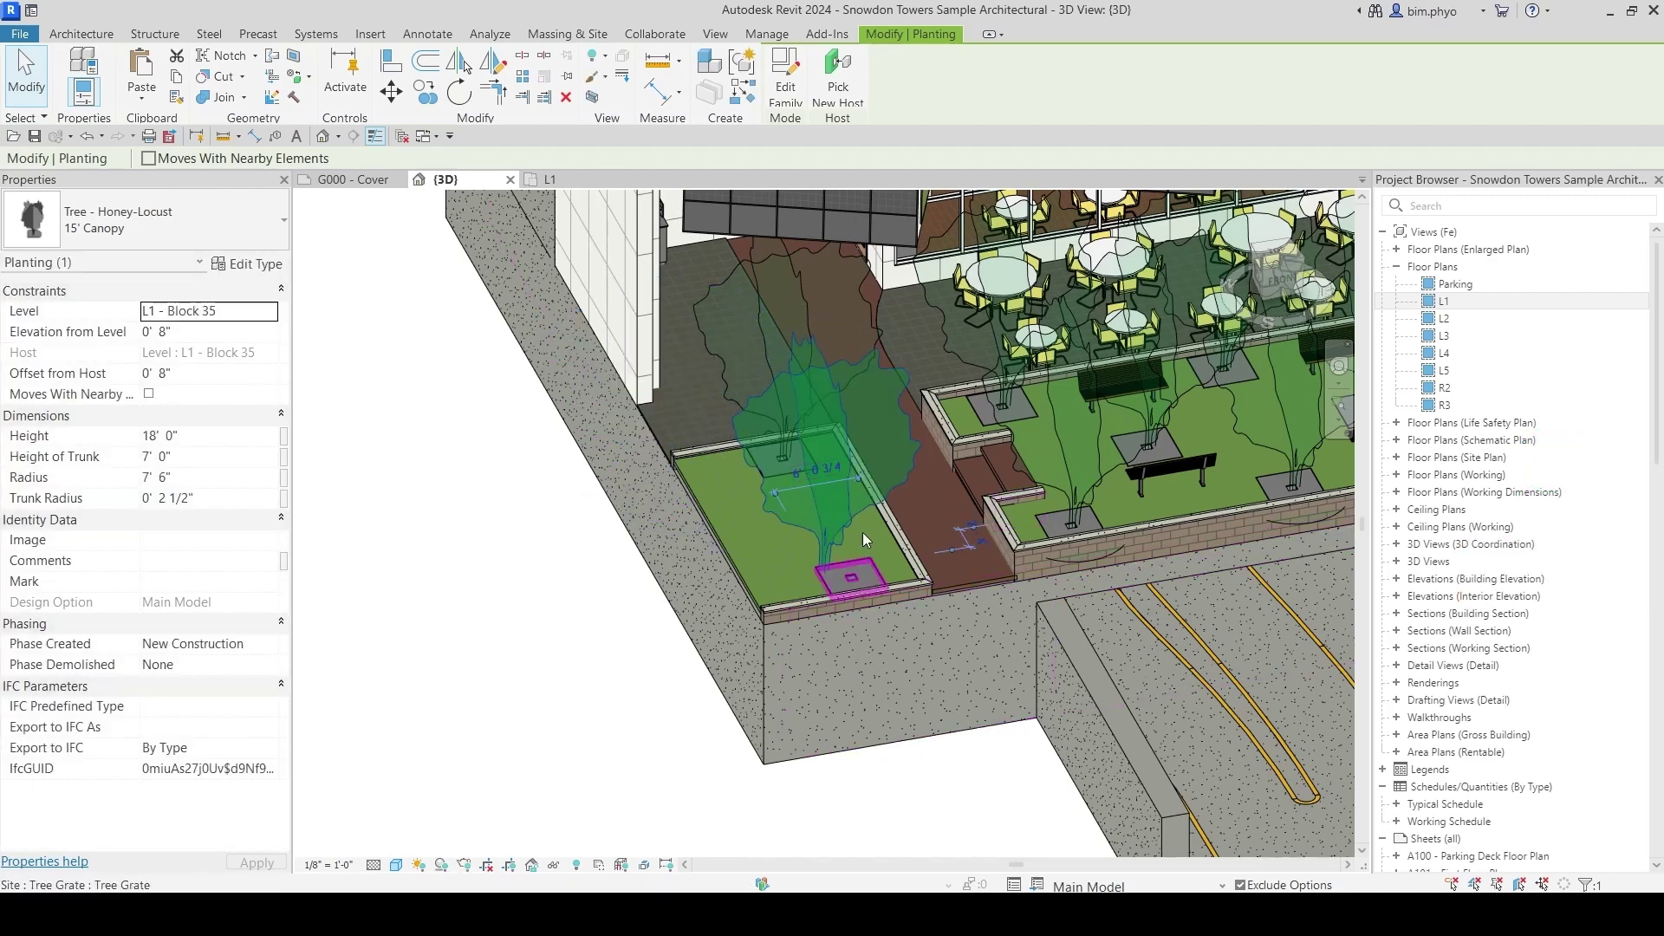
left_click(569, 81)
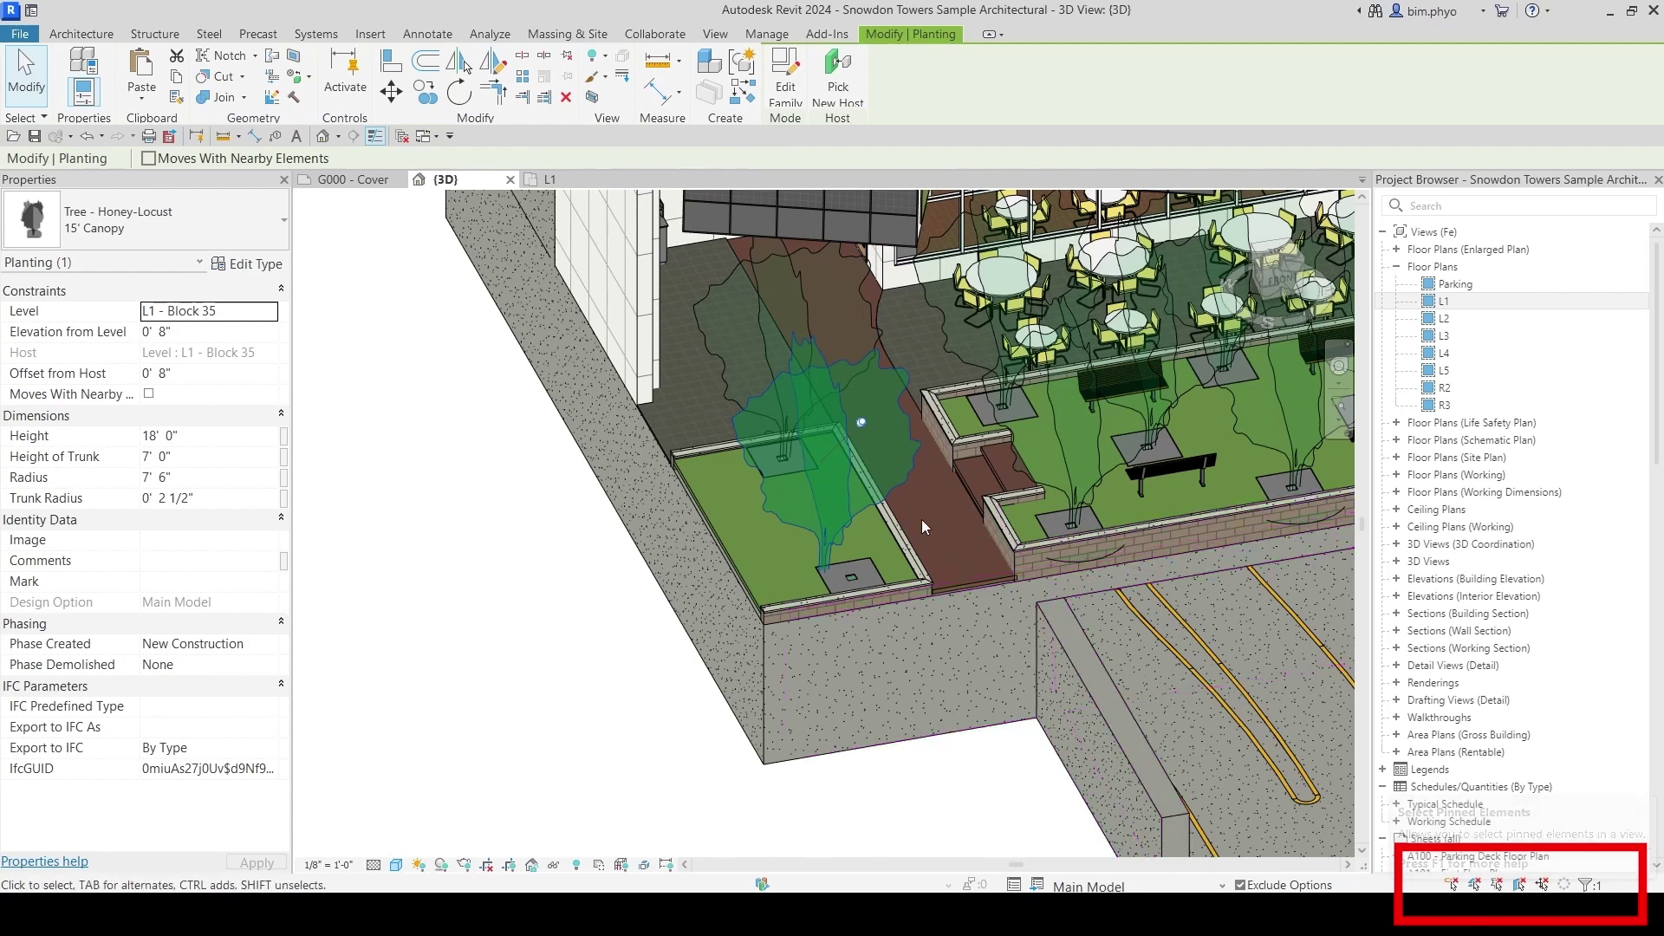
key("Escape")
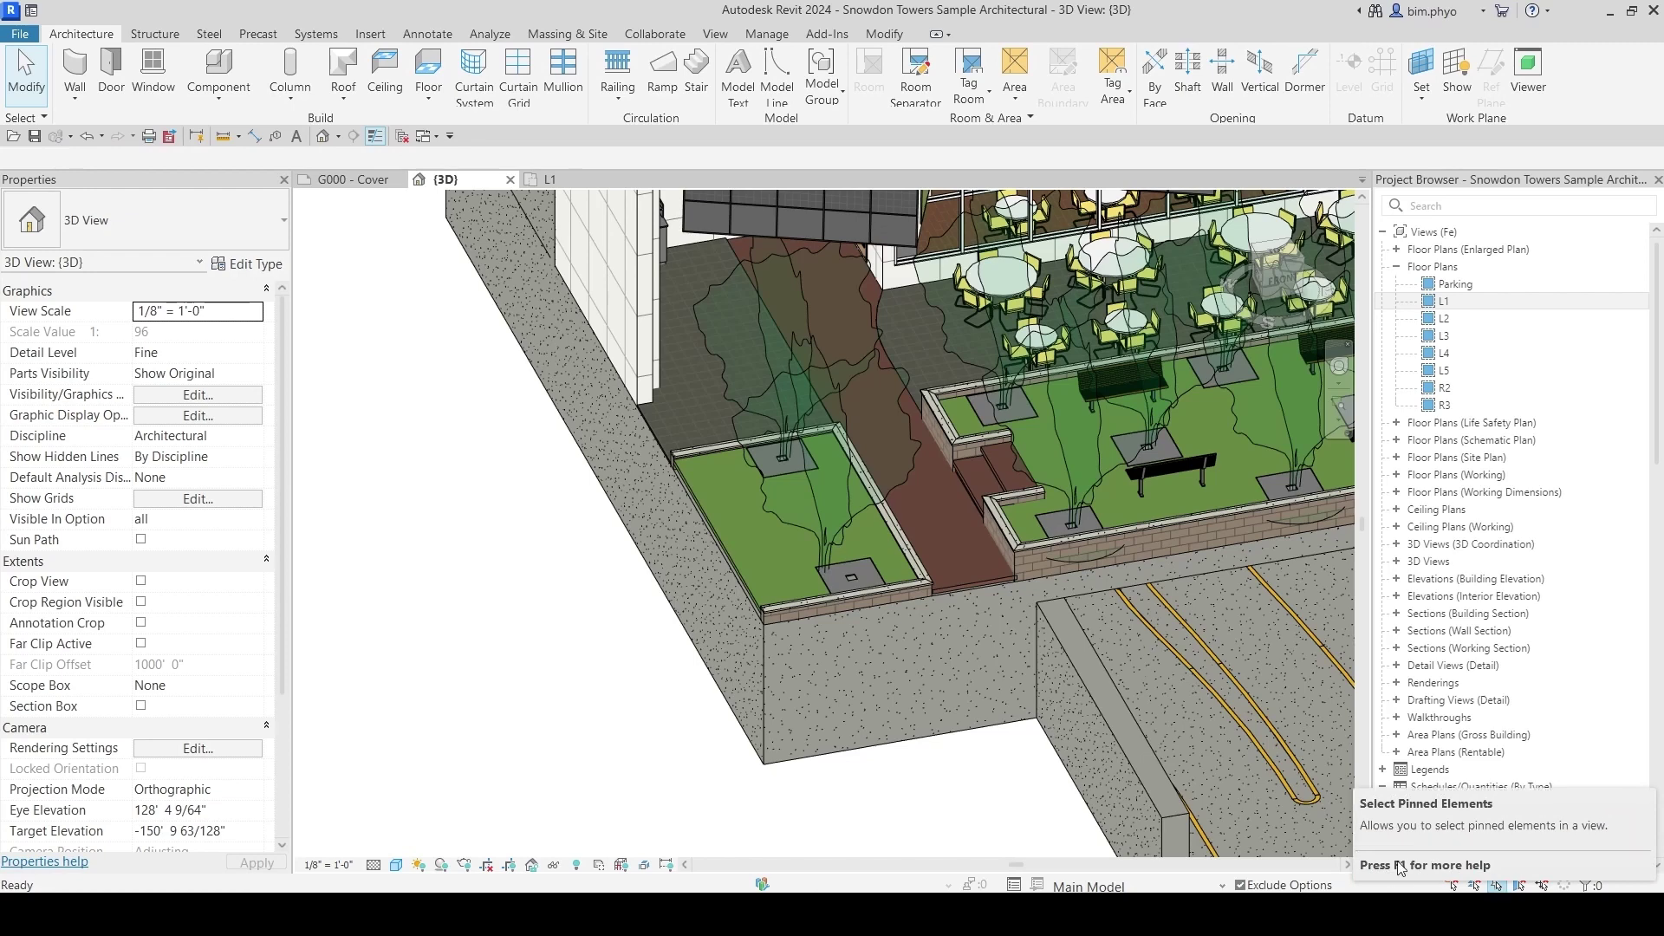
Select the pinned Honey-Locust tree in the corner lawn planter and try to drag it to another spot
left_click(849, 481)
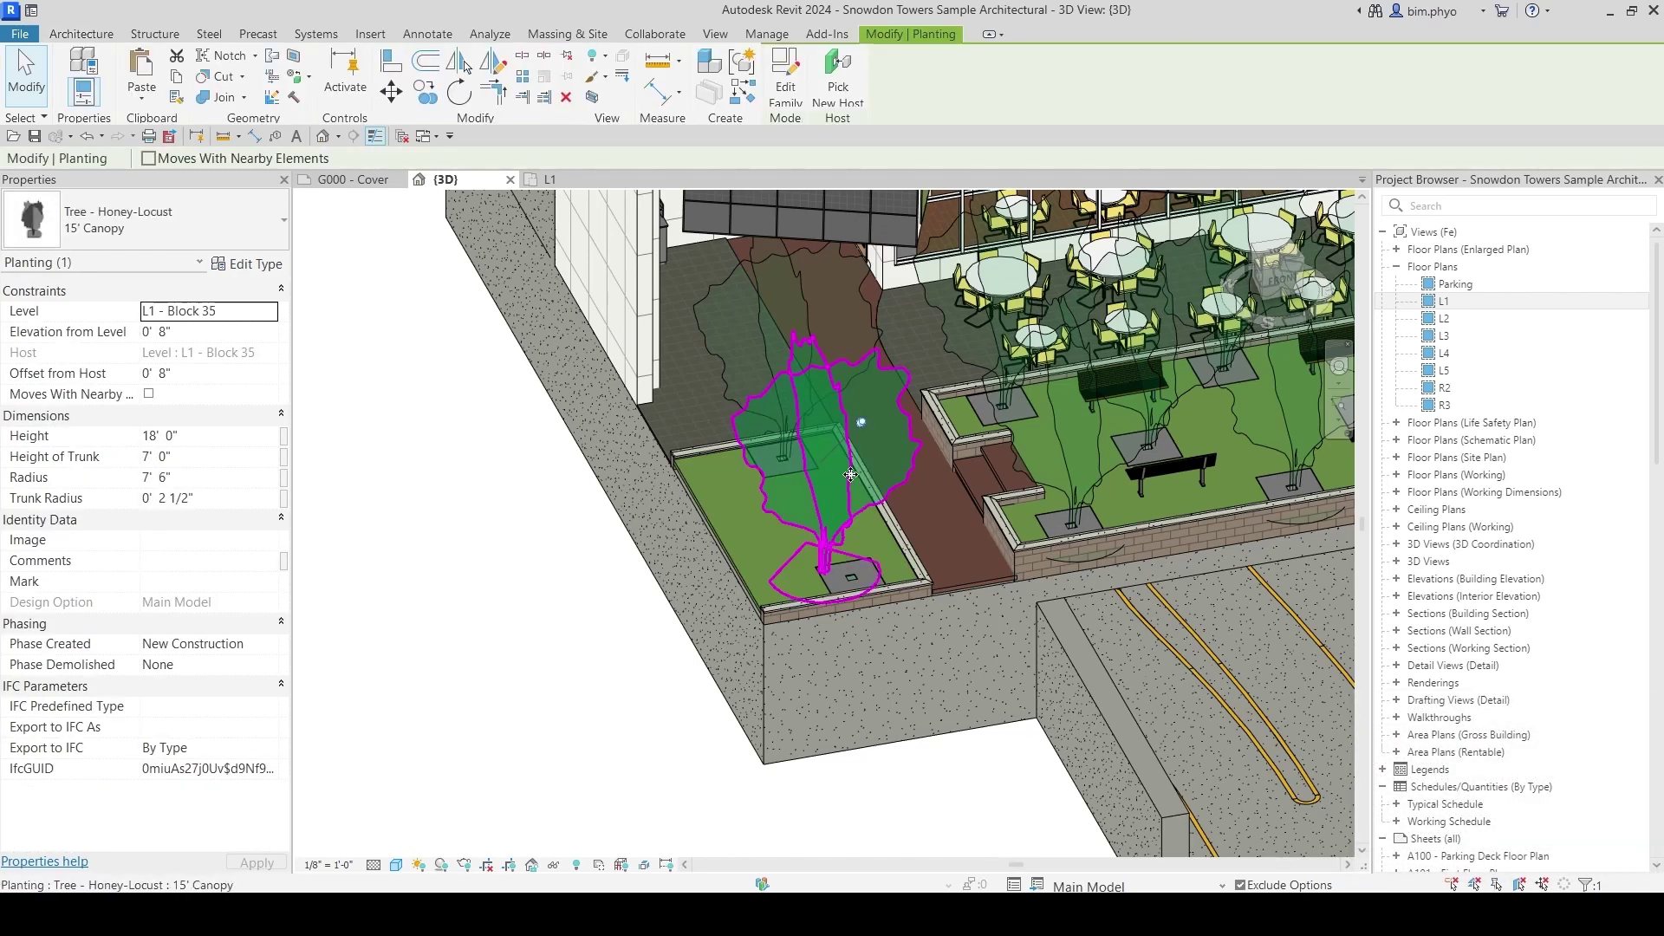
left_click_drag(711, 477, 673, 403)
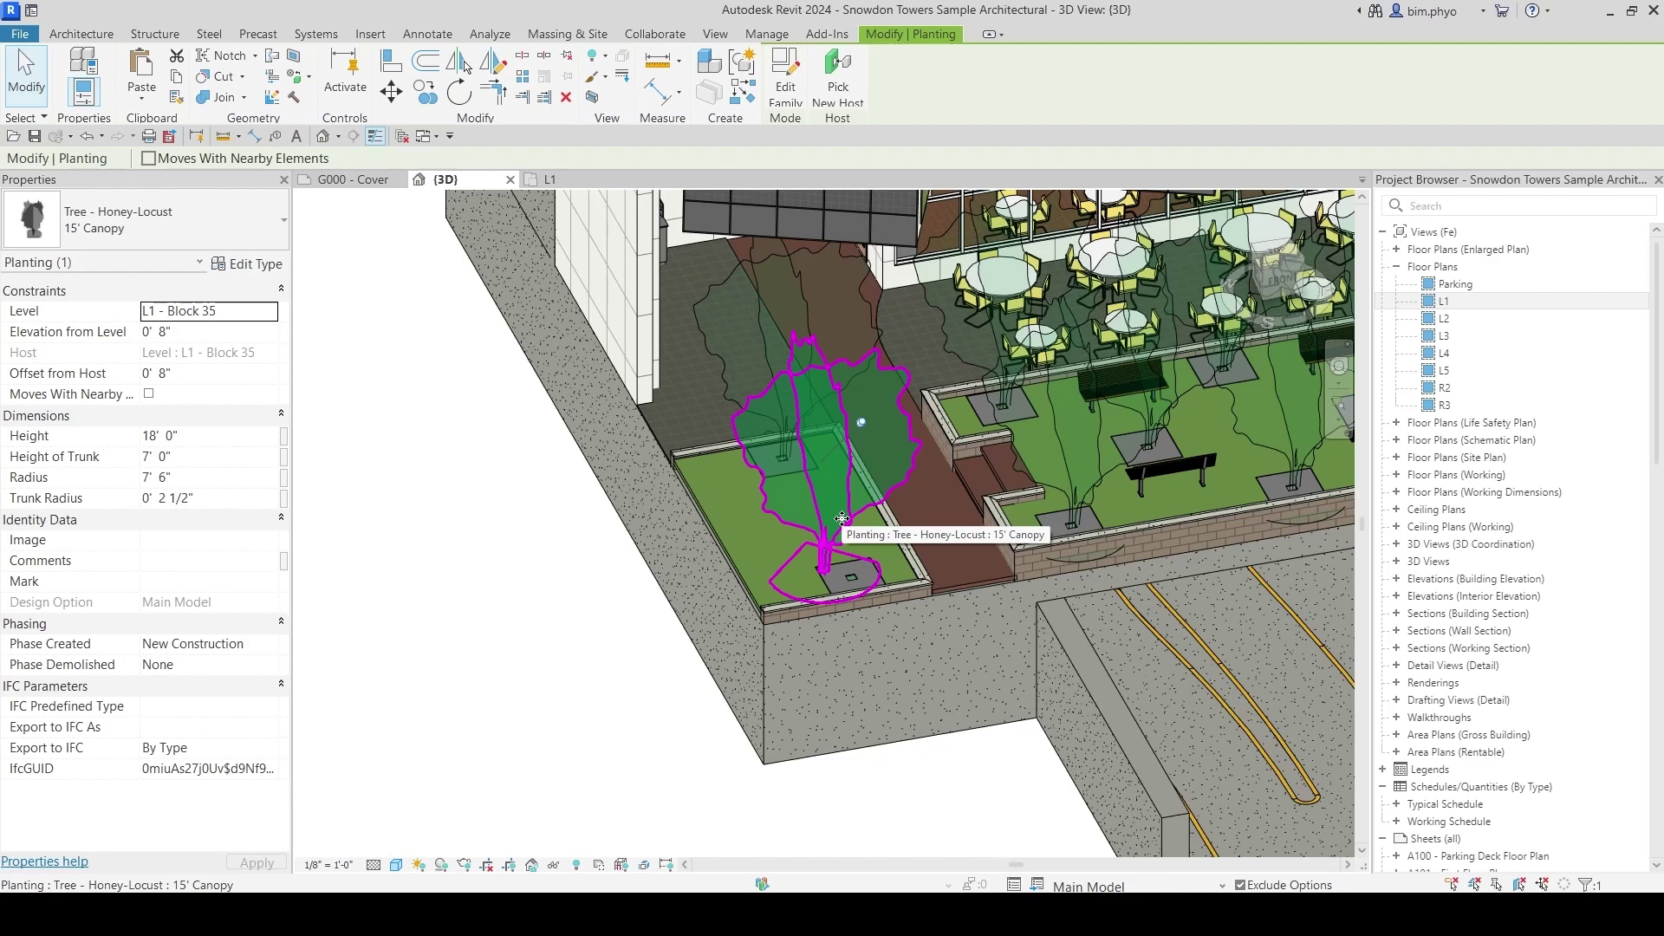
middle_click_drag(841, 518, 736, 492)
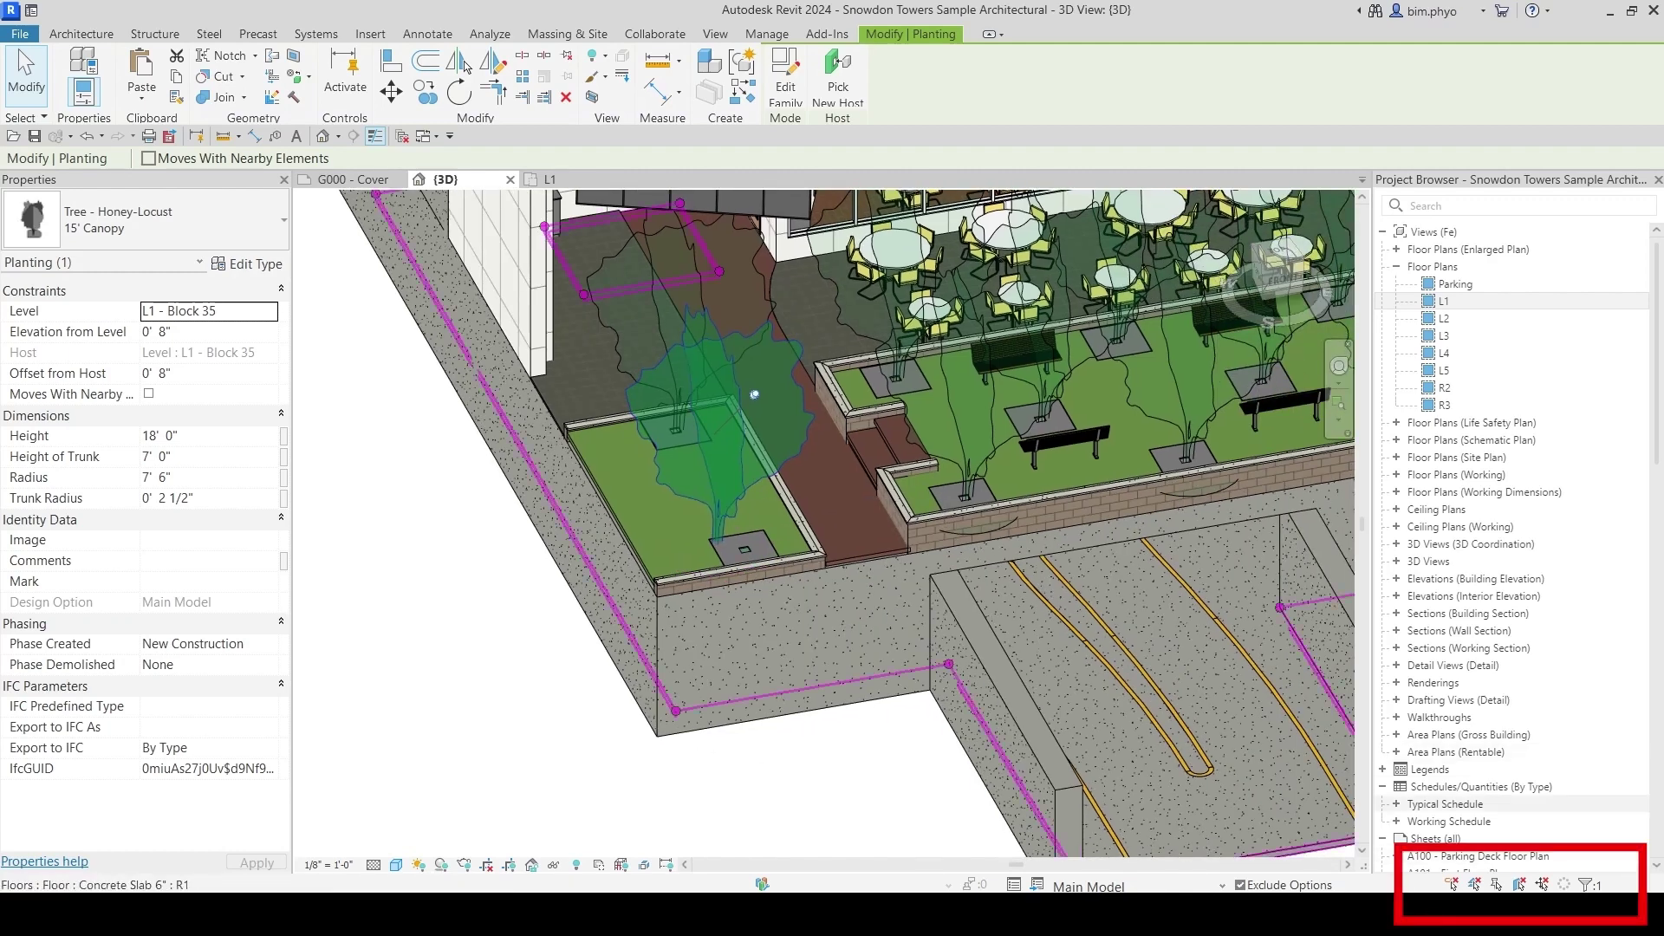
Open the Background Processes list, read the related notes in the Word document, and close the list back in Revit
left_click(1564, 884)
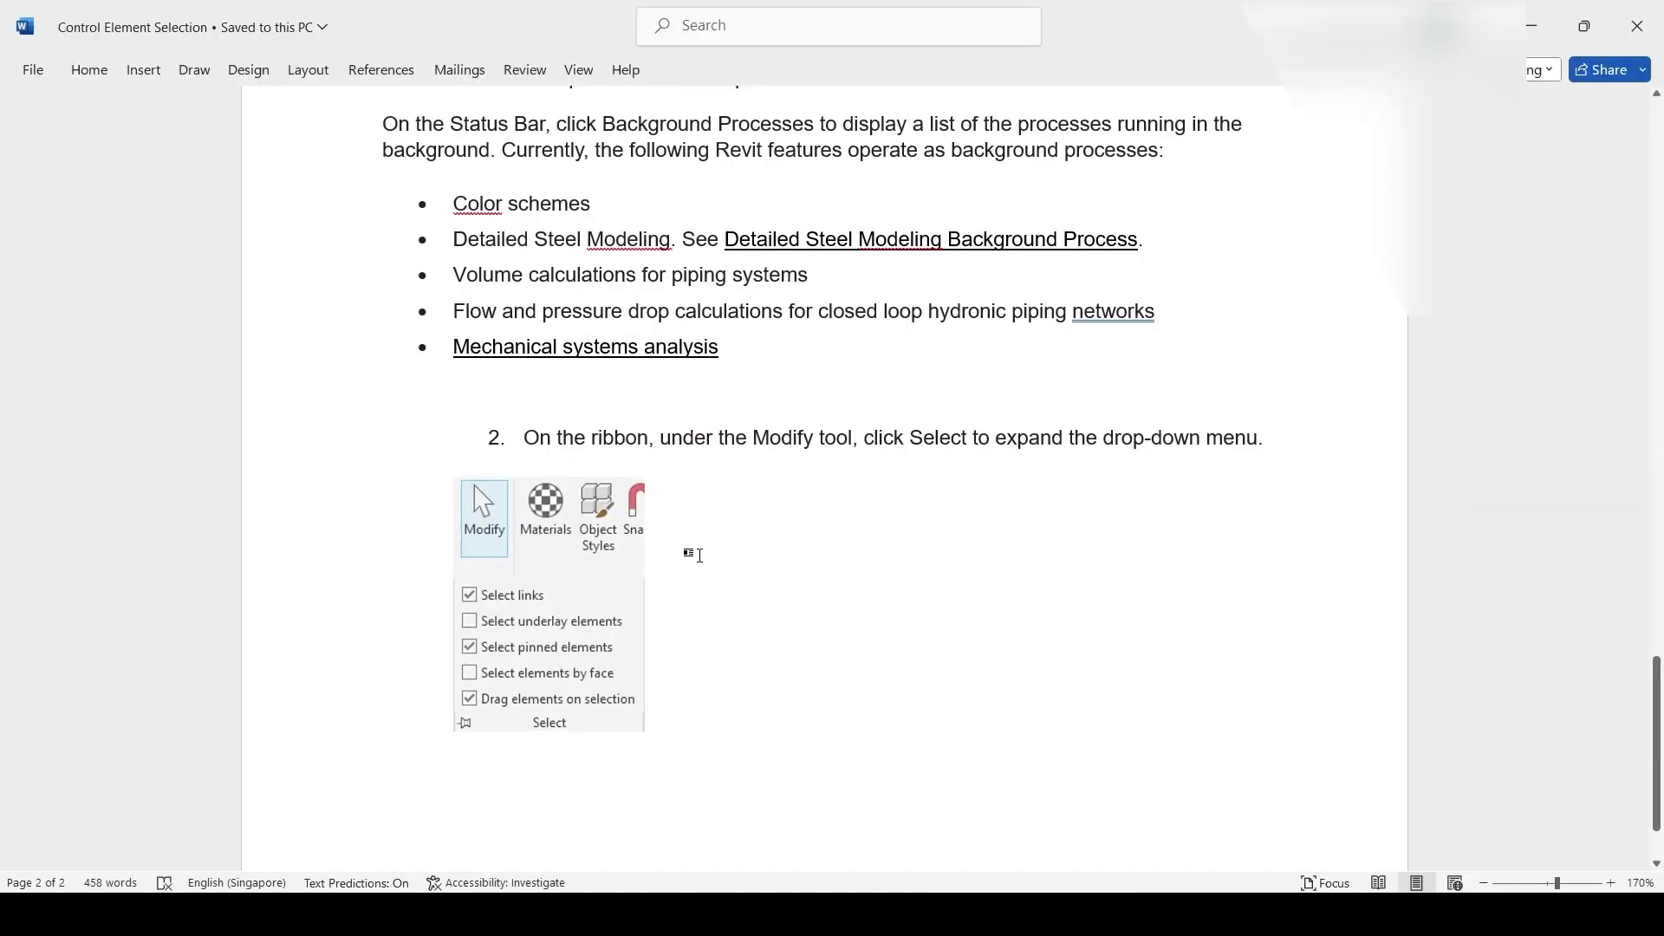
scroll(699, 555, "up", 4)
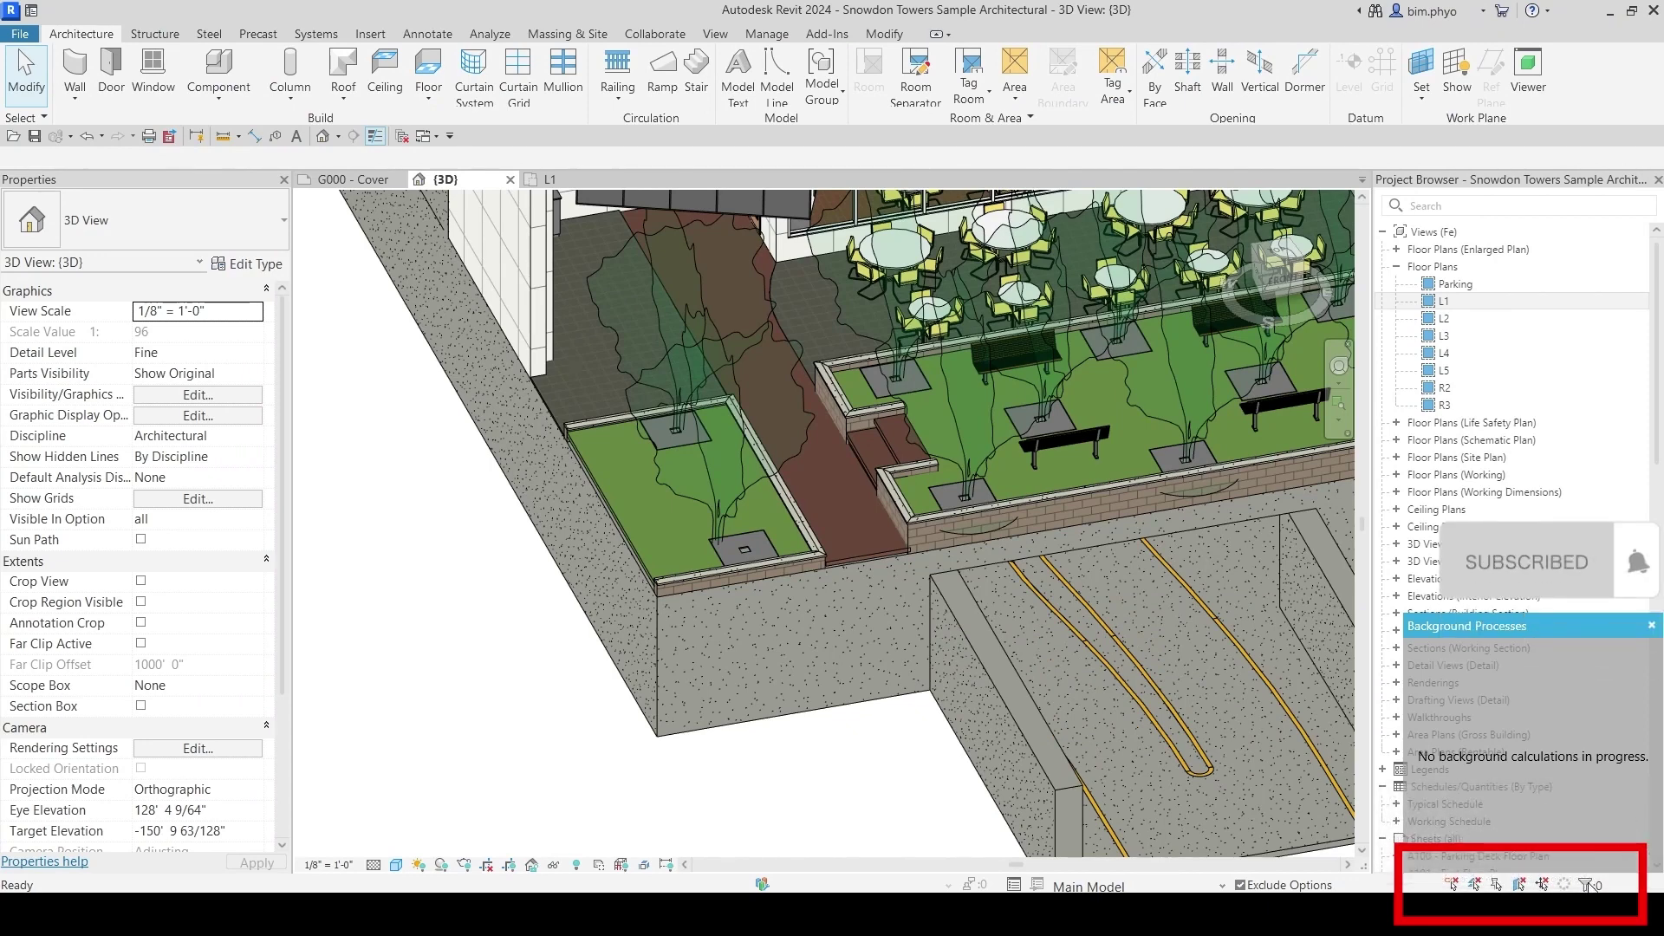
left_click(1652, 624)
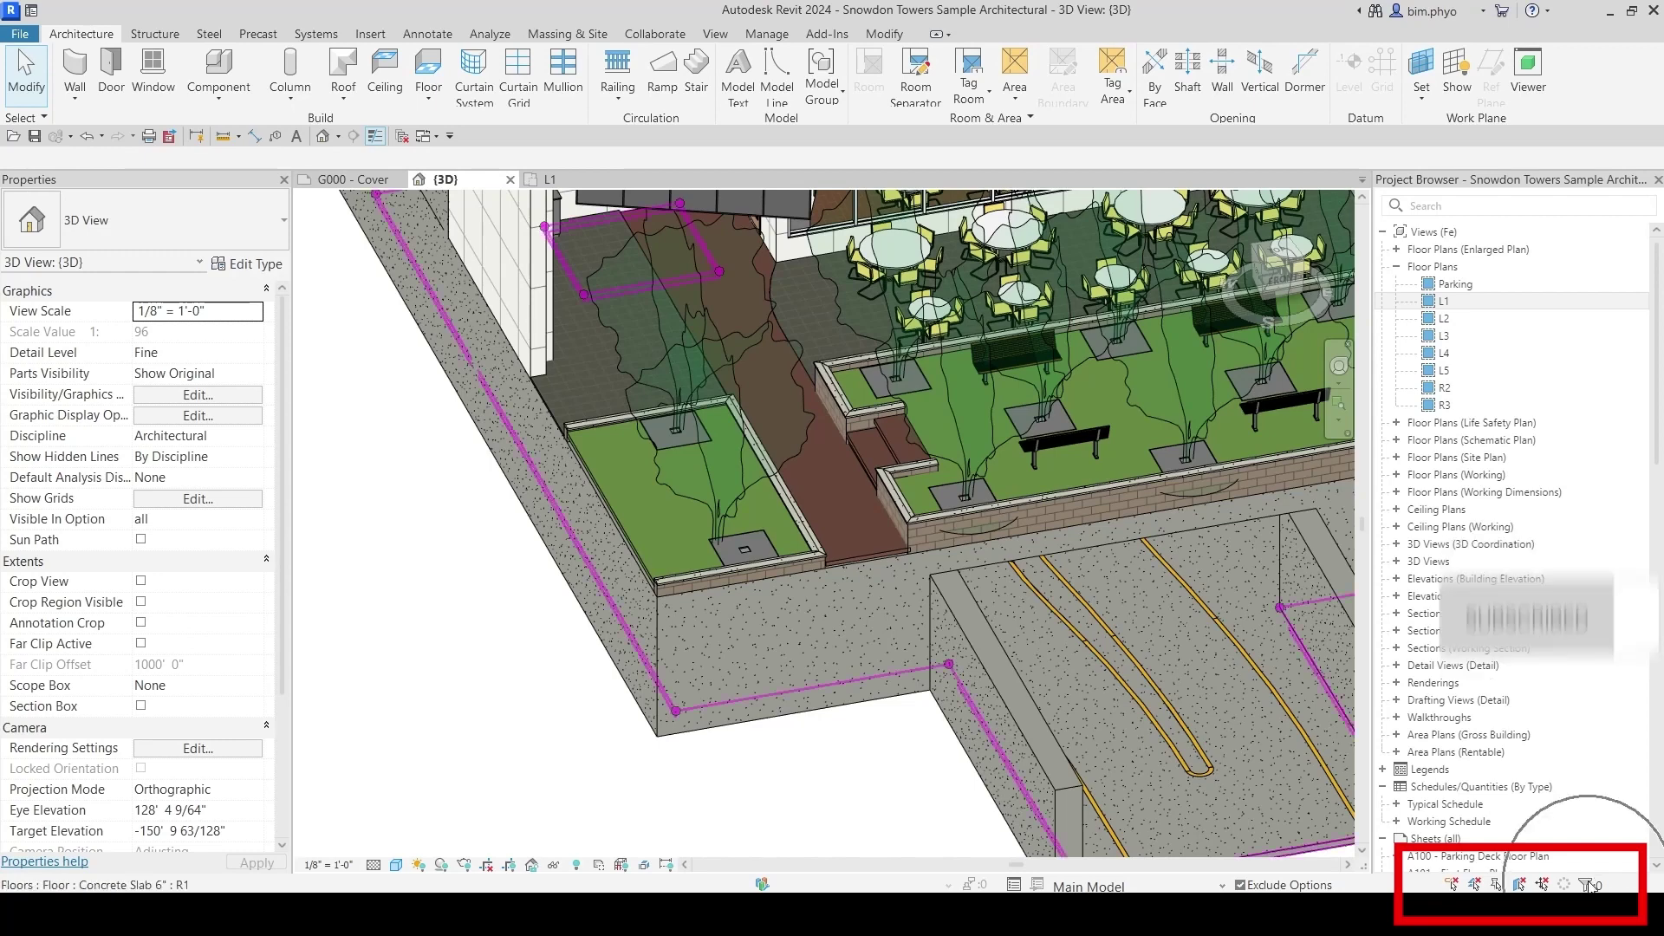
Select the rooftop elements at the far front corner of the building with a crossing box in the 3D view
scroll(789, 659, "down", 3)
scroll(789, 658, "down", 3)
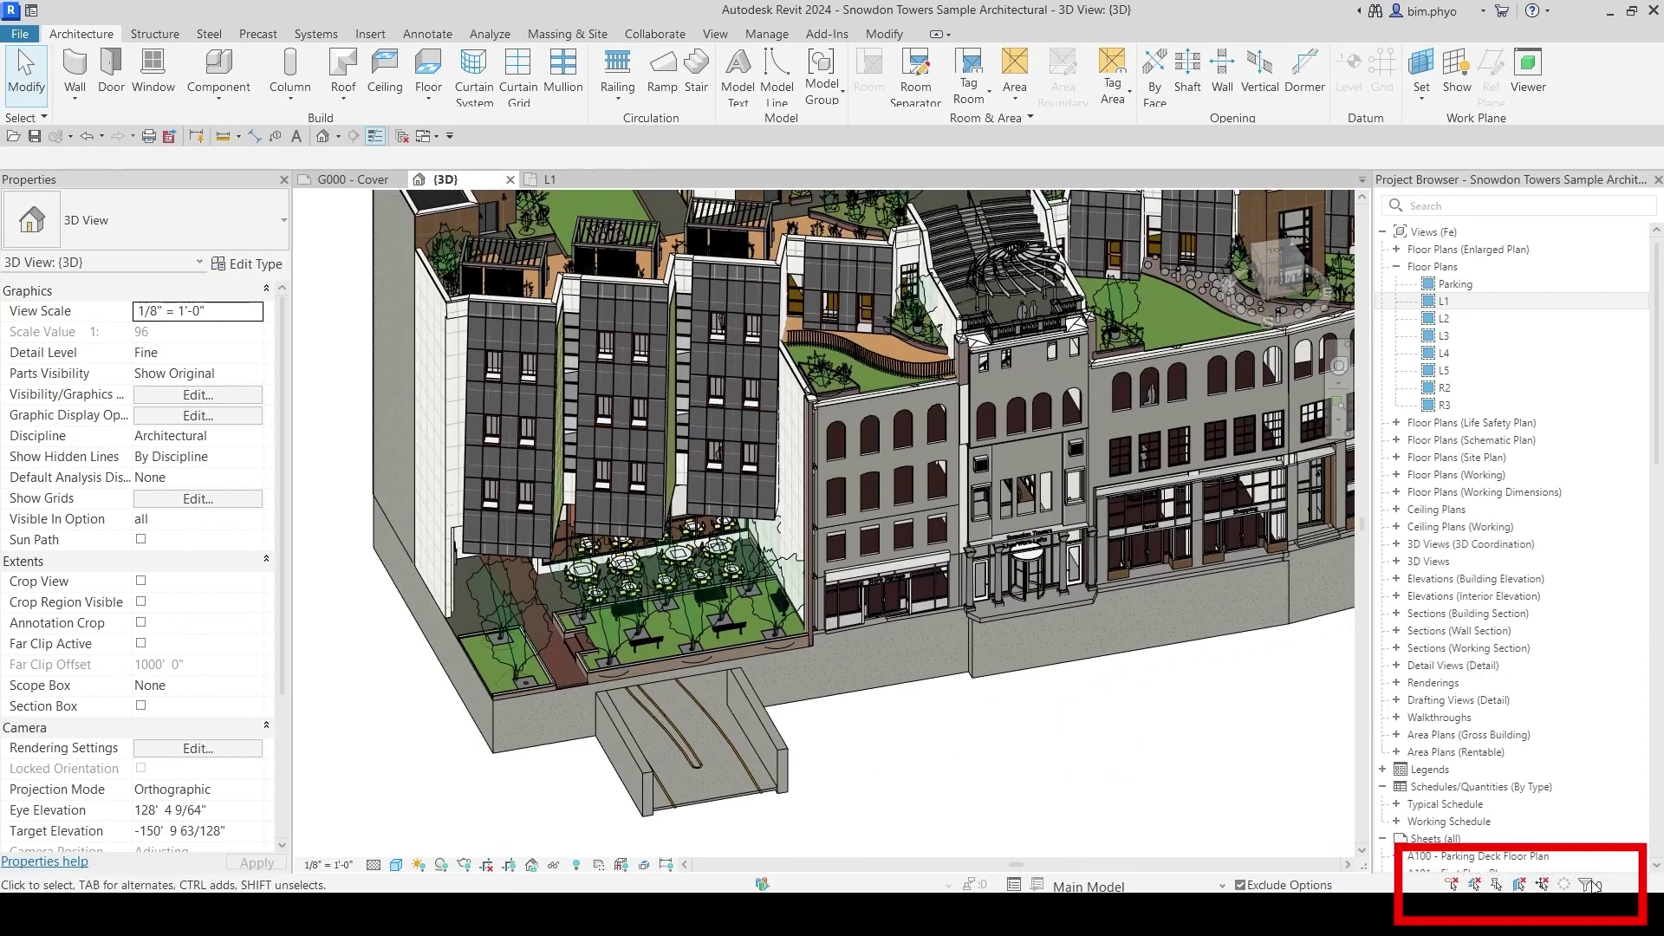
left_click(884, 34)
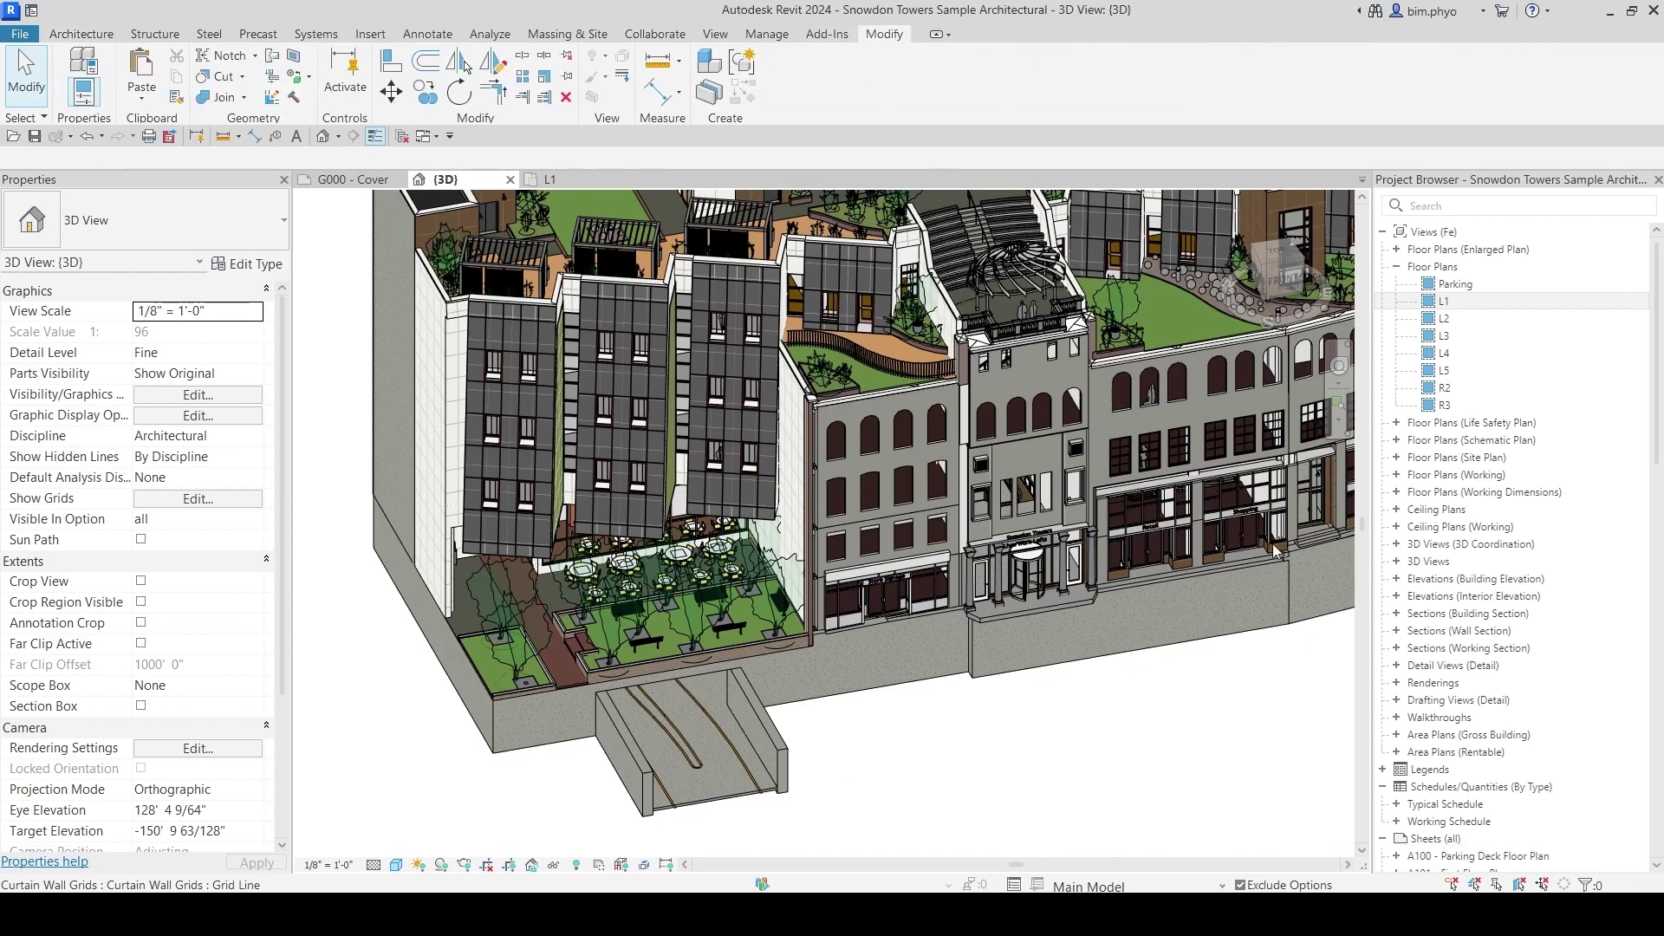
scroll(986, 767, "down", 5)
left_click_drag(1056, 804, 736, 749)
key("Escape")
middle_click_drag(1109, 656, 1005, 572)
left_click_drag(1130, 562, 992, 519)
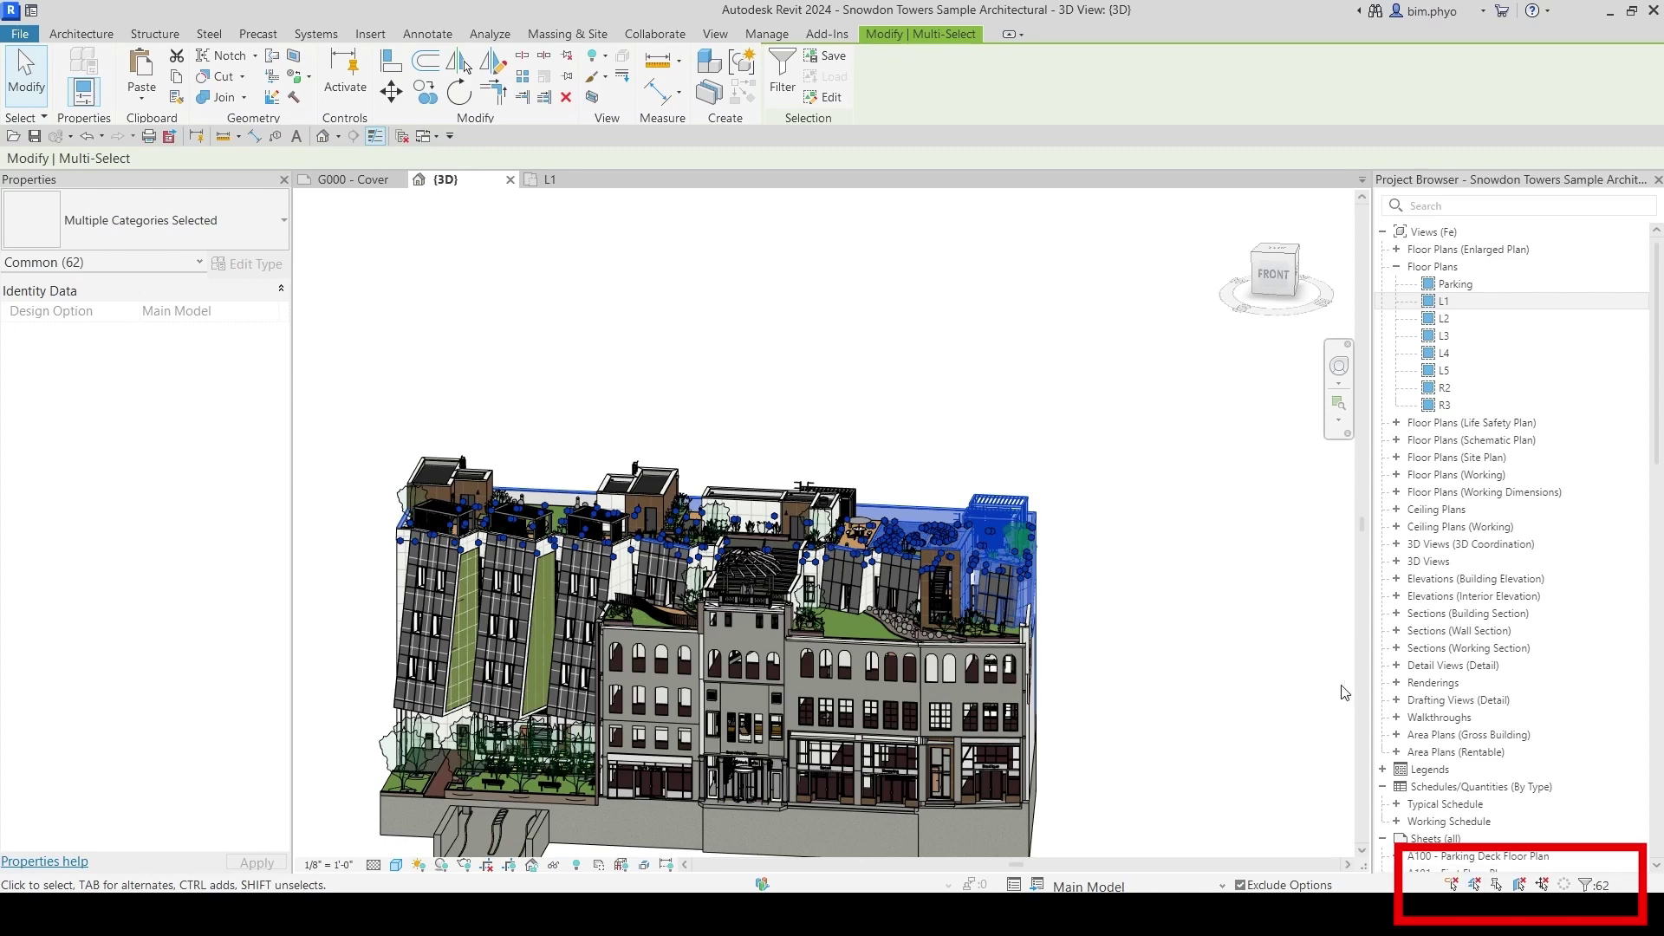
Review the categories of the selected rooftop elements in the Filter dialog, close it without changes, and clear the selection
middle_click_drag(1345, 693, 1345, 624)
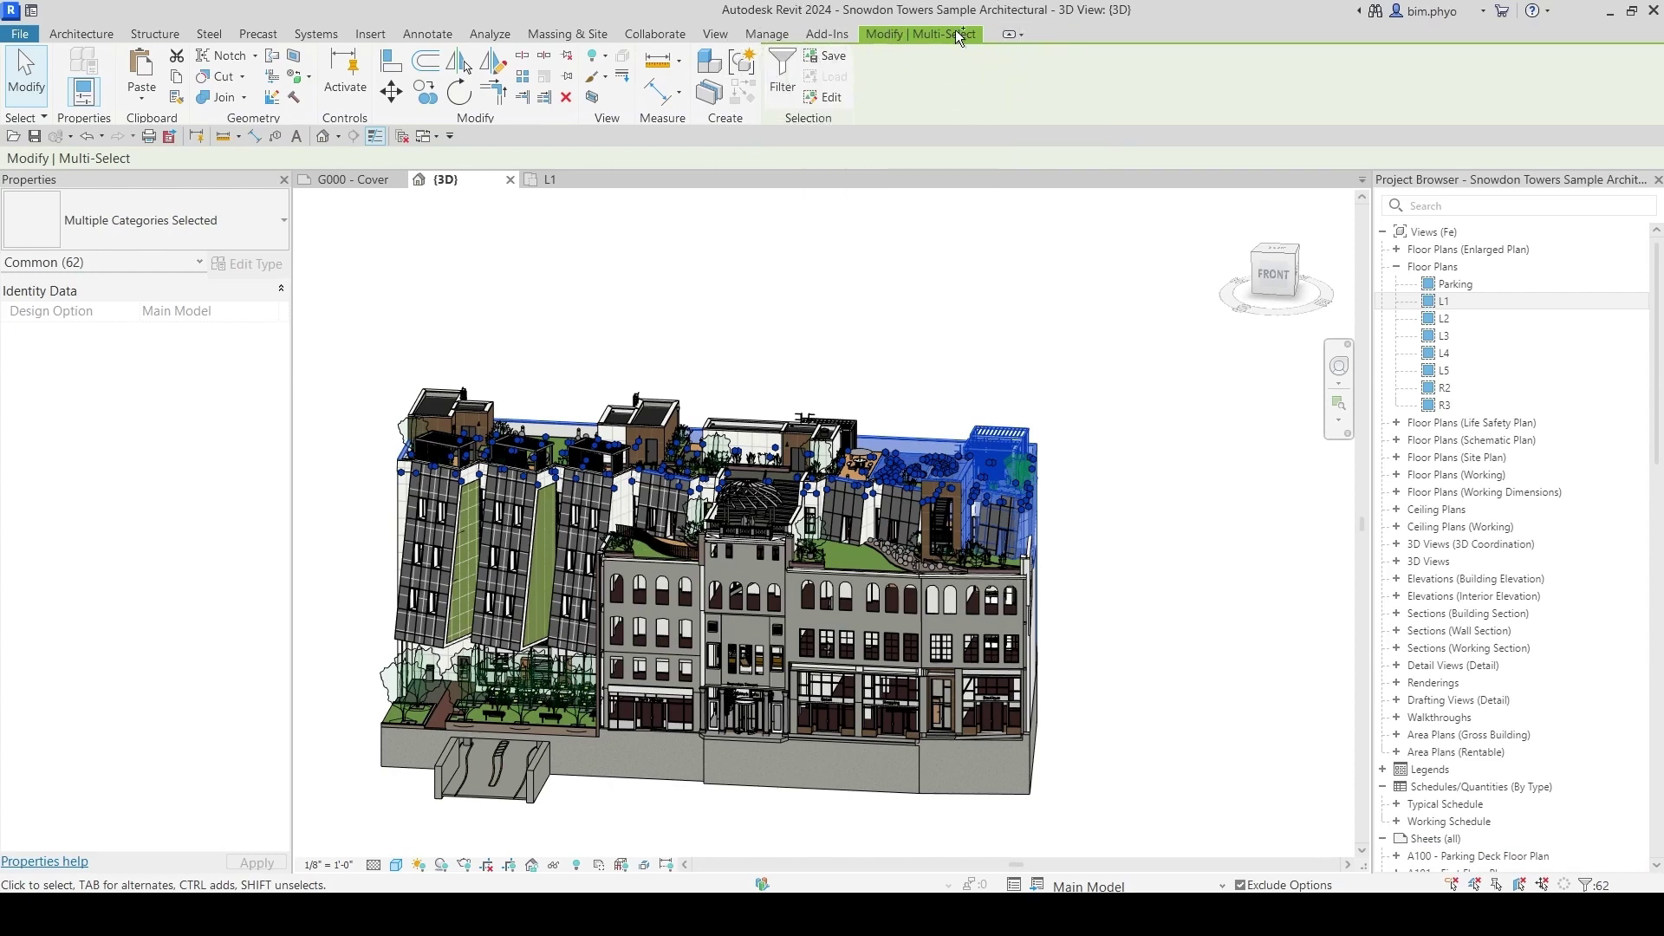
left_click(784, 87)
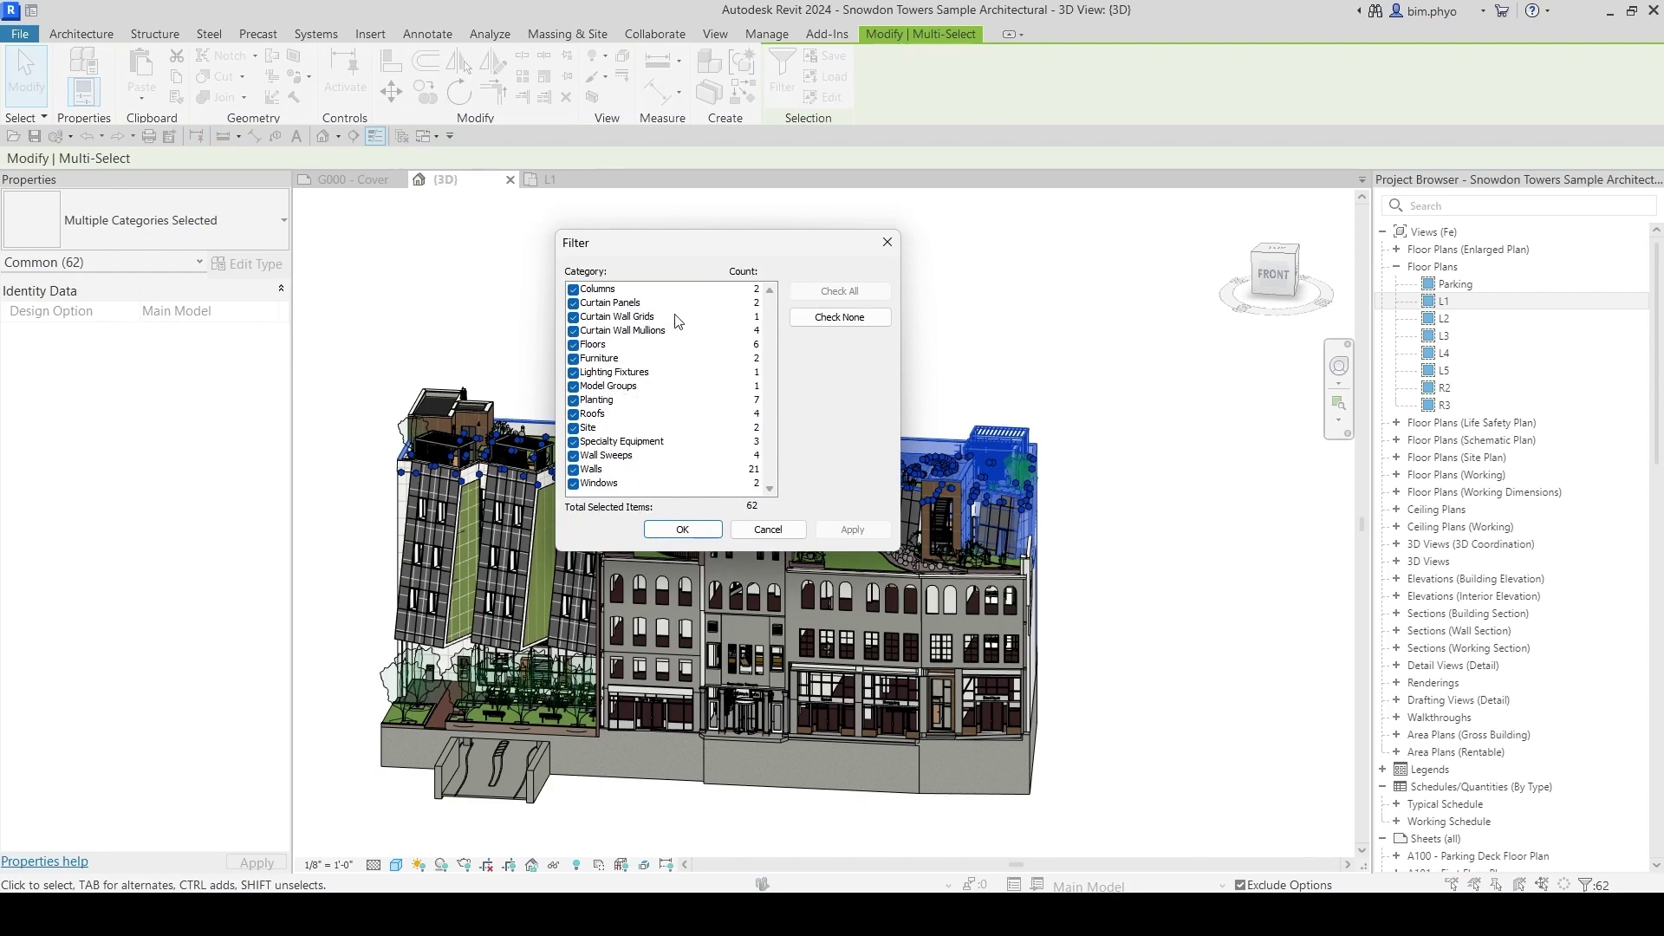
left_click(886, 242)
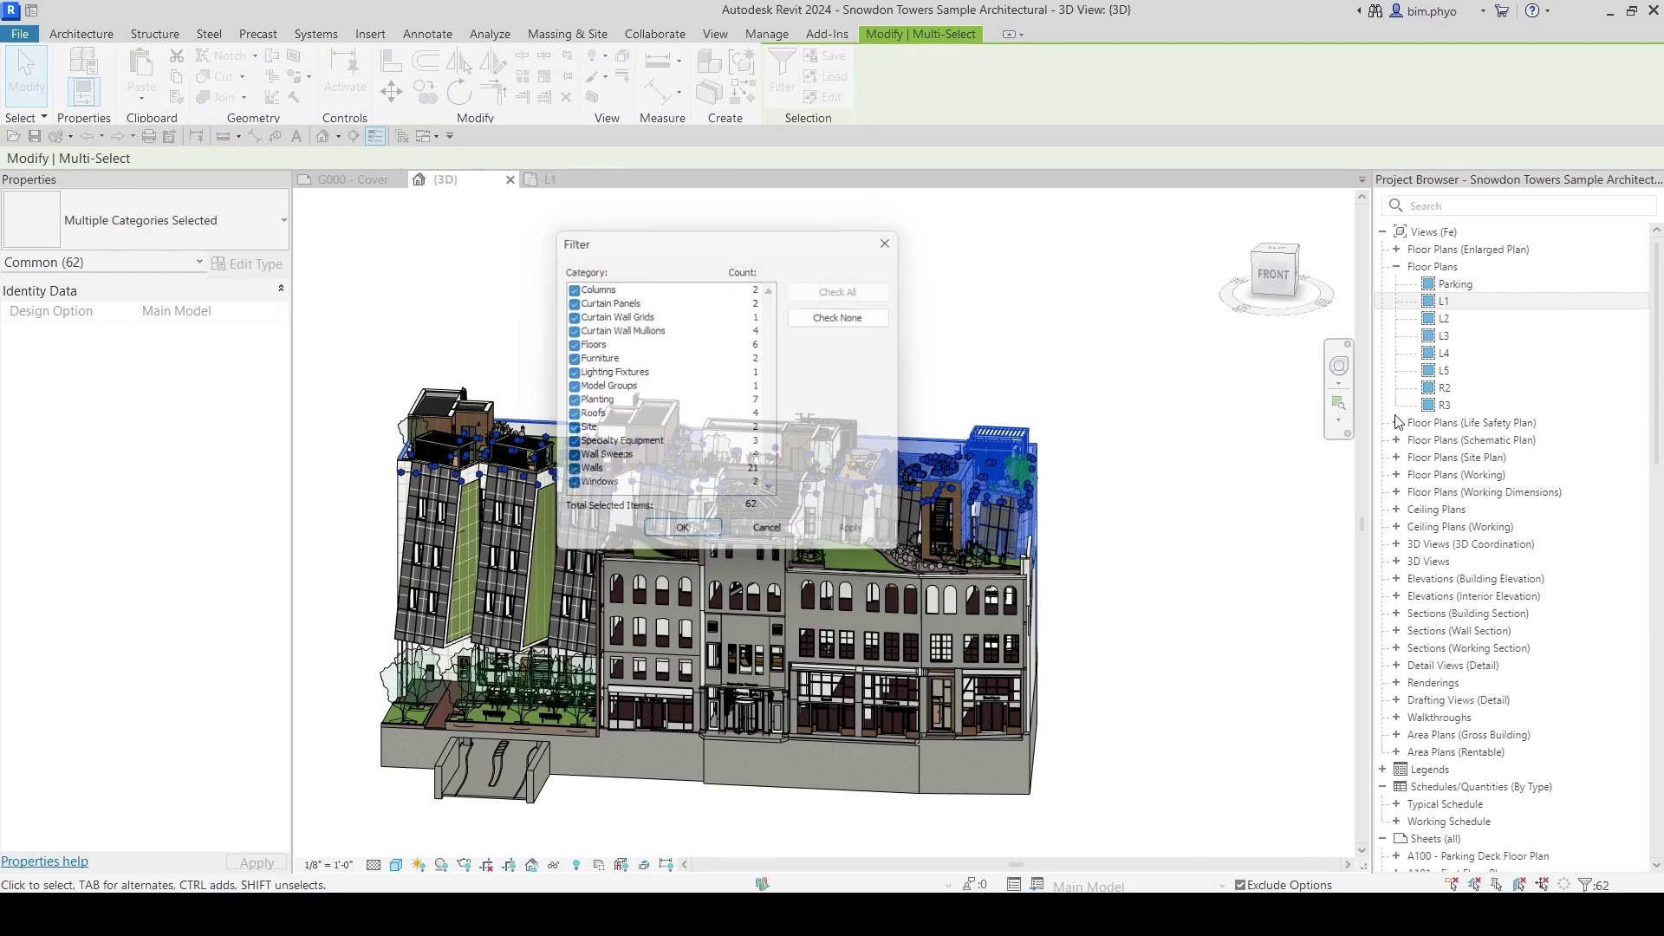
left_click(1587, 886)
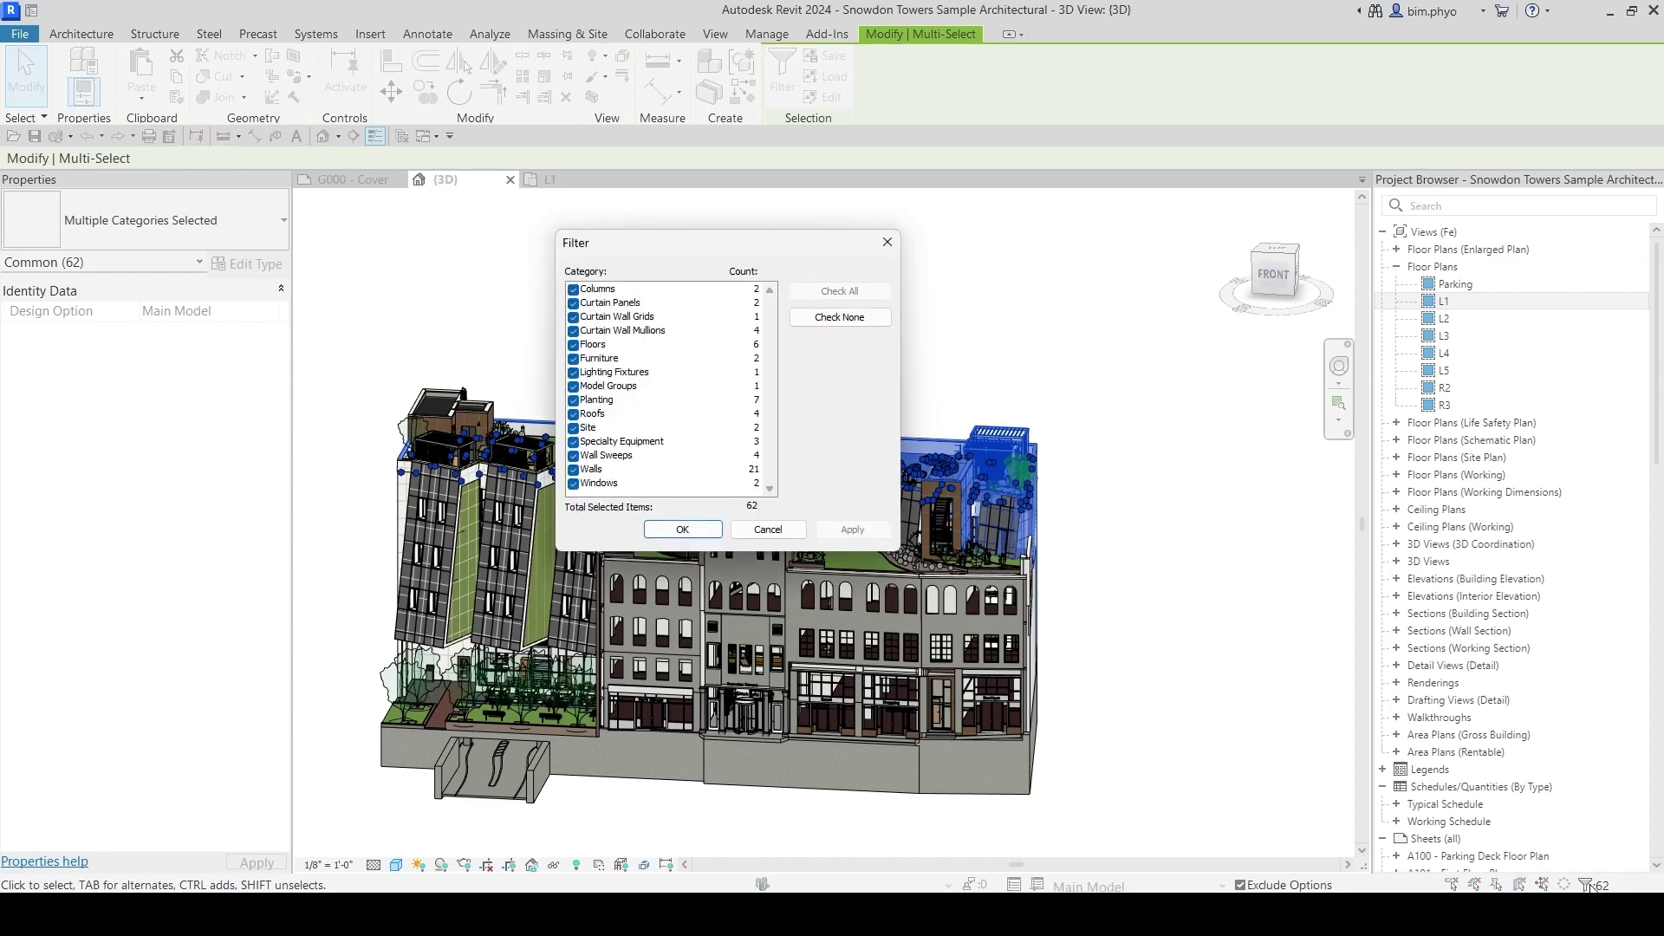
left_click(887, 242)
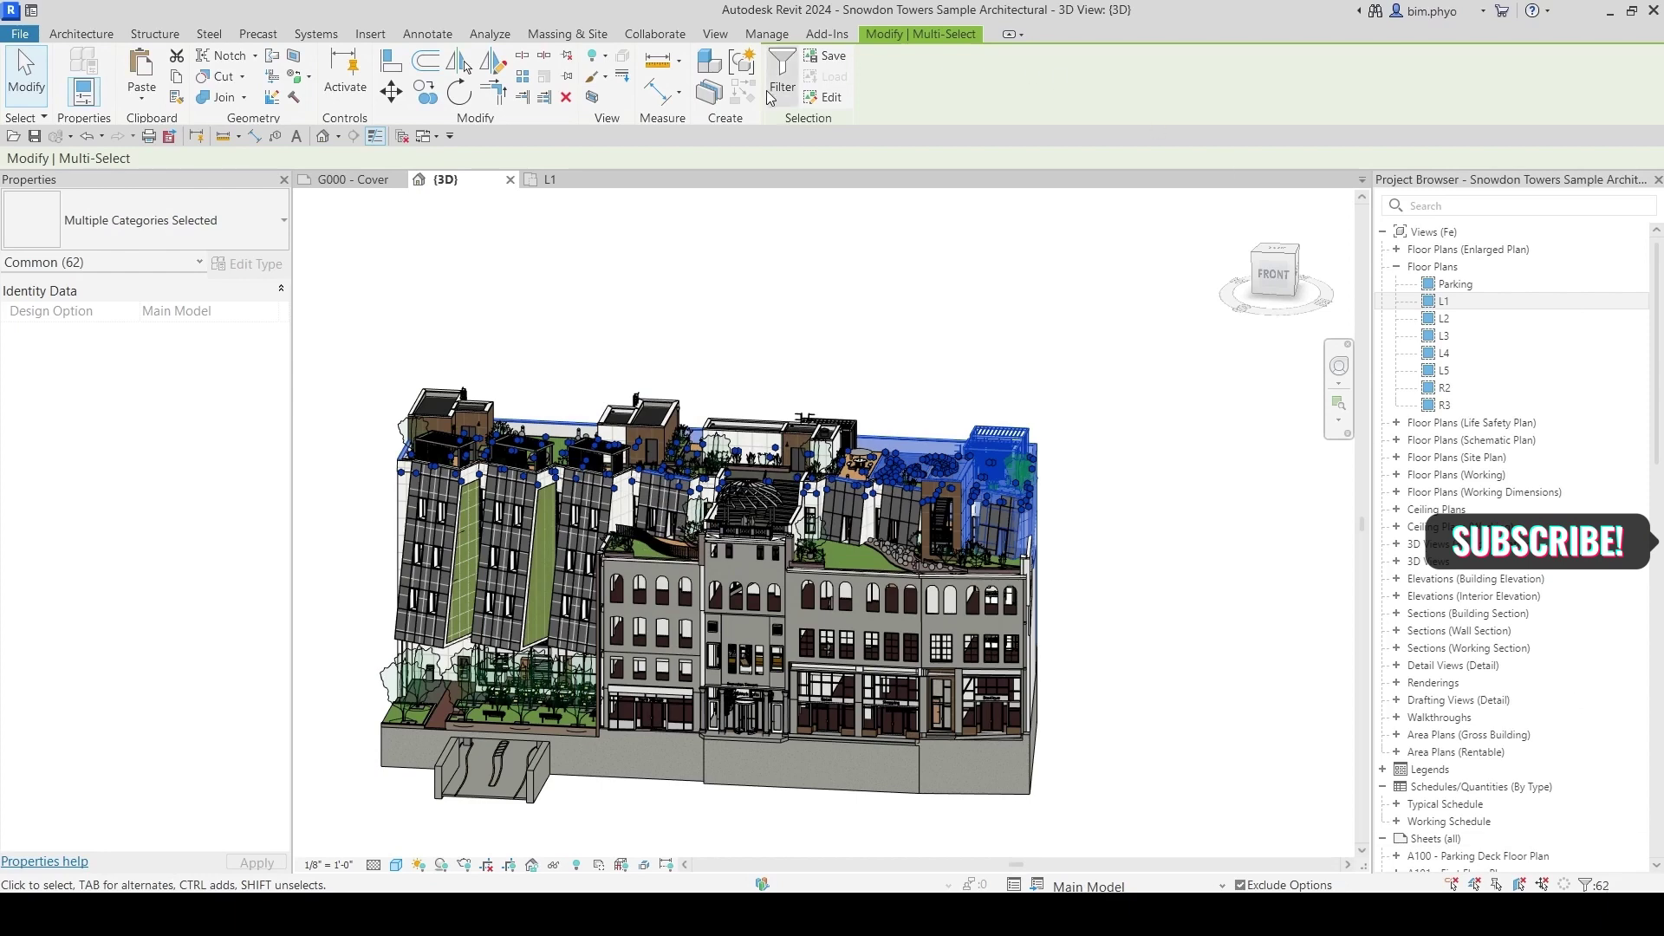
key("Escape")
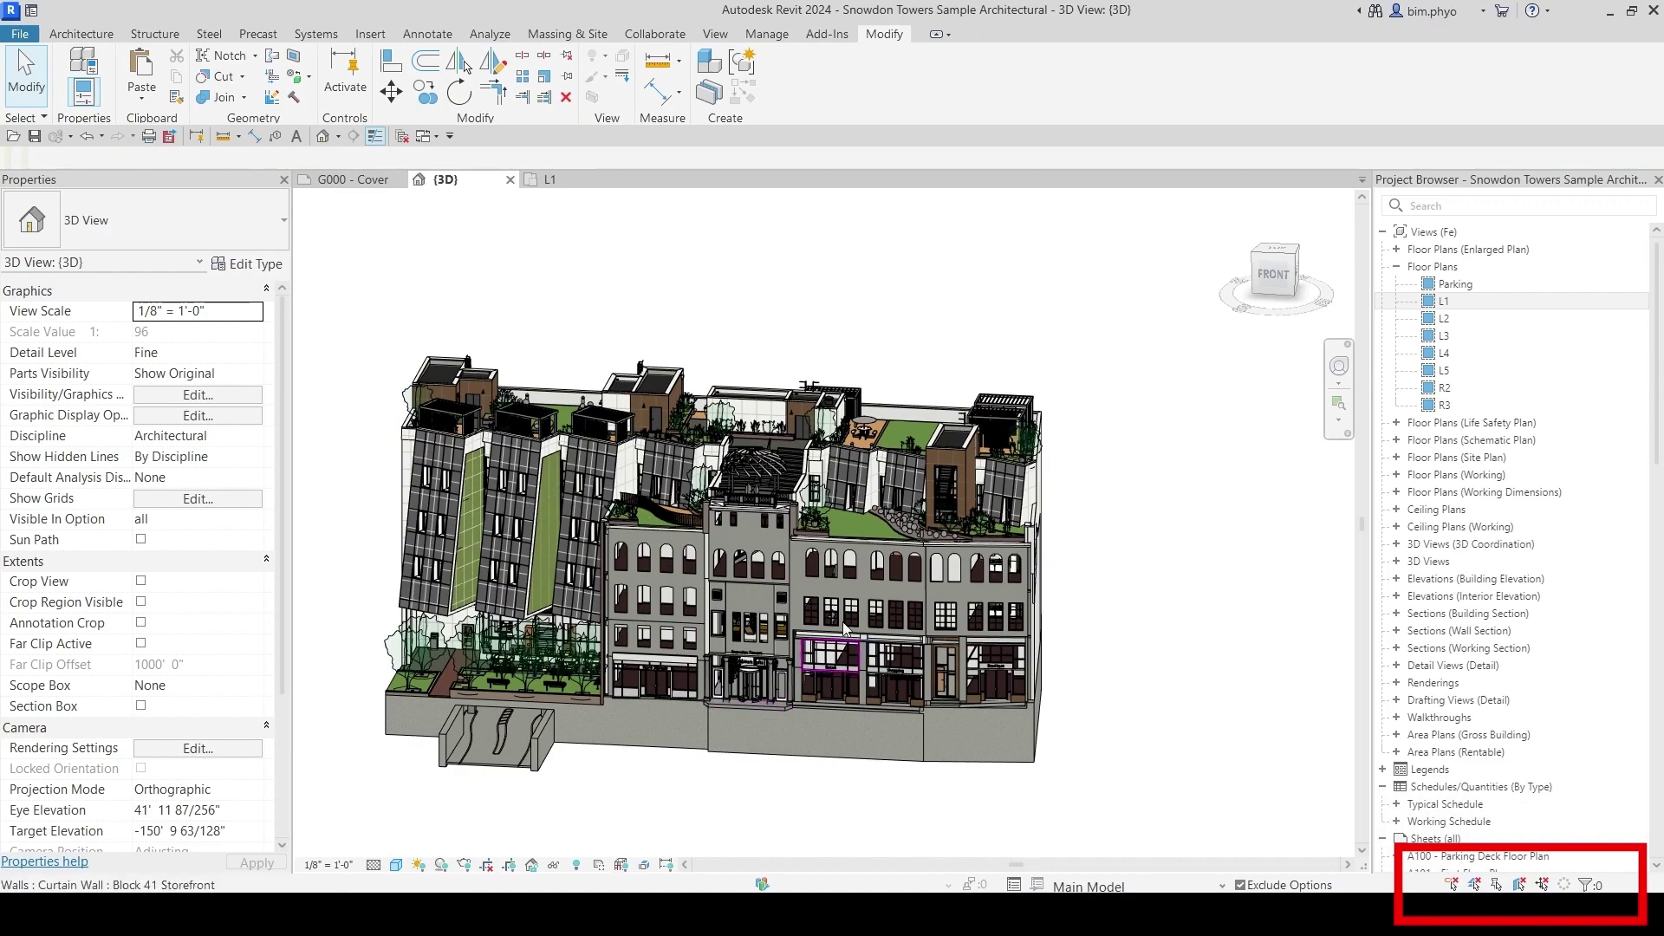
Enable Select underlay elements and Select links in the selection options, with the building shown from its front corner
middle_click_drag(823, 494, 830, 711, "shift")
scroll(942, 639, "up", 5)
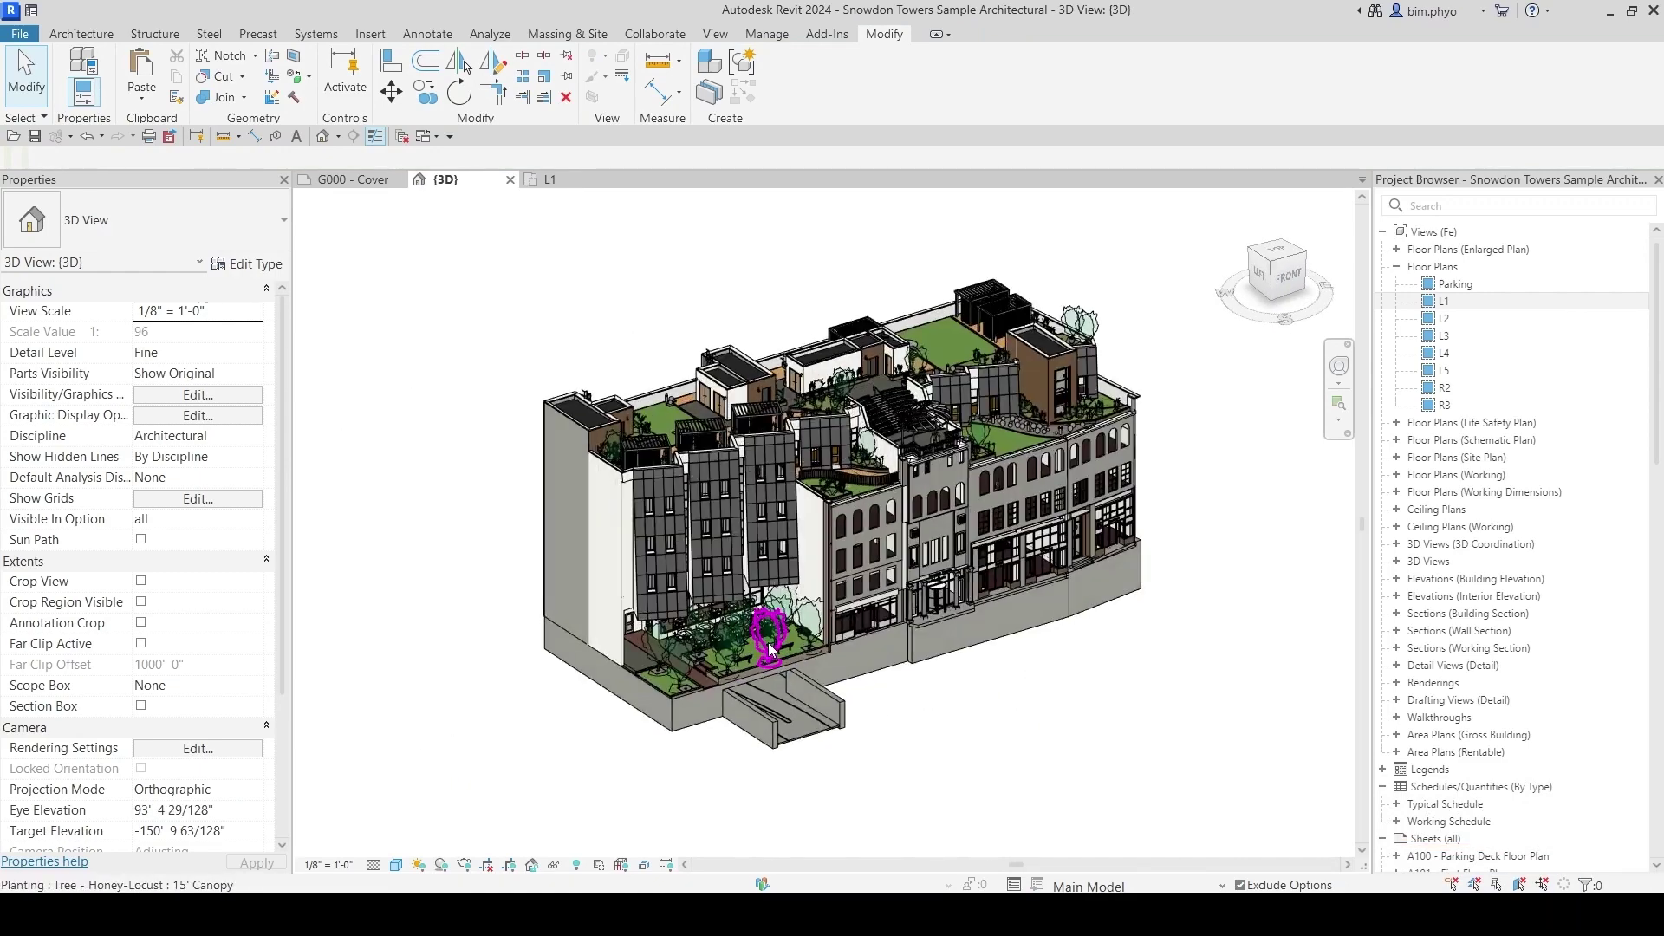
scroll(1020, 666, "down", 1)
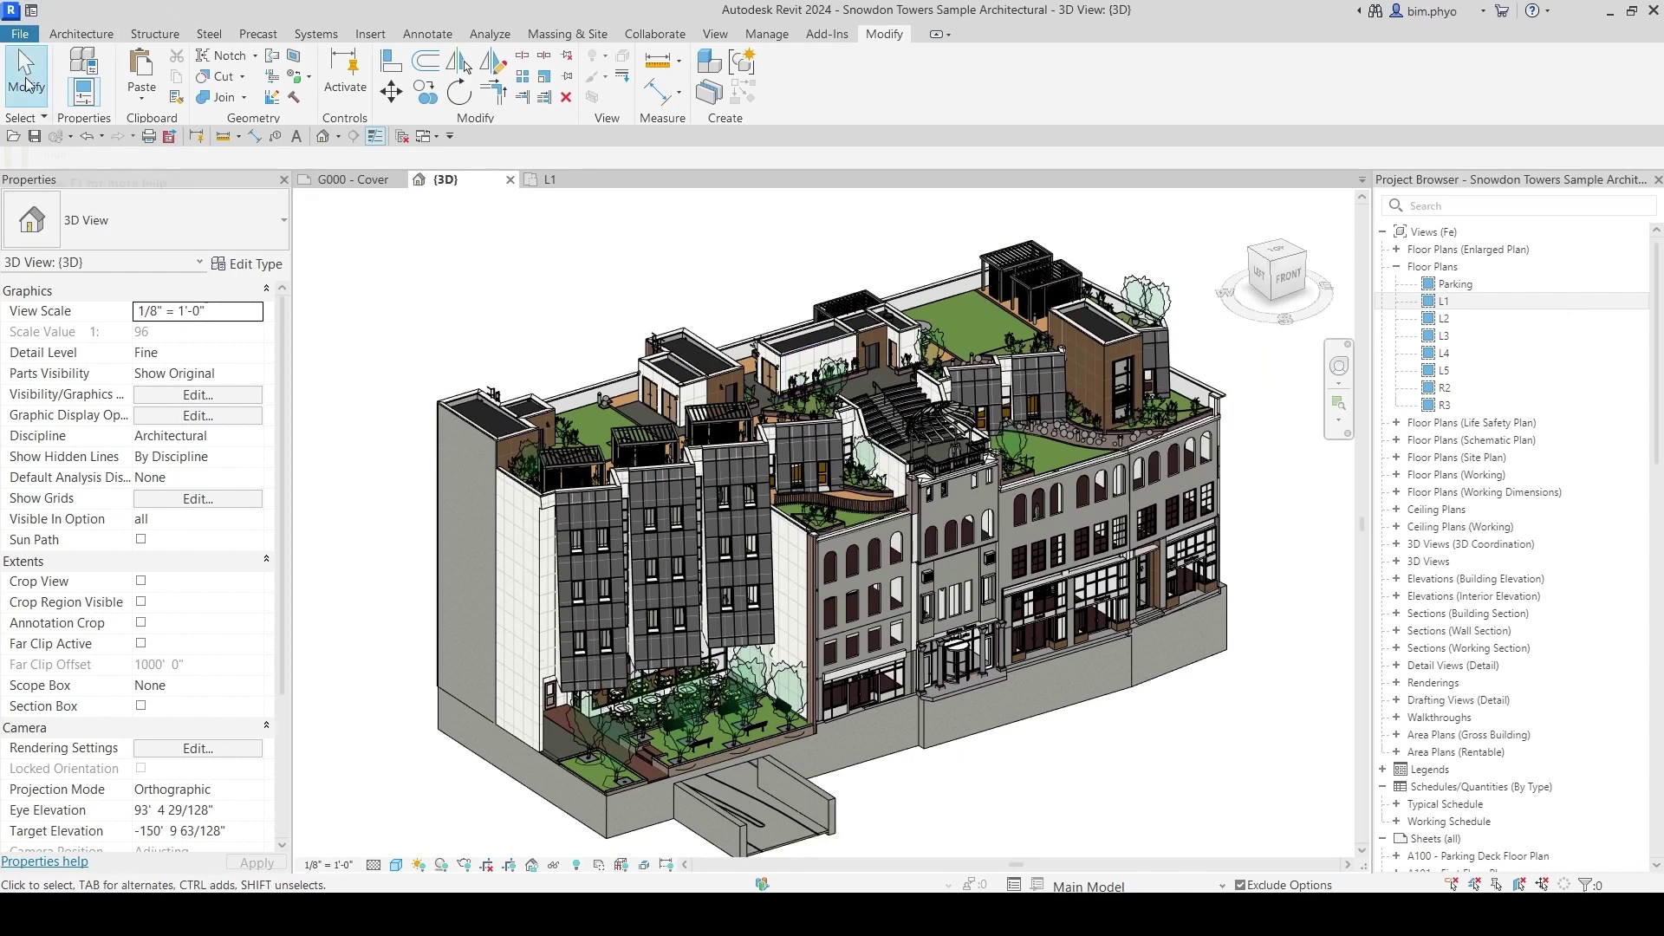
left_click(44, 119)
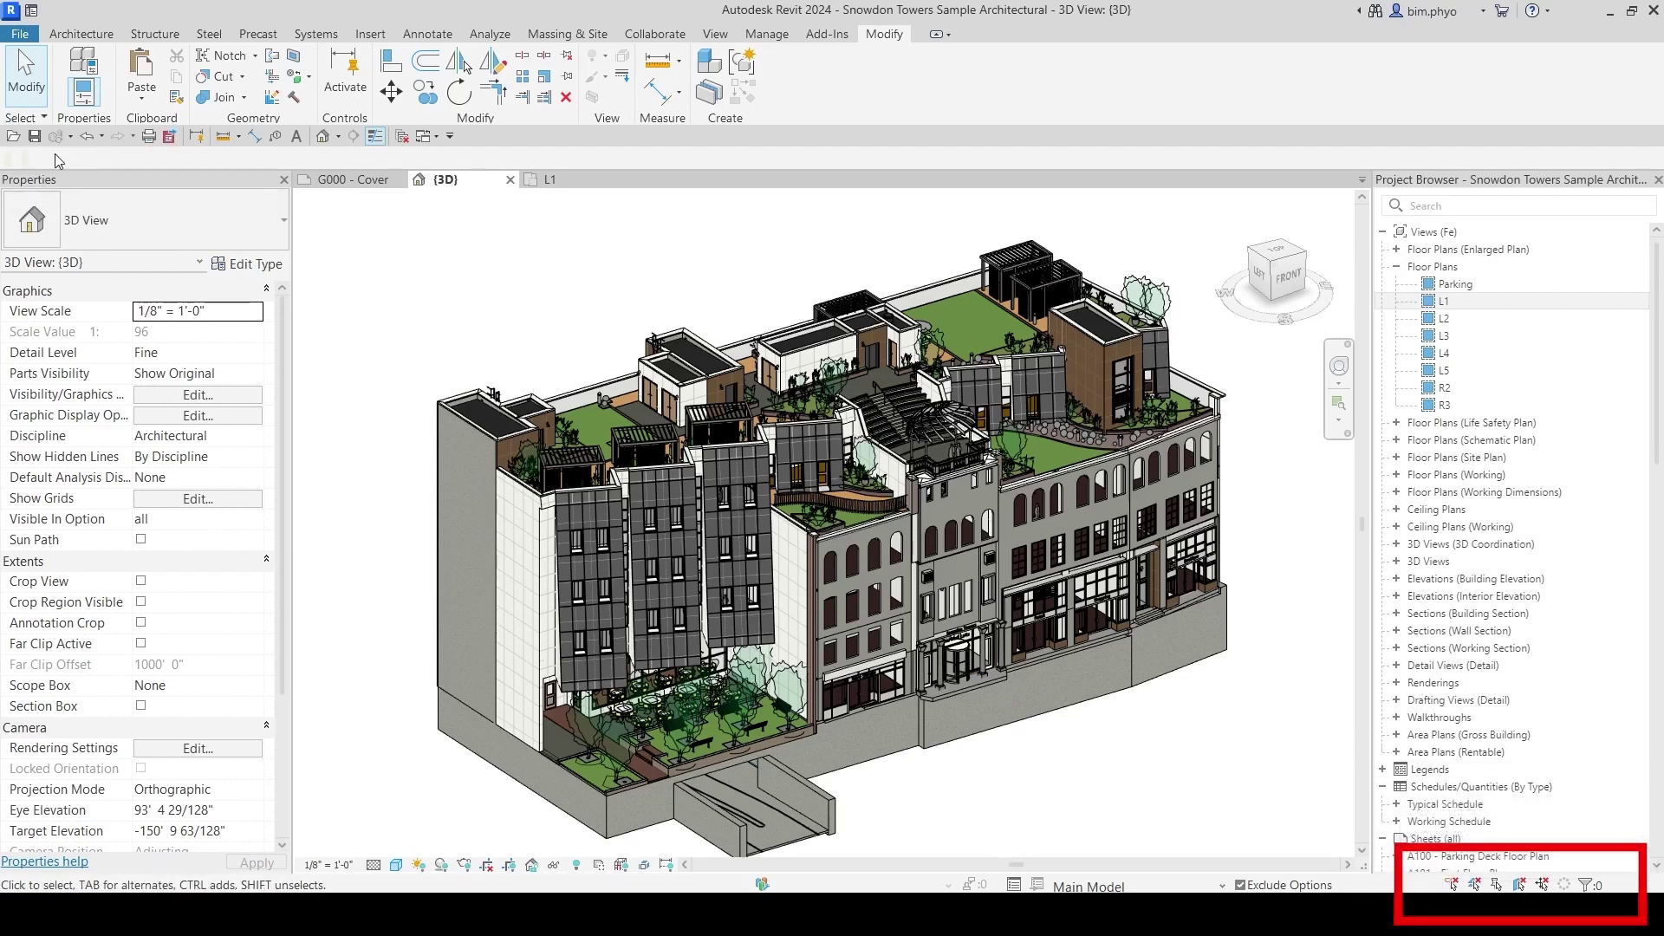
left_click(43, 119)
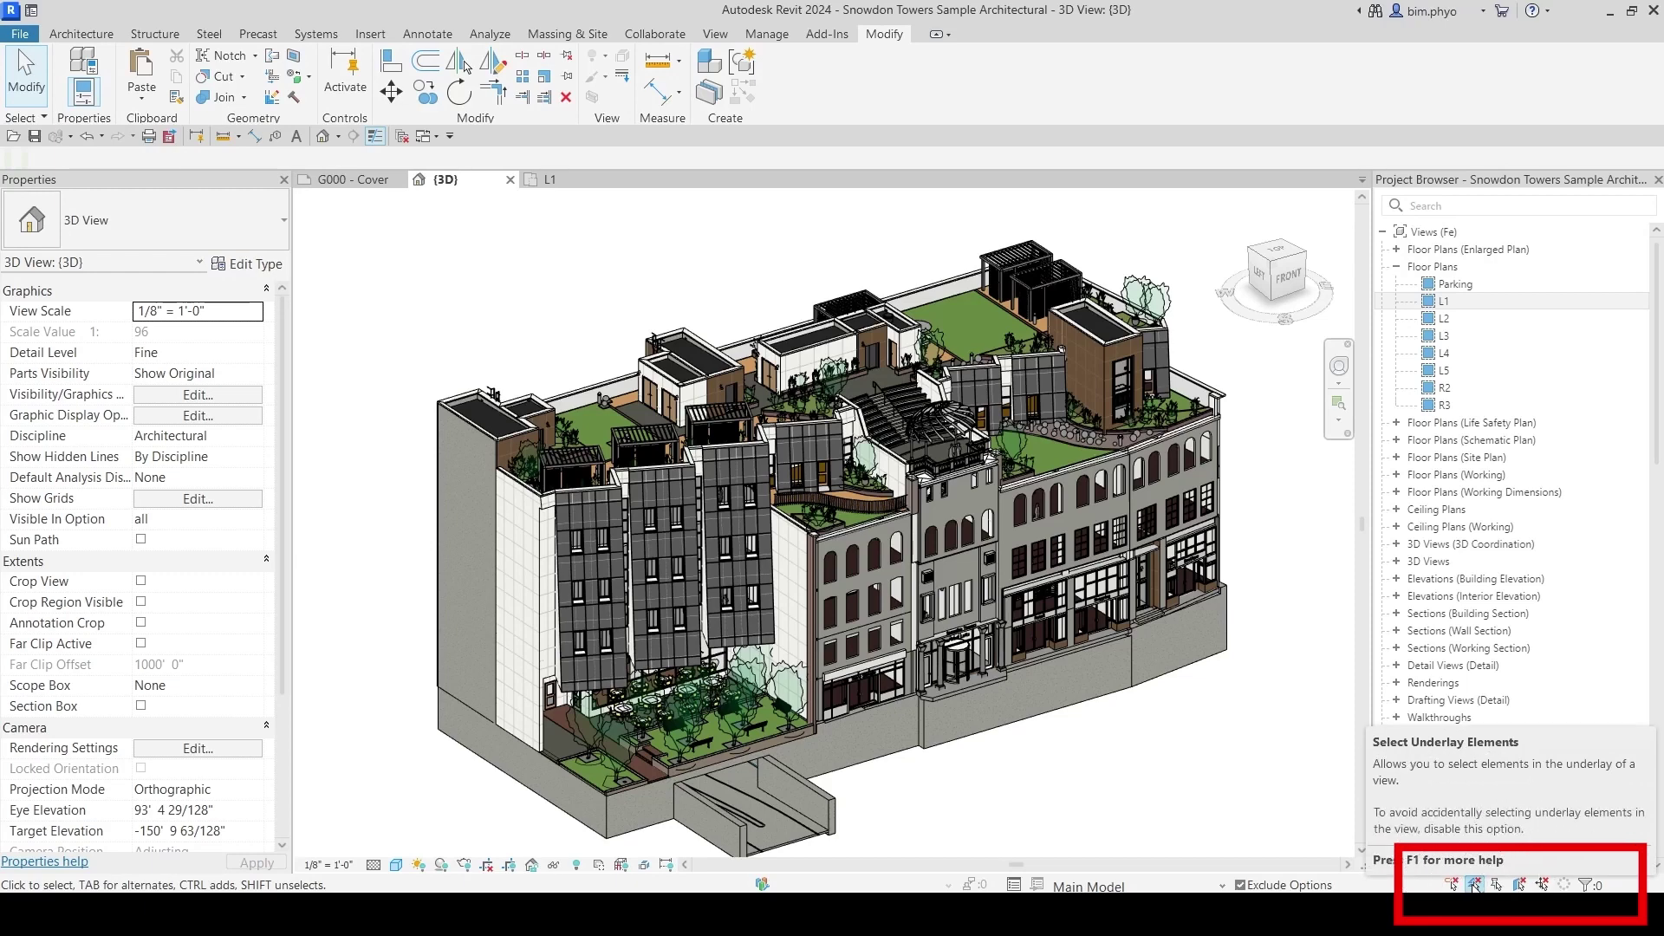
left_click(35, 116)
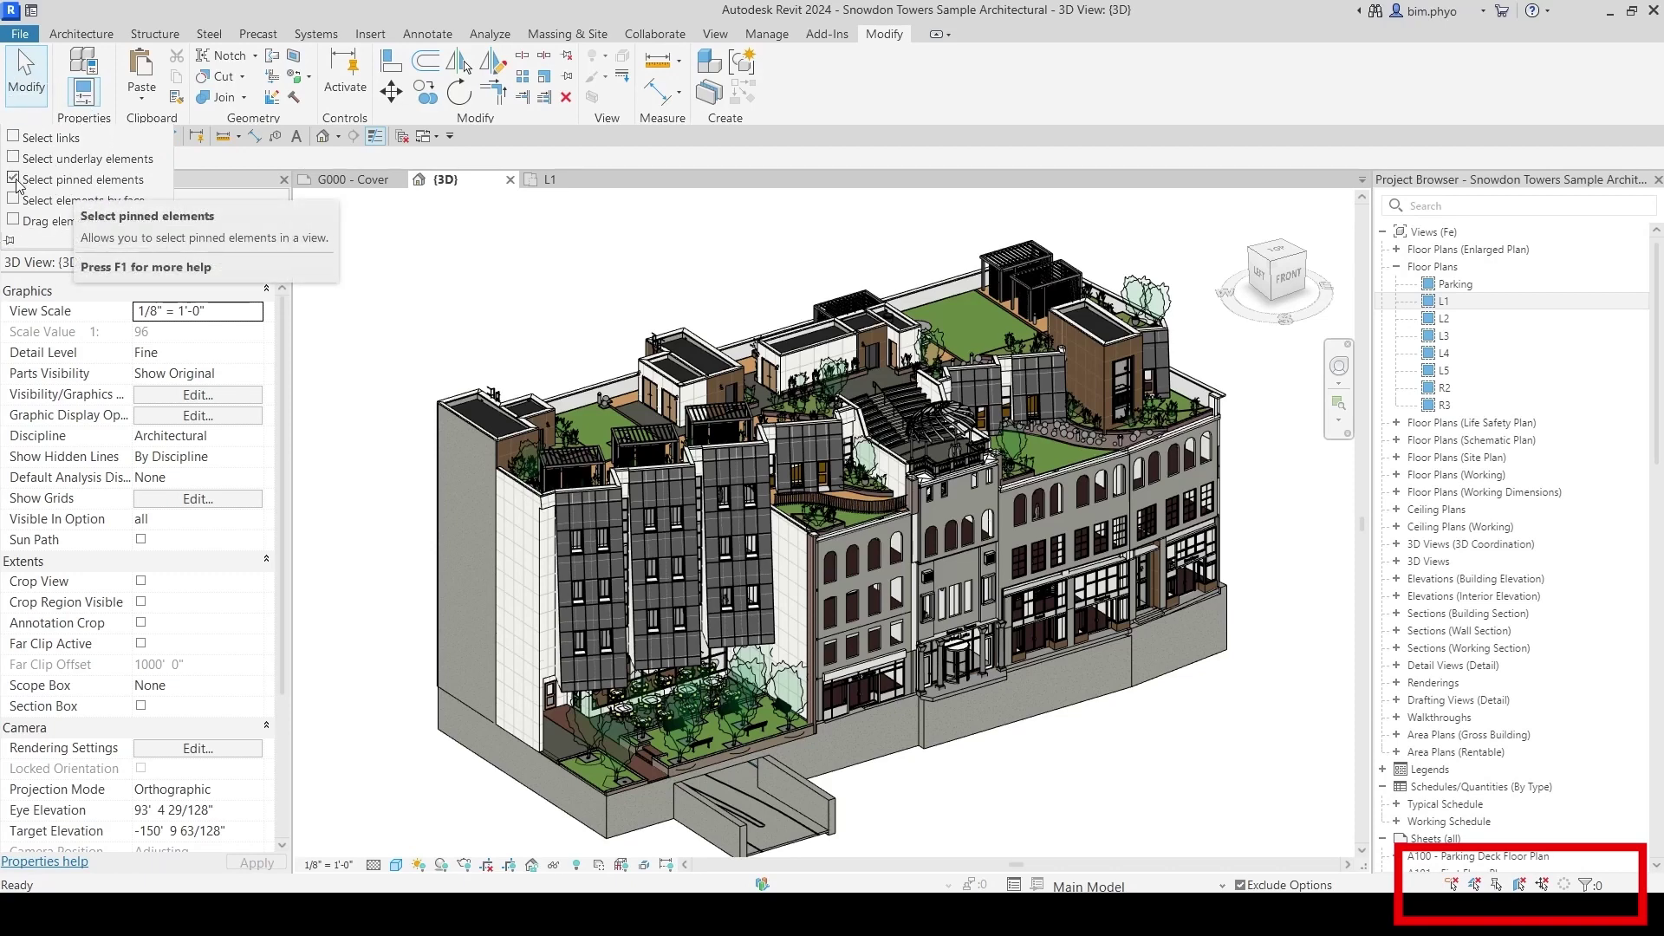
left_click(13, 178)
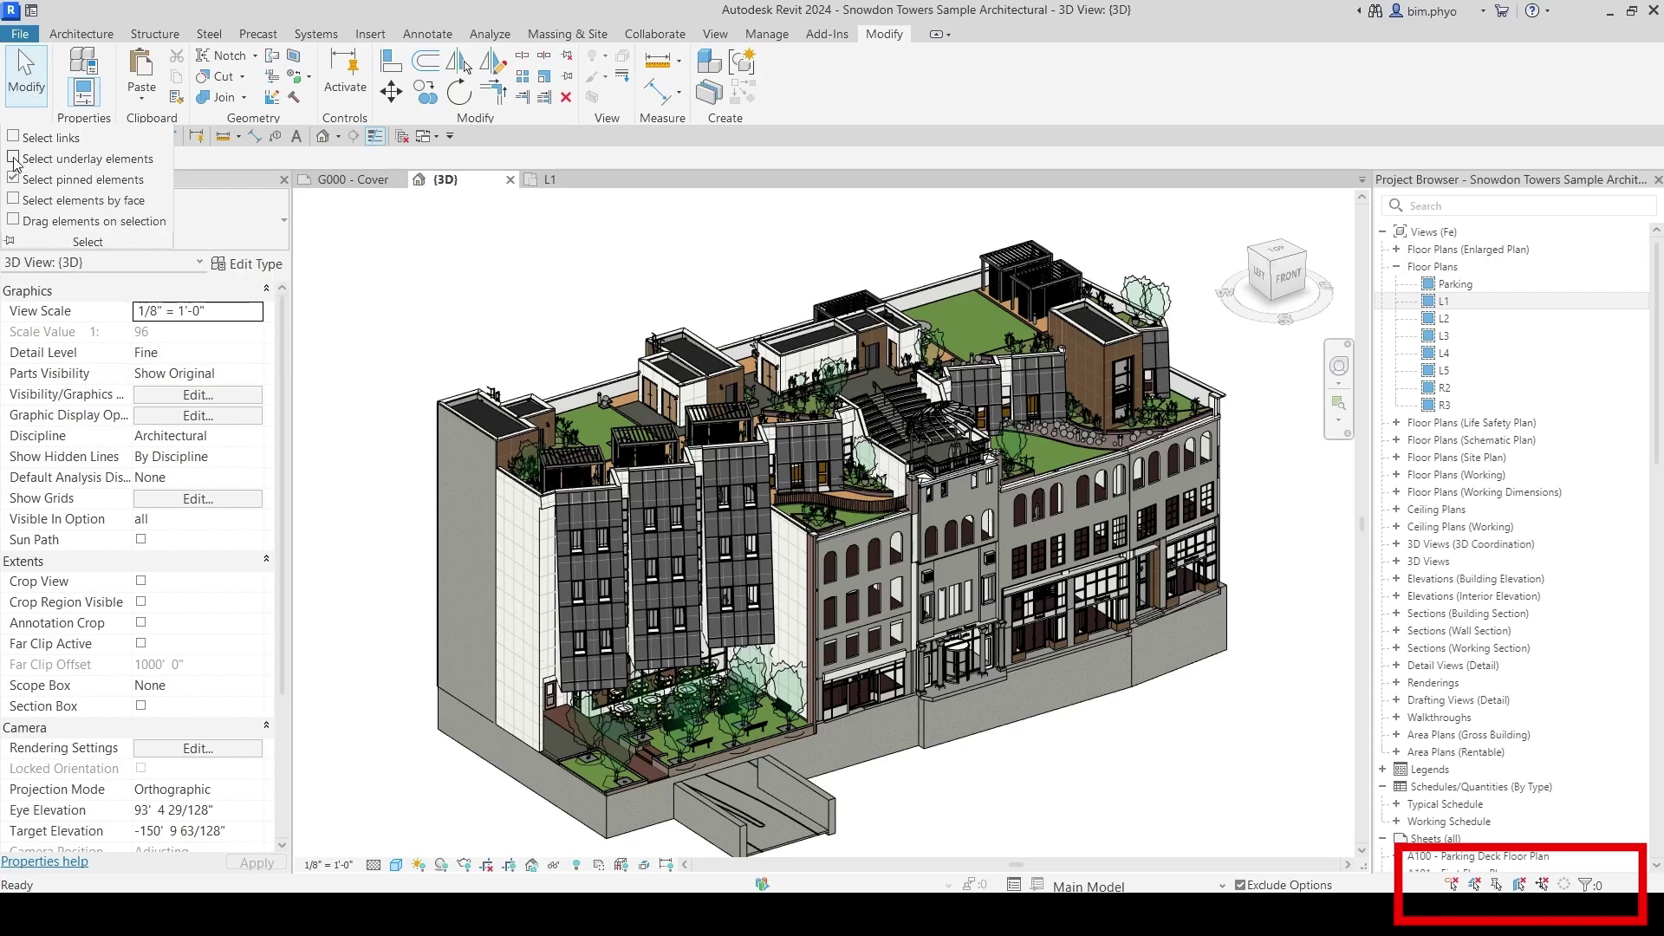
left_click(13, 159)
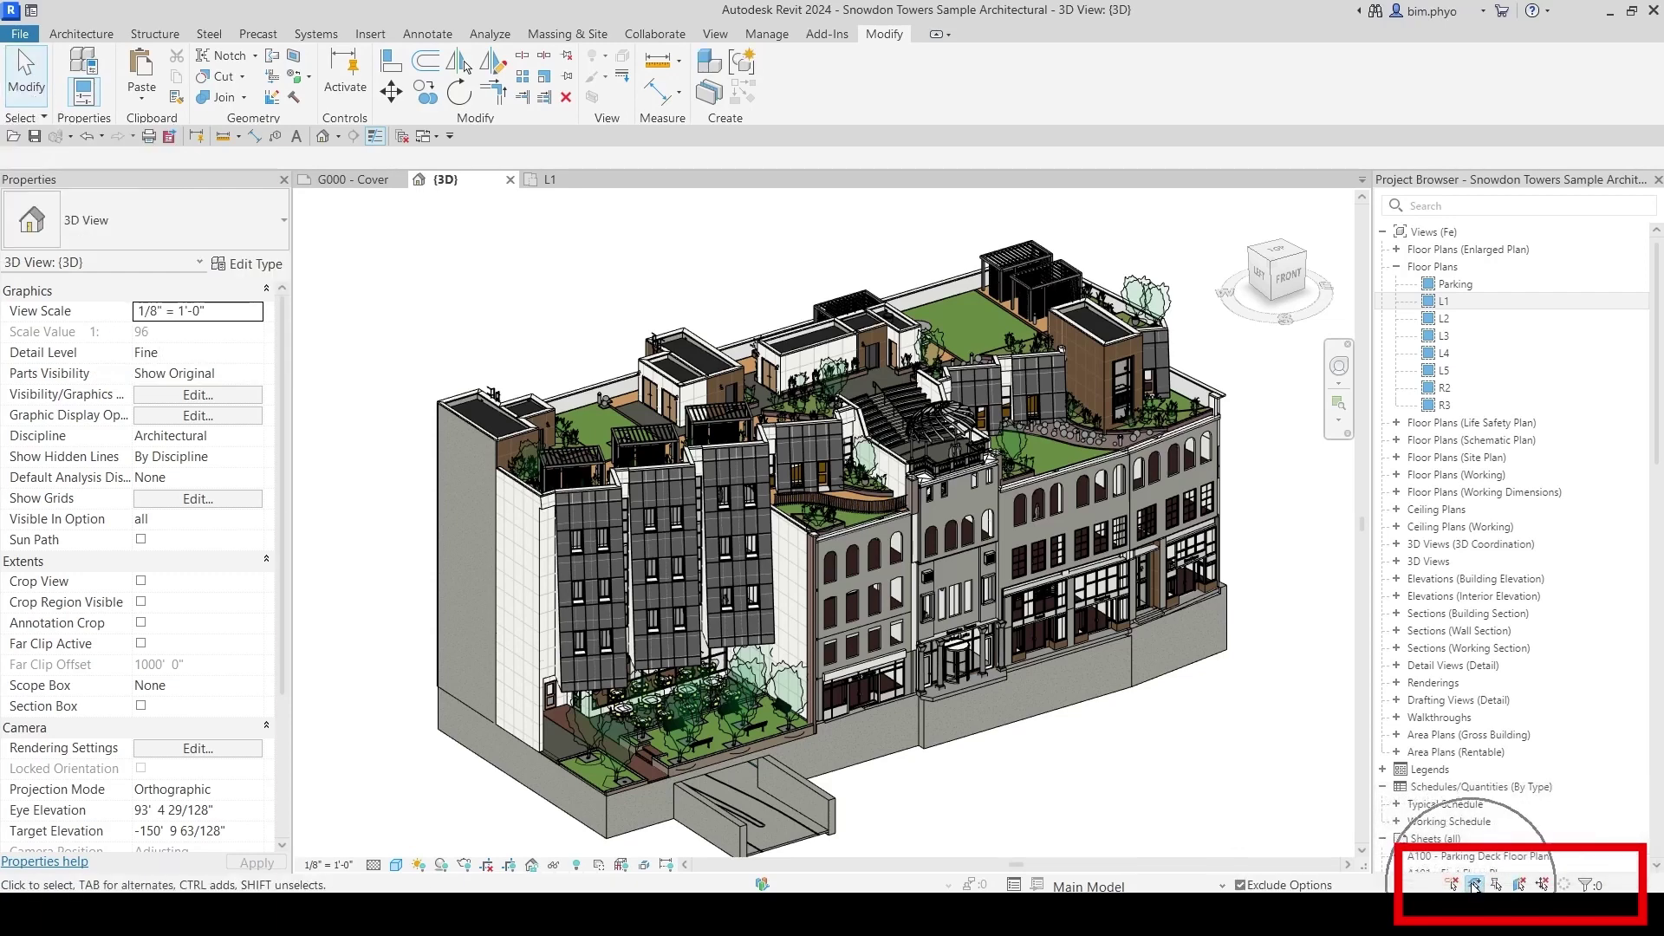
left_click(39, 119)
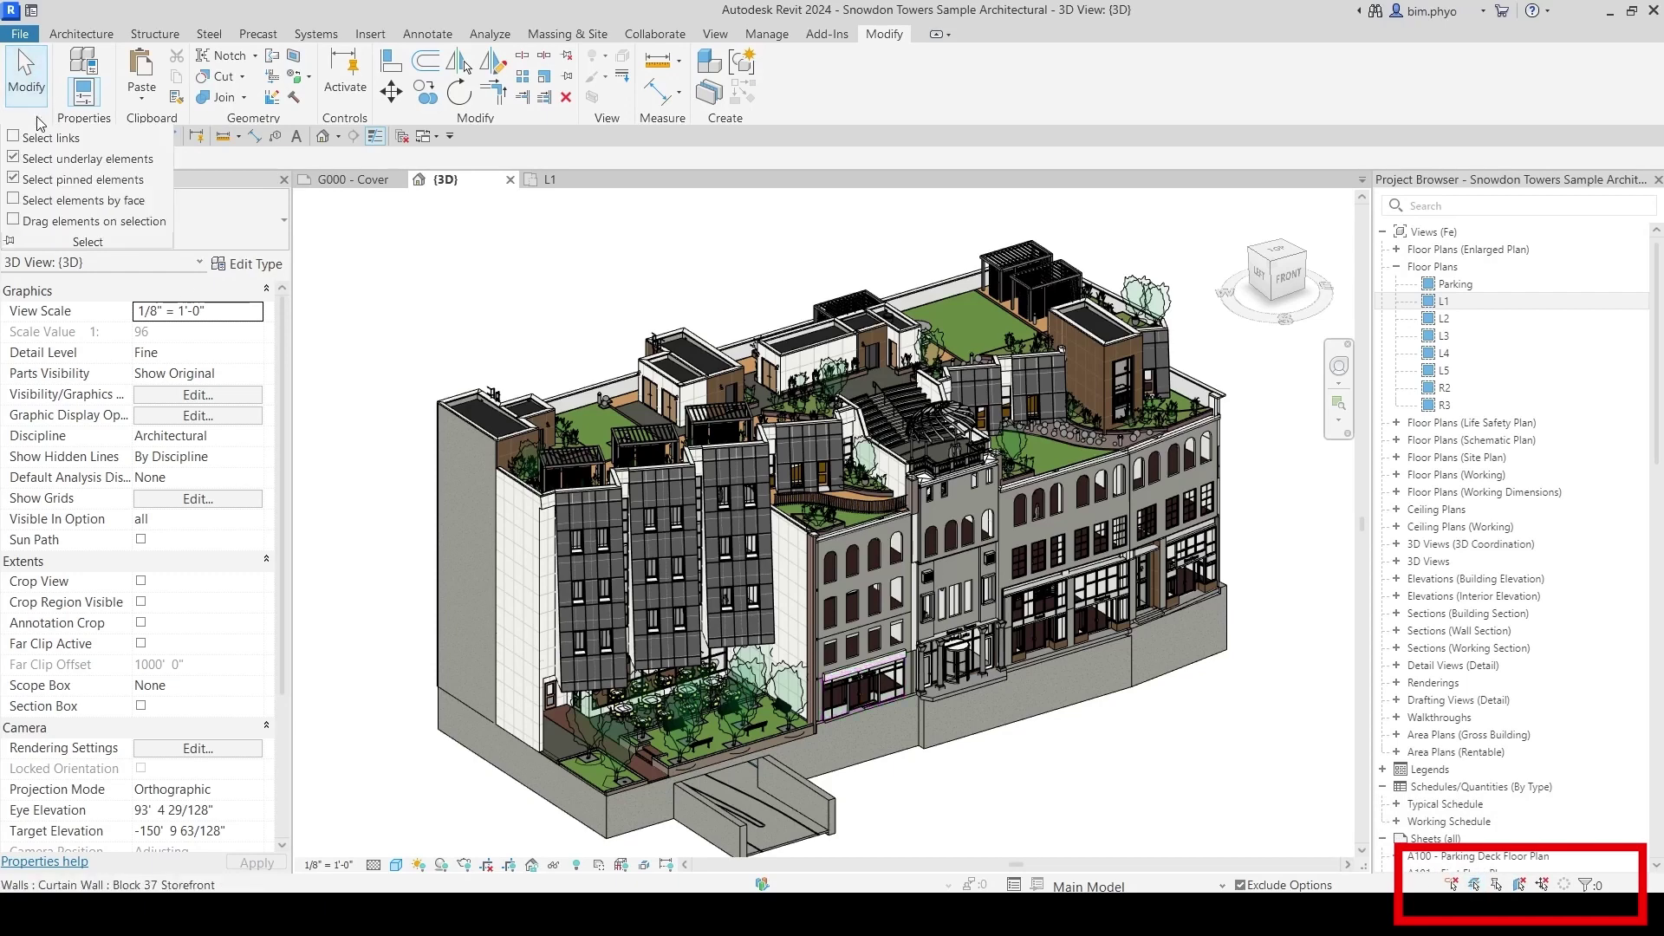
left_click(13, 138)
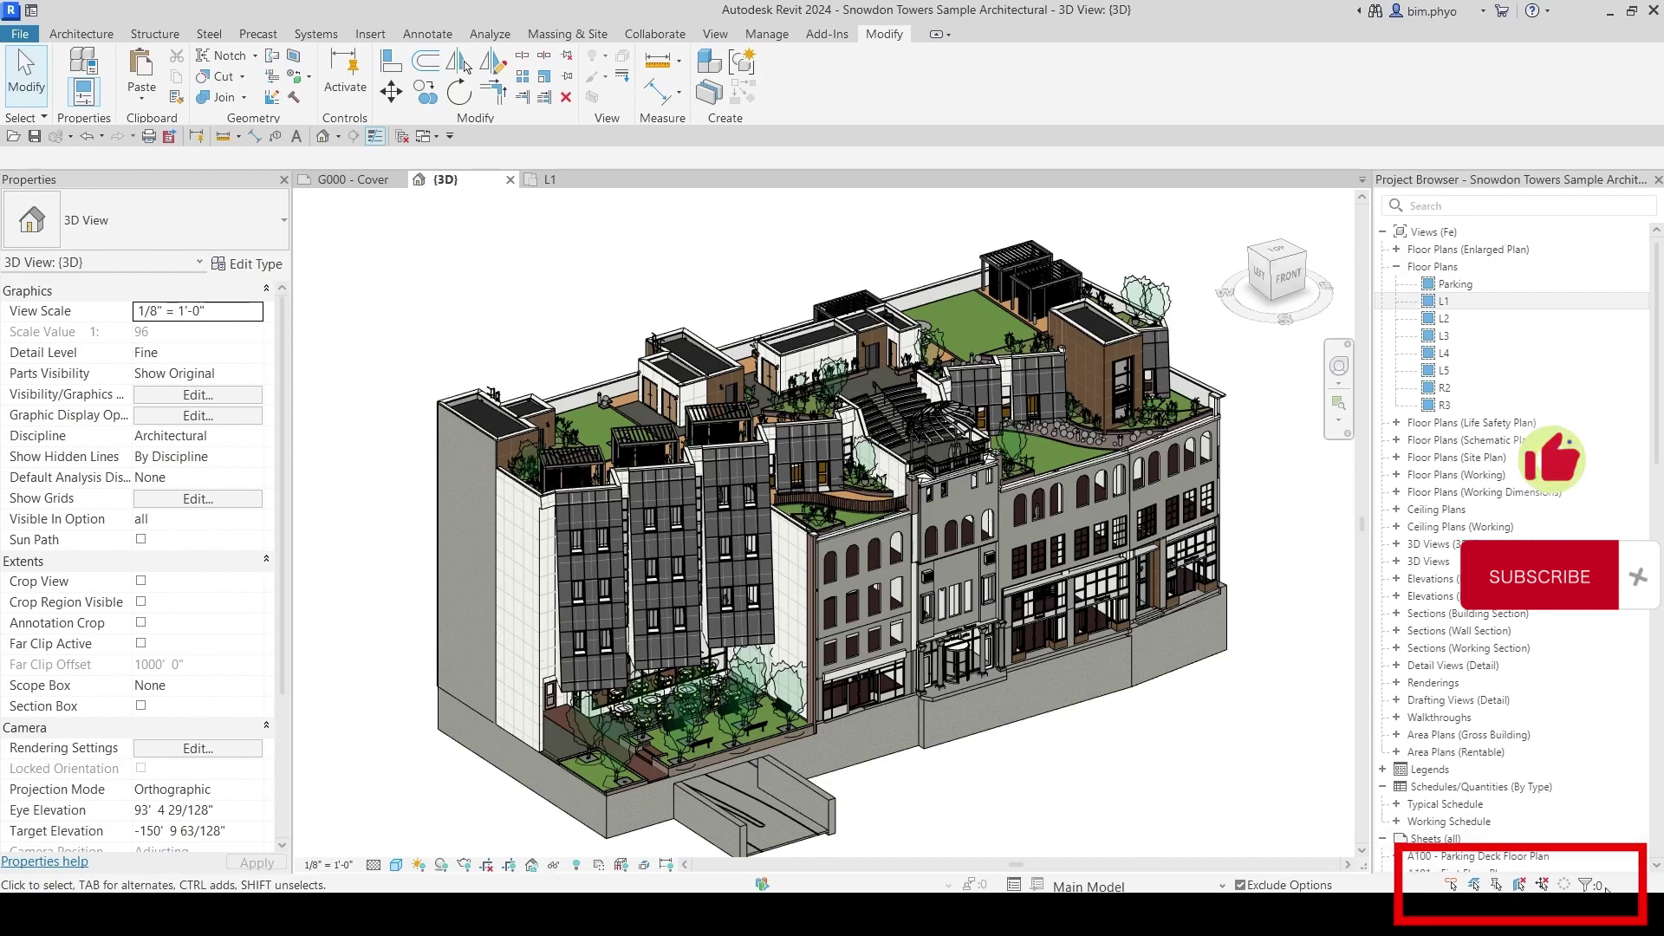
Disable Select pinned elements, Select underlay elements and Select links in the selection options
left_click(38, 119)
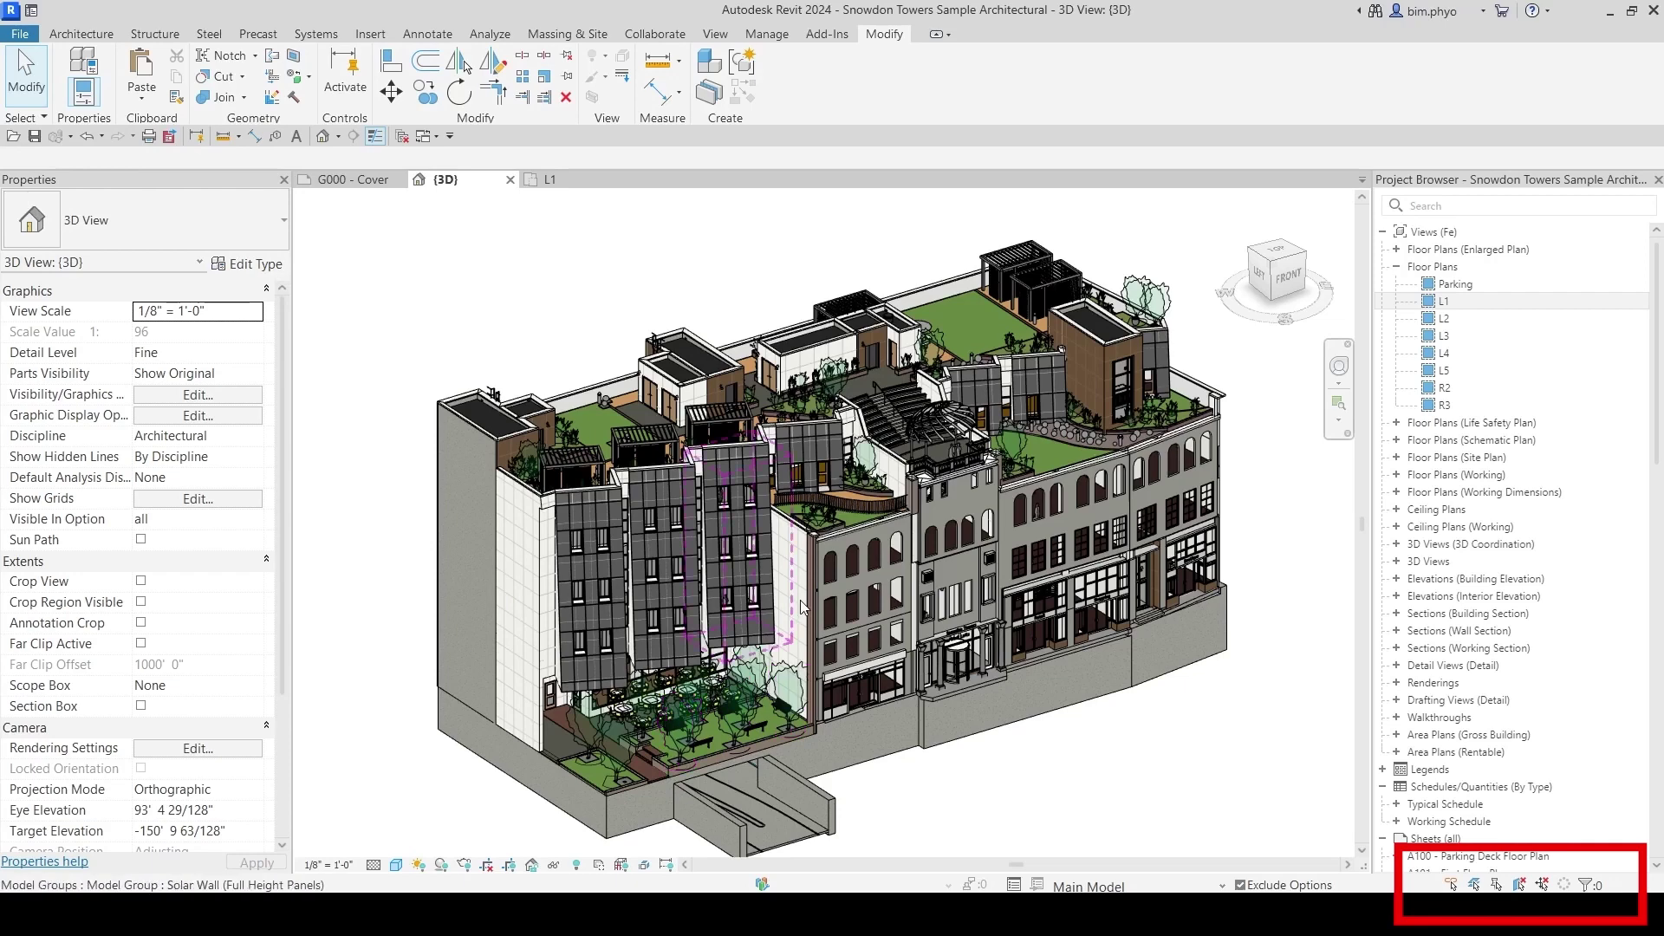
left_click(25, 118)
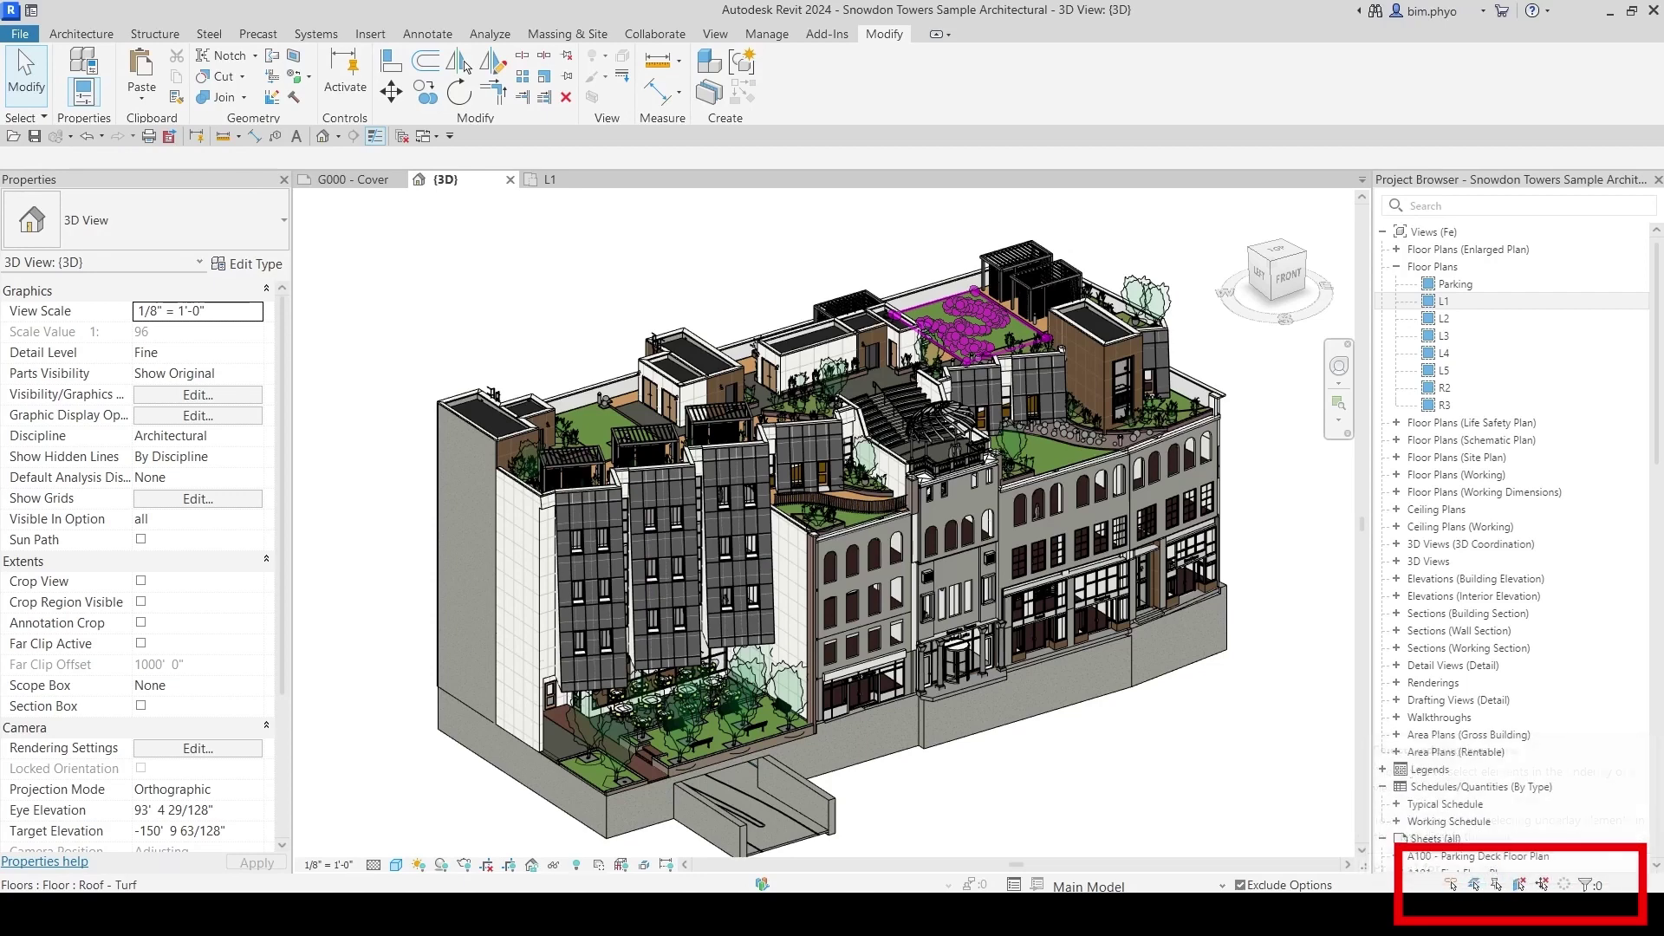
left_click(28, 119)
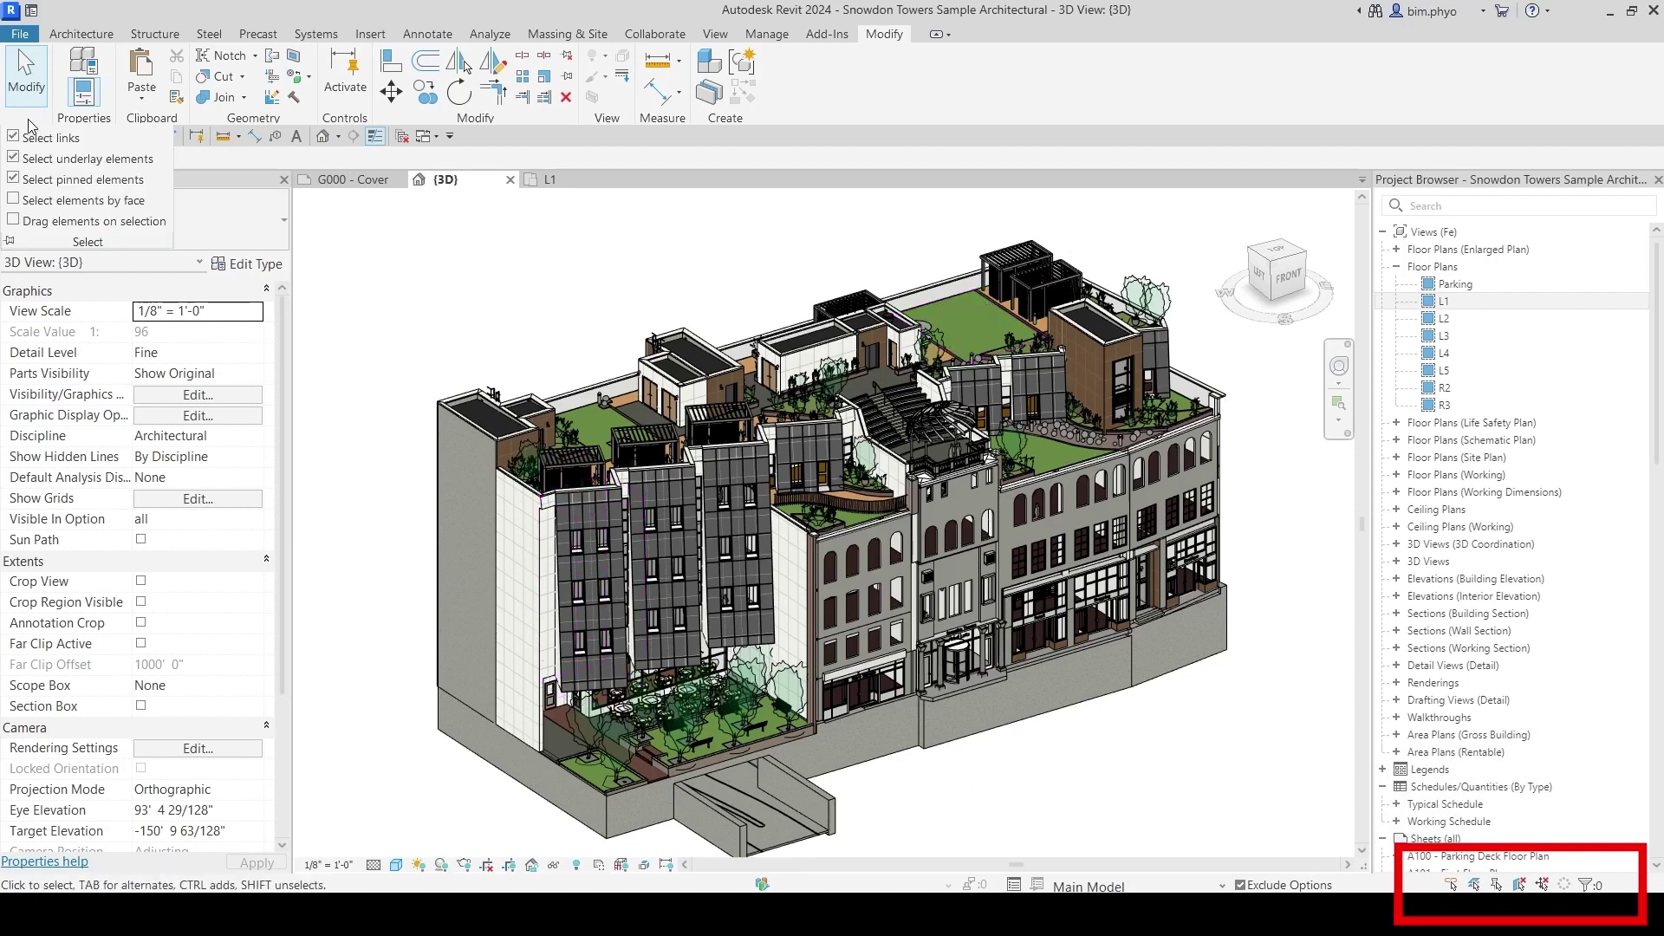
left_click(13, 179)
left_click(13, 158)
left_click(13, 137)
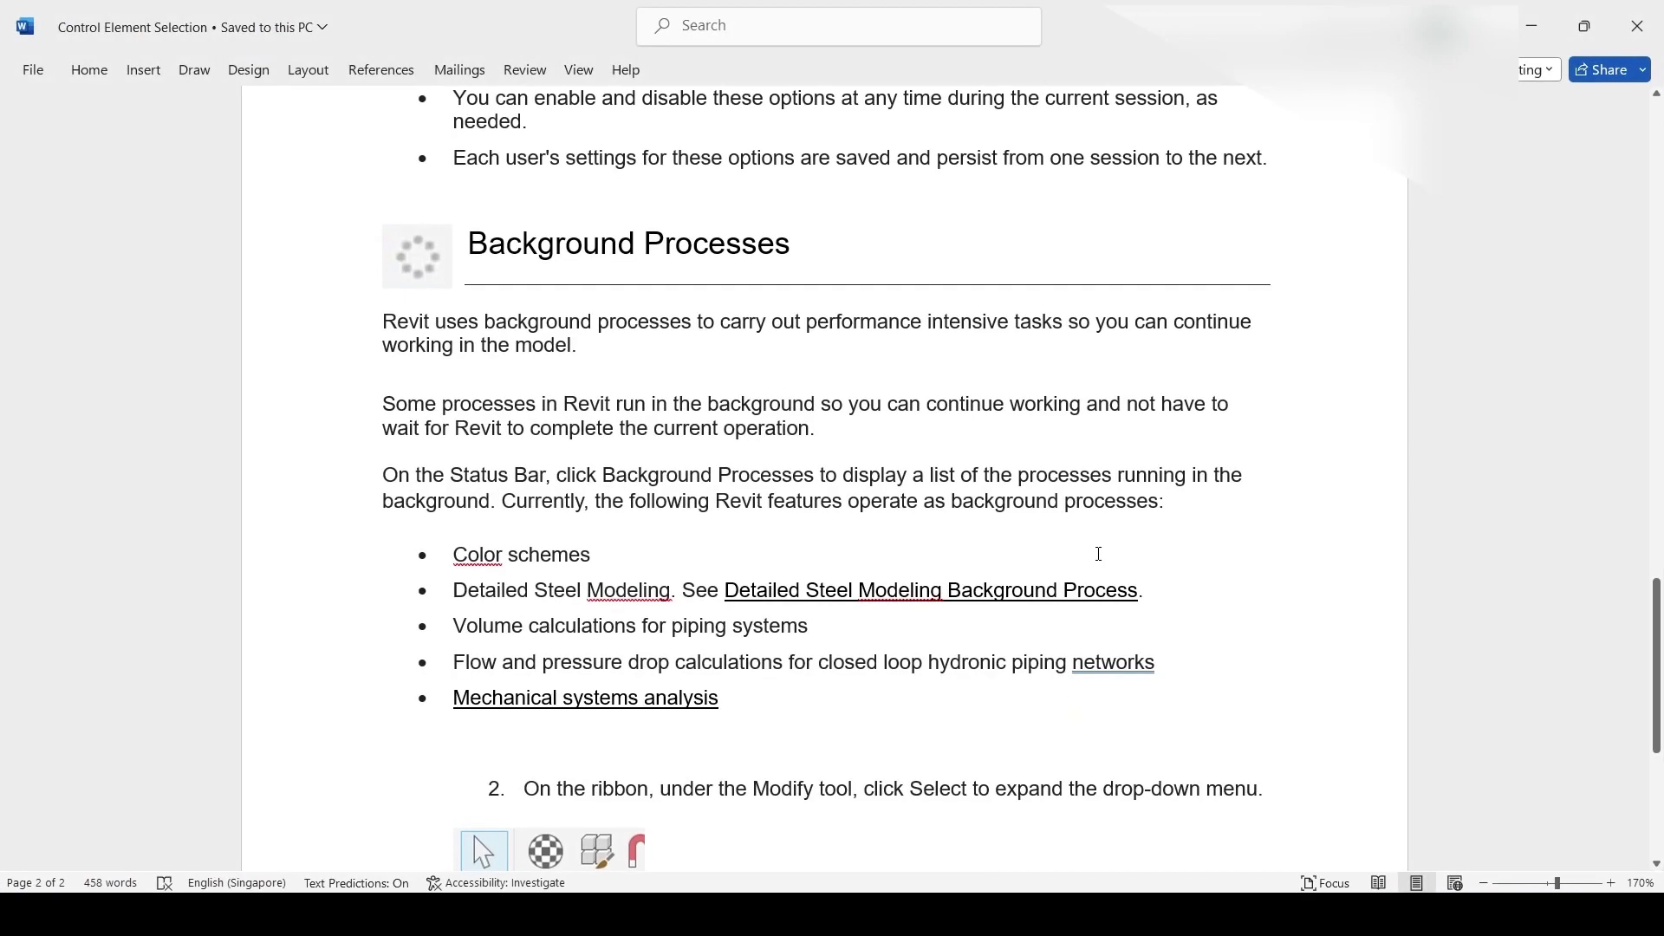
Switch to the Word document, read step 2 on expanding the Select options, and return to Revit
scroll(752, 538, "down", 5)
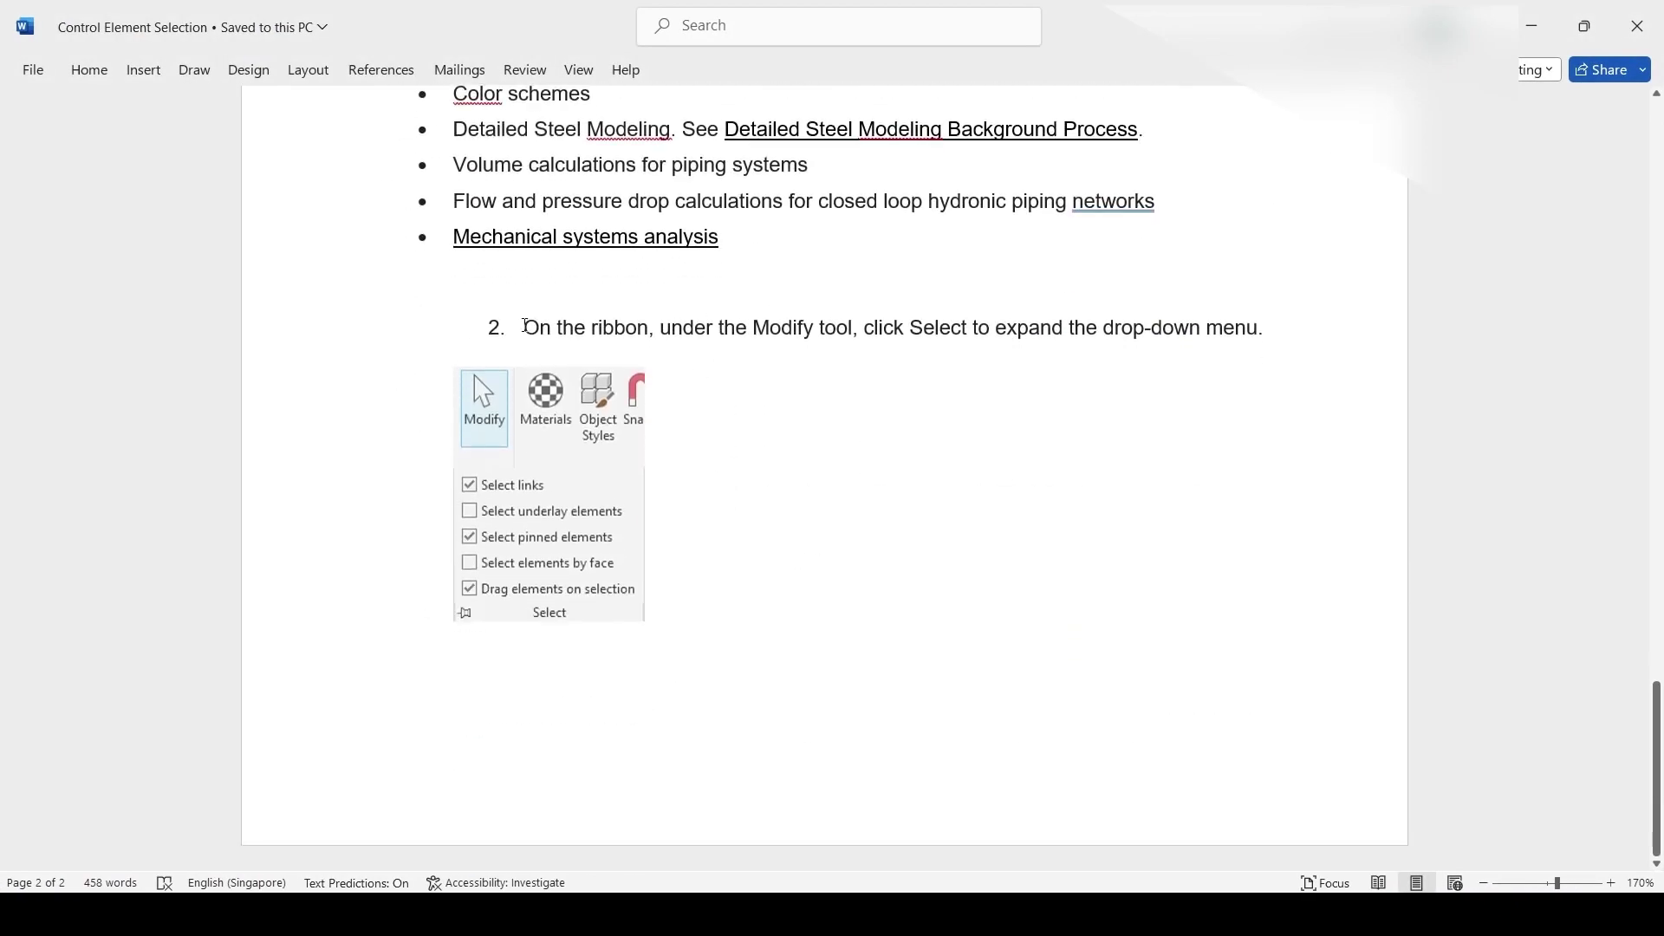
left_click_drag(526, 326, 1236, 361)
left_click(554, 483)
left_click(1532, 26)
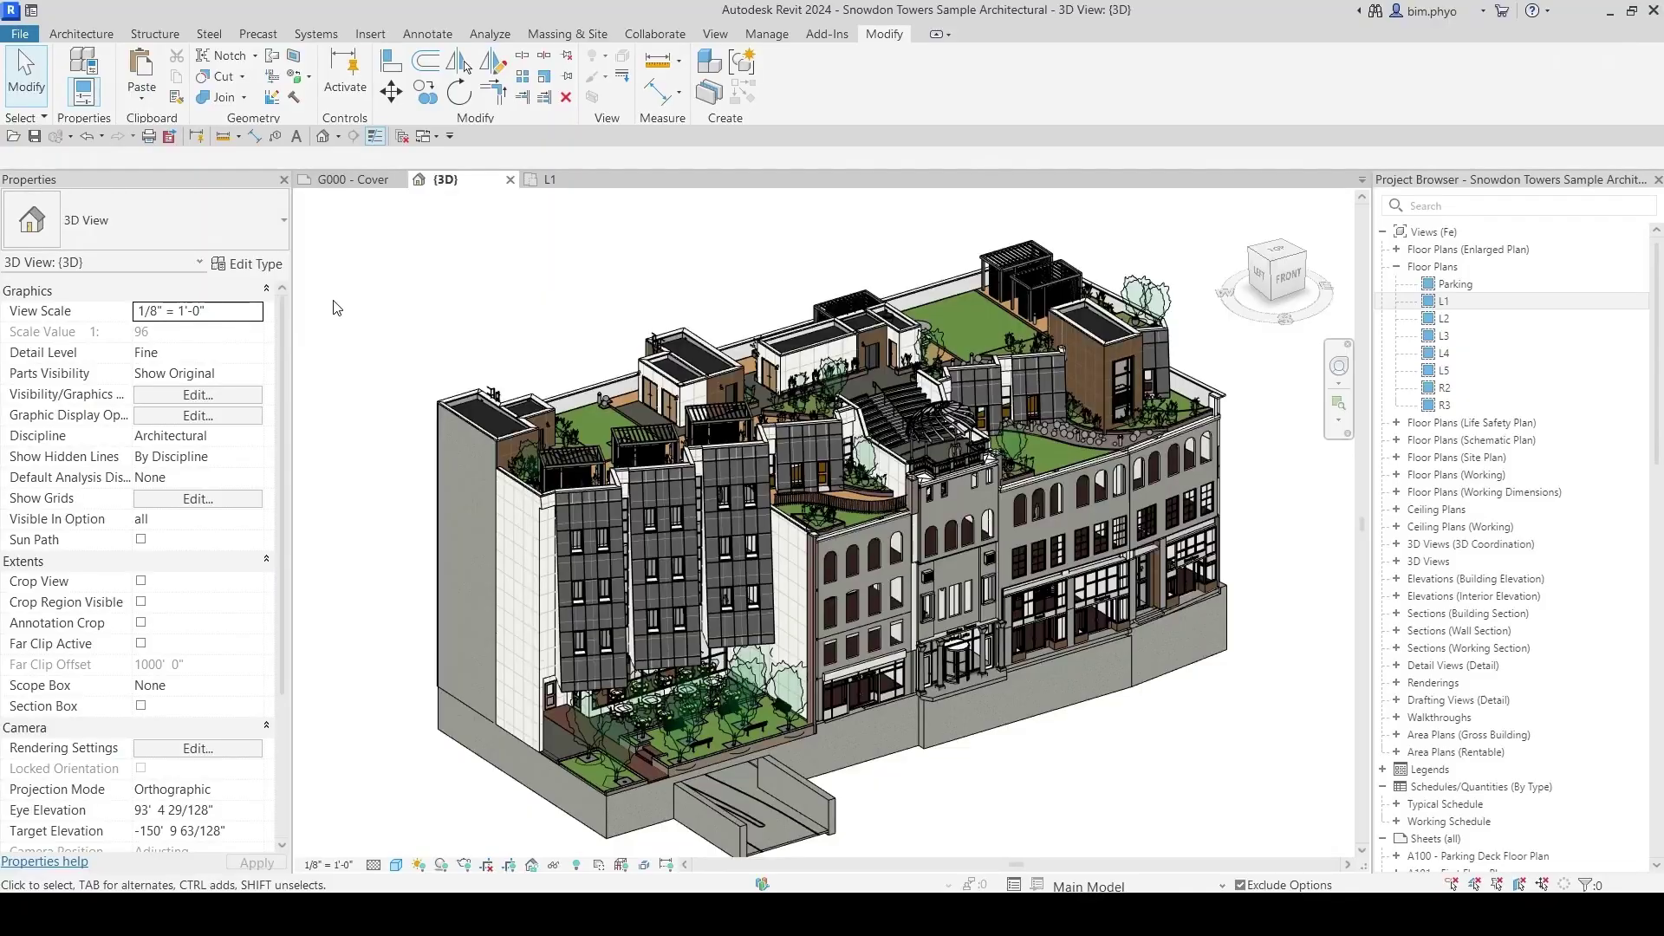
Enable all five selection options: links, underlay elements, pinned elements, elements by face and drag elements on selection
left_click(35, 118)
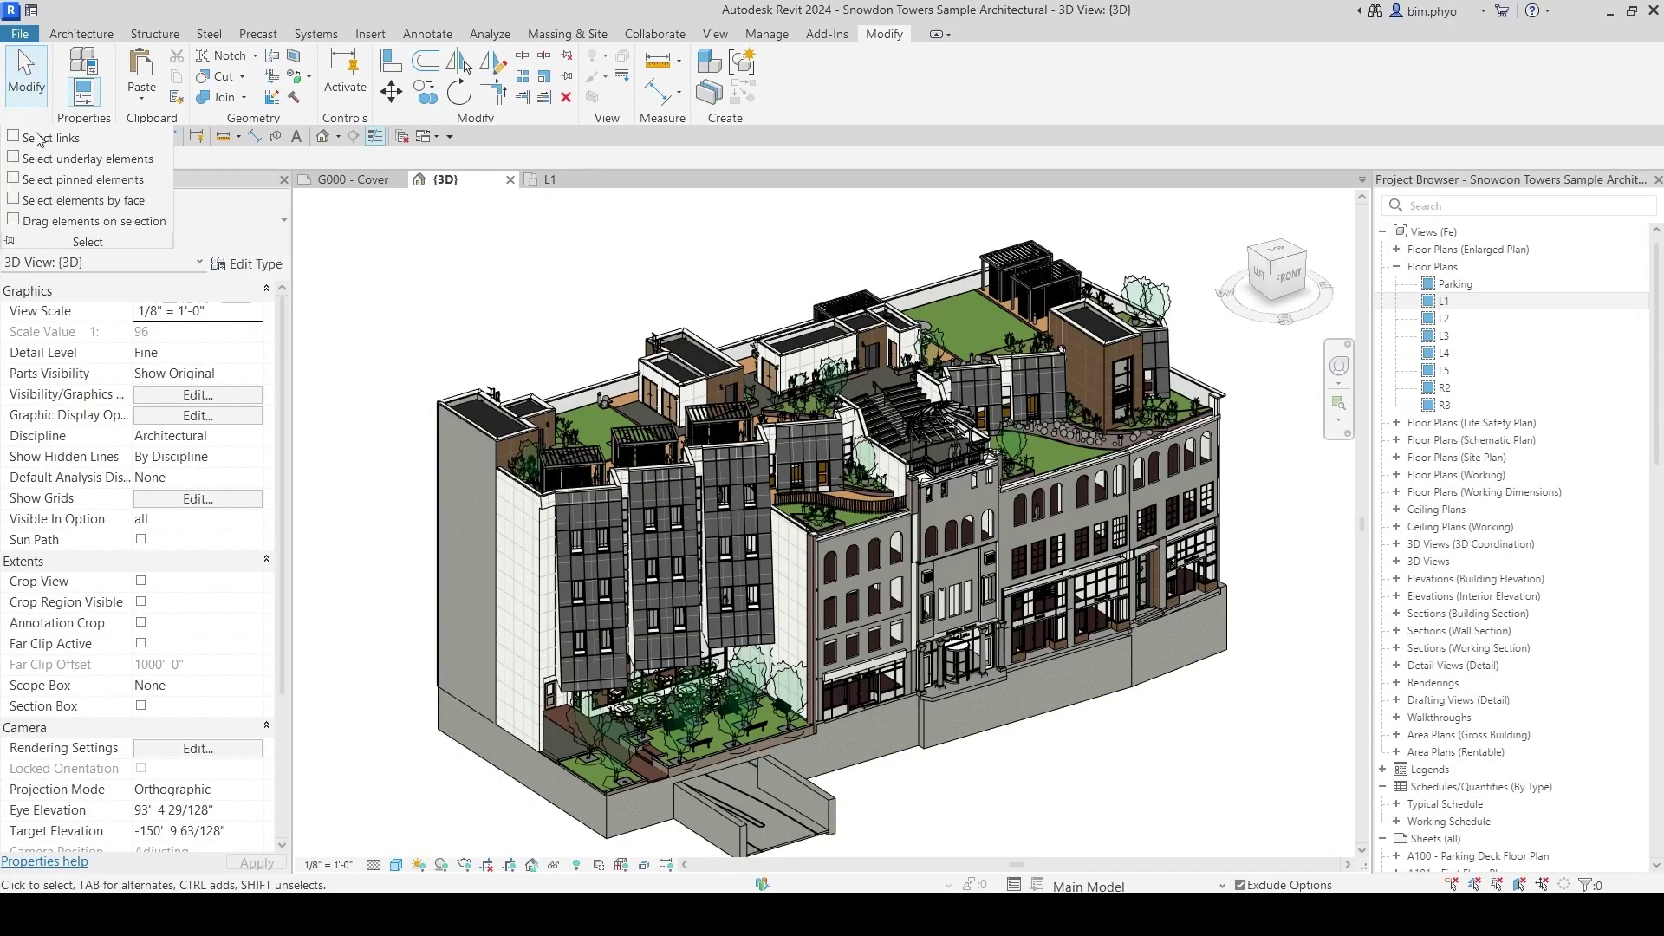
left_click(13, 136)
left_click(13, 157)
left_click(13, 177)
left_click(13, 198)
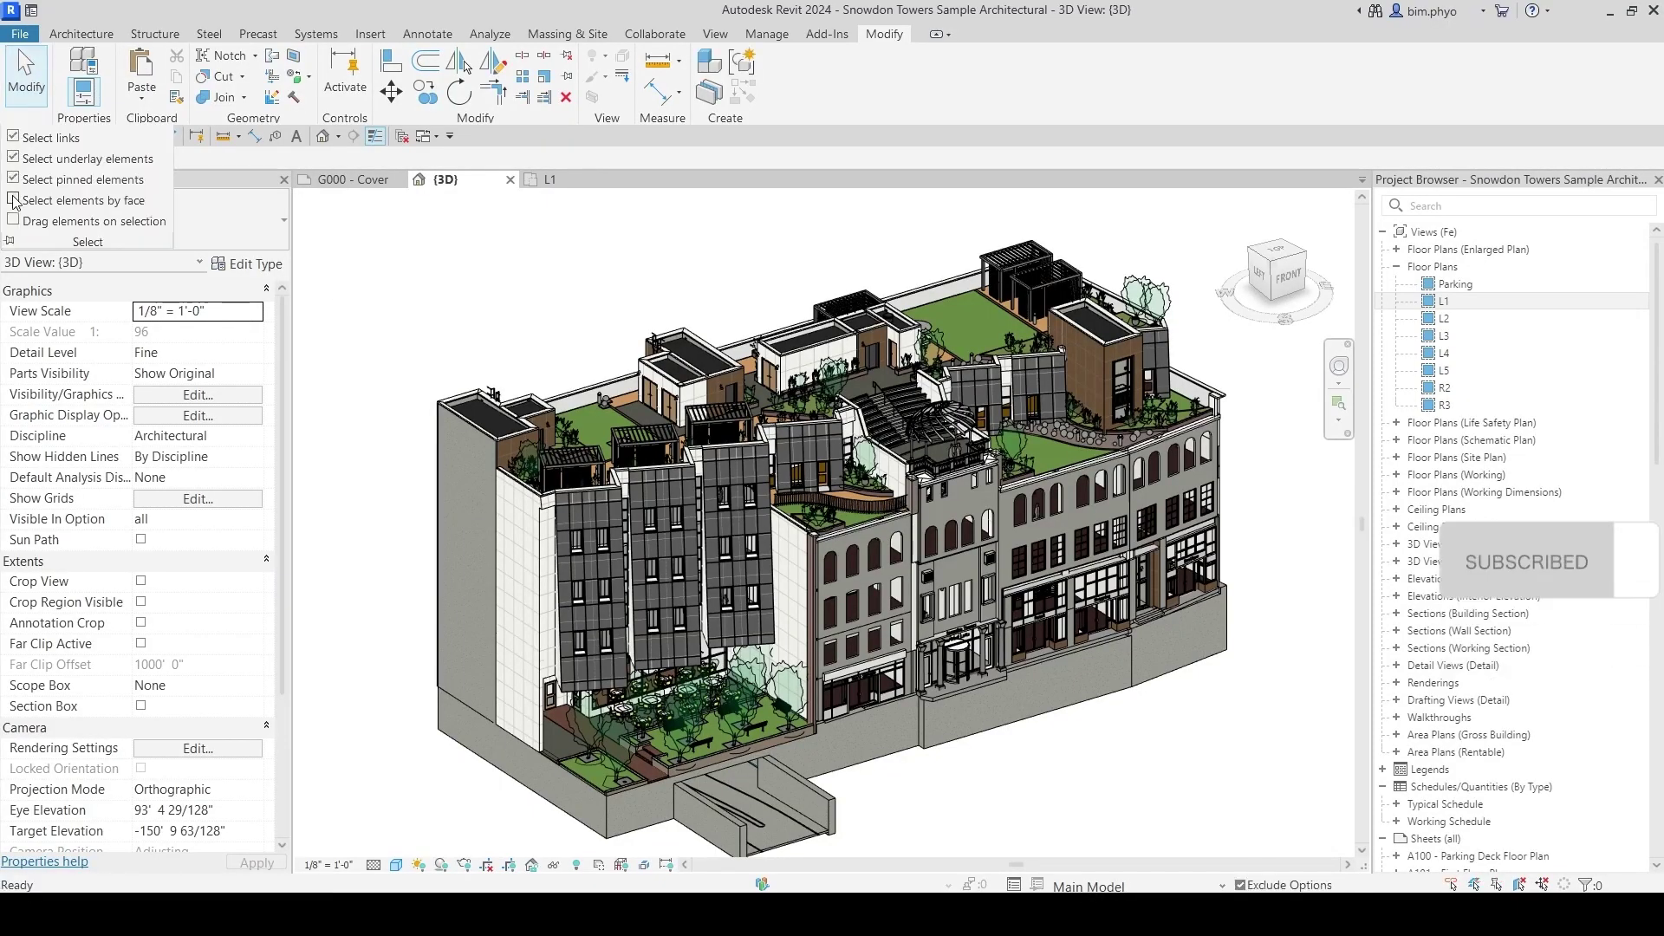
left_click(13, 220)
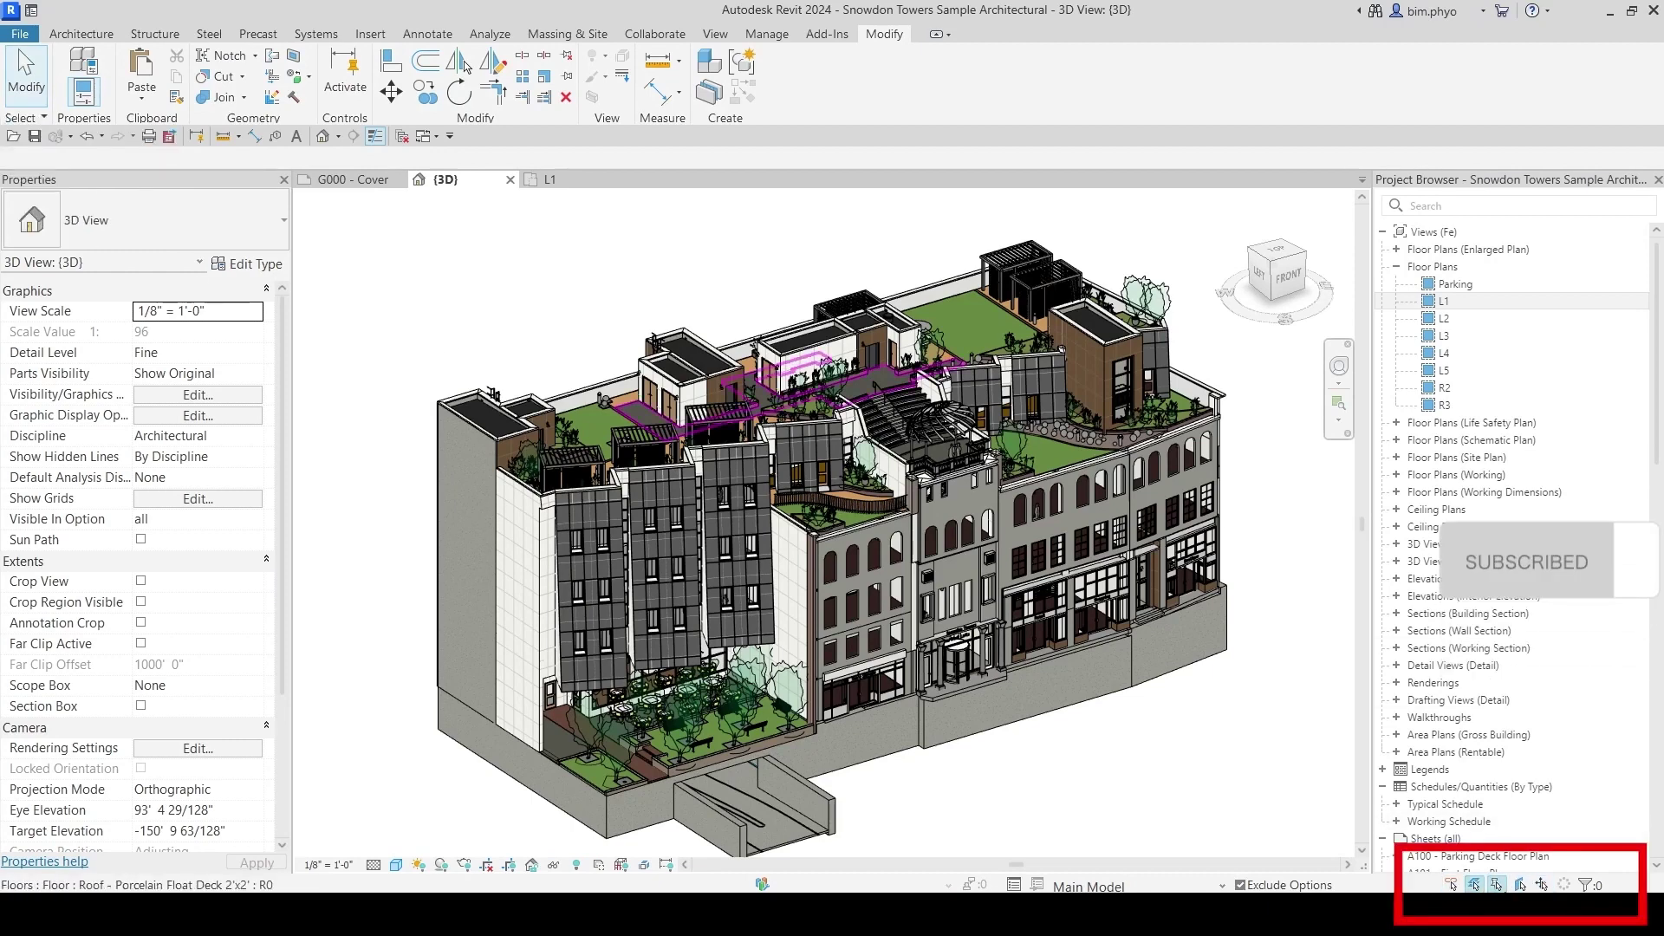
middle_click_drag(1221, 725, 1118, 700)
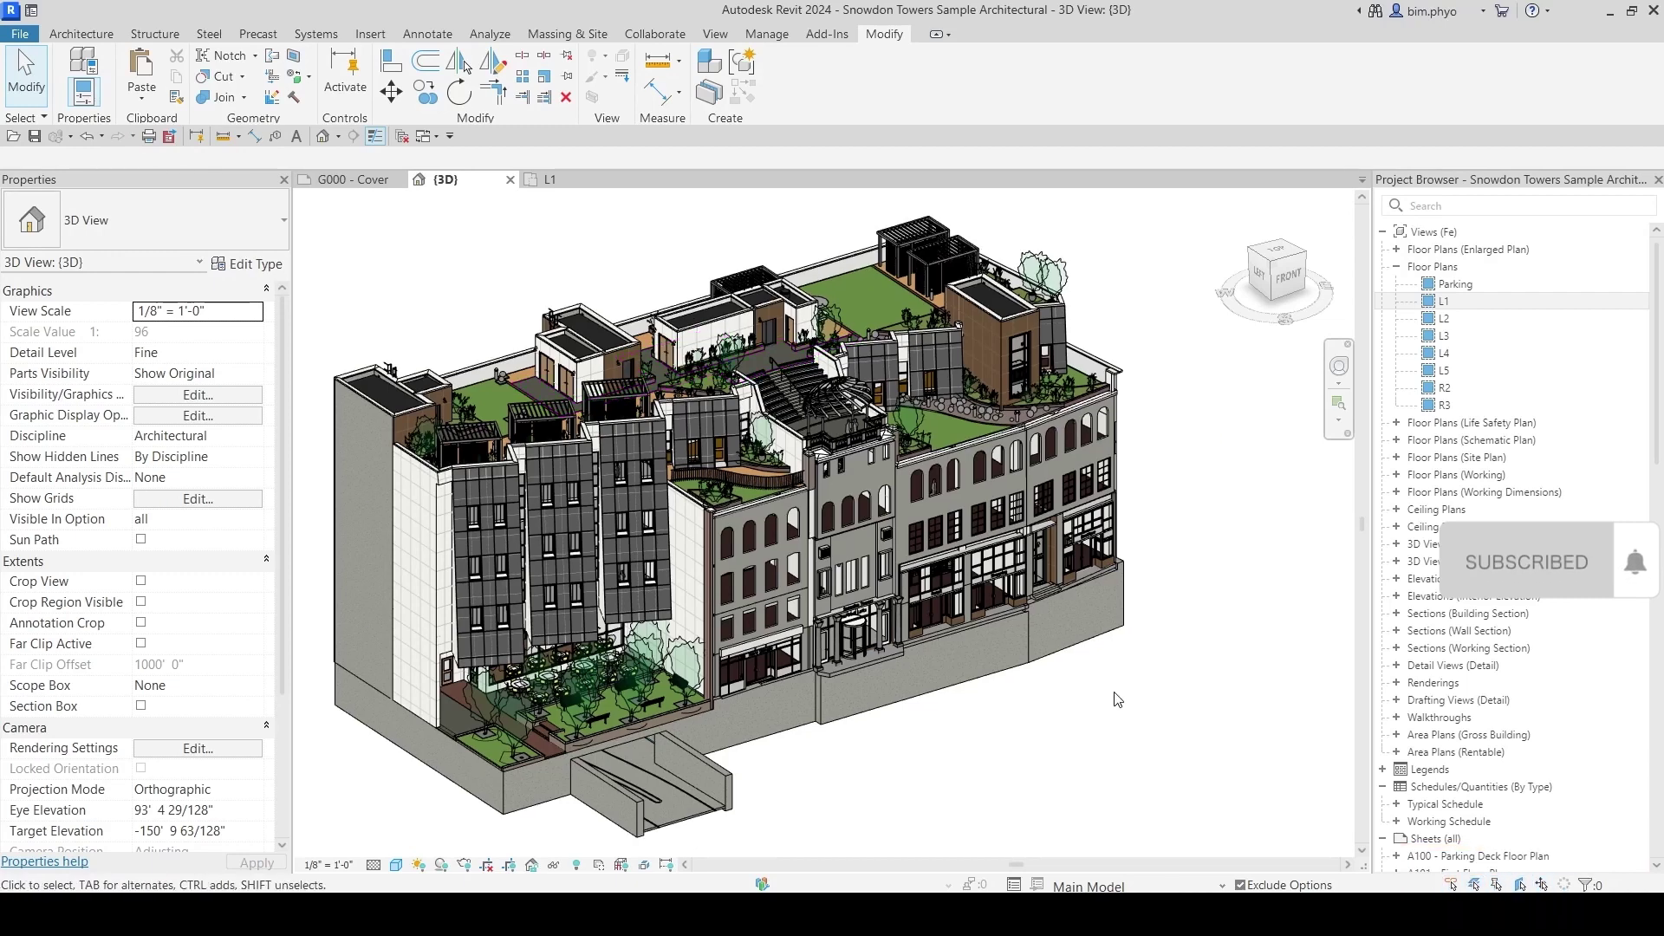